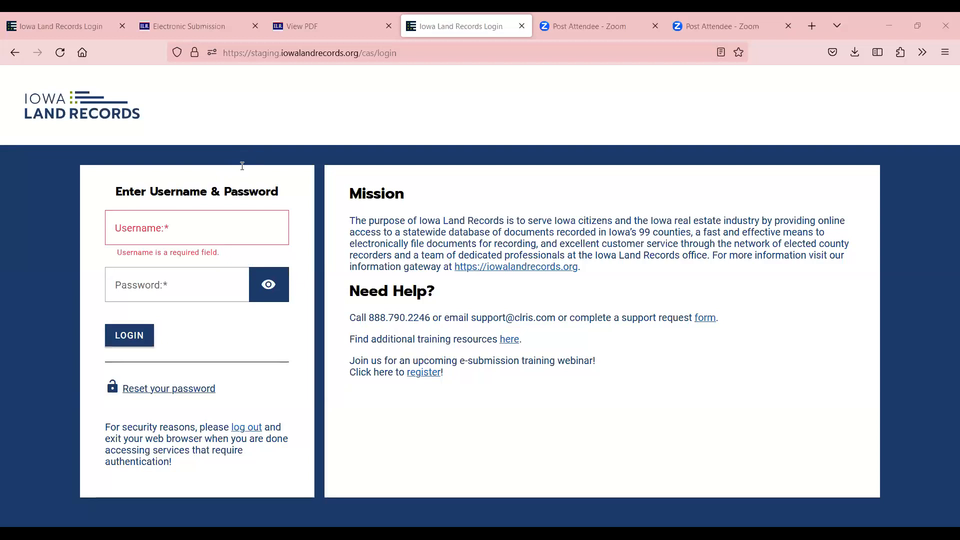
Sign in with the saved staging login and paste the emailed token into the token field
left_click(171, 223)
type("lisal")
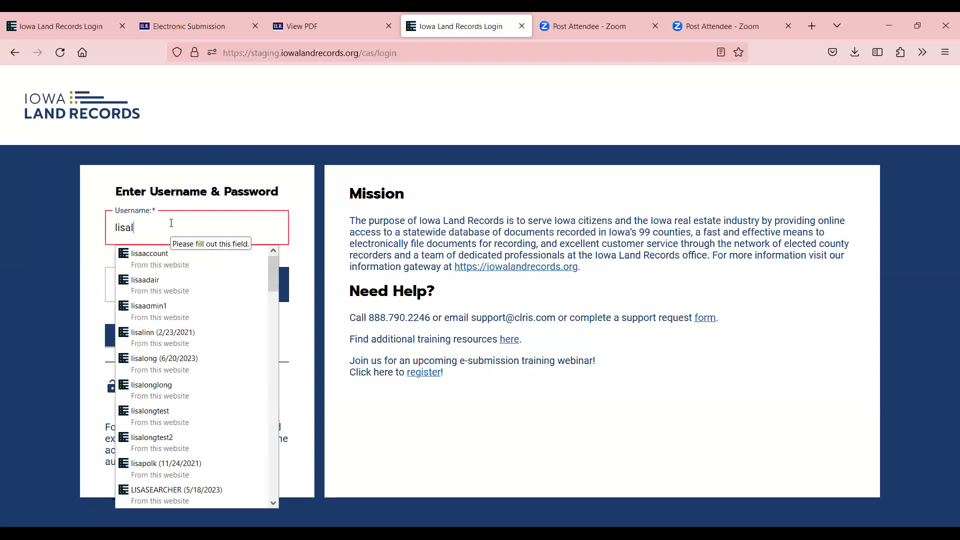
left_click(152, 385)
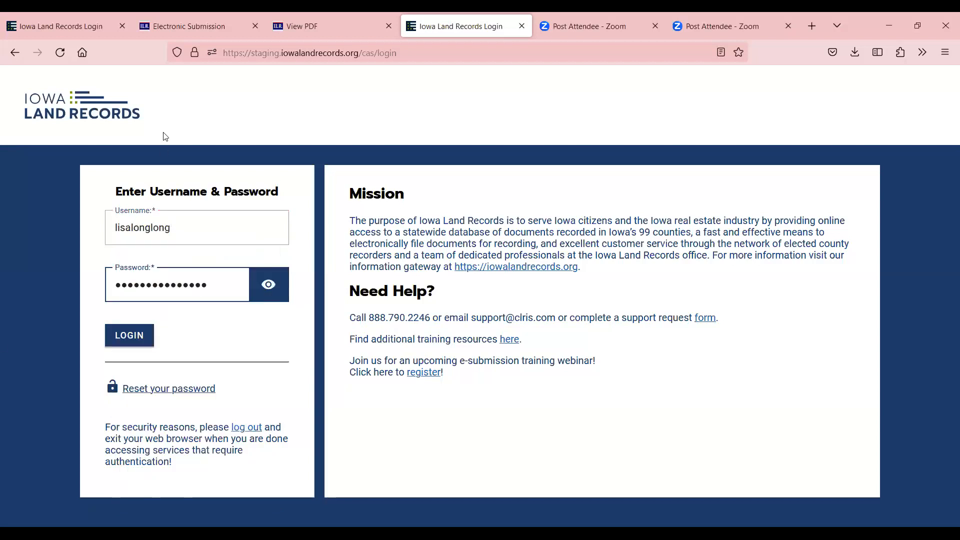
left_click(132, 335)
key("ctrl+v")
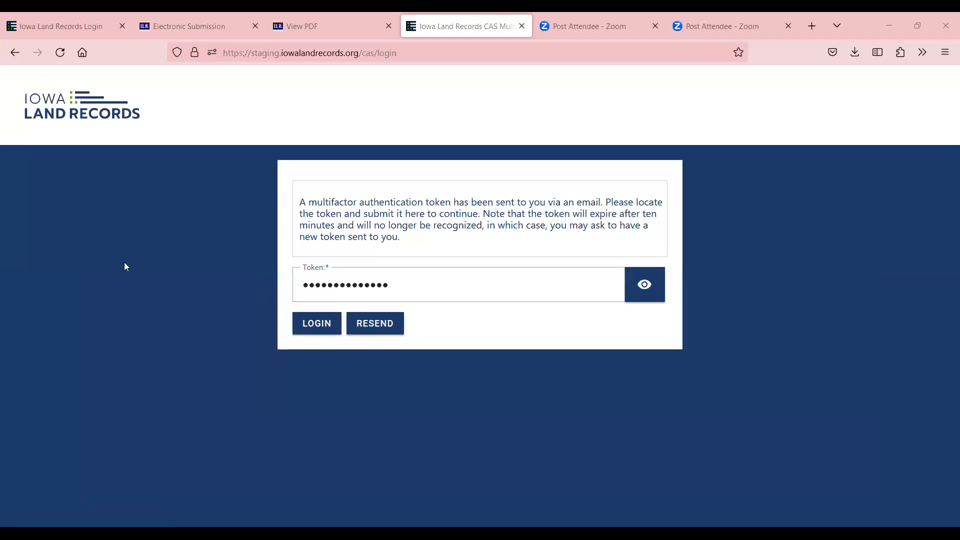
Replace the pasted token with the six-character emailed token and submit it
left_click_drag(400, 286, 269, 306)
type("•••")
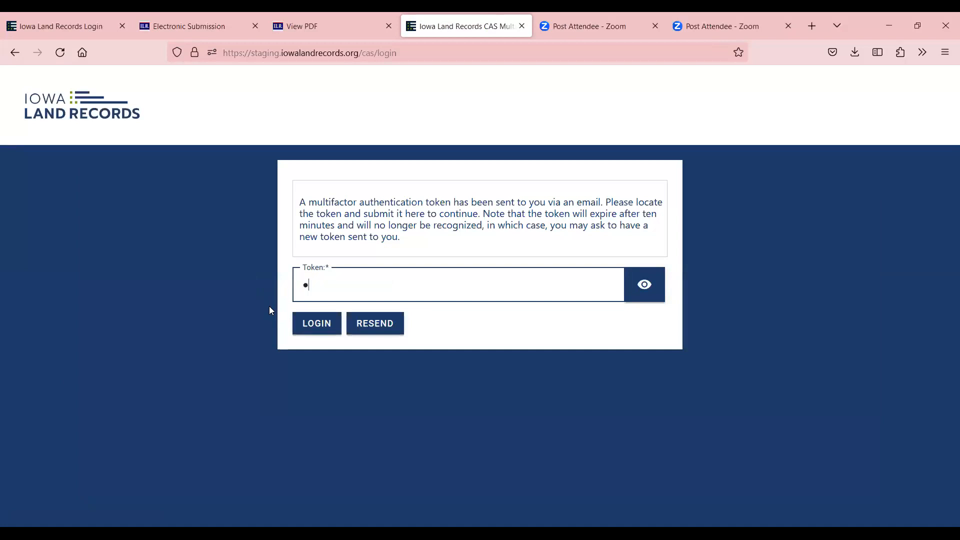
type("•••")
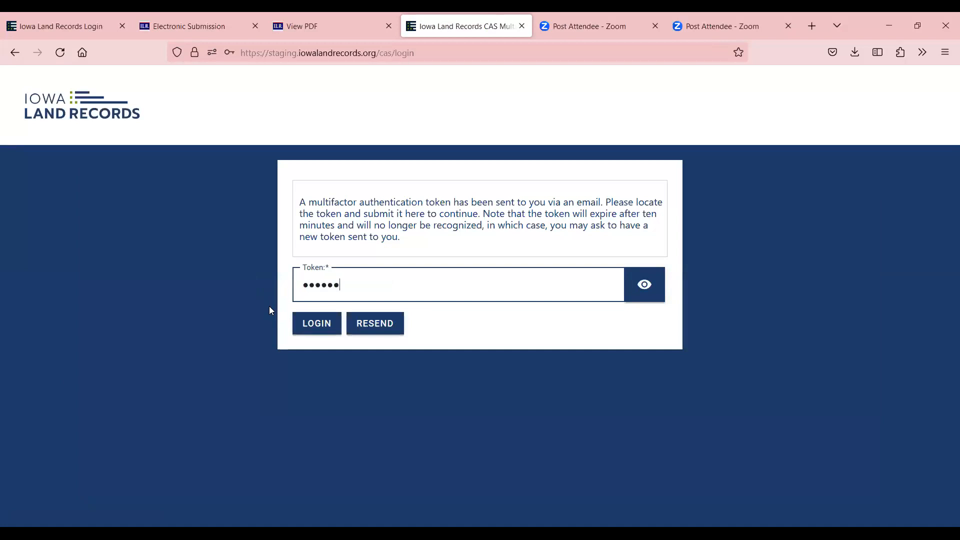
left_click(317, 324)
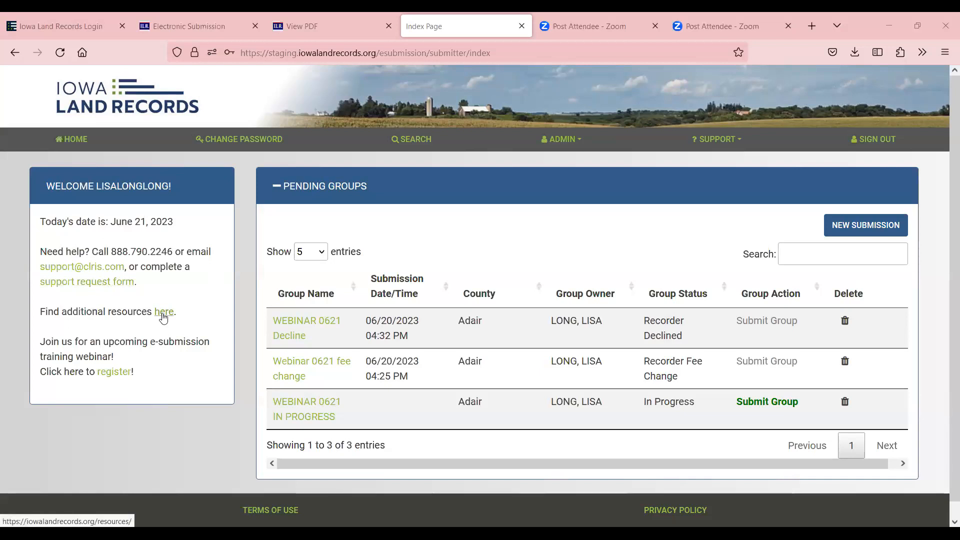
left_click(744, 143)
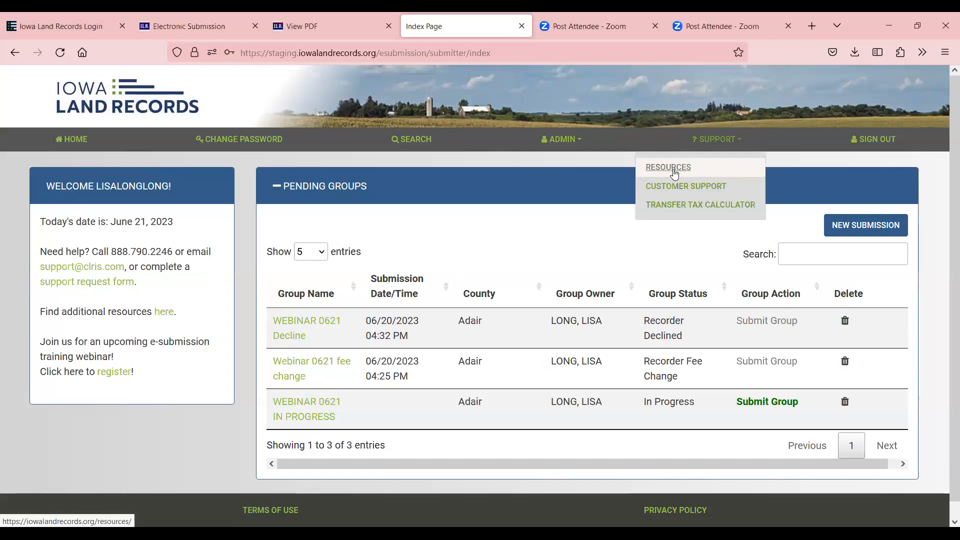
left_click(75, 142)
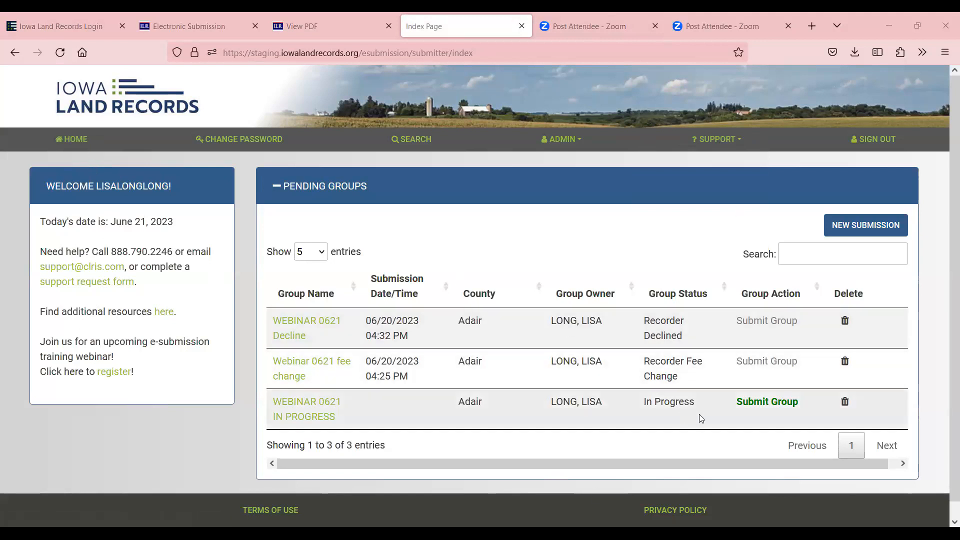
left_click(230, 144)
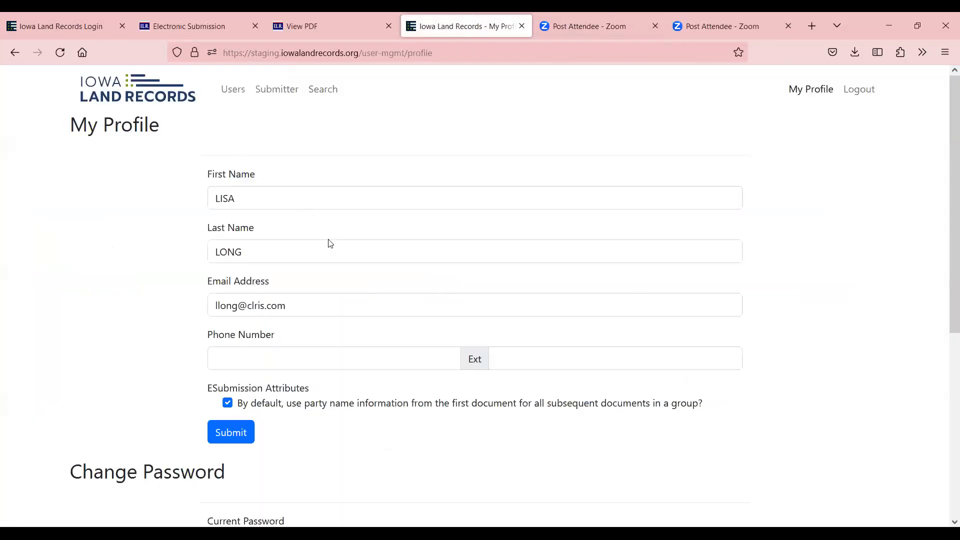
Look over My Profile and Change Password, submit the profile unchanged, and return home
scroll(328, 245, "down", 4)
scroll(338, 265, "down", 2)
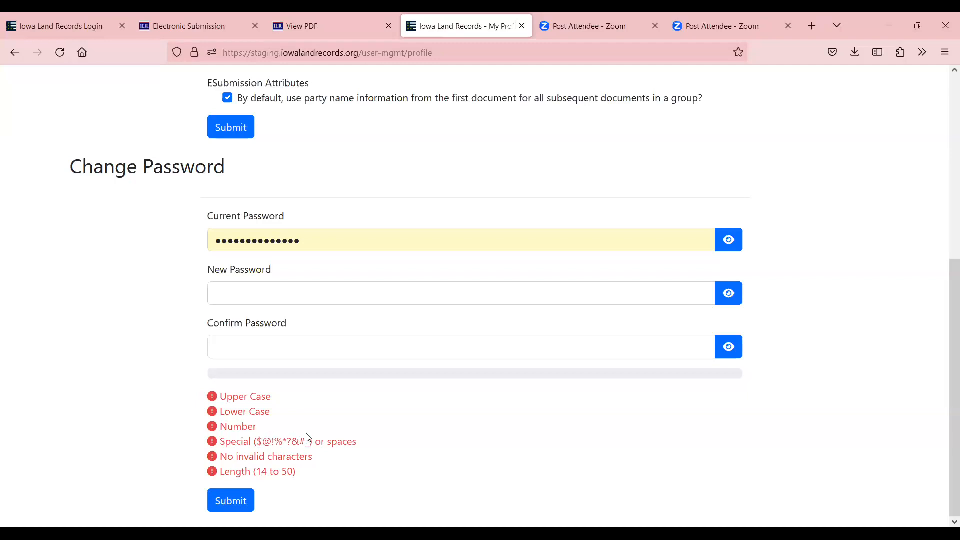
scroll(562, 440, "up", 5)
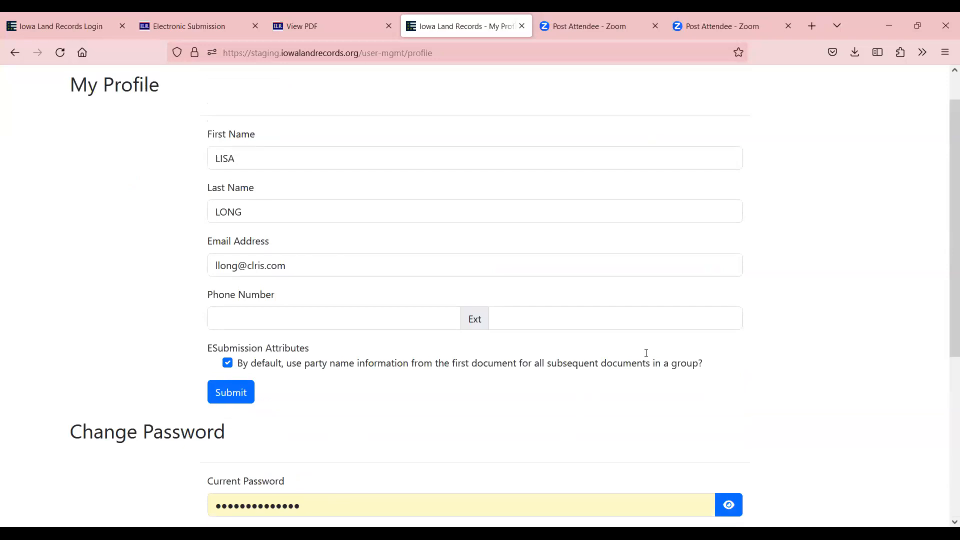
scroll(647, 375, "down", 5)
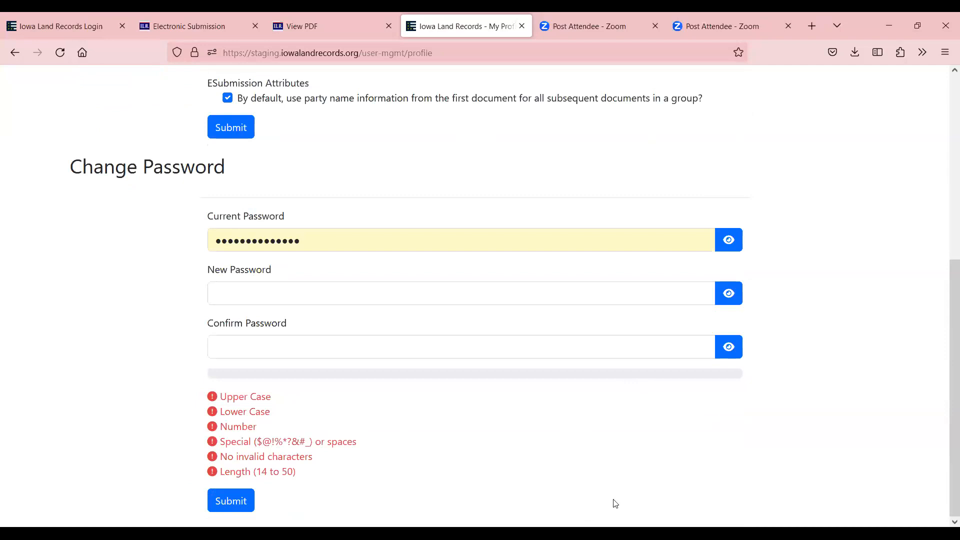
scroll(345, 195, "up", 5)
scroll(358, 213, "up", 1)
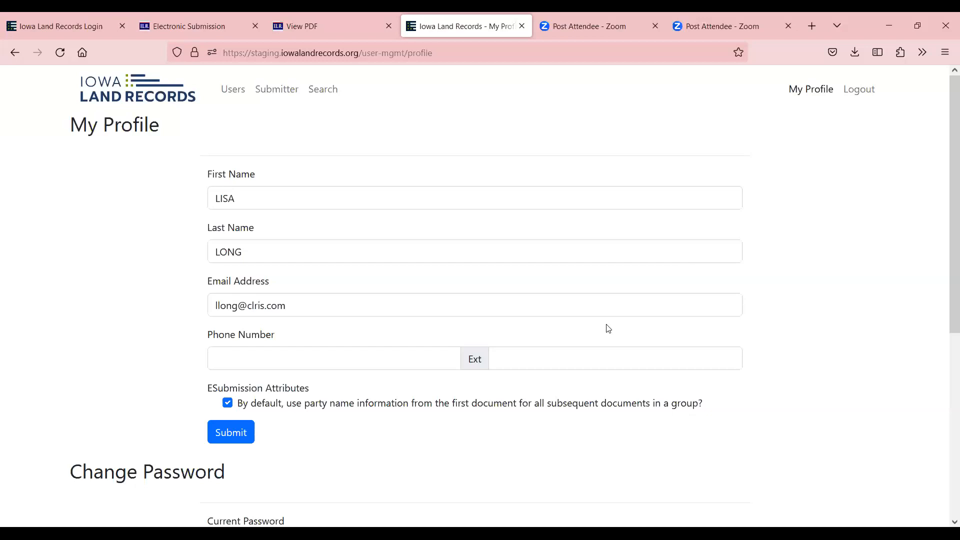
scroll(151, 286, "down", 6)
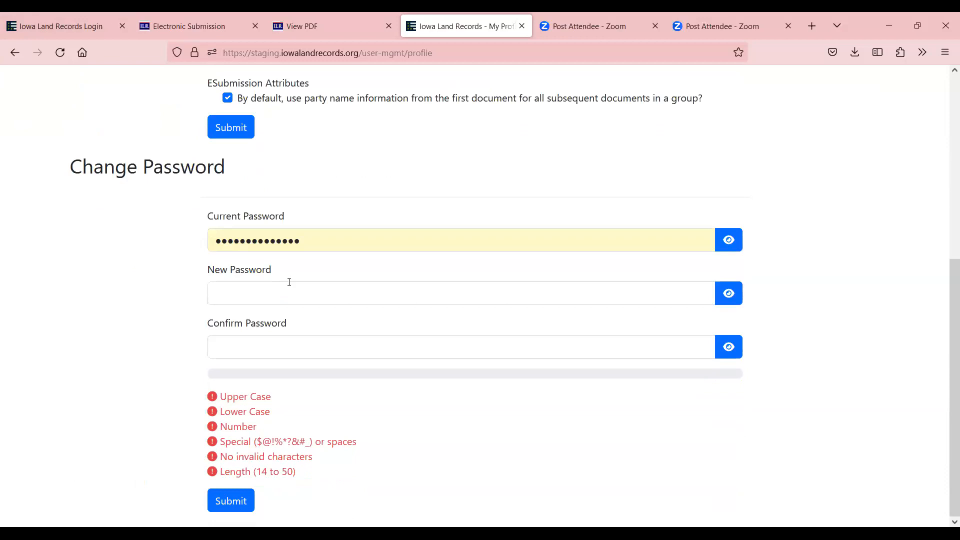
scroll(215, 208, "up", 1)
left_click(233, 195)
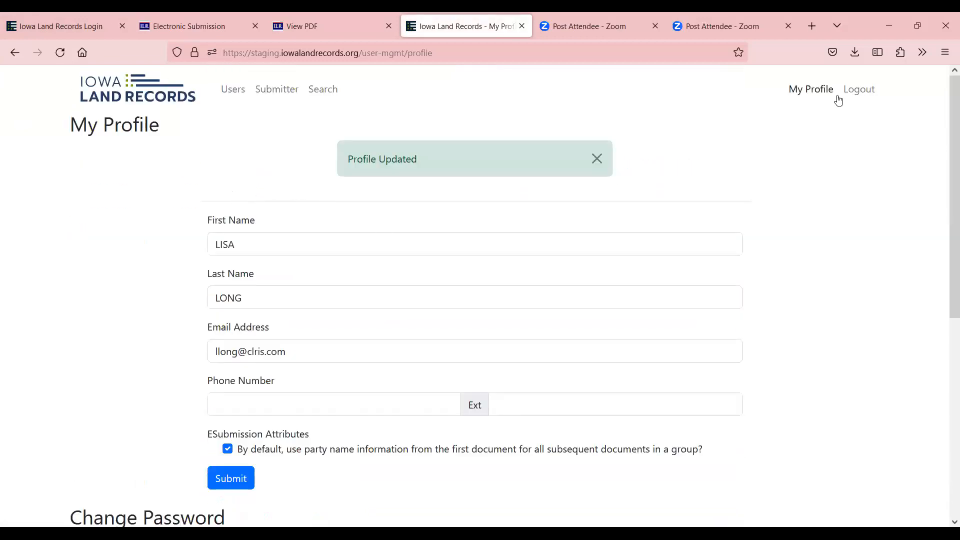
left_click(131, 97)
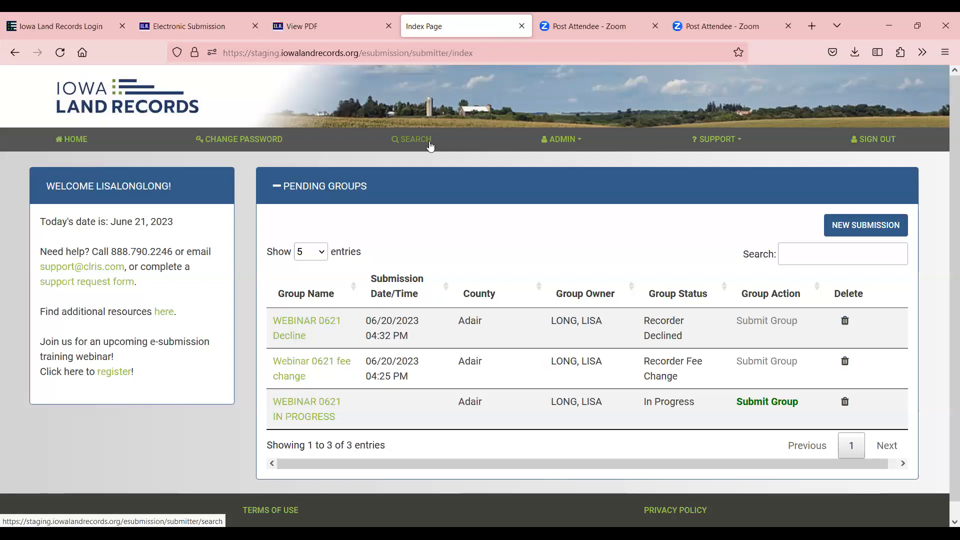
Resave the Submitter Information mailing address unchanged, then open ADMIN > Update Account
left_click(561, 146)
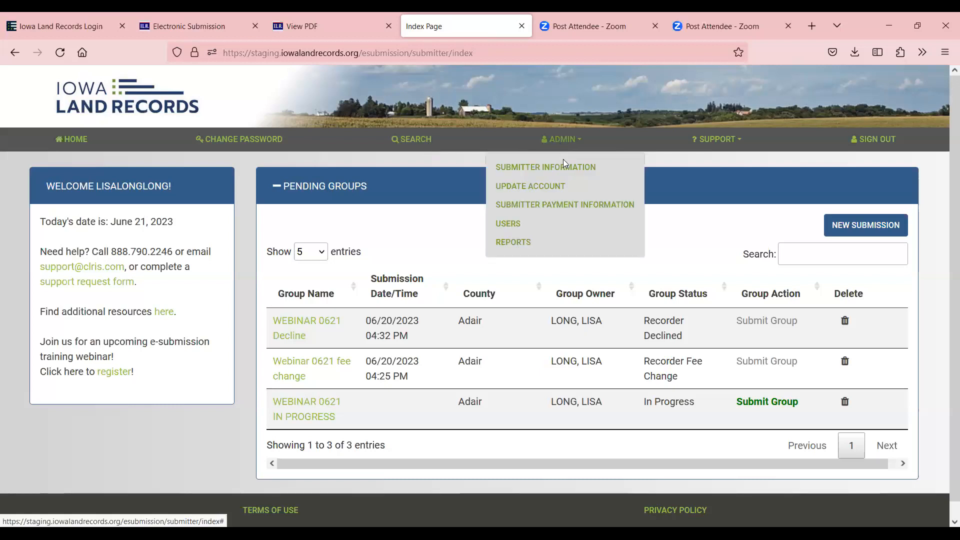
left_click(563, 165)
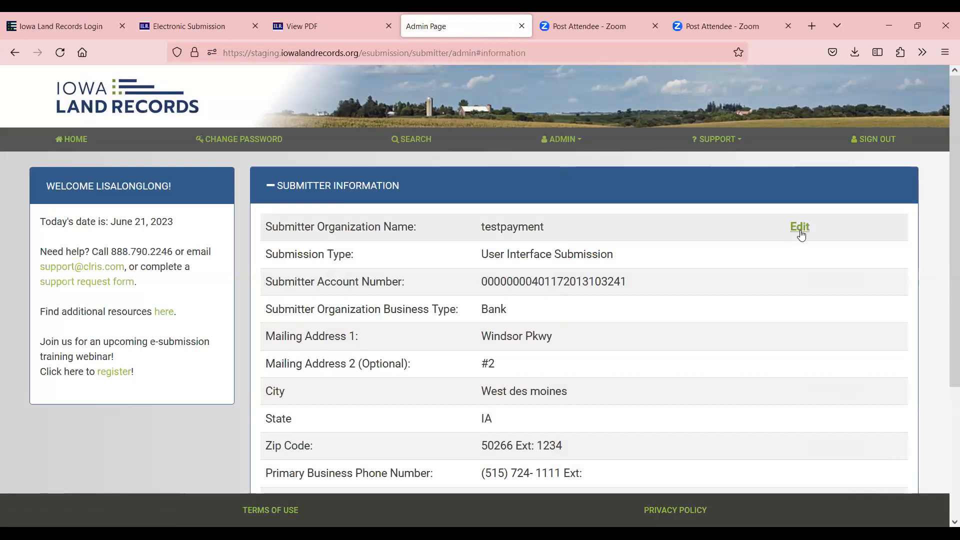
left_click(800, 232)
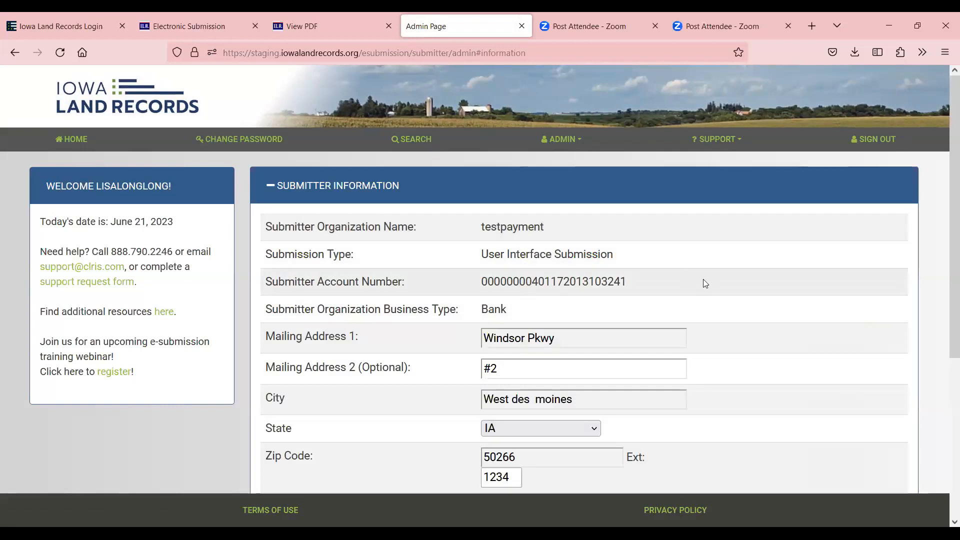
scroll(705, 283, "down", 1)
left_click(615, 275)
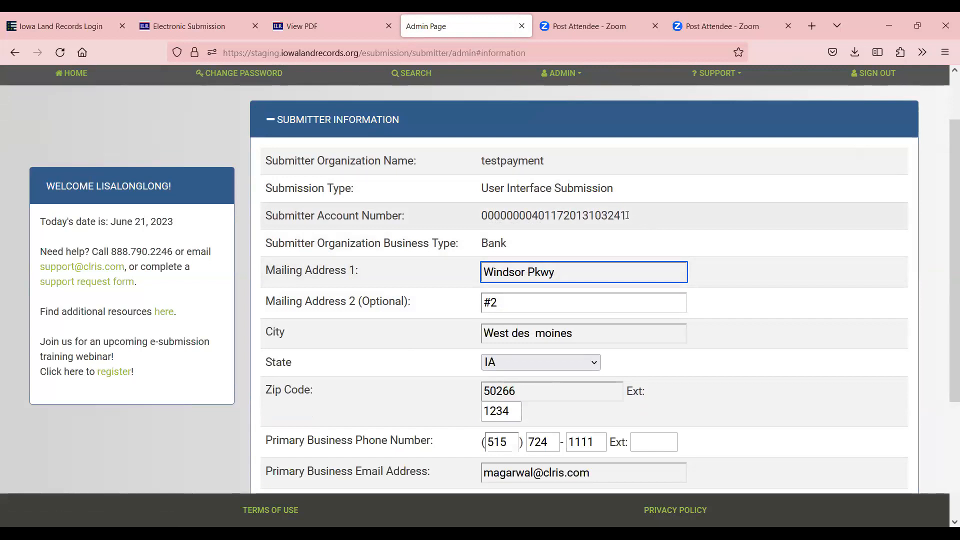
scroll(650, 216, "down", 3)
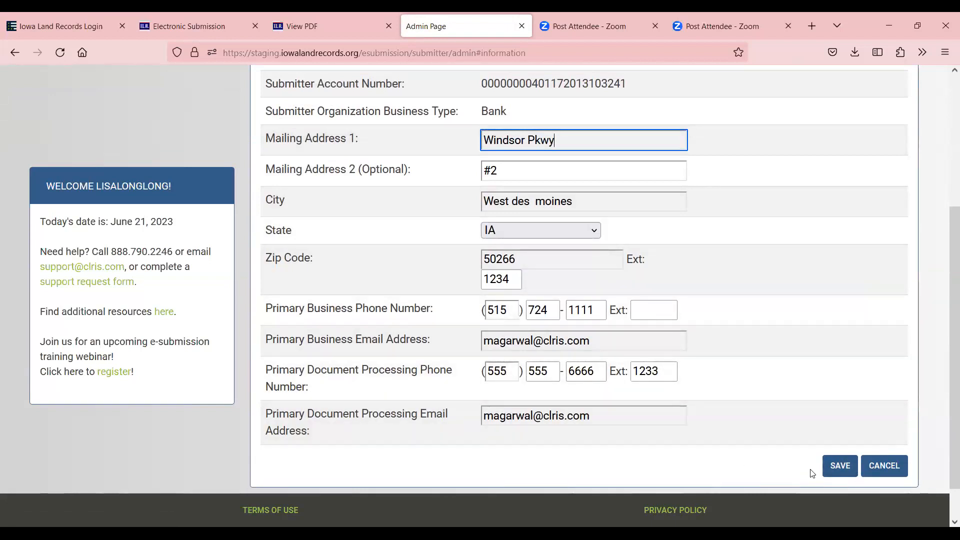
left_click(839, 468)
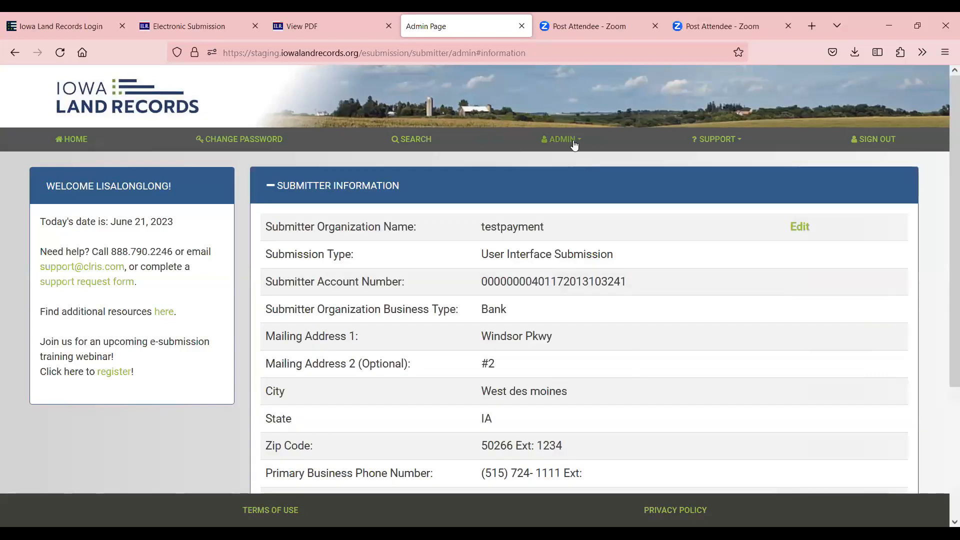
left_click(575, 143)
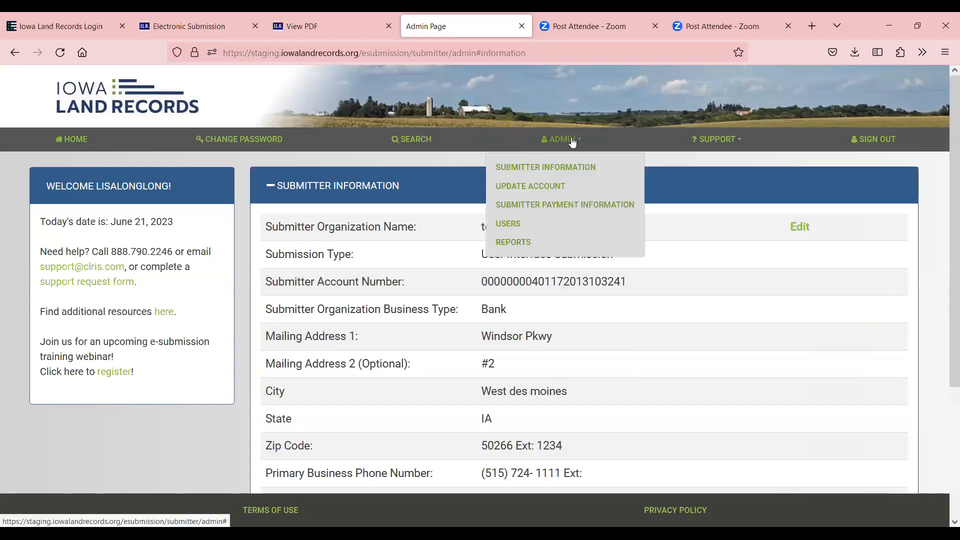
left_click(567, 186)
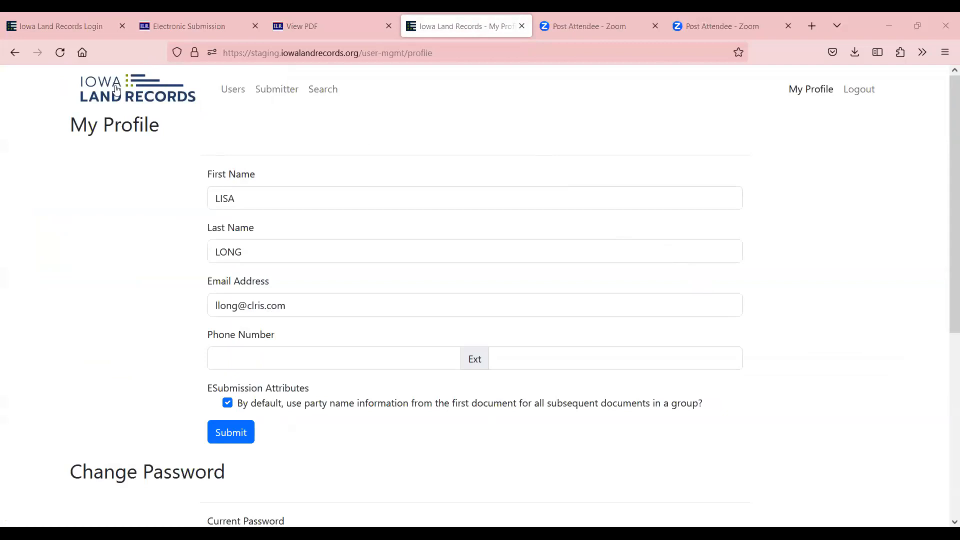
From the home page, open ADMIN > Submitter Payment Information
left_click(144, 90)
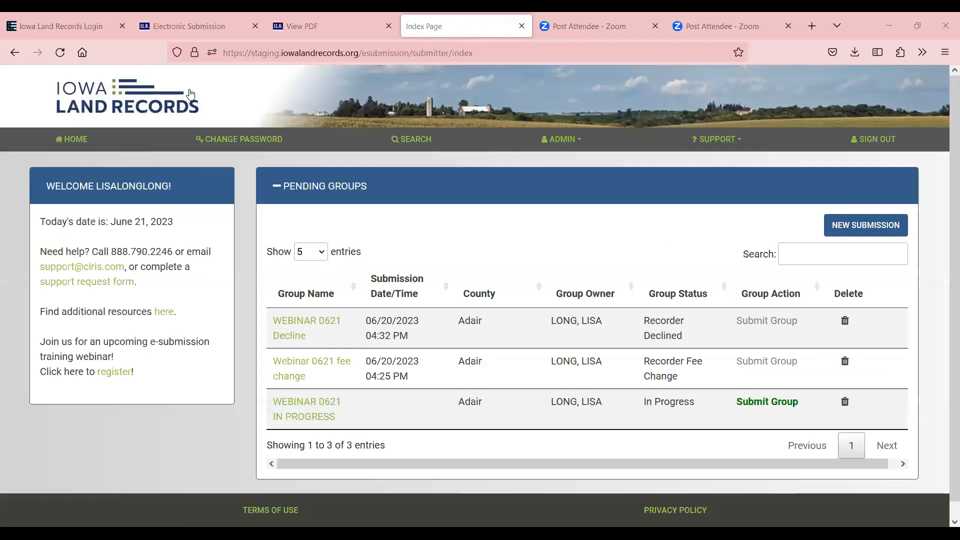
left_click(564, 140)
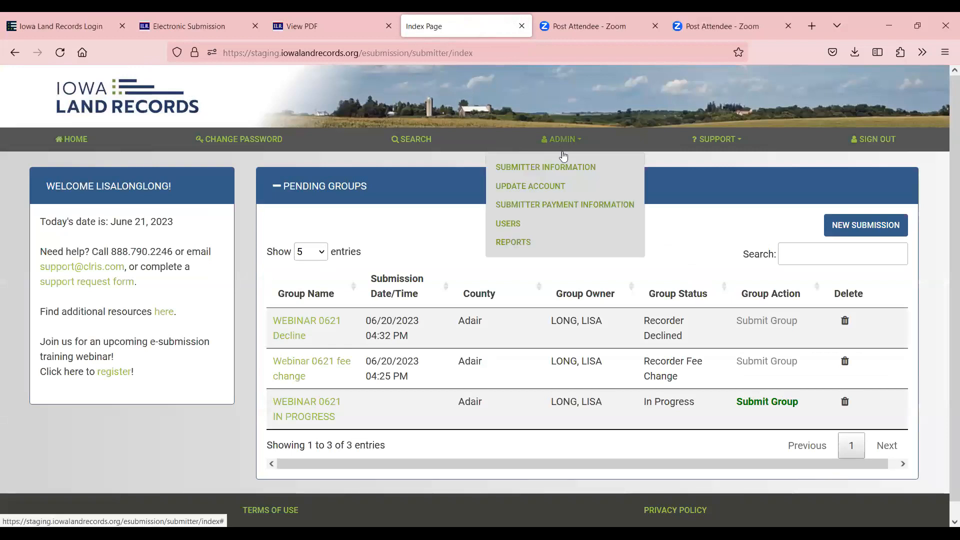
left_click(567, 206)
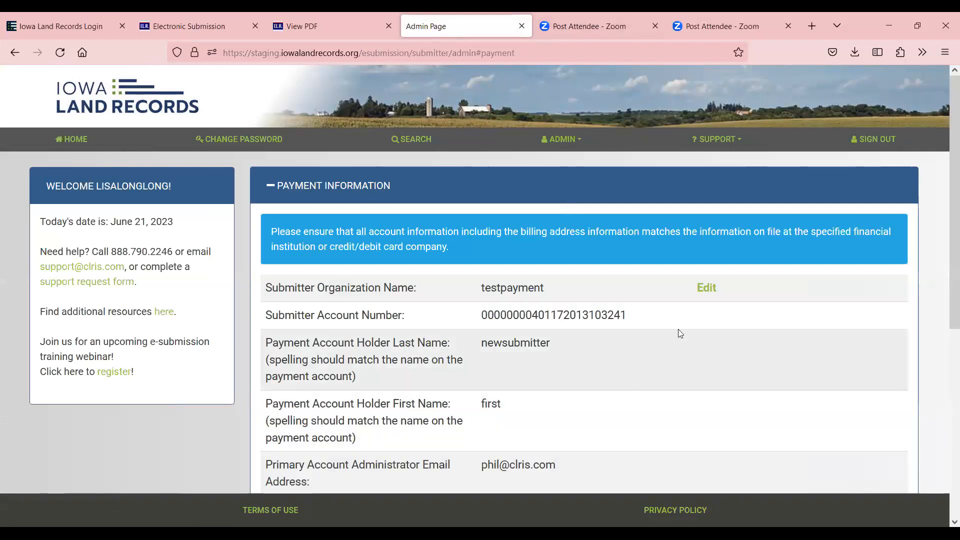
Make the payment details editable and review them, then go to ADMIN > USERS
left_click(709, 290)
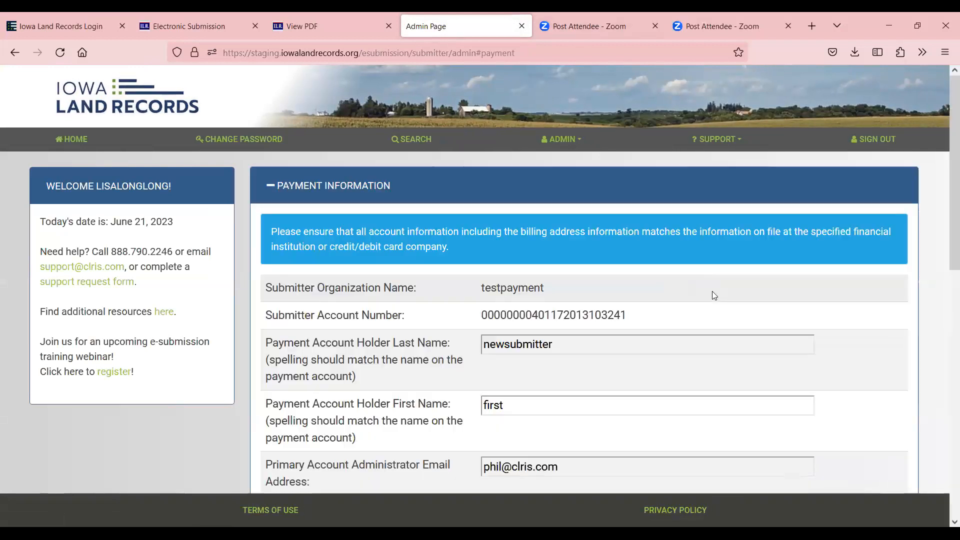
scroll(618, 306, "down", 2)
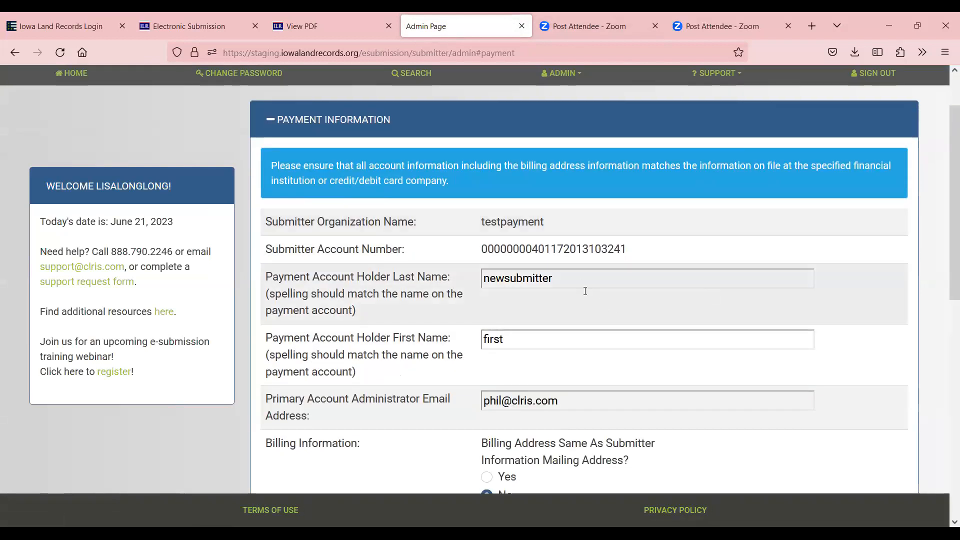
scroll(579, 270, "down", 3)
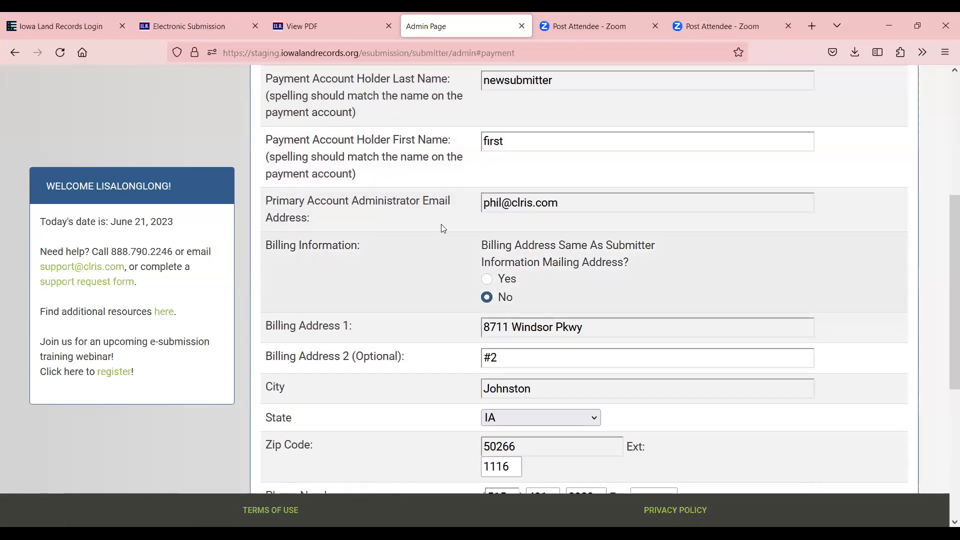
scroll(519, 296, "down", 3)
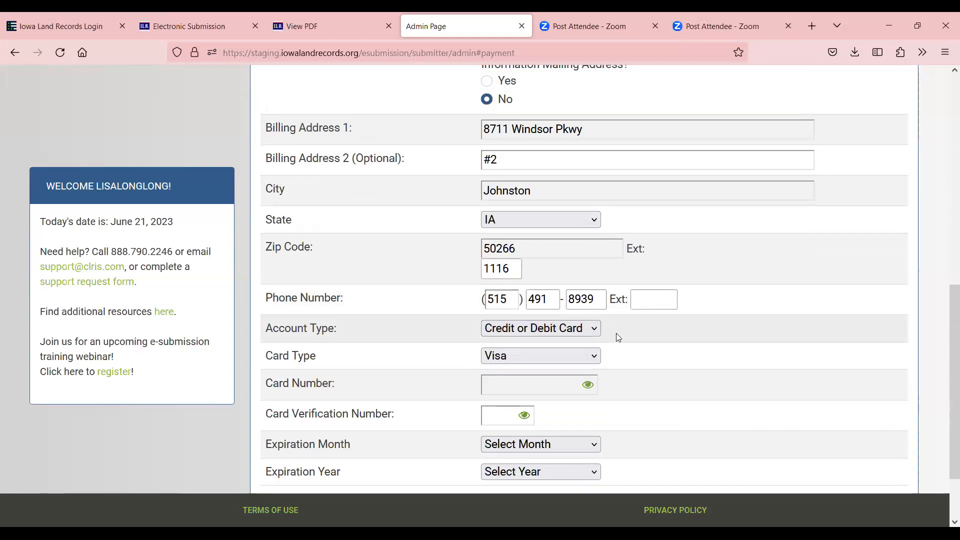
scroll(616, 333, "down", 2)
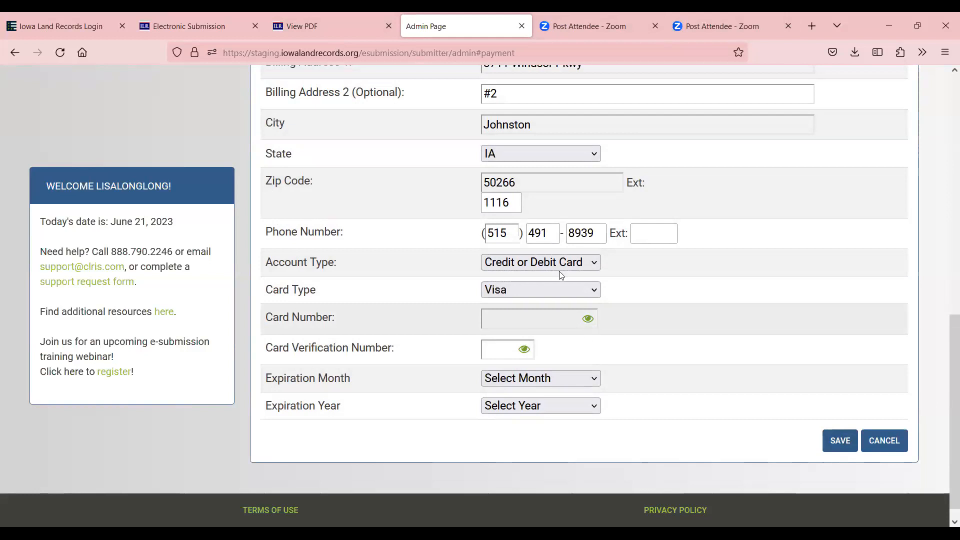
scroll(565, 200, "up", 5)
scroll(566, 193, "up", 5)
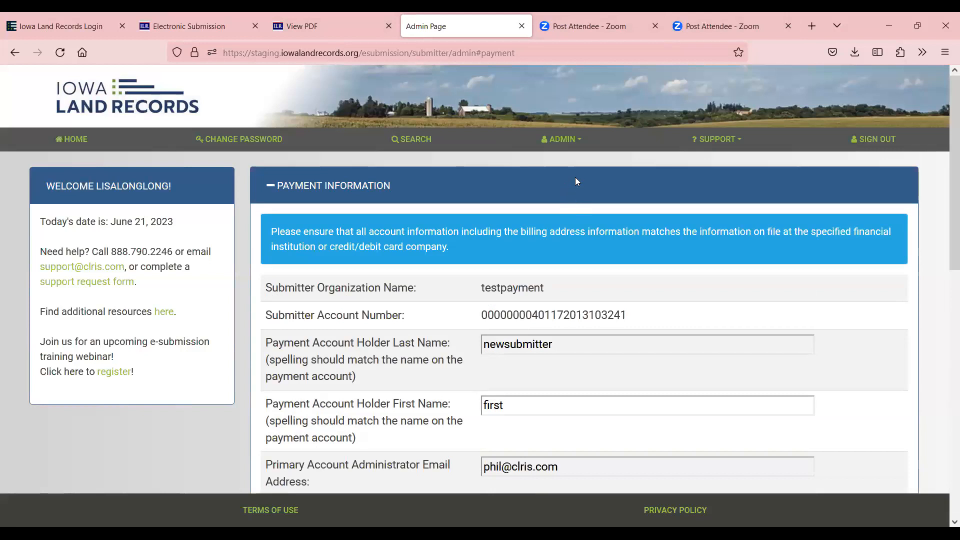
left_click(565, 139)
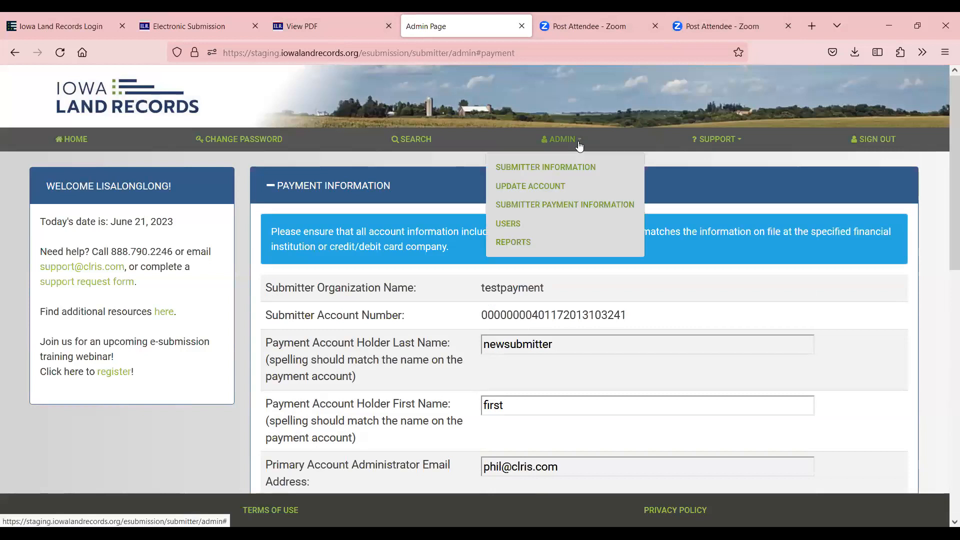
left_click(510, 225)
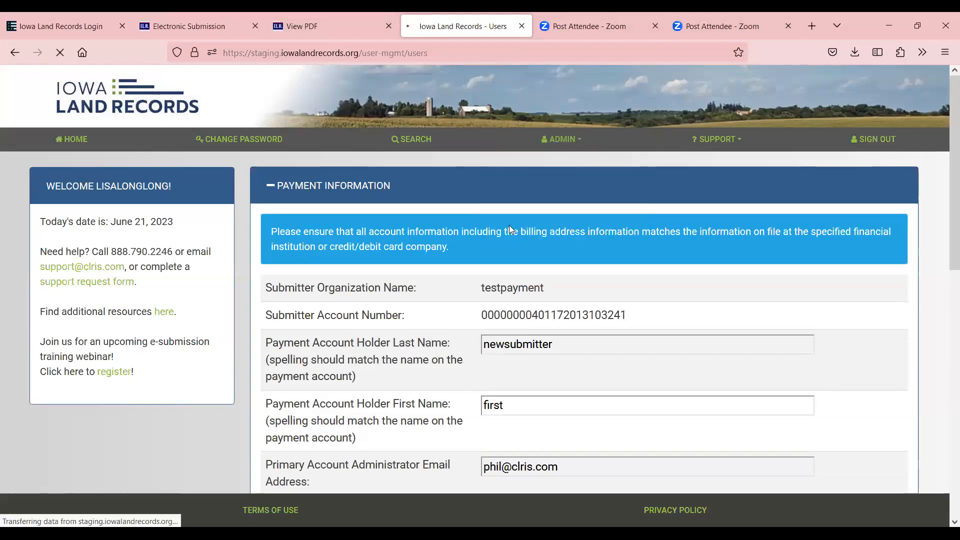
Show ALL entries on Manage Users and sort the 13 users by Roles ascending
scroll(553, 285, "down", 1)
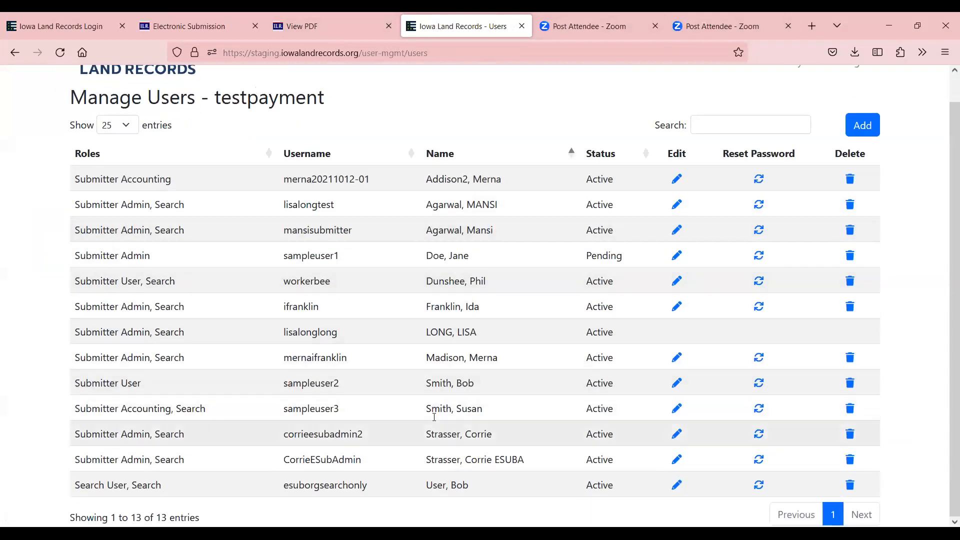
left_click(133, 125)
left_click(119, 249)
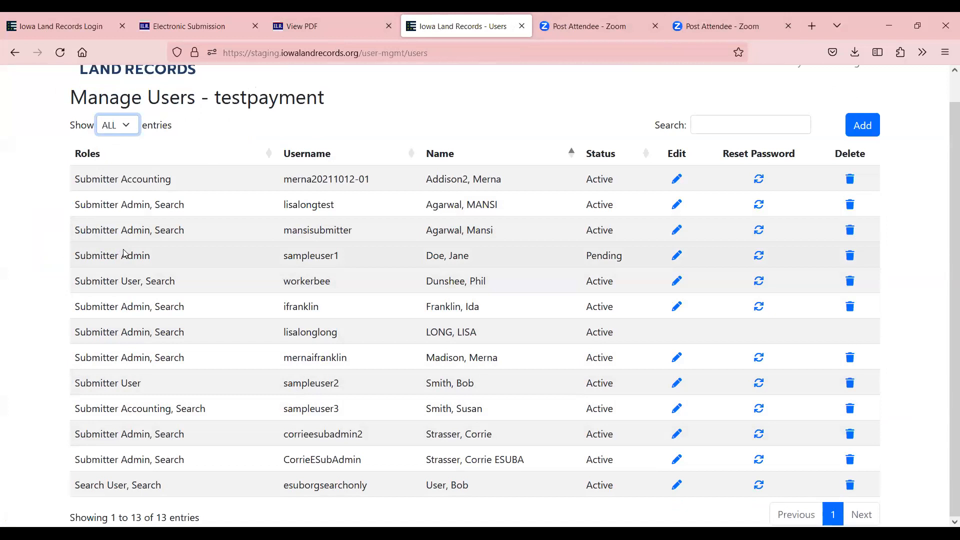
left_click(268, 155)
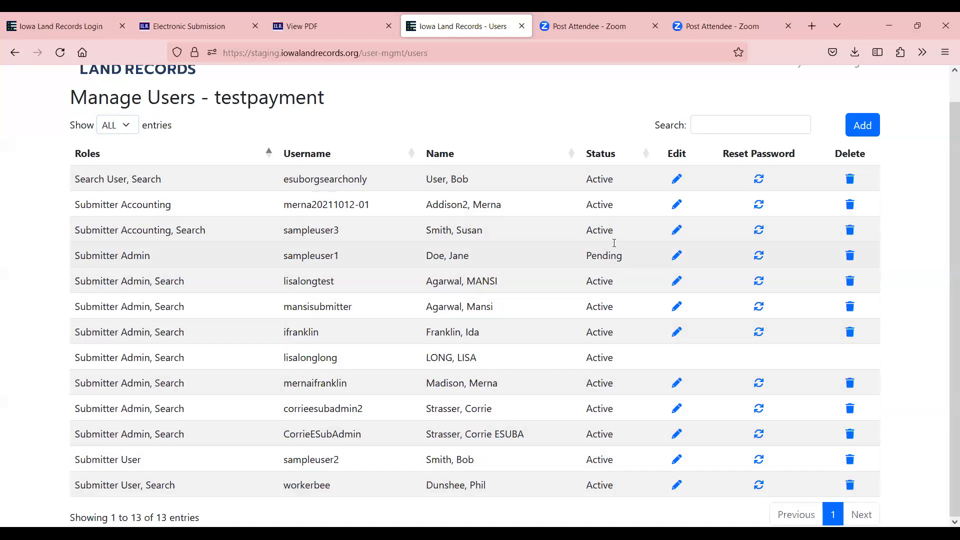
left_click(675, 259)
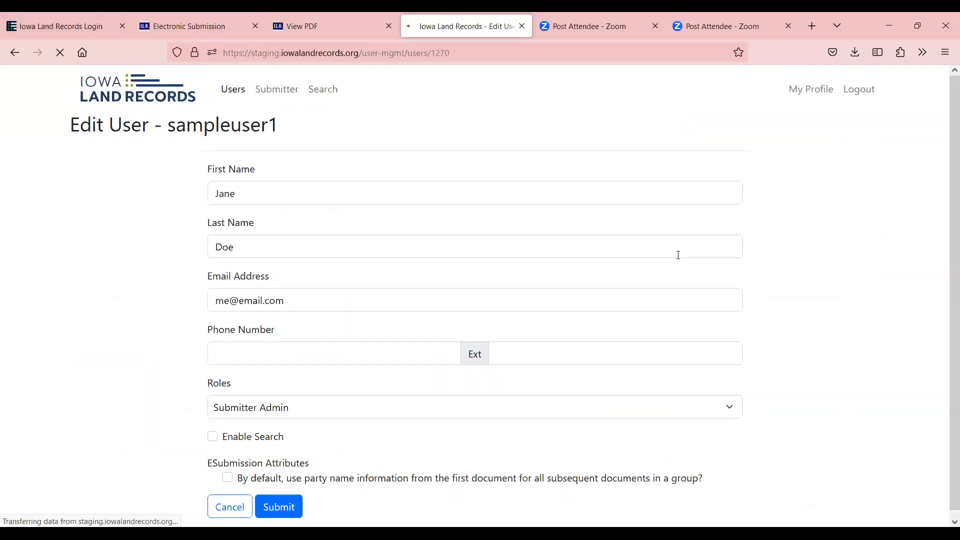
scroll(314, 445, "down", 1)
left_click(252, 351)
type("515-55")
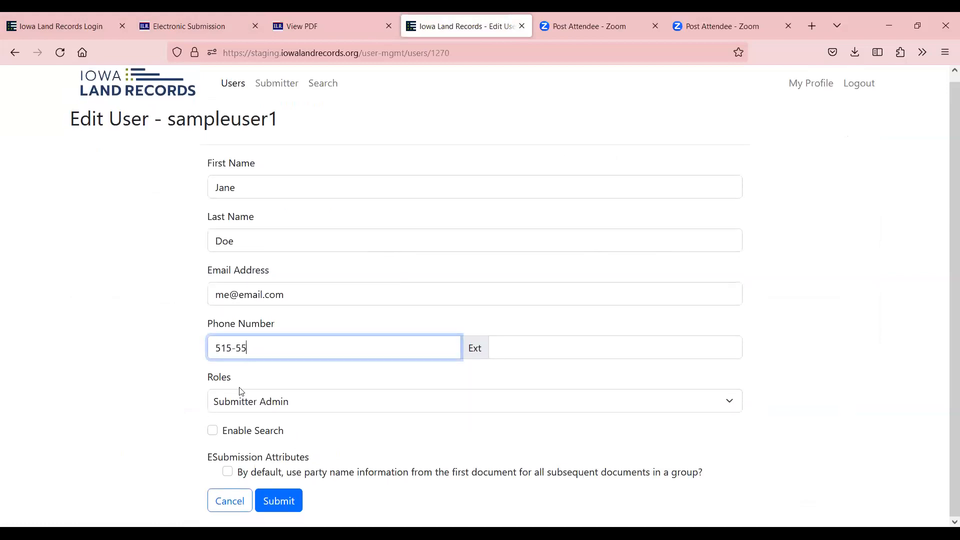
type("5-5555")
scroll(239, 400, "up", 1)
left_click(213, 436)
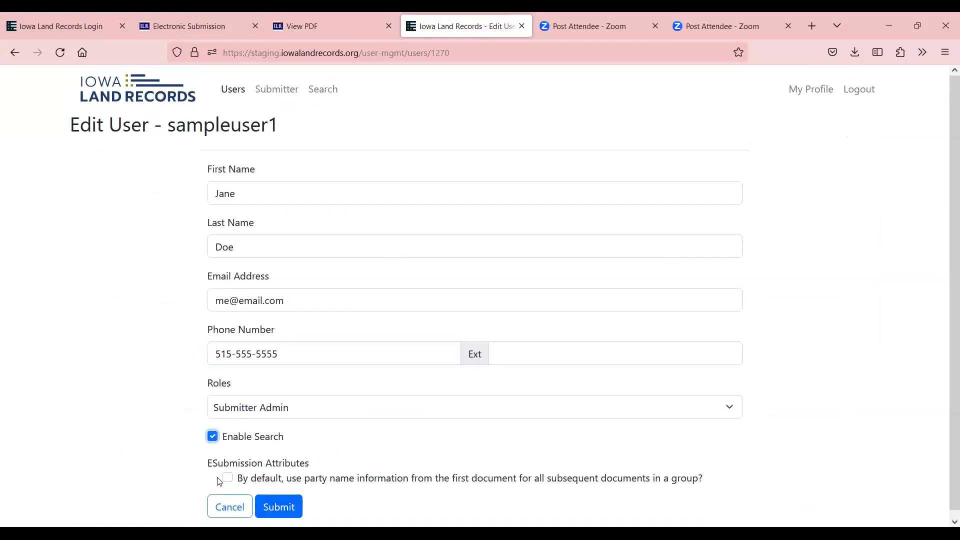
left_click(227, 478)
left_click(264, 508)
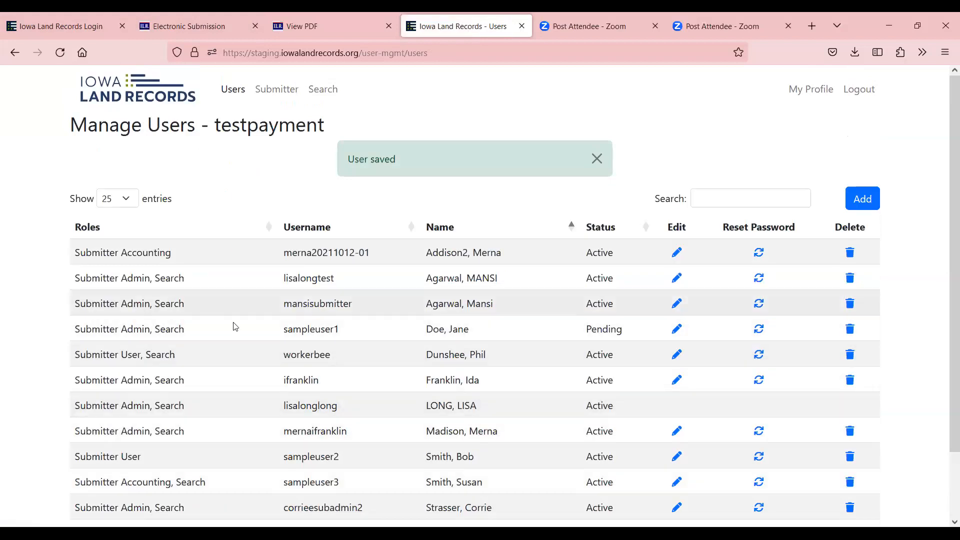
left_click(759, 329)
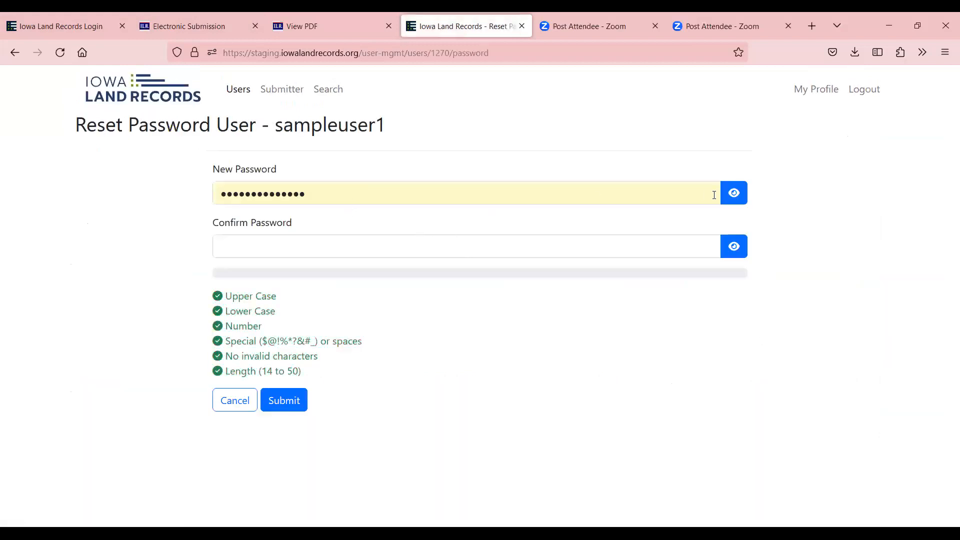
Extend the autofilled new password, copy it into Confirm Password, and submit the reset
left_click(733, 193)
left_click(332, 192)
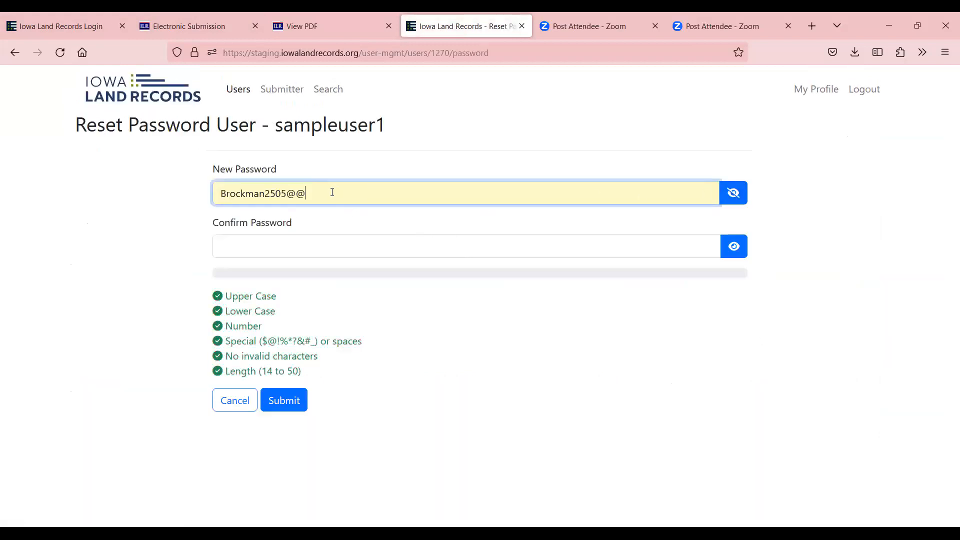
type("@")
left_click_drag(315, 194, 219, 194)
right_click(223, 194)
left_click(308, 317)
left_click(286, 246)
key("ctrl+v")
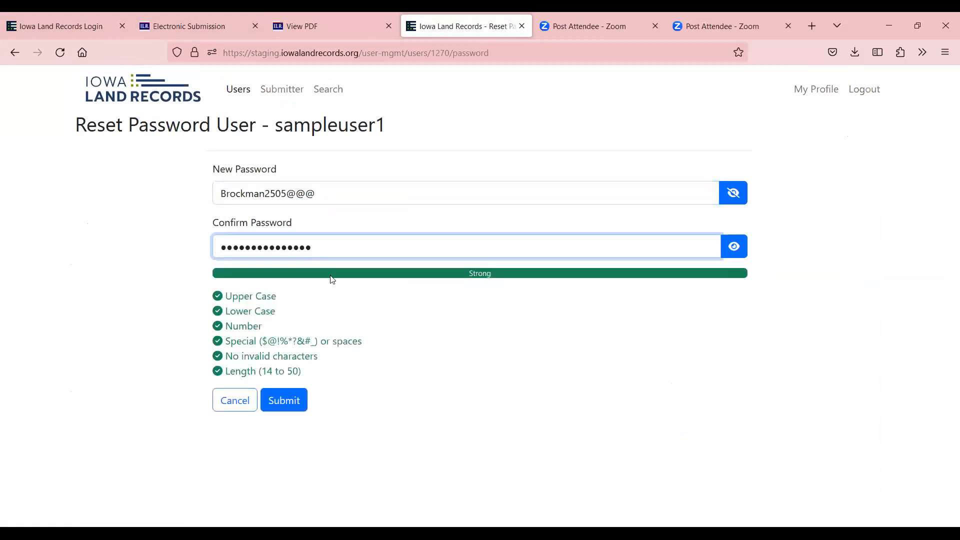
left_click(282, 405)
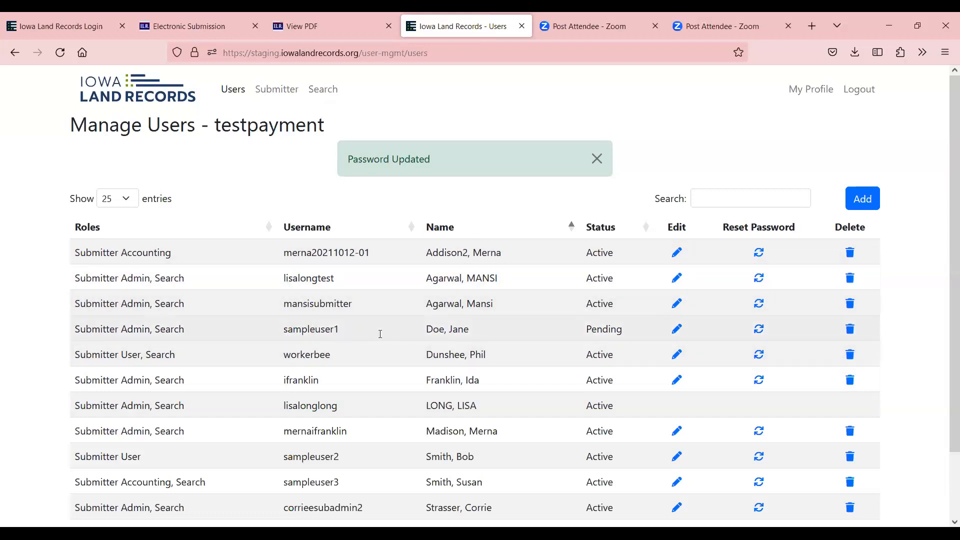
Delete the pending user, then open the ADMIN > REPORTS page from home
left_click(849, 331)
left_click(602, 183)
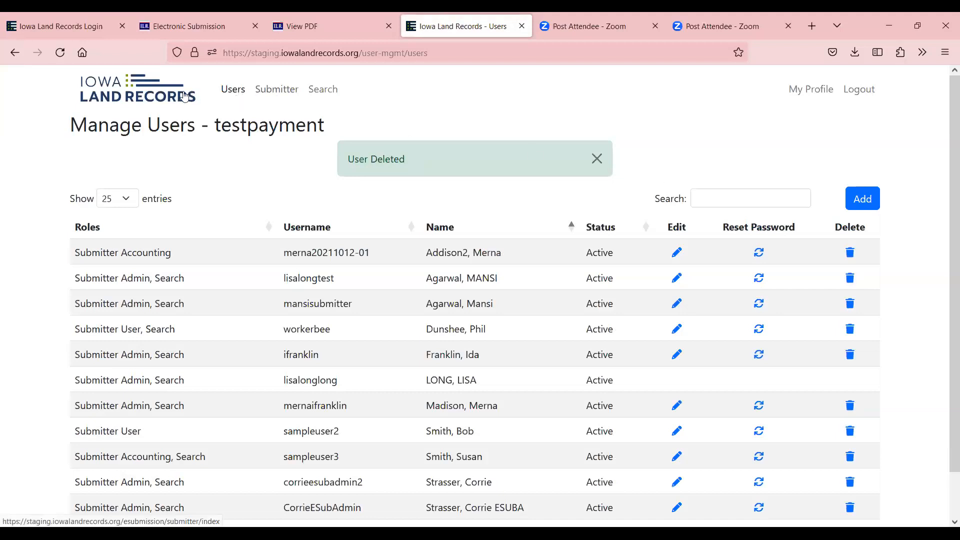
left_click(168, 95)
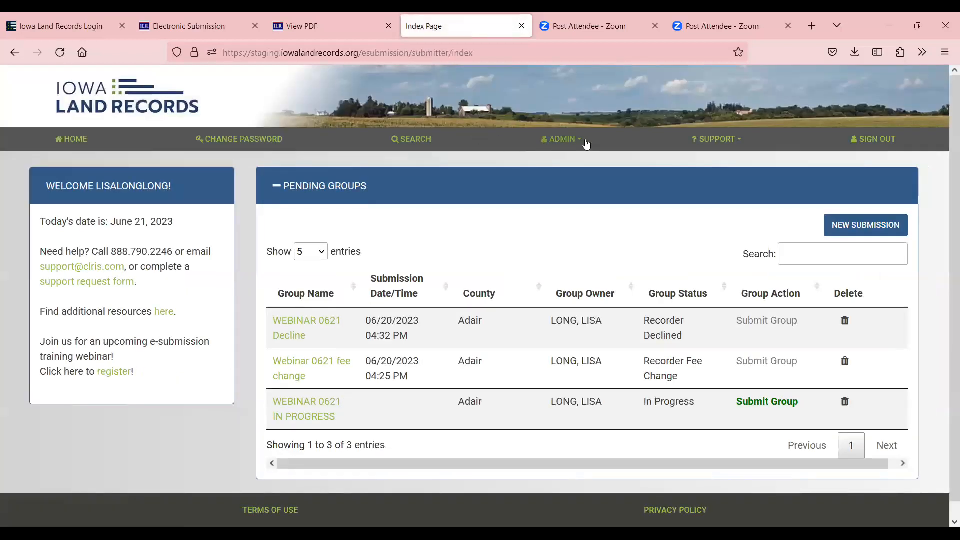
left_click(586, 142)
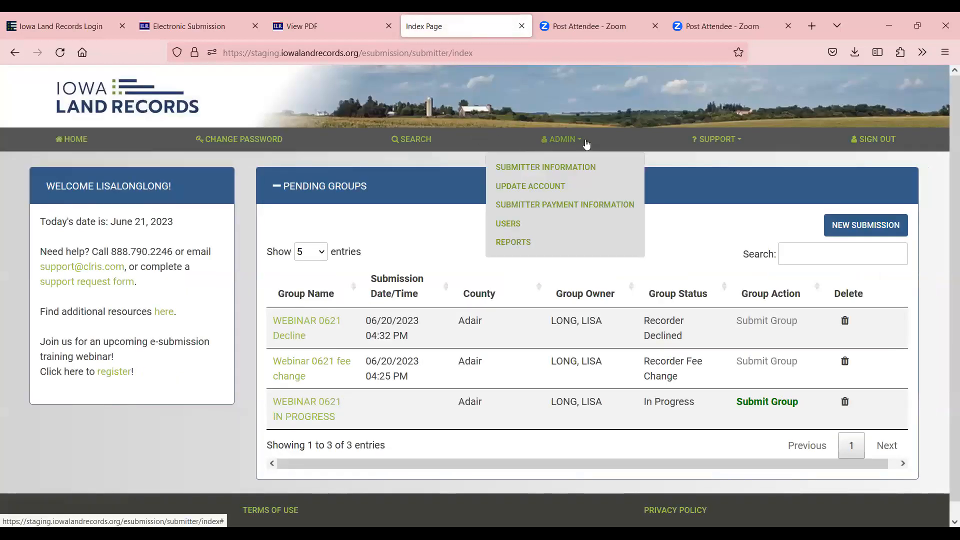
left_click(520, 242)
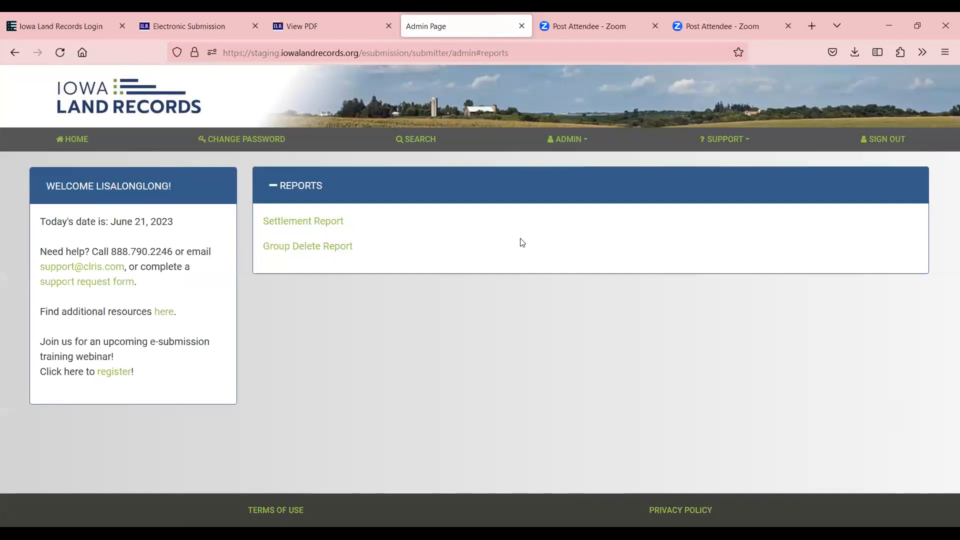
Generate the current-month Settlement Report for the test payment
left_click(322, 225)
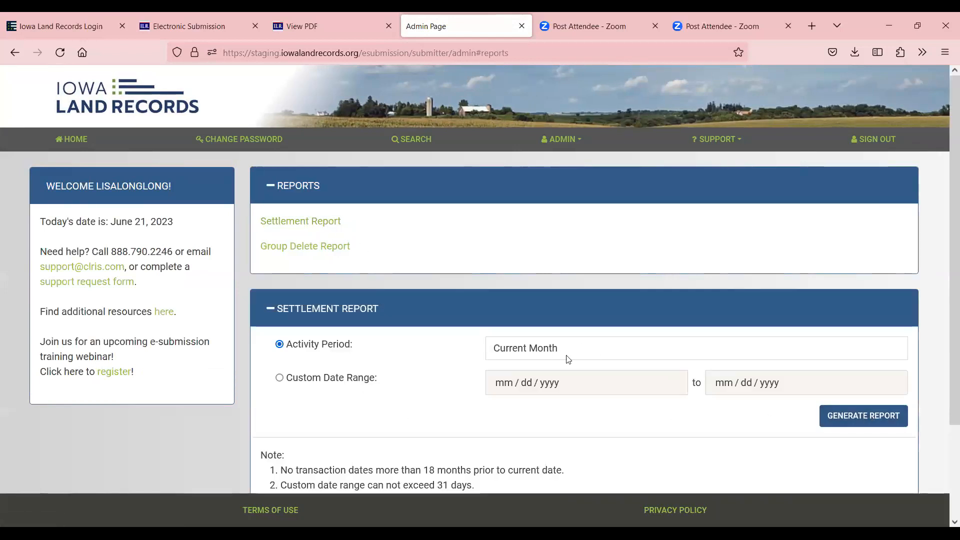
left_click(876, 423)
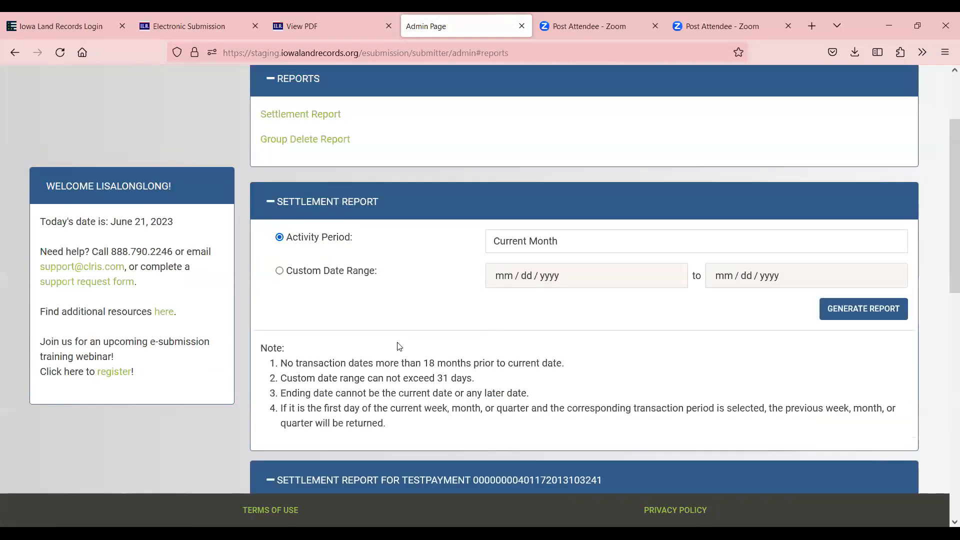
scroll(723, 344, "down", 3)
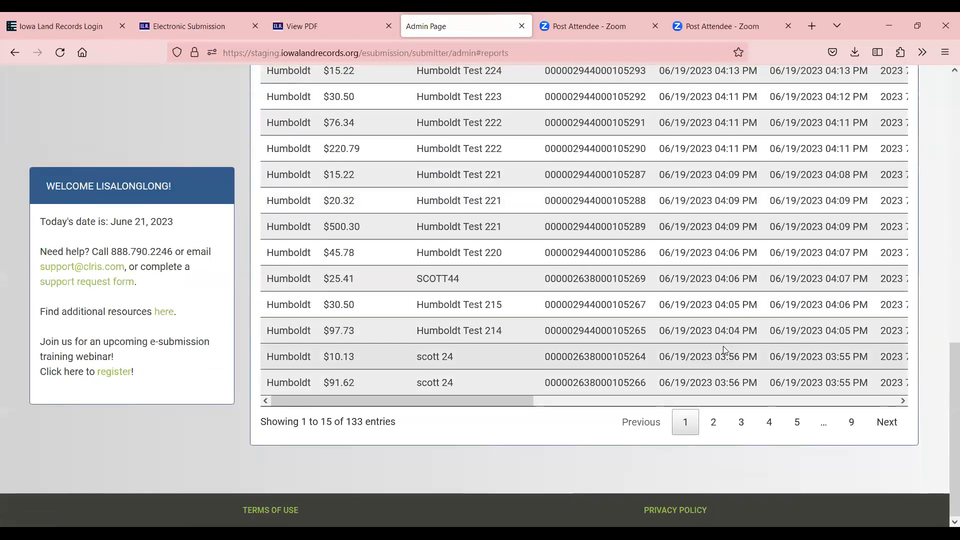
scroll(723, 346, "up", 6)
scroll(725, 356, "up", 2)
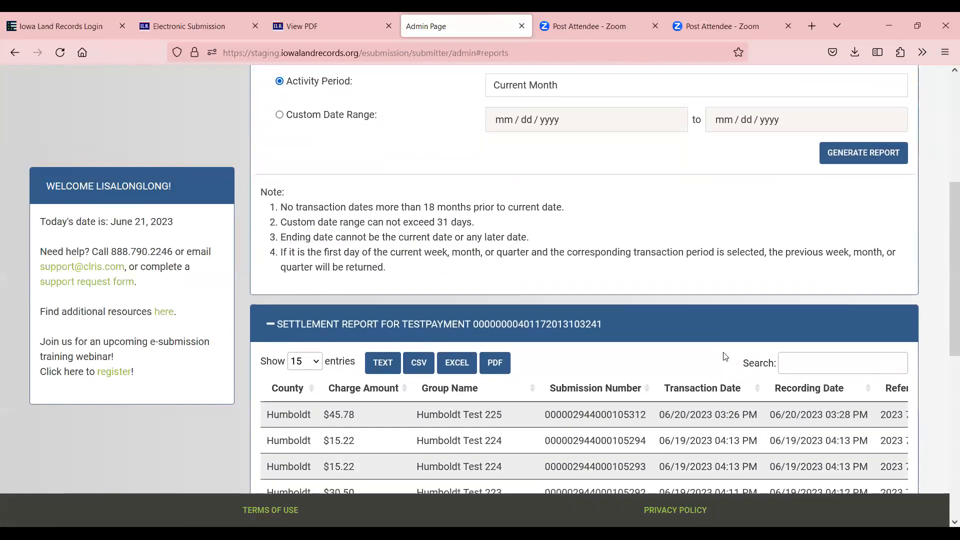
scroll(316, 365, "down", 8)
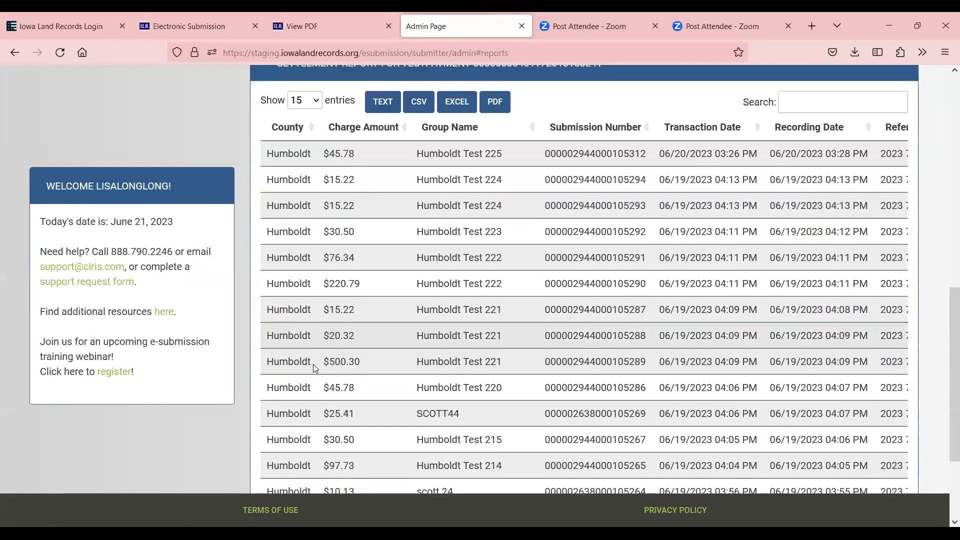
scroll(381, 395, "up", 3)
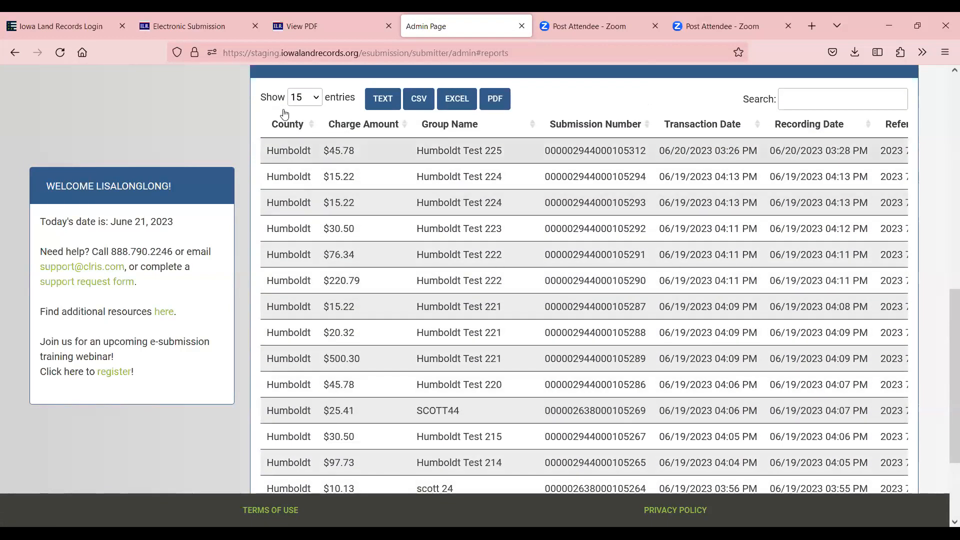
Show all report rows and sort them by charge amount, largest first
left_click(320, 98)
left_click(302, 243)
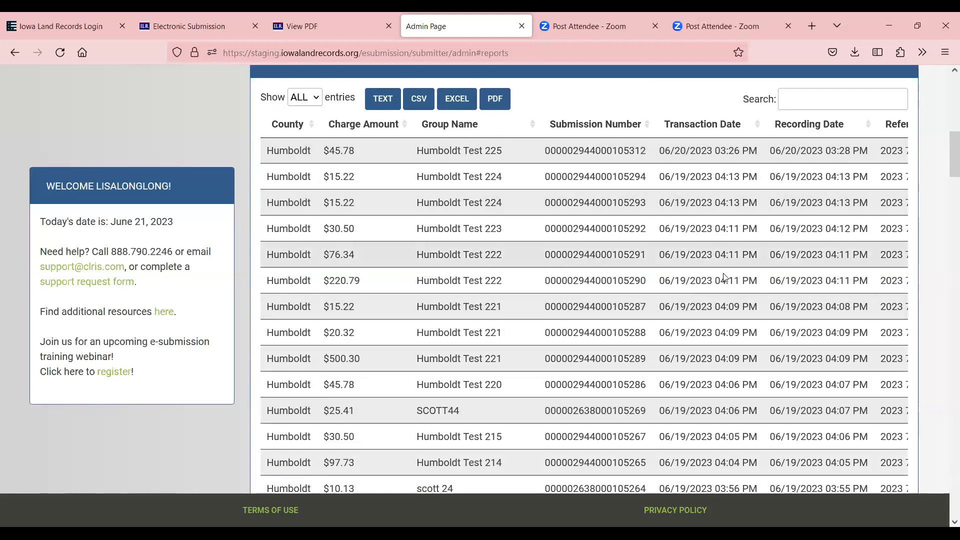
scroll(543, 315, "down", 6)
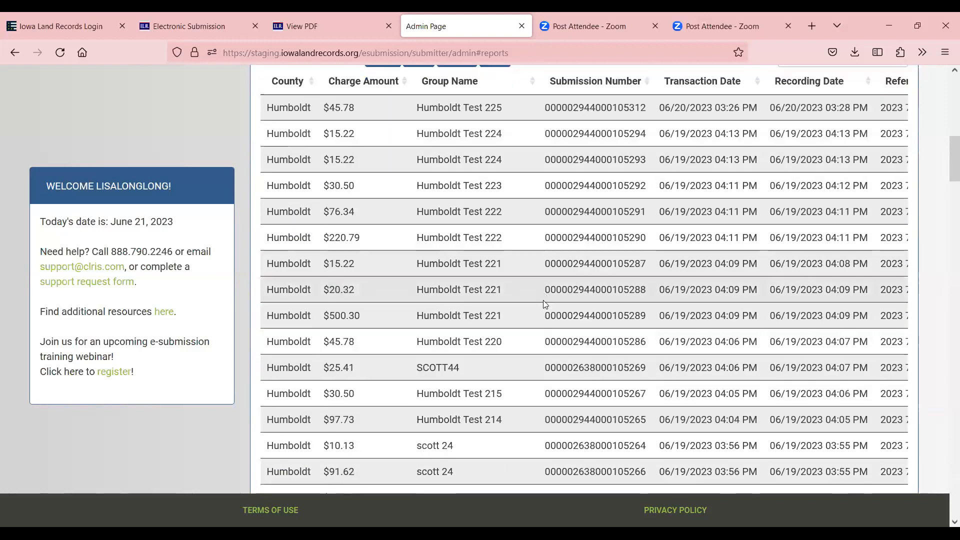
scroll(543, 313, "down", 3)
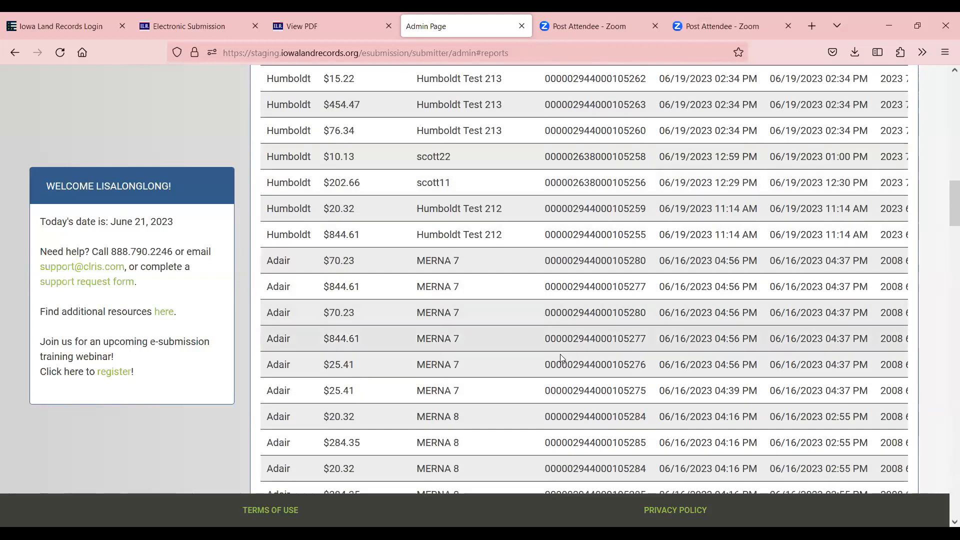
scroll(561, 354, "up", 9)
scroll(568, 353, "up", 4)
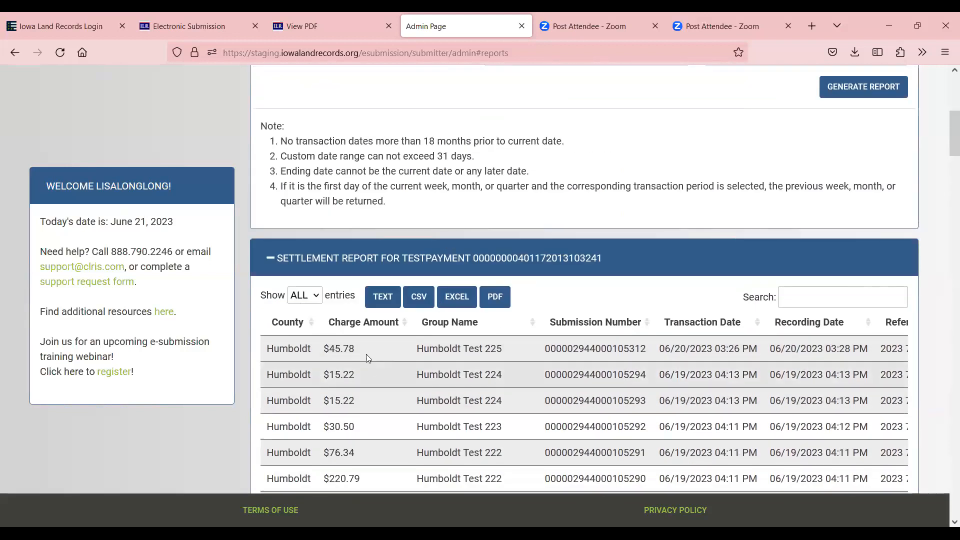
left_click(405, 322)
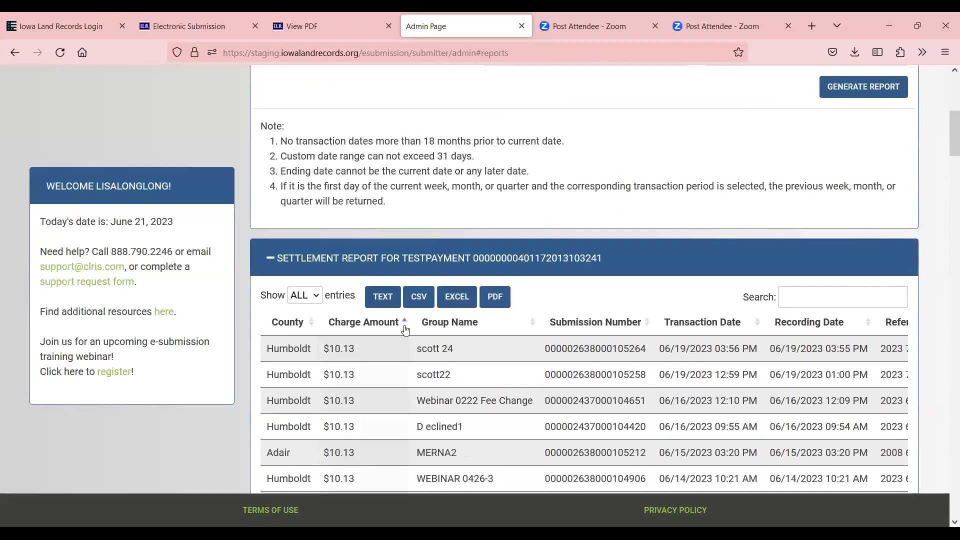
left_click(405, 322)
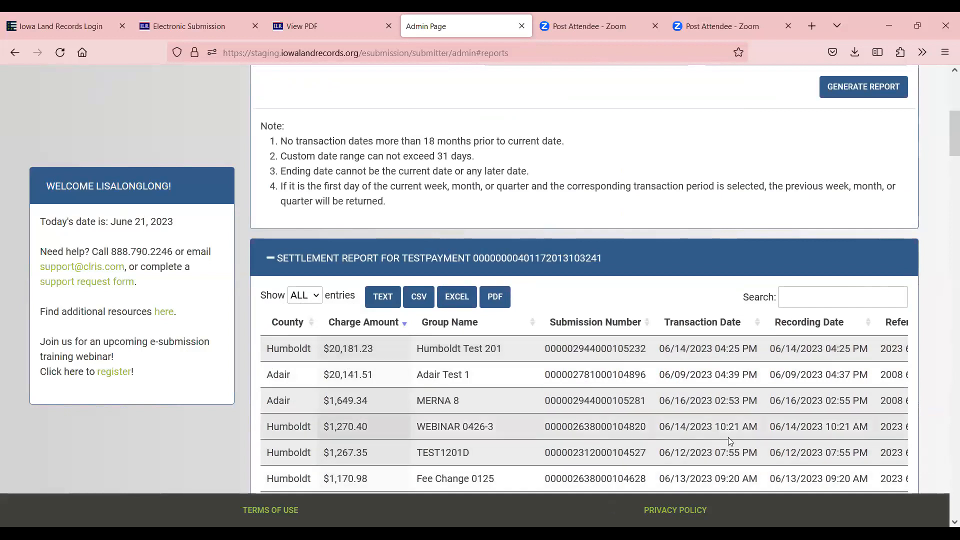
left_click_drag(946, 138, 946, 156)
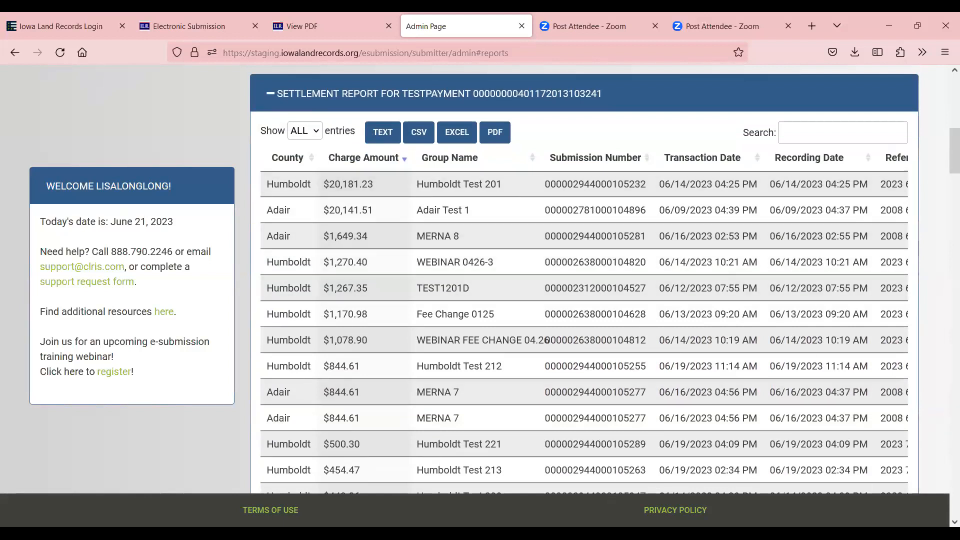
Glance at the e-submission Terms of Use, then download the report as an Excel file
left_click(281, 510)
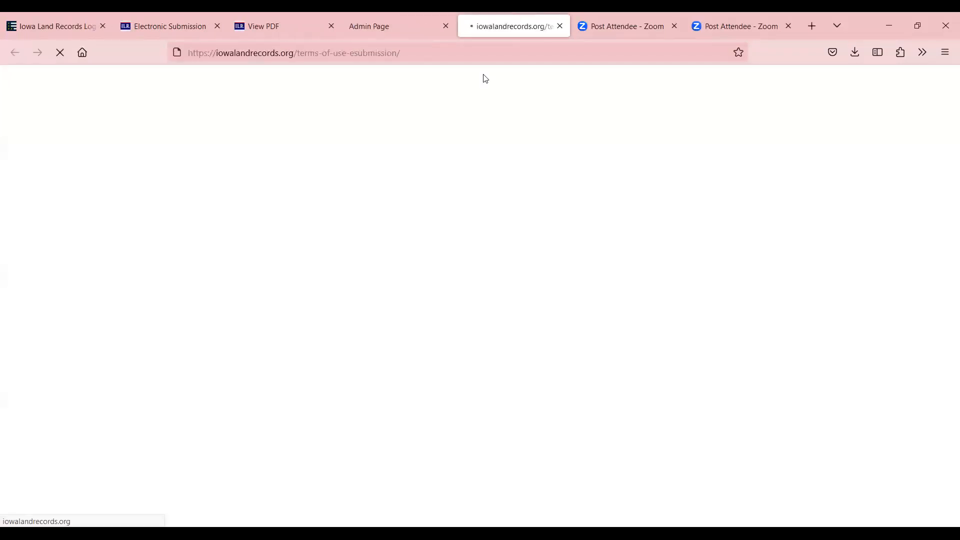
left_click(560, 26)
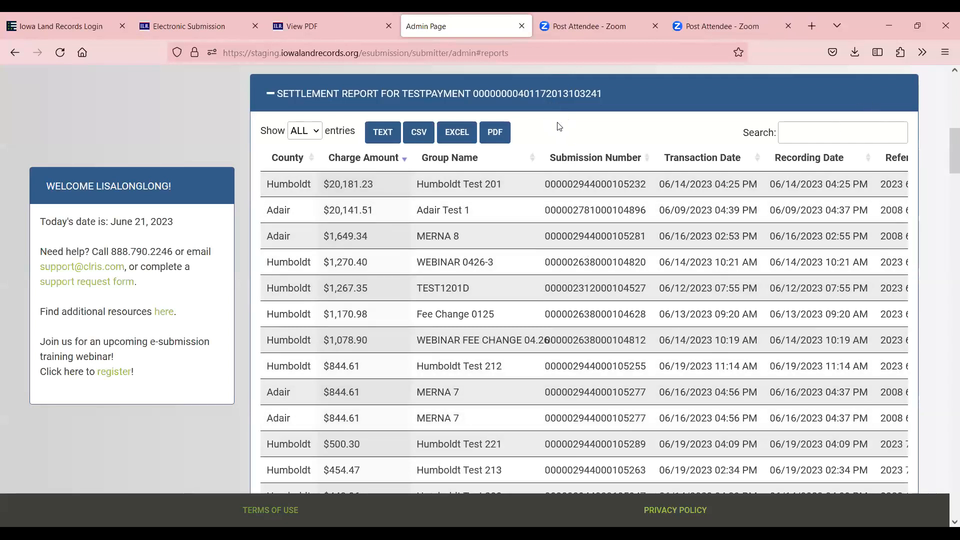
left_click(456, 132)
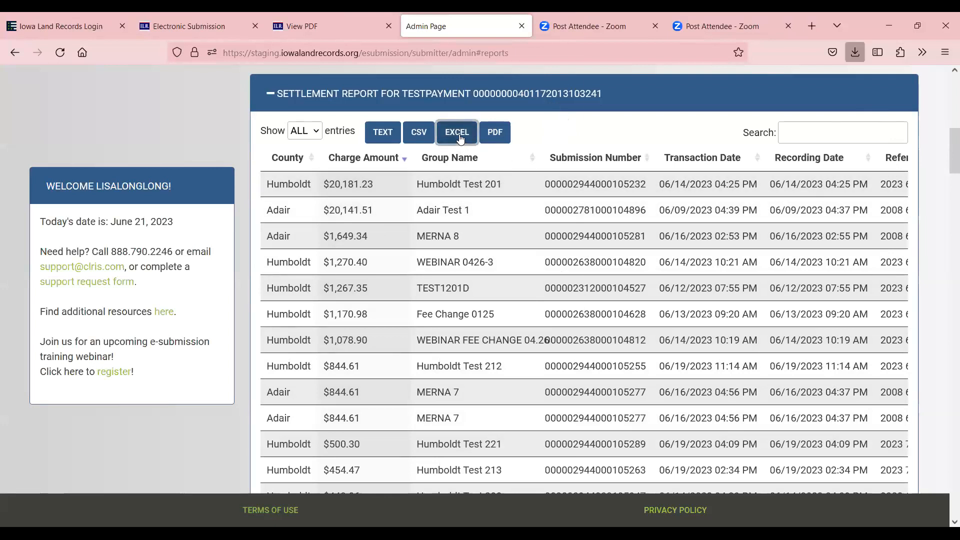
left_click(651, 78)
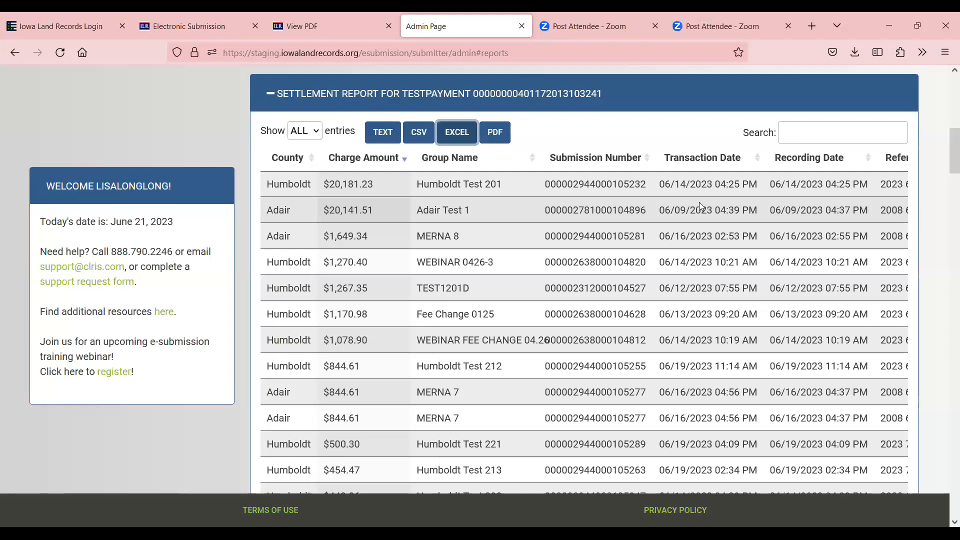
Browse the SUPPORT > Resources training page, then go back to the admin reports tab
scroll(699, 201, "up", 8)
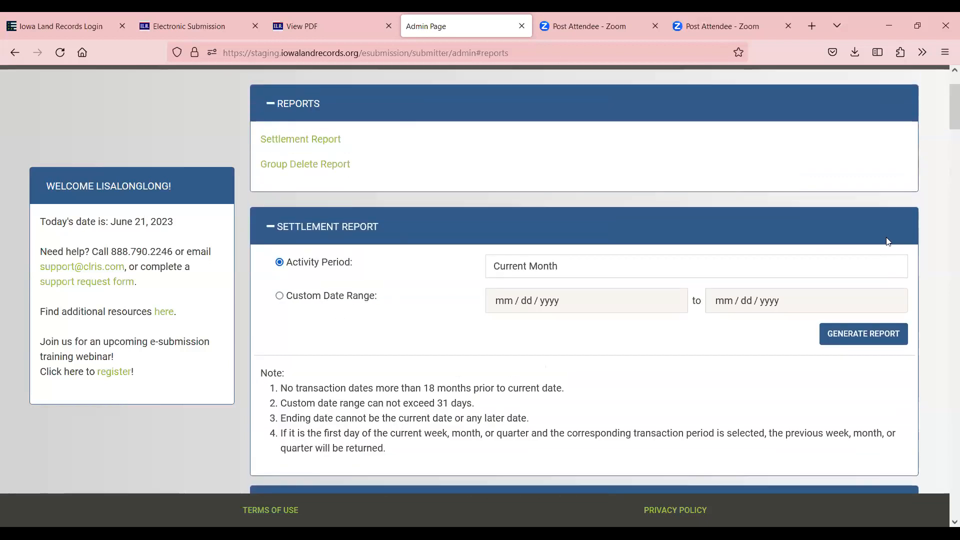
scroll(887, 242, "up", 2)
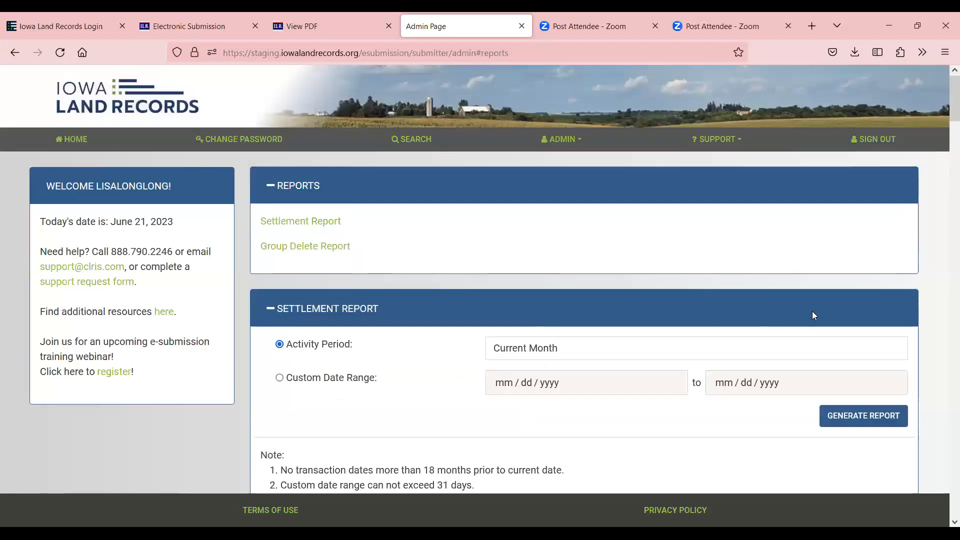
left_click(714, 147)
left_click(693, 166)
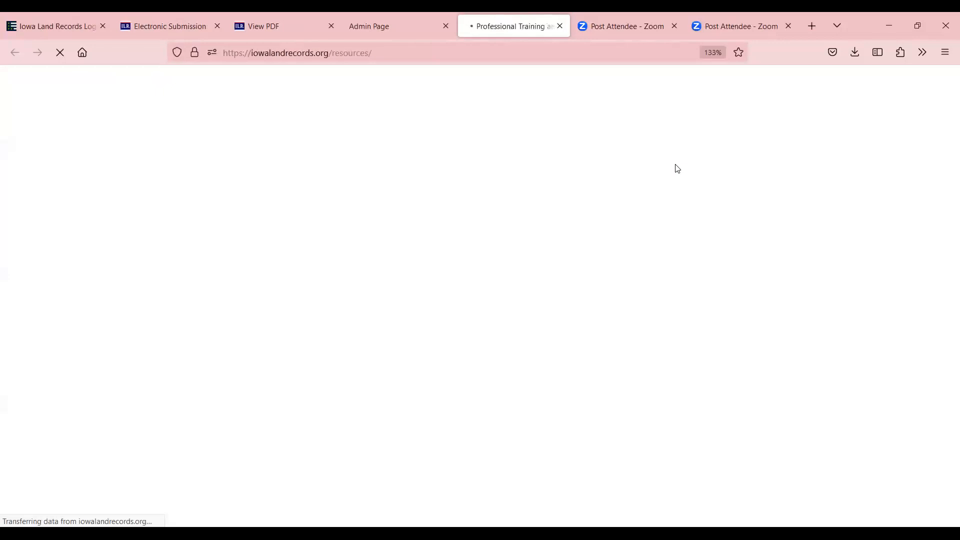
scroll(673, 167, "down", 5)
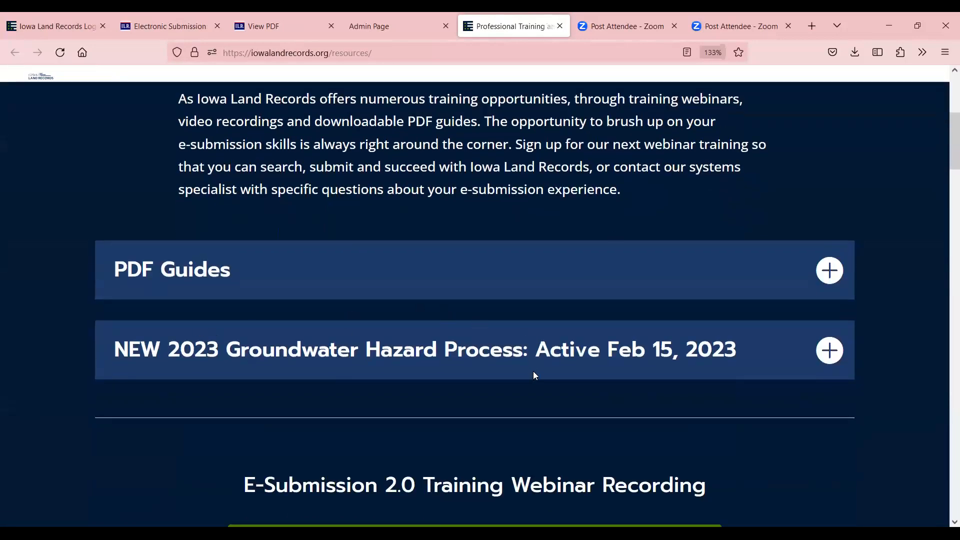
scroll(533, 371, "down", 3)
scroll(535, 367, "down", 15)
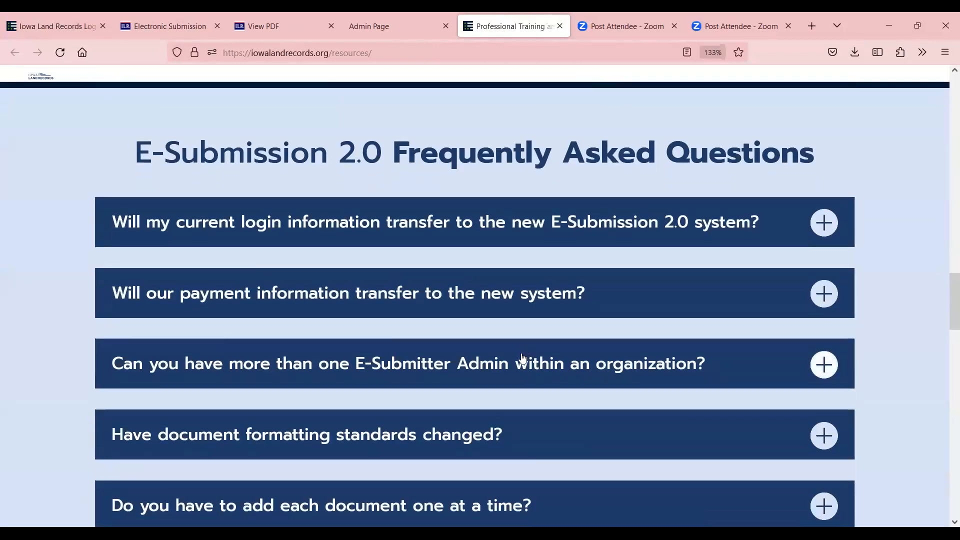
scroll(533, 362, "down", 6)
scroll(558, 317, "up", 7)
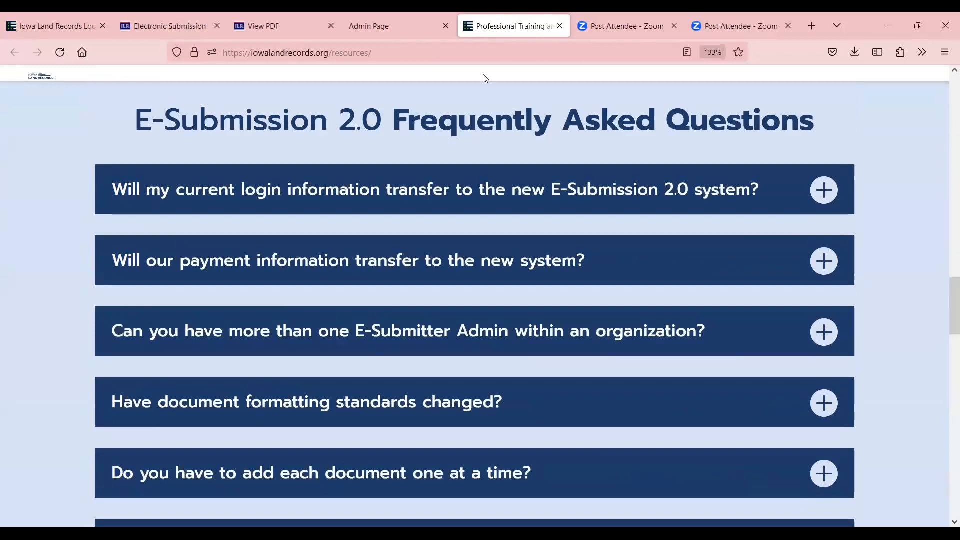
left_click(383, 26)
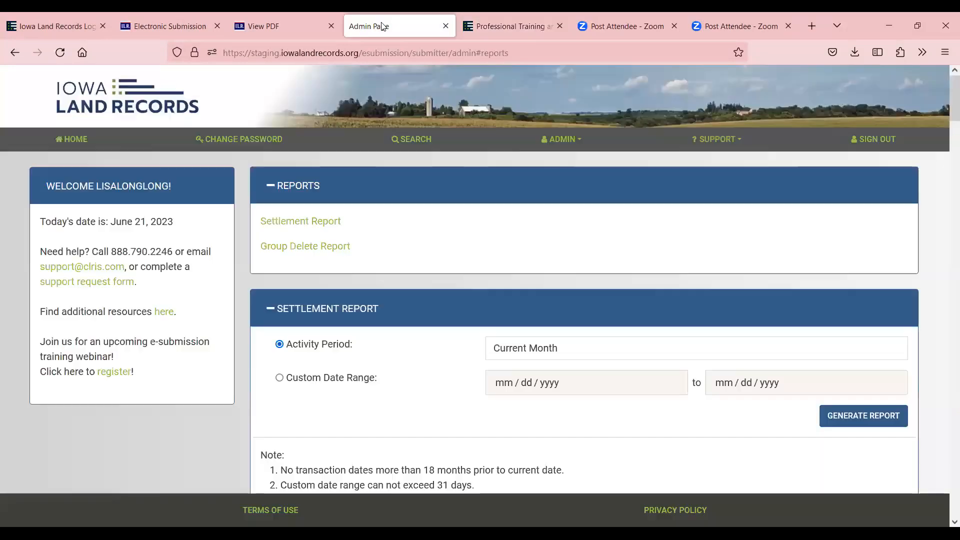
Browse the Customer Support contact page and the FAQ tab, then return to the admin reports page
left_click(705, 141)
left_click(706, 194)
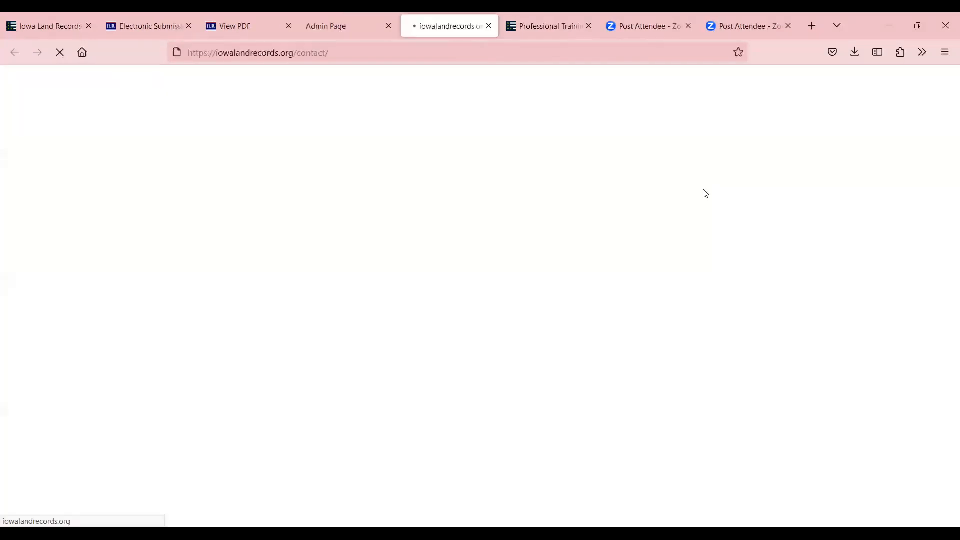
scroll(701, 194, "down", 6)
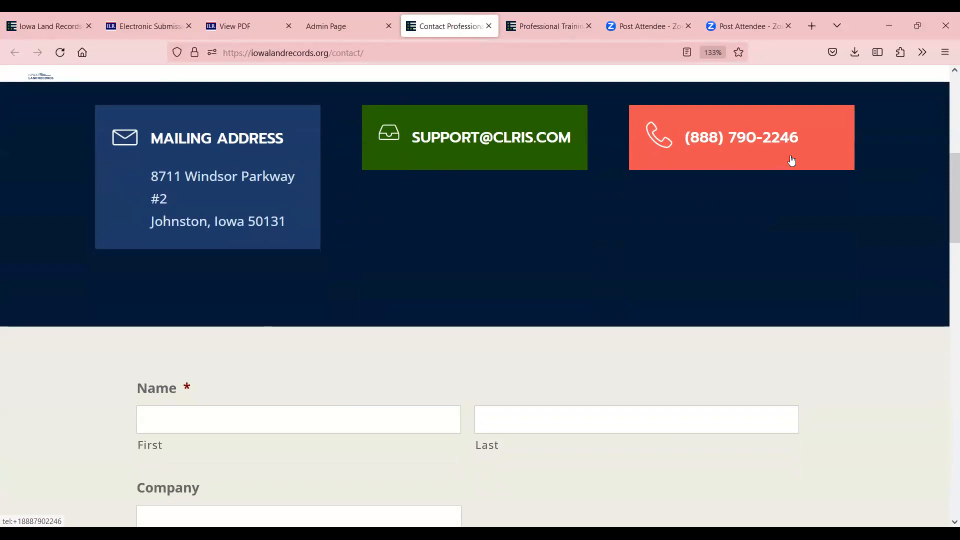
scroll(784, 180, "up", 3)
scroll(789, 190, "up", 5)
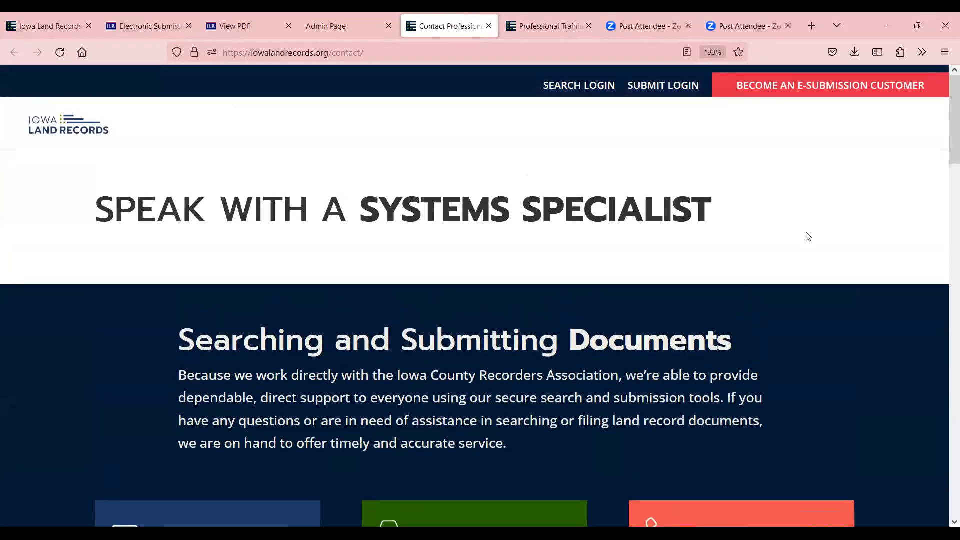
left_click(540, 28)
left_click(449, 26)
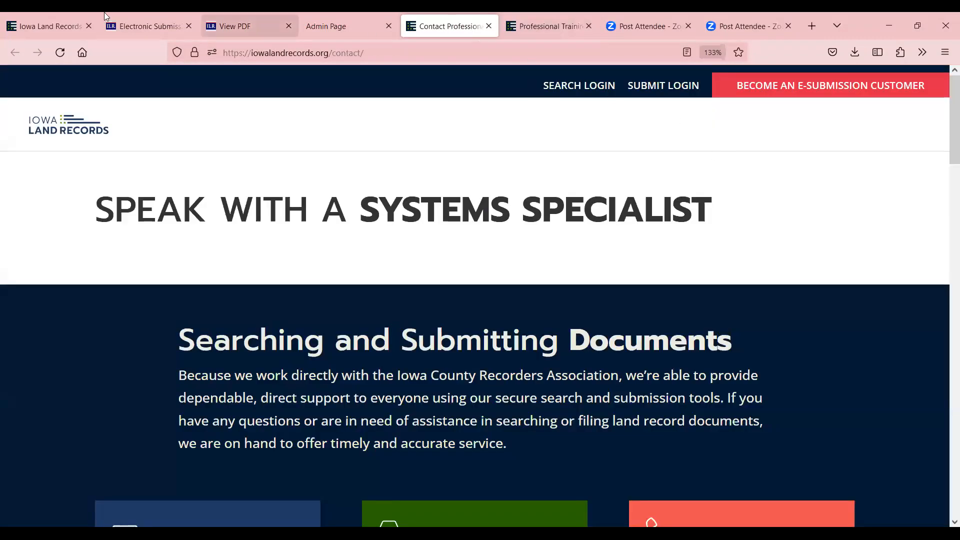
left_click(332, 27)
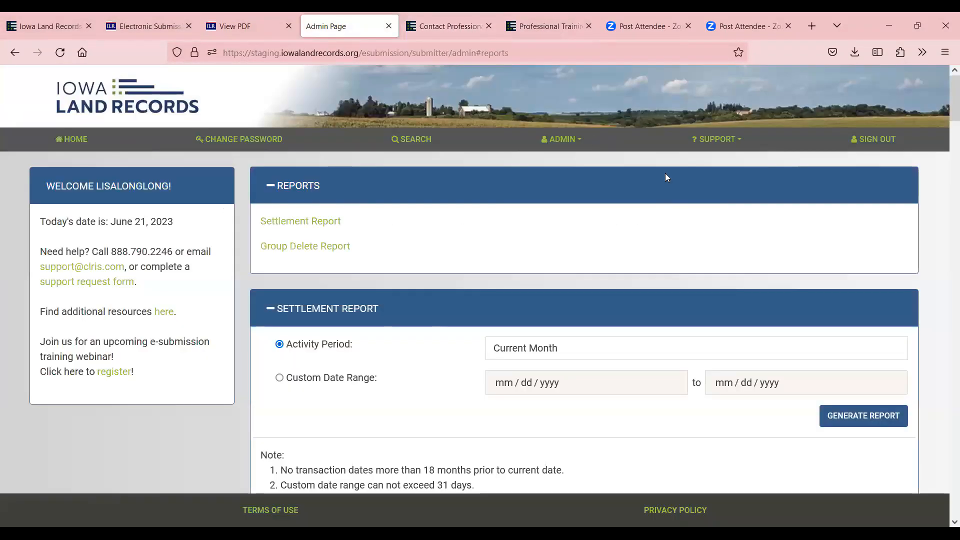
left_click(720, 139)
Open and close the Transfer Tax Calculator, then return to the HOME page
left_click(699, 205)
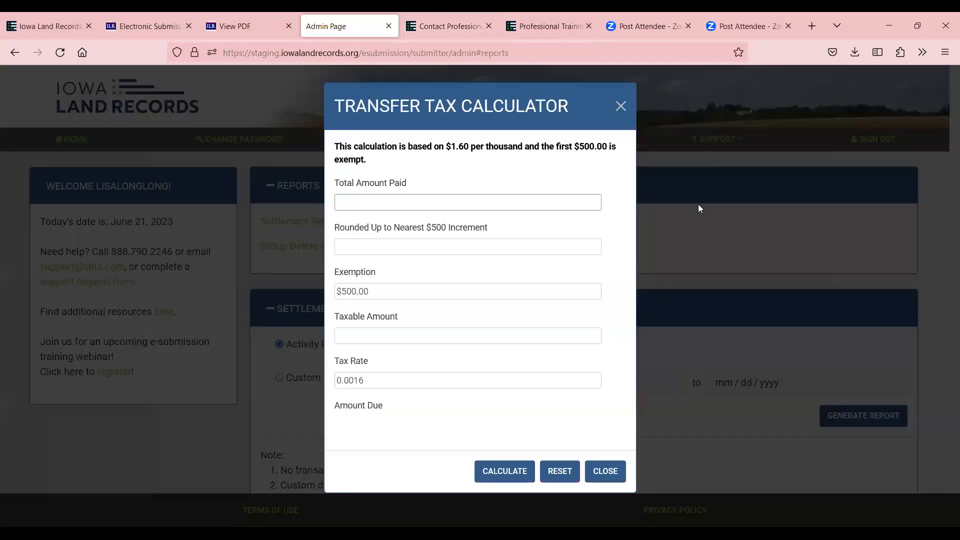
left_click(621, 107)
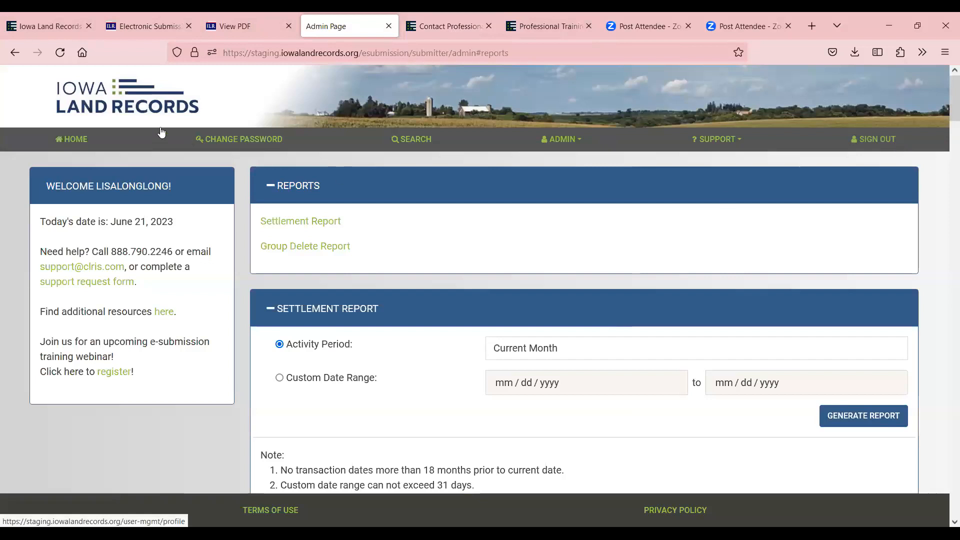
left_click(76, 141)
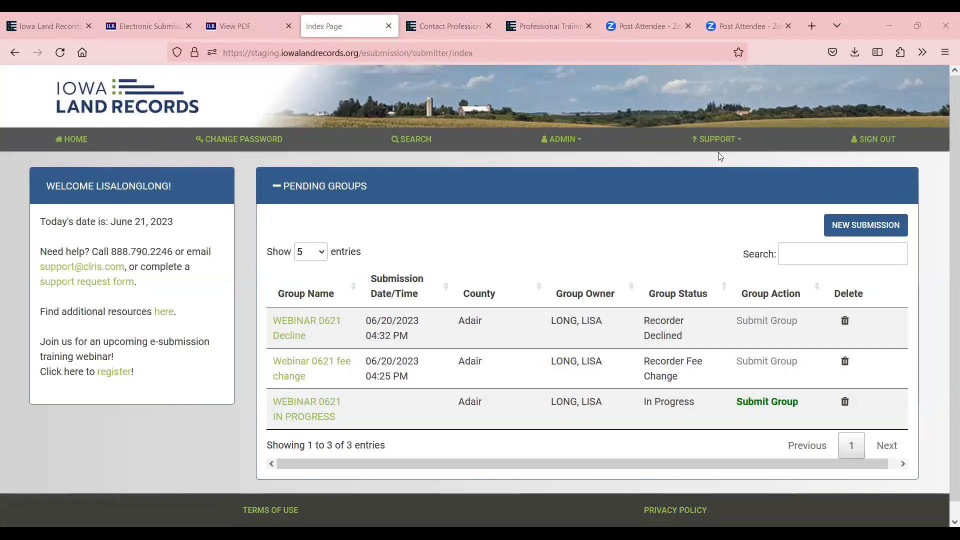
Create a new submission group for Adair County named 'WEBINAR 062123'
left_click(871, 228)
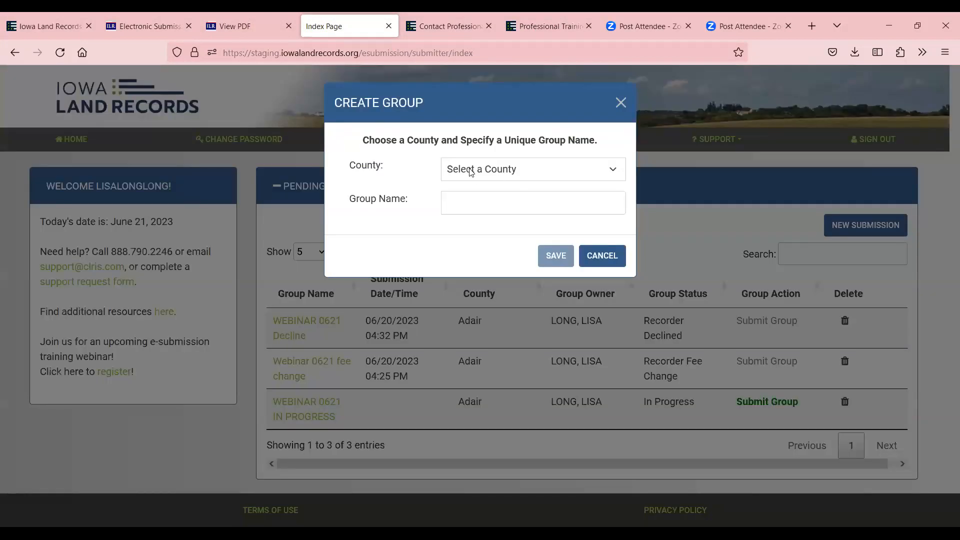
left_click(470, 172)
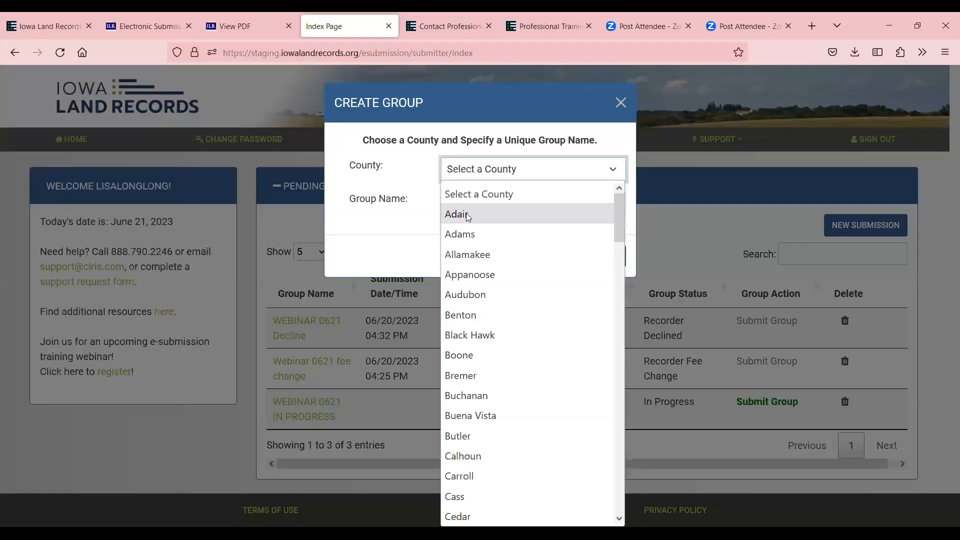
left_click(468, 215)
left_click(493, 205)
type("WE")
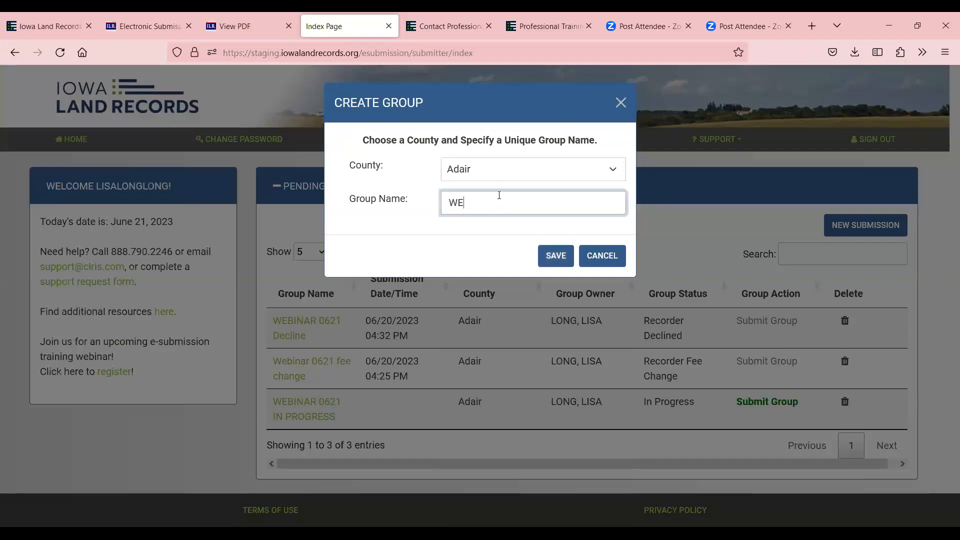
type("BINAR ")
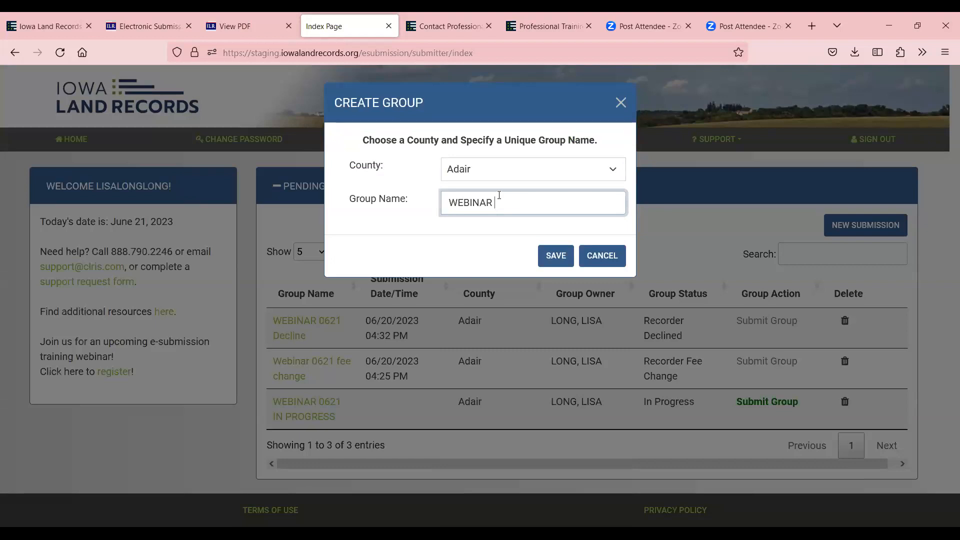
type("062123")
Save the WEBINAR 062123 group and start a Deed with real estate value 850,000.00
left_click(559, 257)
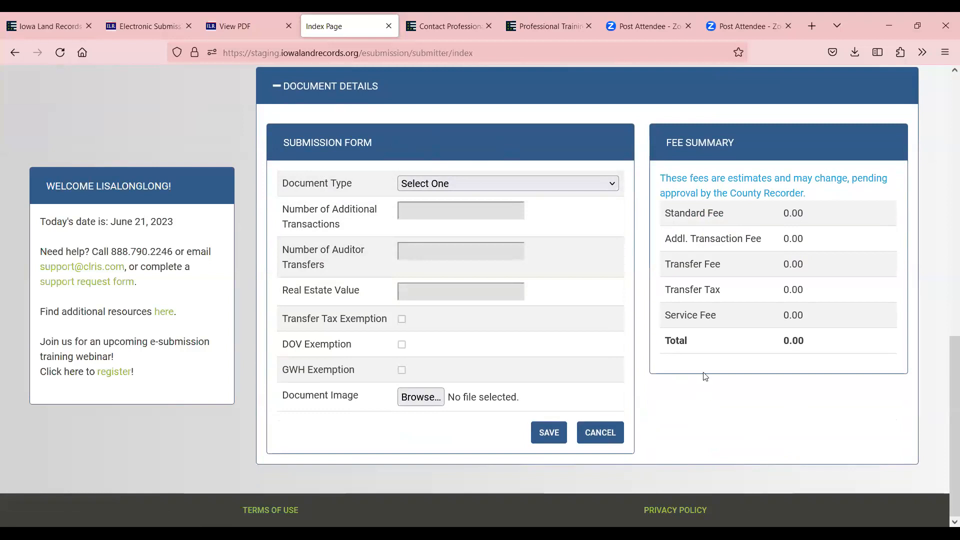
left_click(432, 183)
left_click(440, 325)
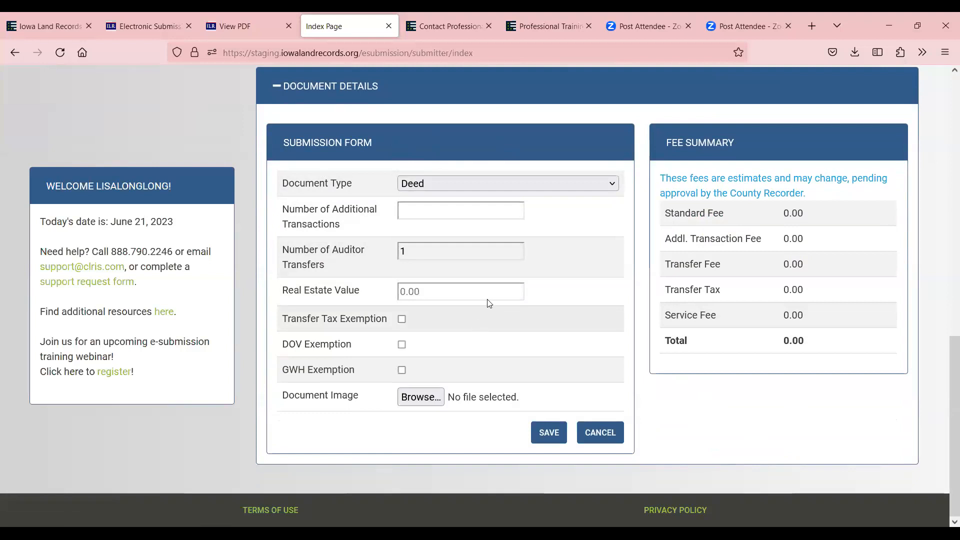
left_click(420, 254)
left_click(451, 294)
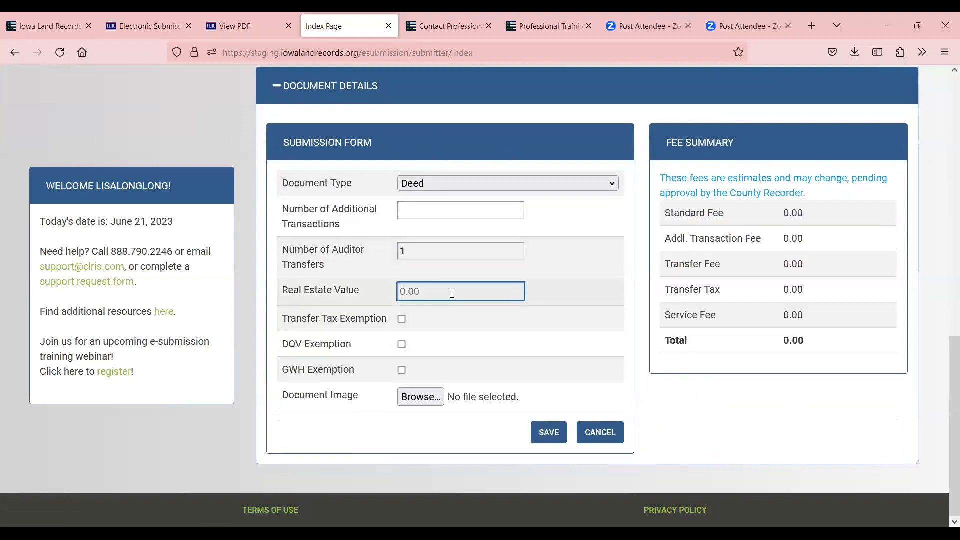
type("850,000.0")
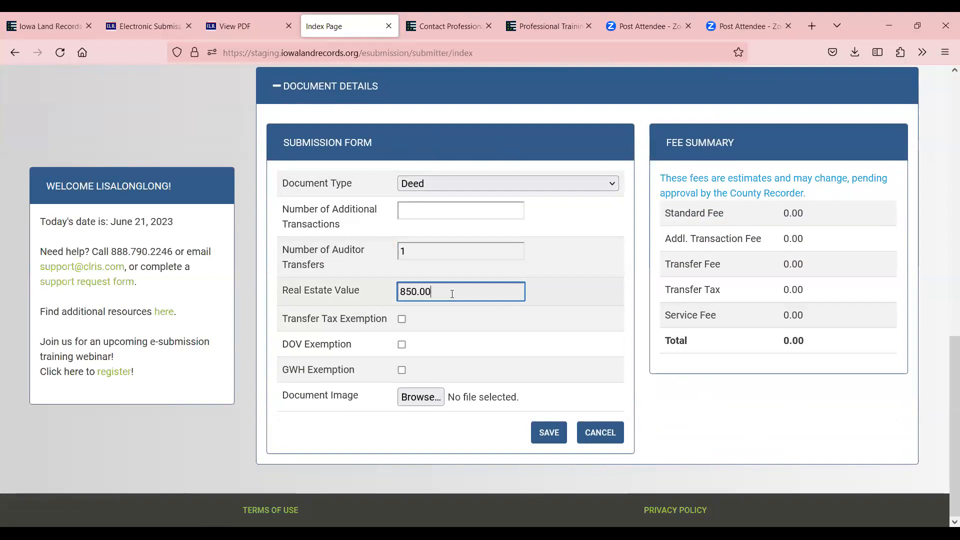
type("0")
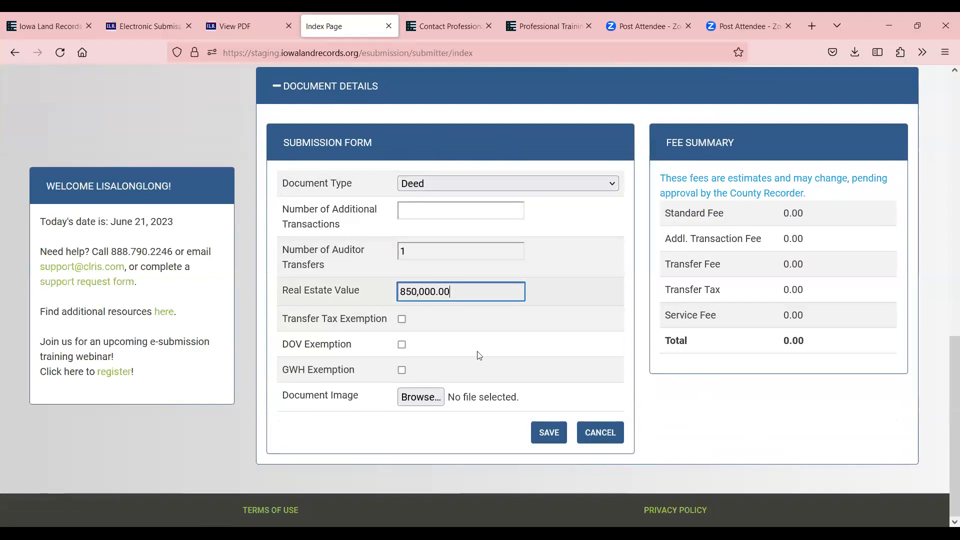
Attach 1DOV.pdf as the Deed's document image
left_click(409, 399)
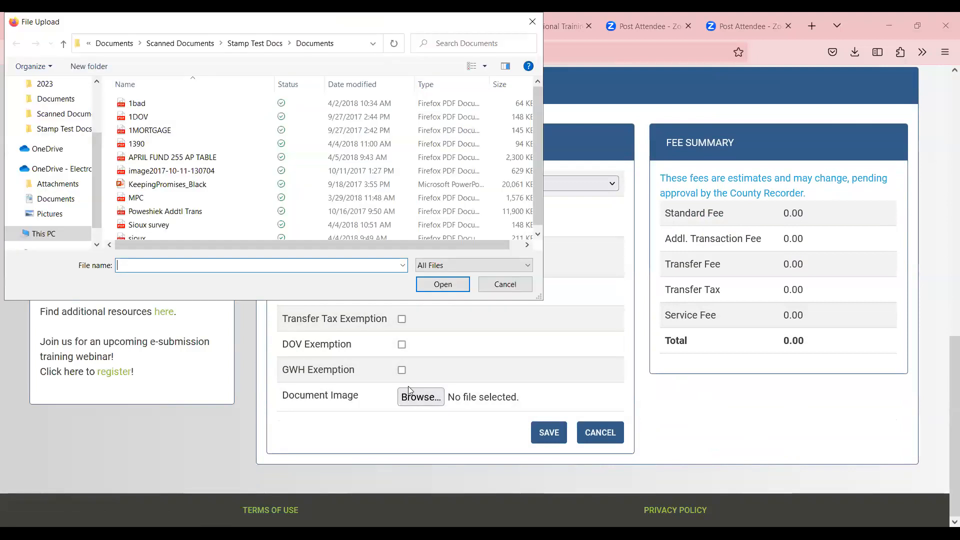
left_click(188, 102)
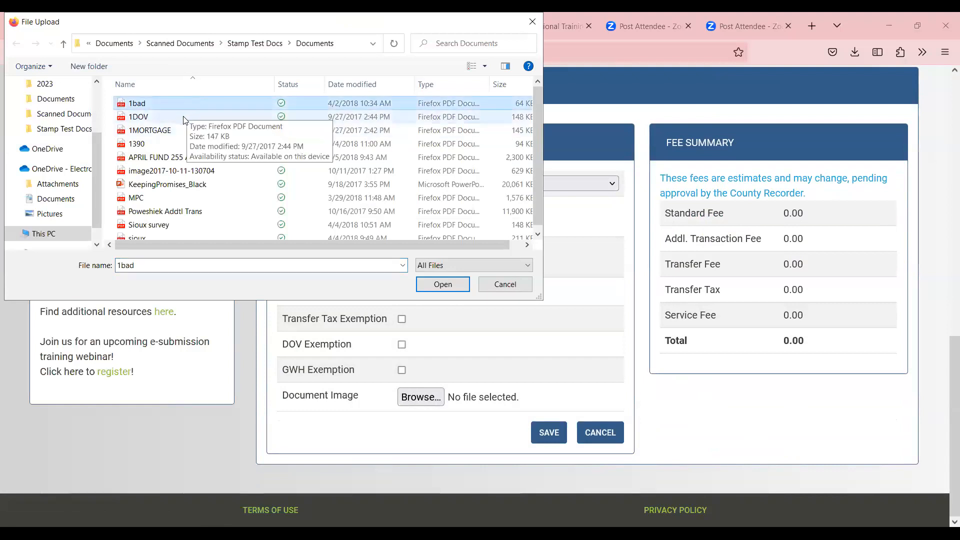
left_click(186, 117)
left_click(438, 284)
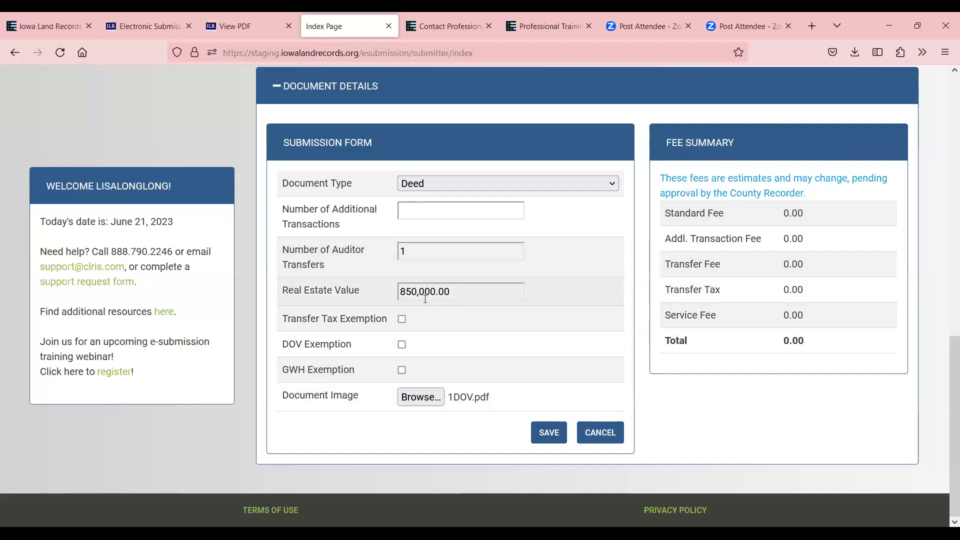
Save the Deed and enter FARMERS BANK as an organization party
left_click(549, 433)
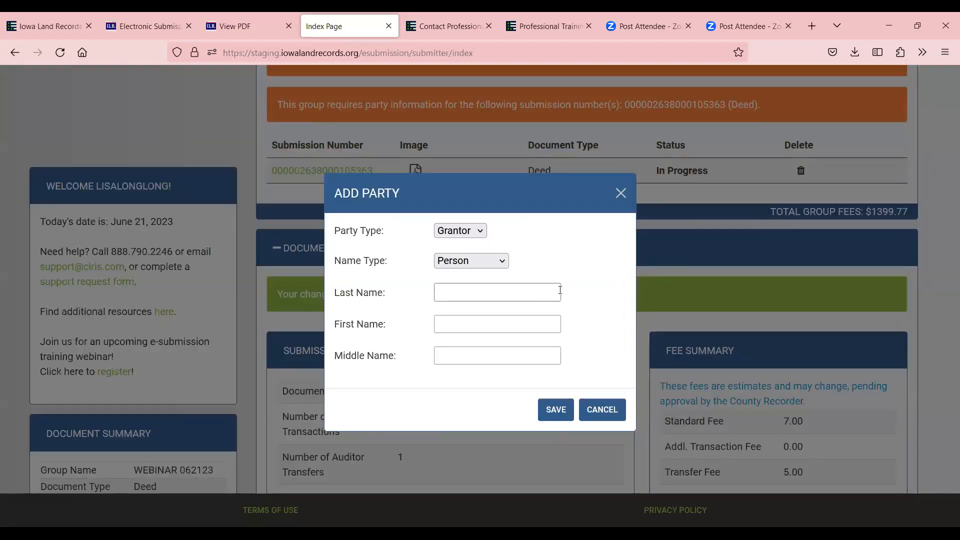
left_click(502, 259)
left_click(474, 302)
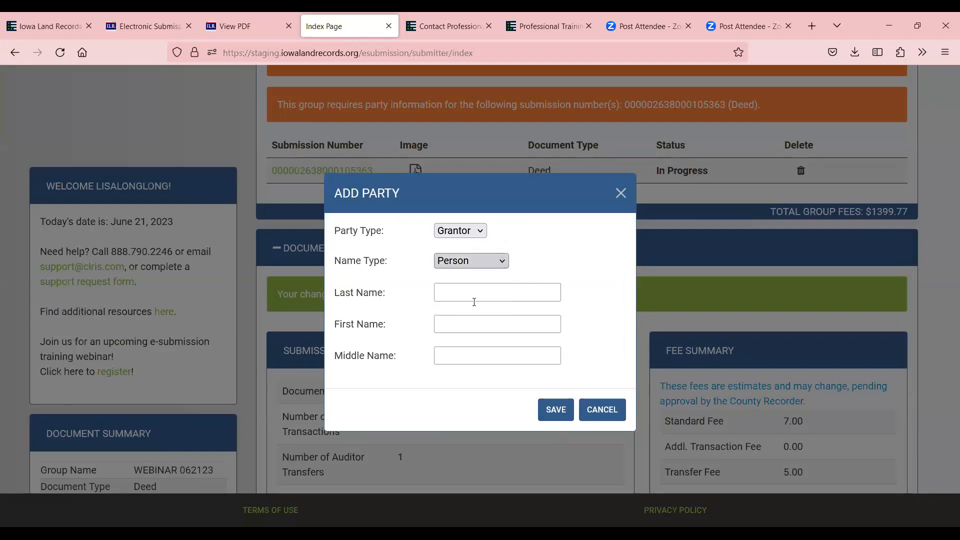
left_click(476, 303)
type("FARMERS BANK")
left_click(555, 360)
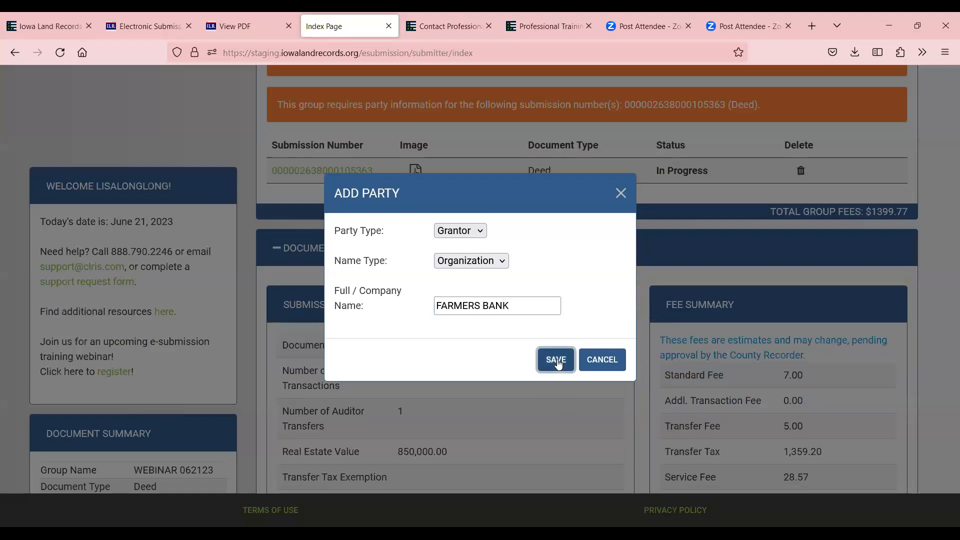
Set FARMERS BANK's party type to Grantee and save the party
left_click(503, 266)
left_click(483, 265)
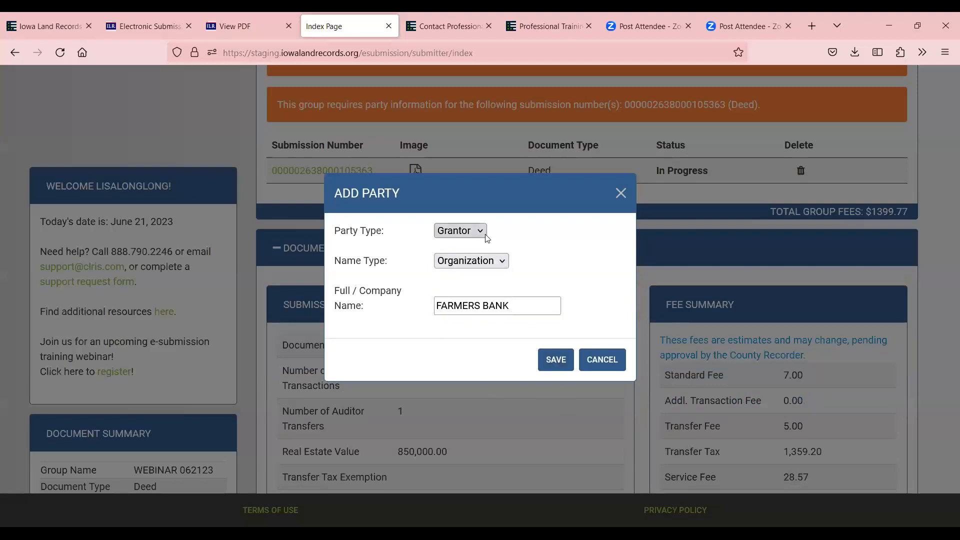
left_click(485, 235)
left_click(470, 270)
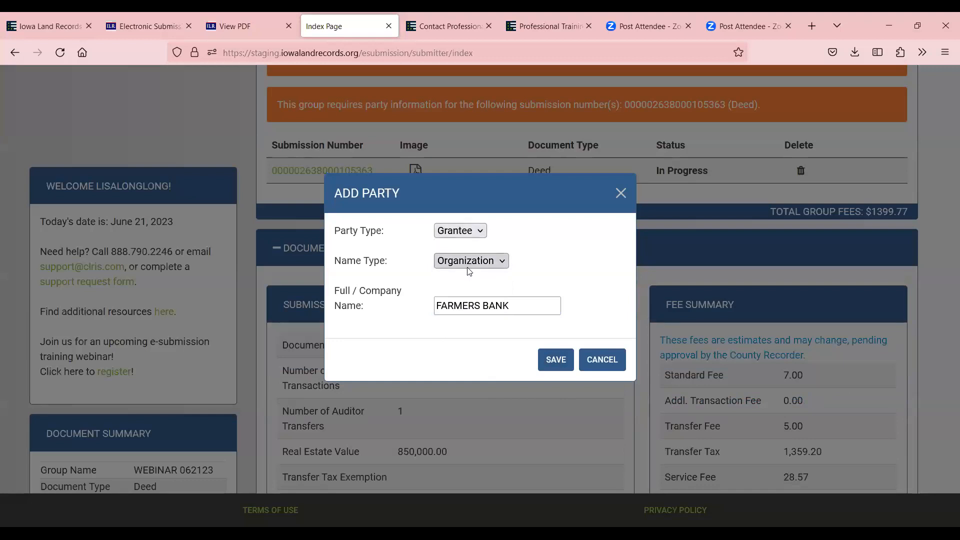
left_click(552, 360)
scroll(745, 317, "up", 5)
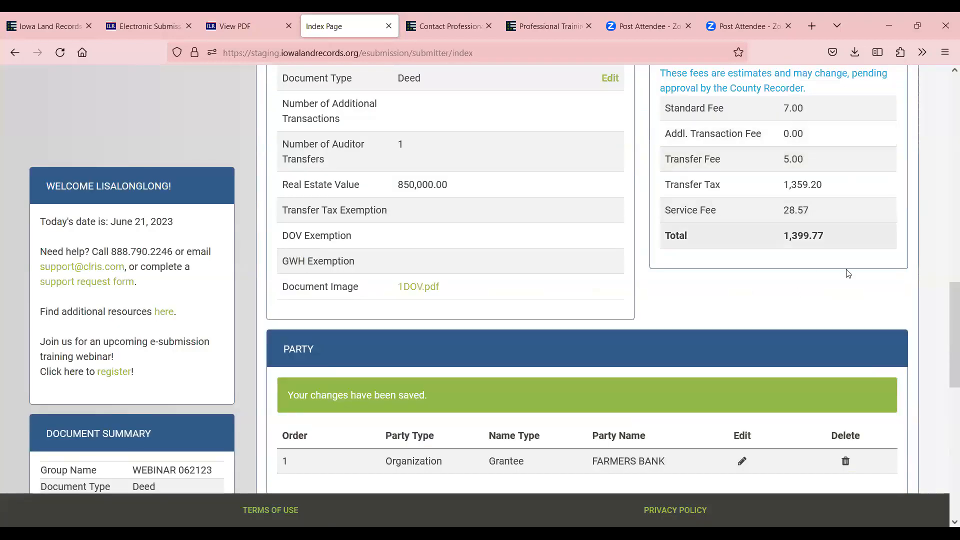
scroll(804, 203, "down", 5)
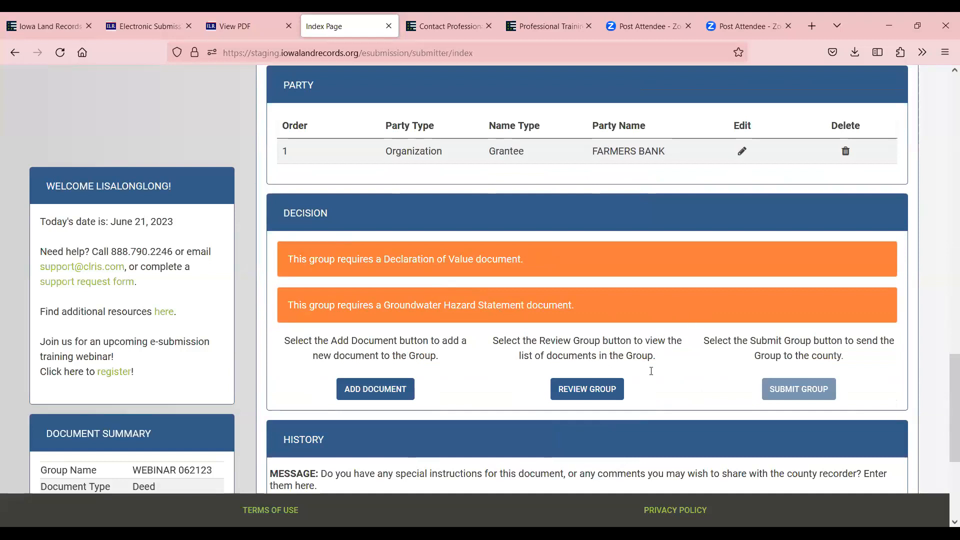
scroll(615, 370, "up", 14)
scroll(647, 449, "up", 1)
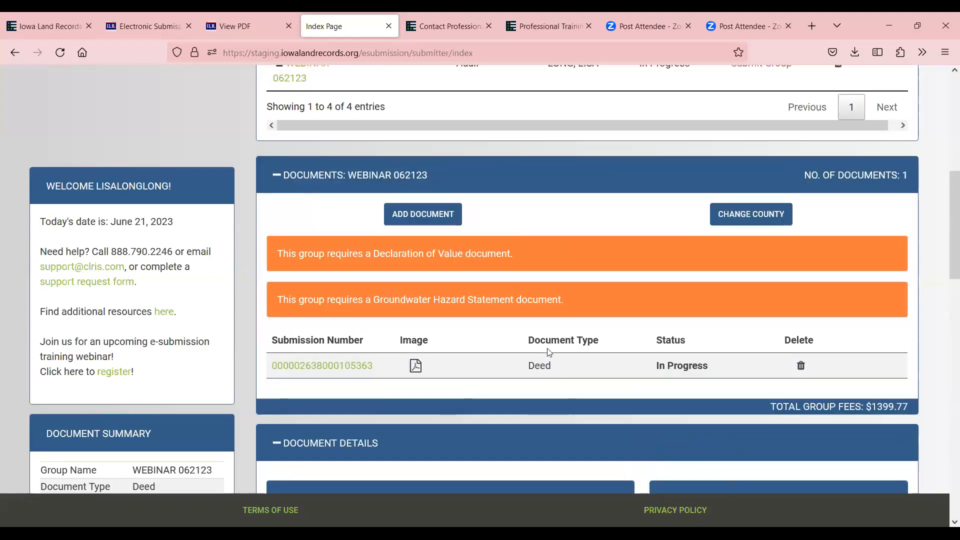
Add a Declaration Of Value document with Sioux survey.pdf attached as its image
left_click(420, 211)
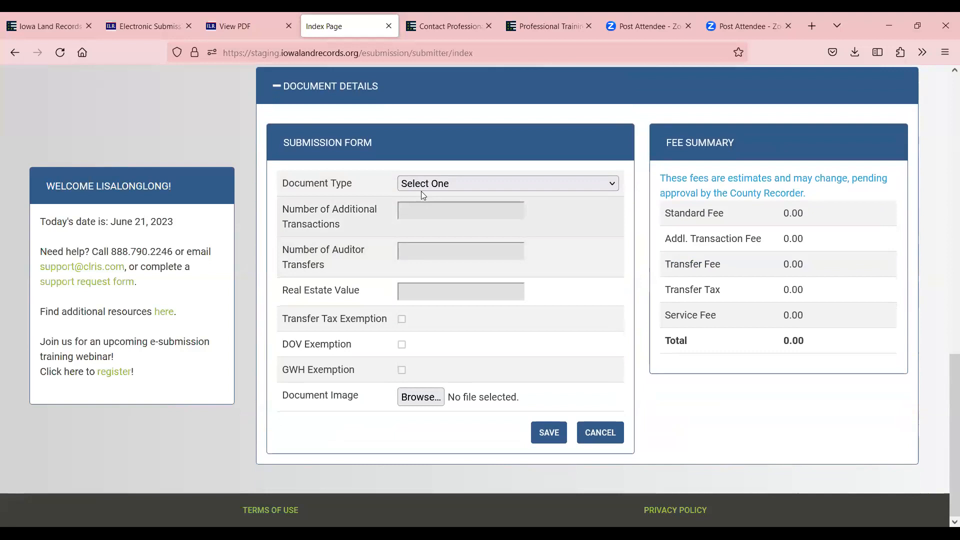
left_click(423, 184)
key("d")
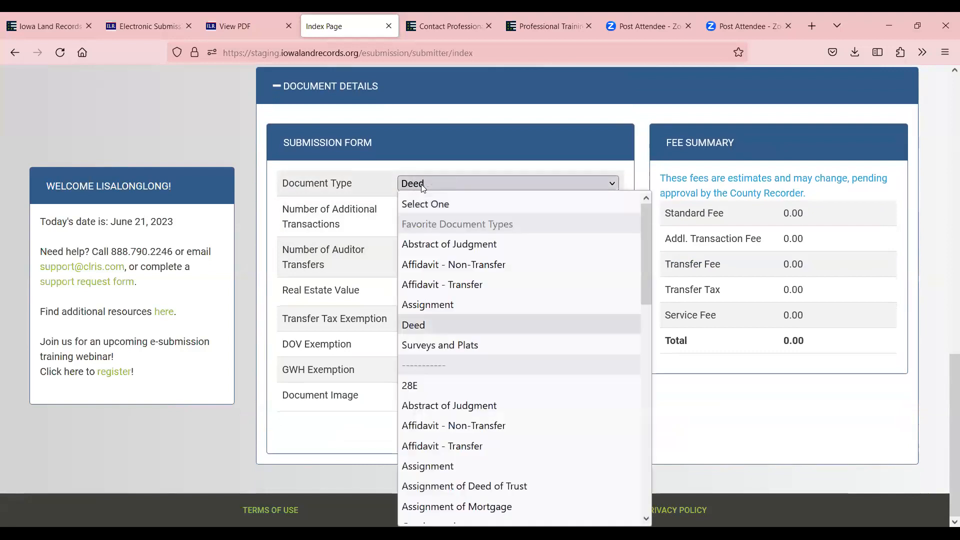
key("d")
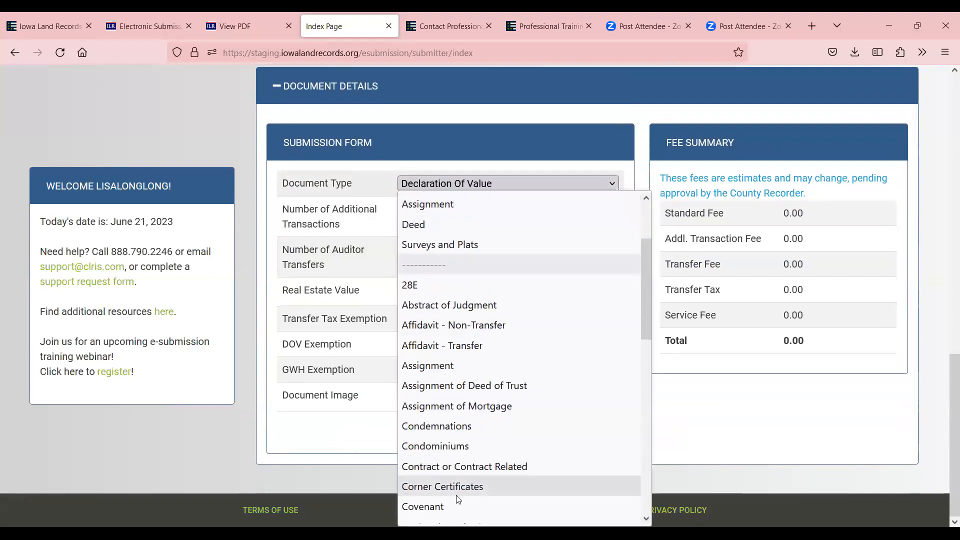
scroll(460, 485, "down", 4)
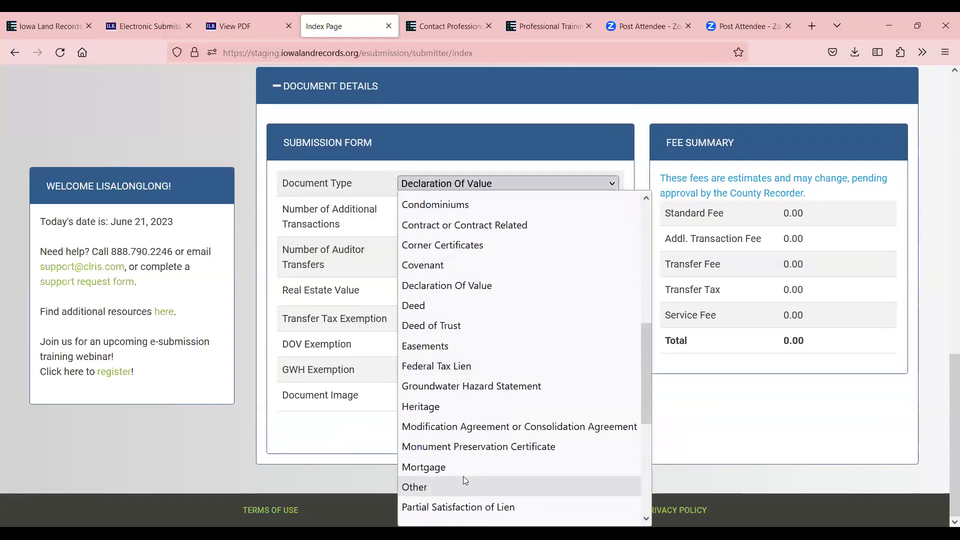
left_click(474, 285)
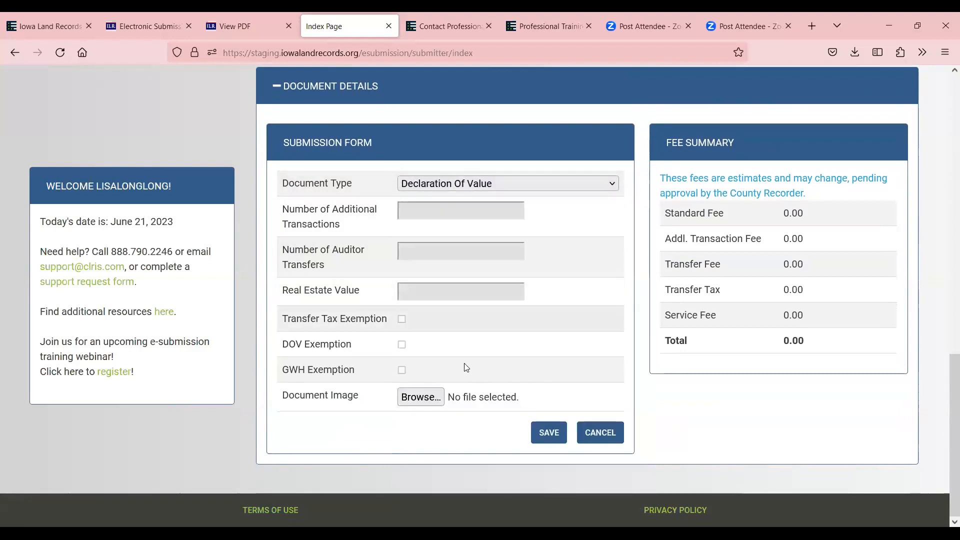
left_click(420, 398)
left_click(210, 225)
left_click(436, 284)
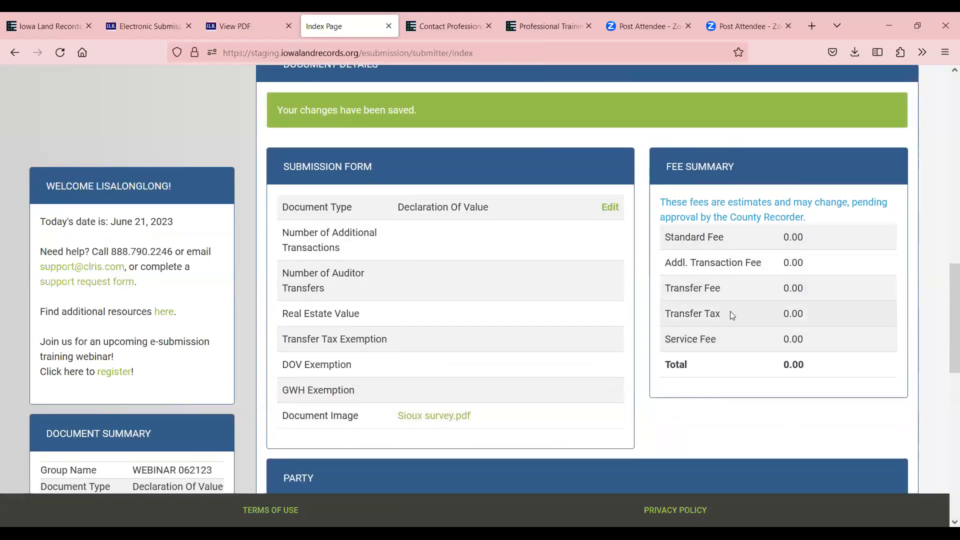
scroll(735, 309, "down", 4)
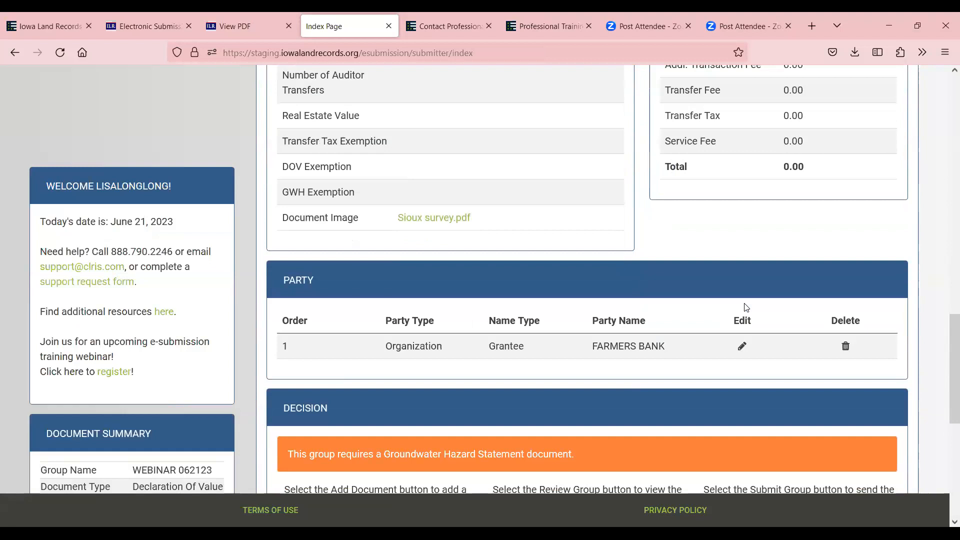
scroll(746, 307, "down", 1)
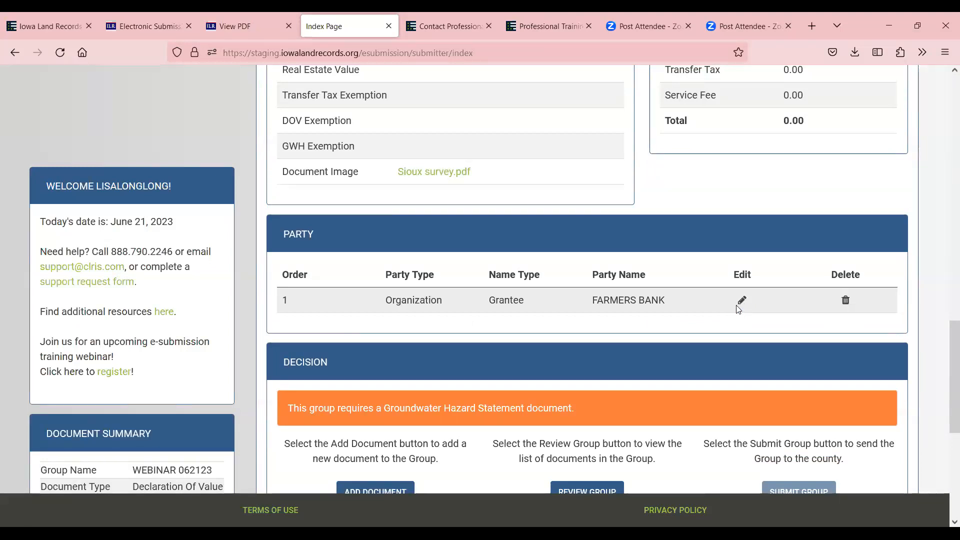
Rename the party to FARMERS BANK MARION, save it, then delete it
left_click(742, 301)
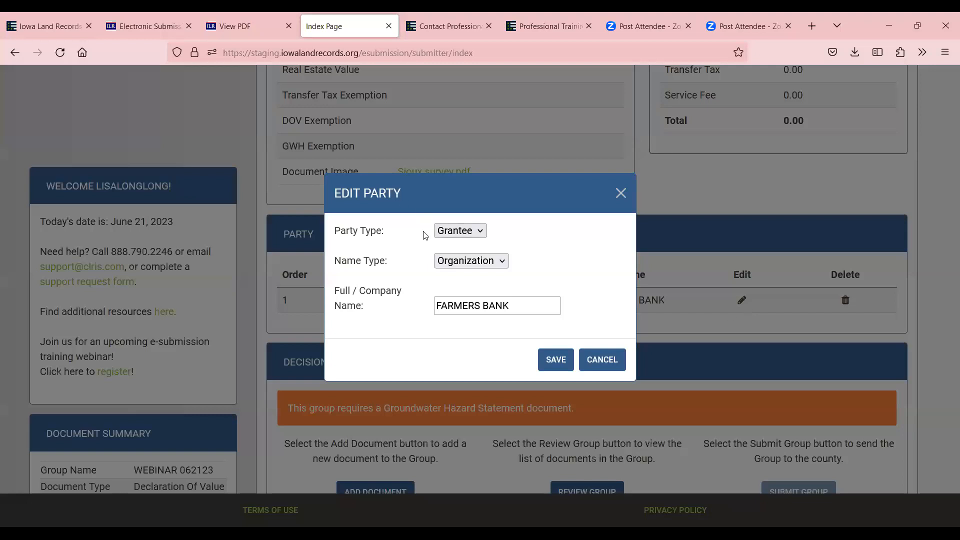
left_click(526, 303)
type("MARION")
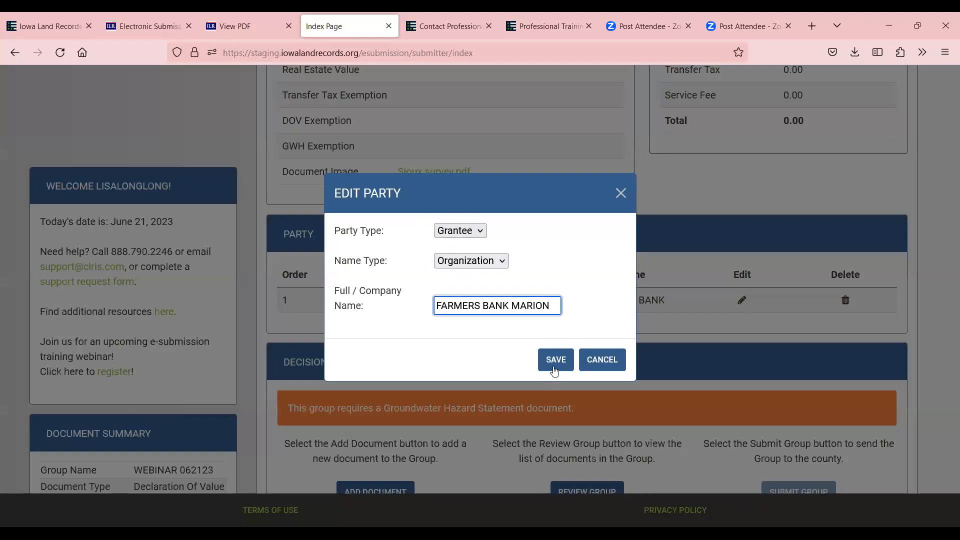
left_click(553, 369)
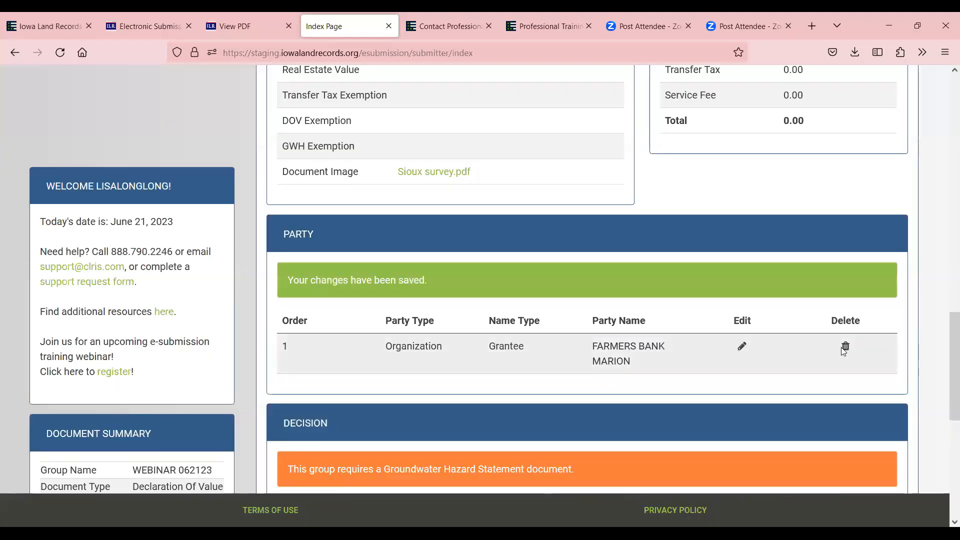
left_click(845, 346)
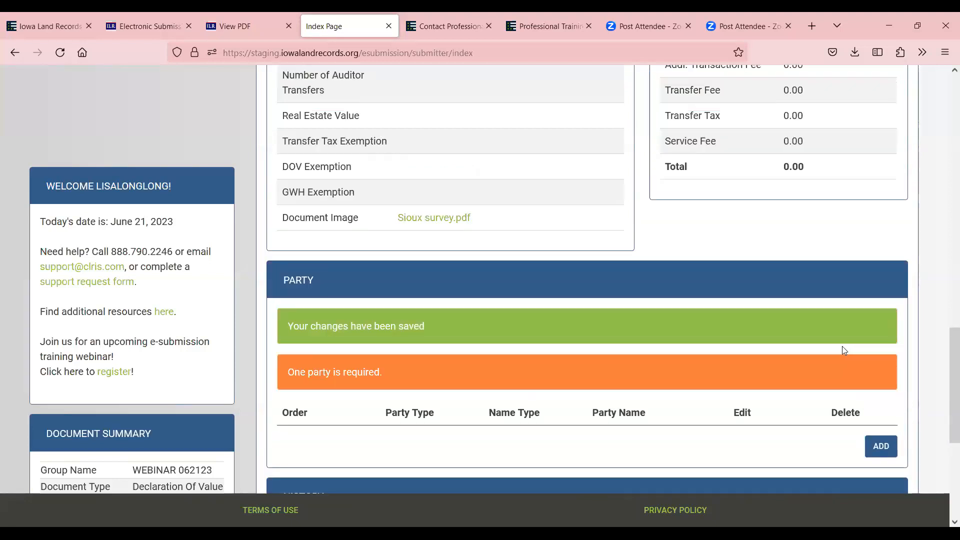
left_click(881, 446)
left_click(457, 266)
left_click(458, 299)
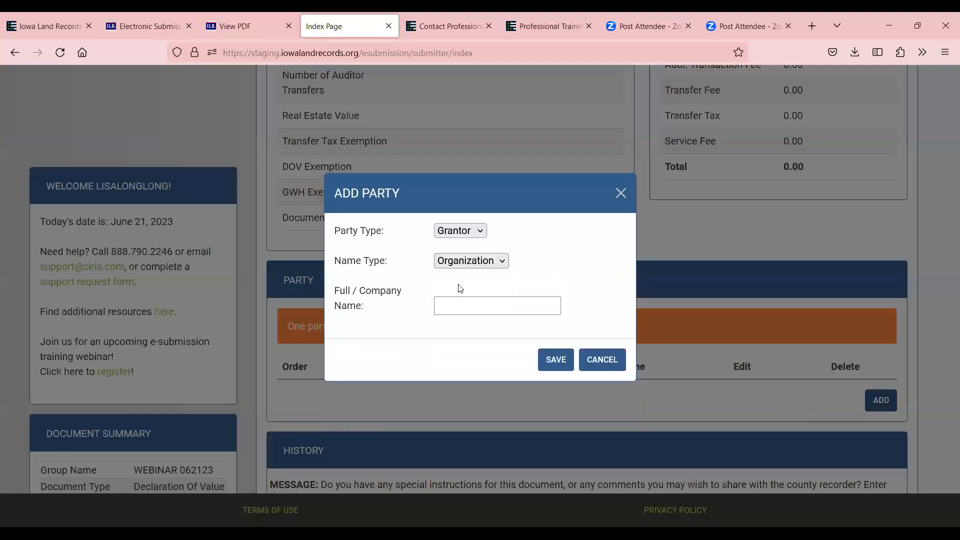
left_click(477, 262)
left_click(473, 279)
left_click(470, 295)
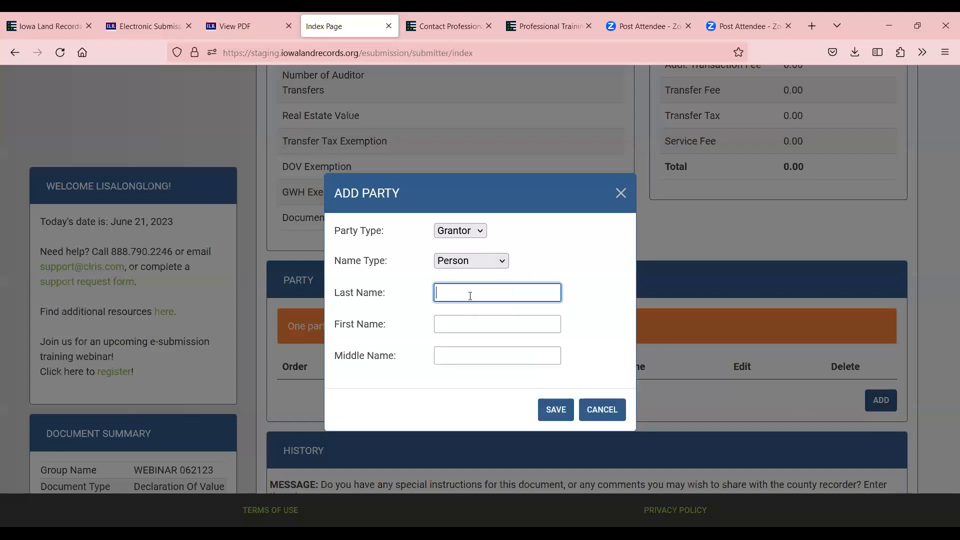
key("Tab")
left_click(560, 409)
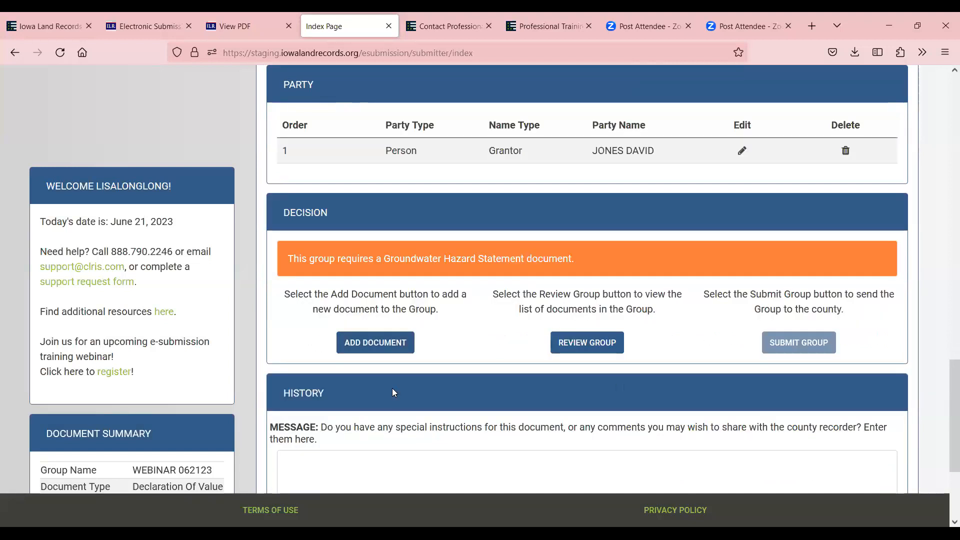
Add and save a Groundwater Hazard Statement document with image2017-10-11-130704.pdf attached
left_click(378, 342)
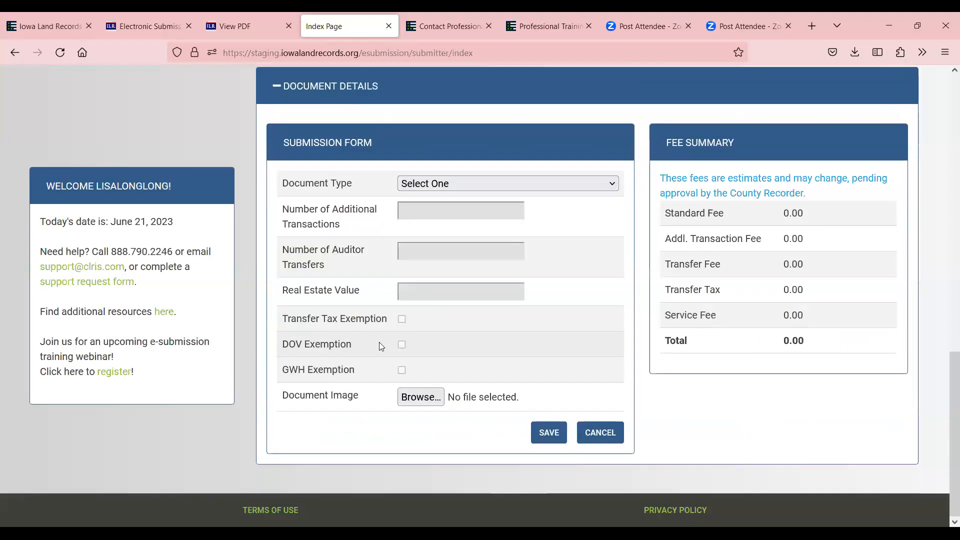
left_click(439, 186)
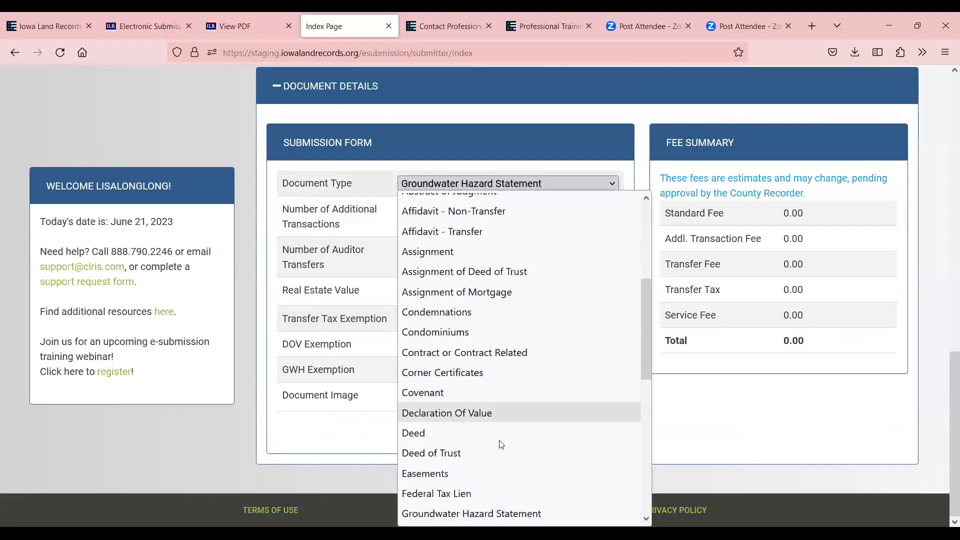
scroll(515, 450, "down", 4)
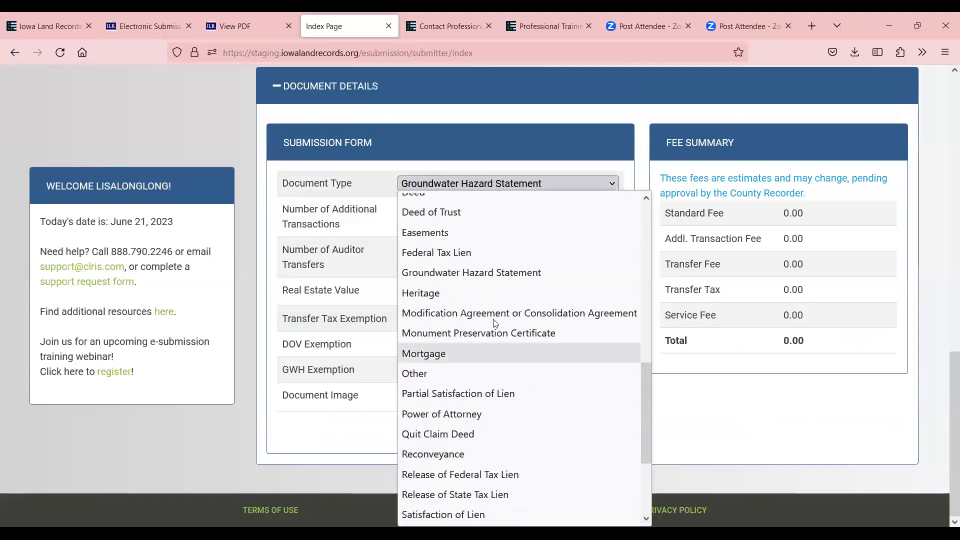
left_click(489, 274)
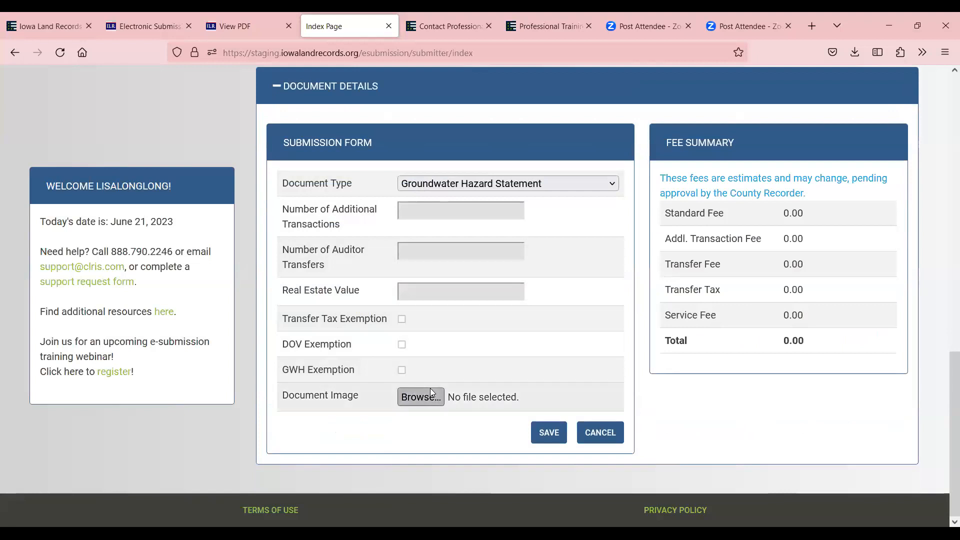
left_click(443, 396)
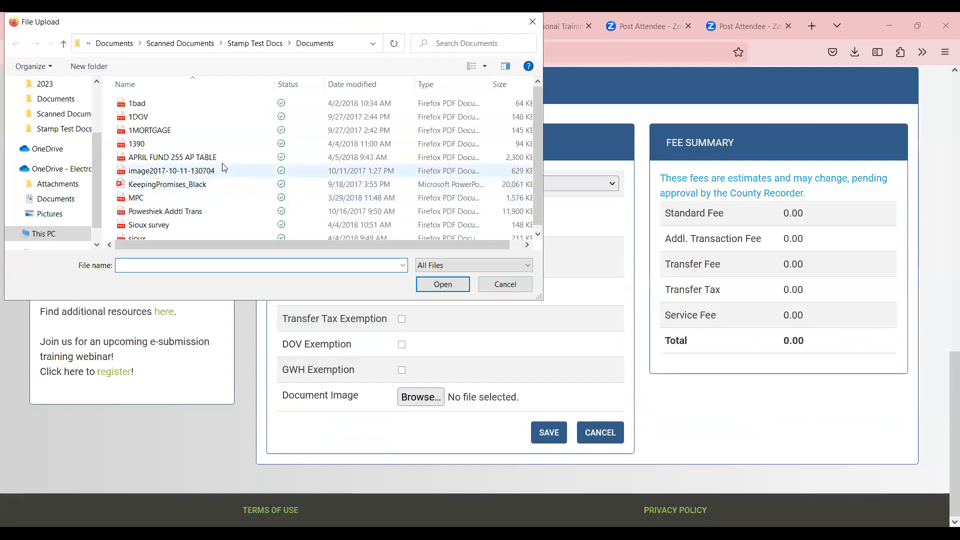
left_click(221, 171)
left_click(437, 287)
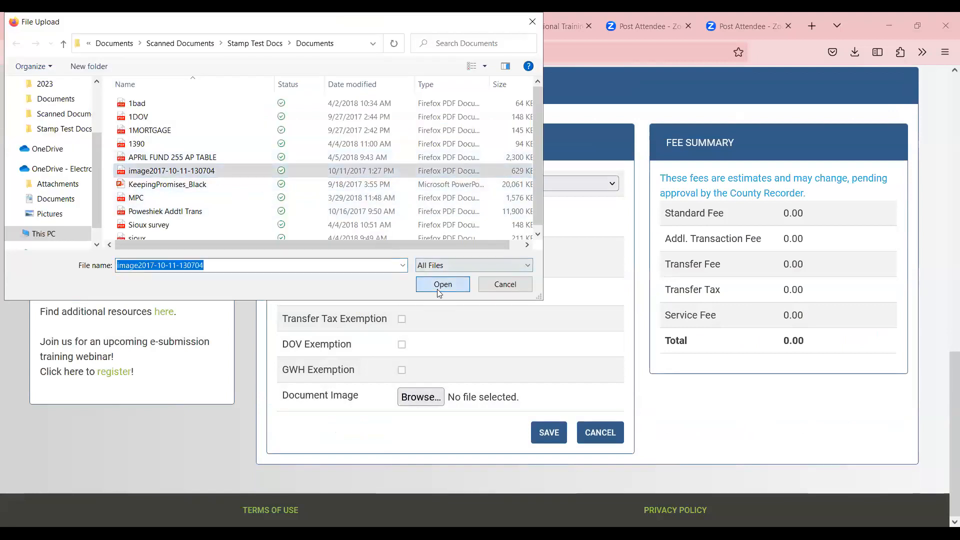
left_click(550, 434)
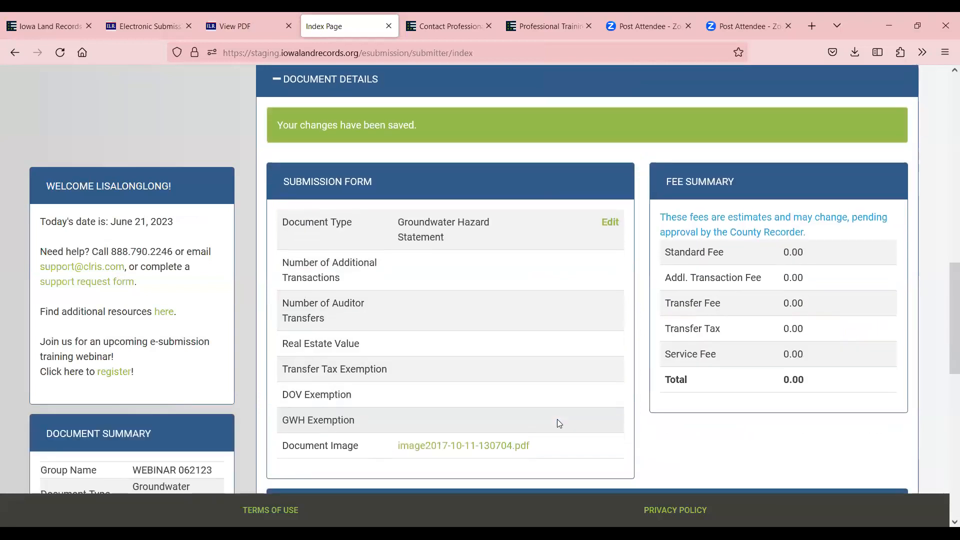
scroll(556, 420, "up", 9)
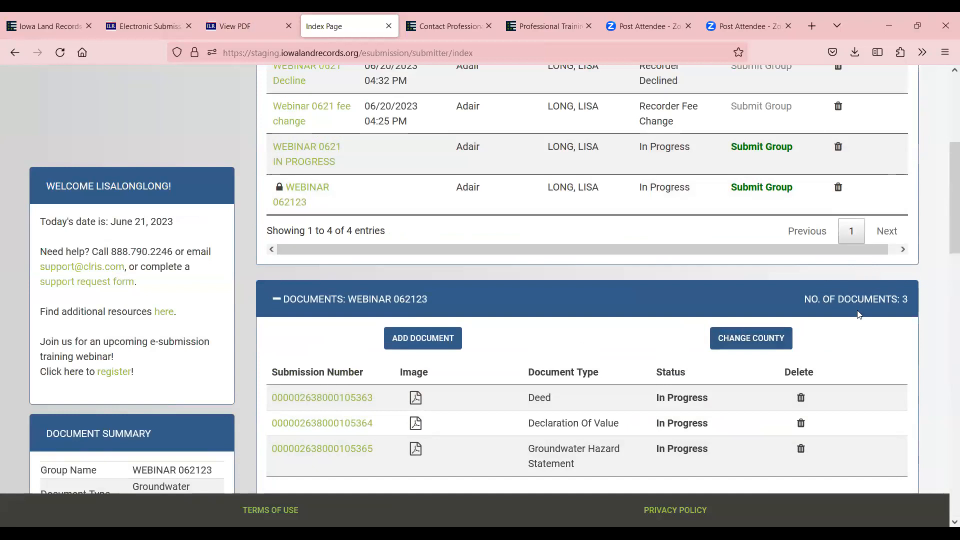
scroll(869, 345, "down", 12)
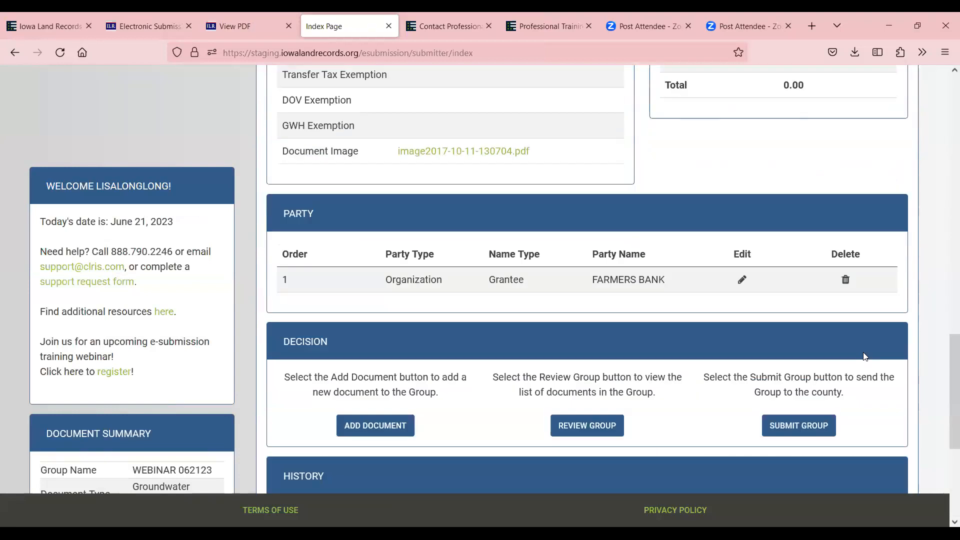
Start another document and set its type to Power of Attorney
left_click(355, 415)
left_click(475, 179)
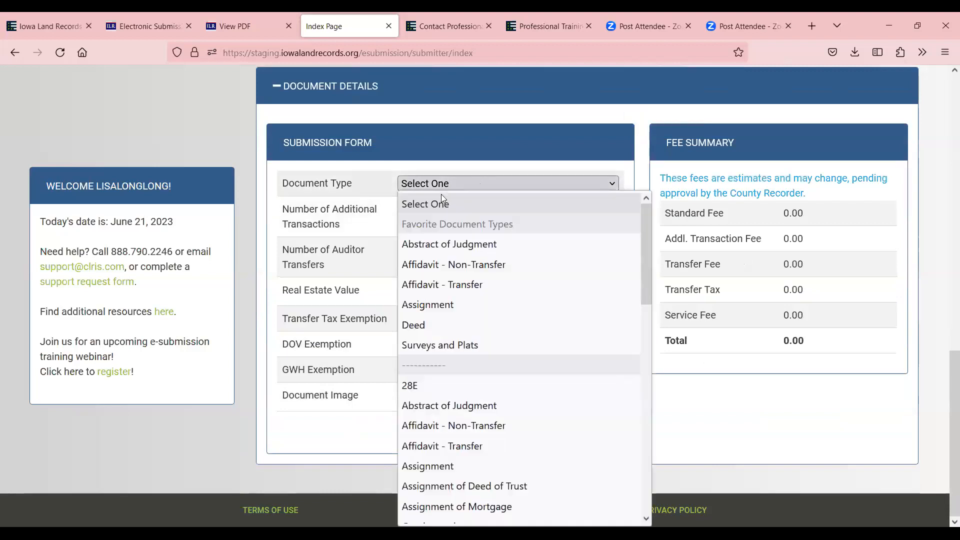
type("po")
scroll(472, 425, "down", 3)
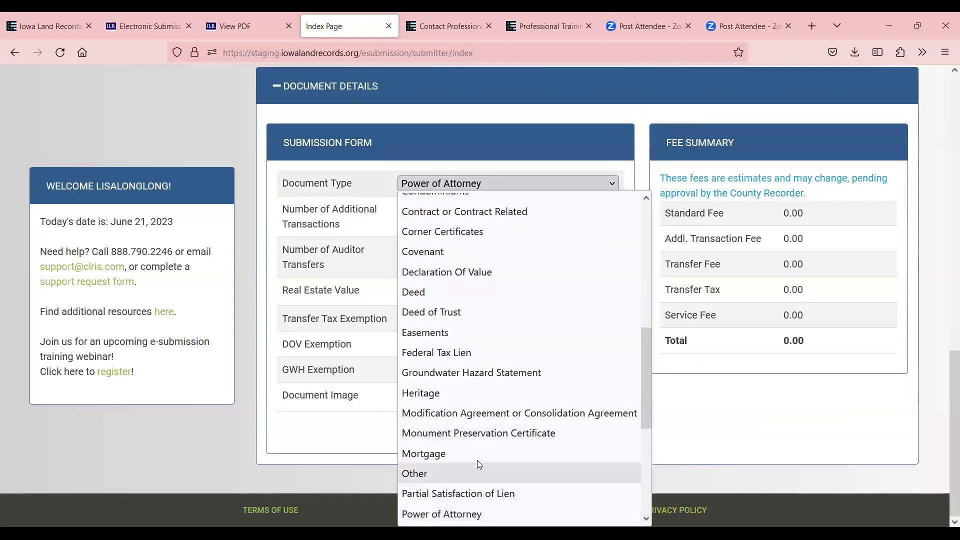
left_click(430, 393)
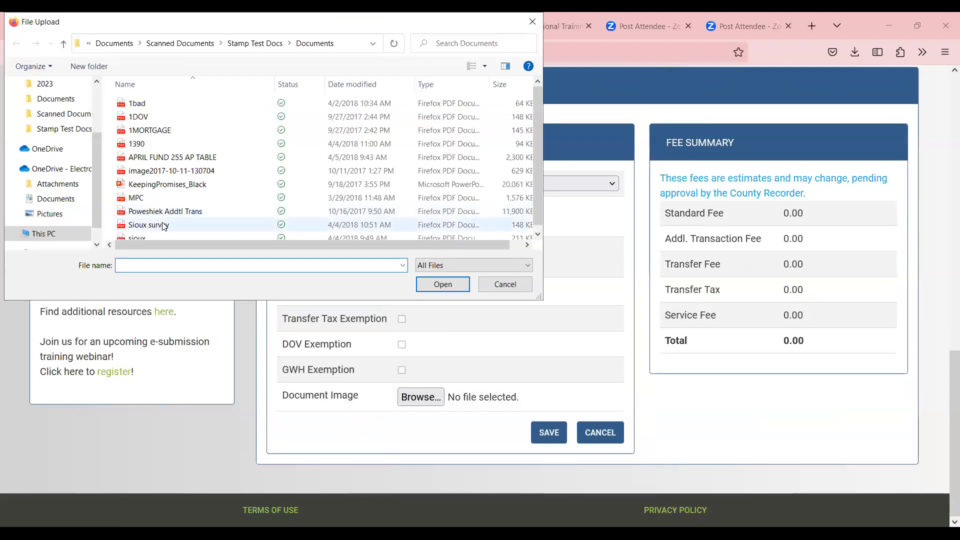
Attach 1DOV.pdf after sioux.pdf is rejected, and save the document
left_click(159, 233)
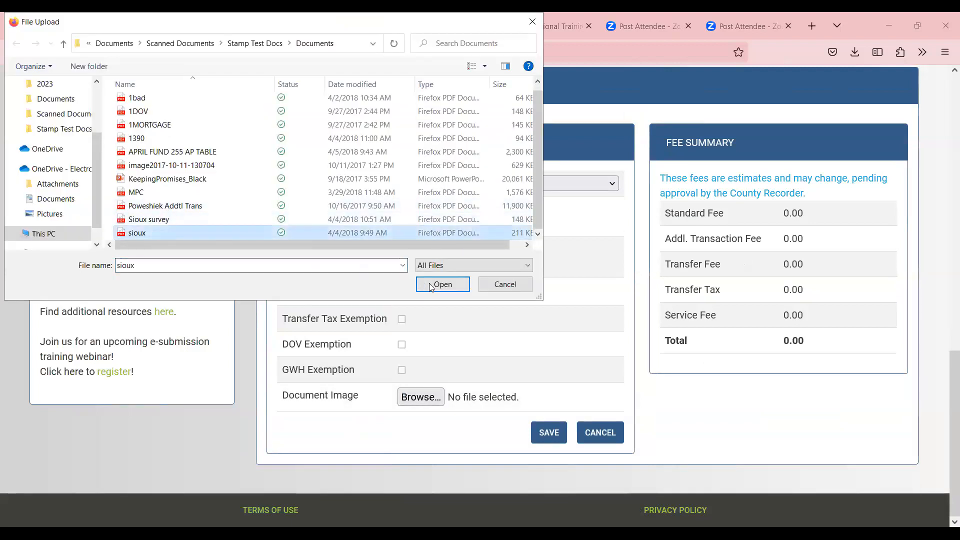
key("Return")
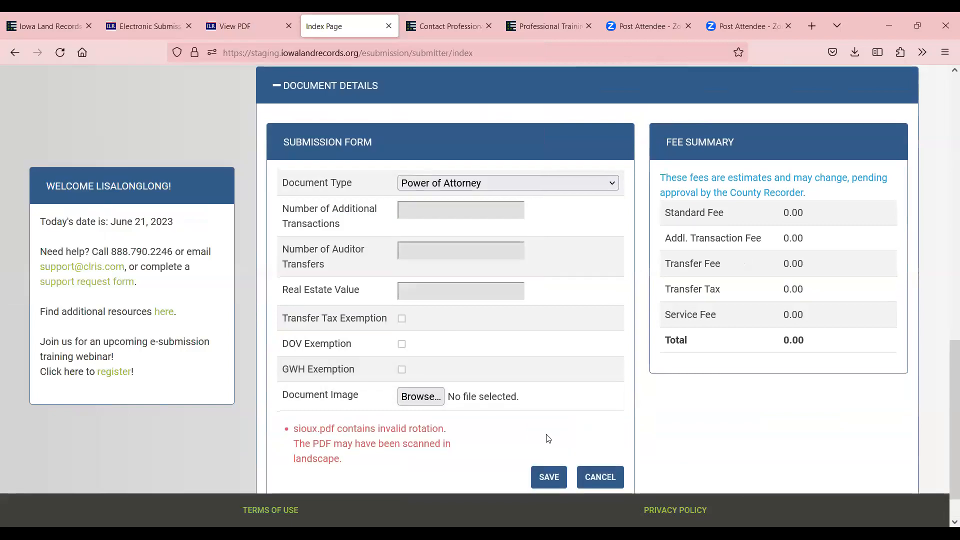
left_click(431, 391)
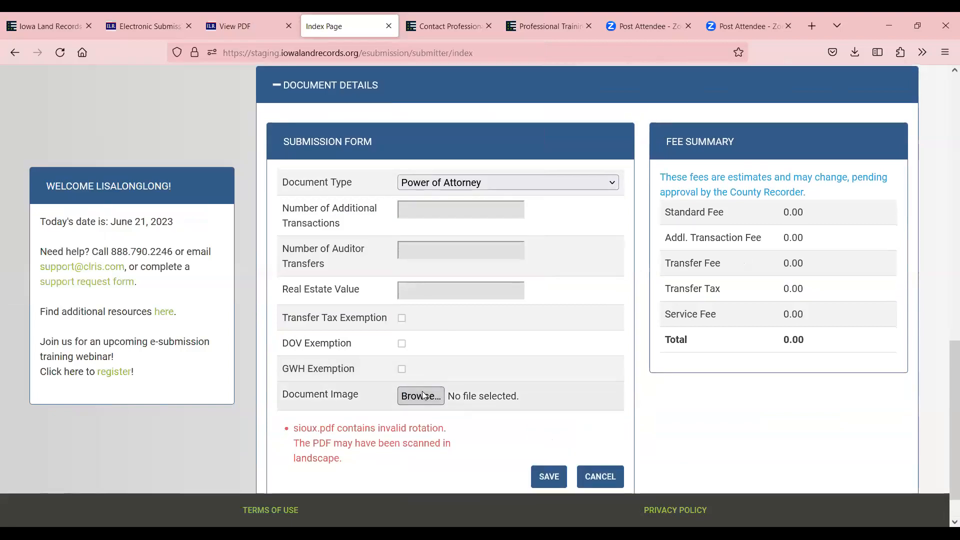
left_click(149, 118)
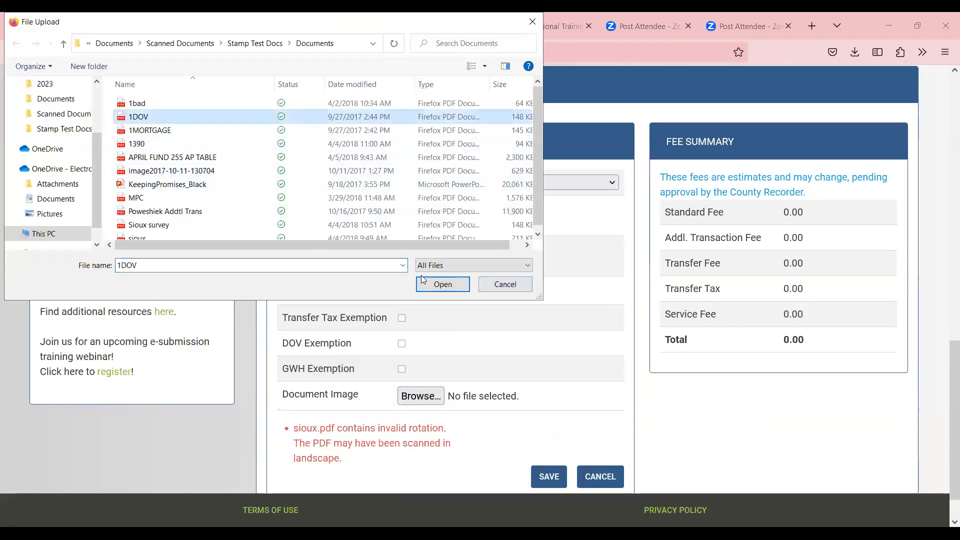
left_click(450, 285)
left_click(549, 476)
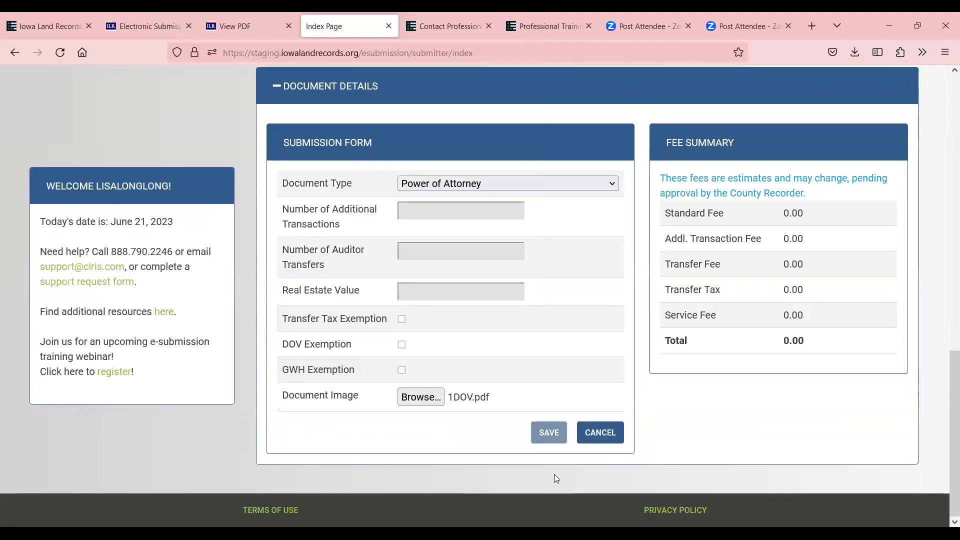
Rename the Power of Attorney's FARMERS BANK party to FARMERS BANK22 and save it
scroll(531, 332, "up", 9)
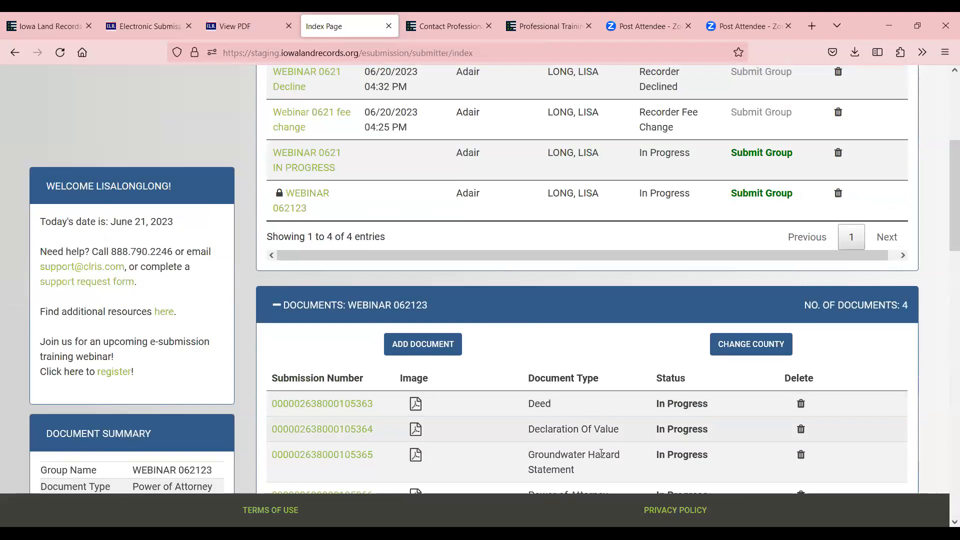
scroll(602, 450, "down", 2)
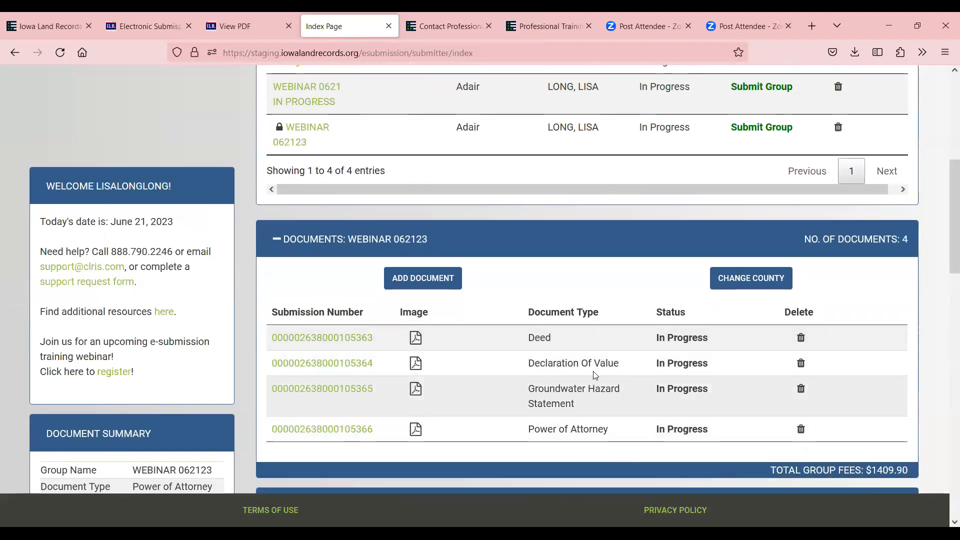
left_click_drag(315, 431, 344, 338)
left_click(344, 338)
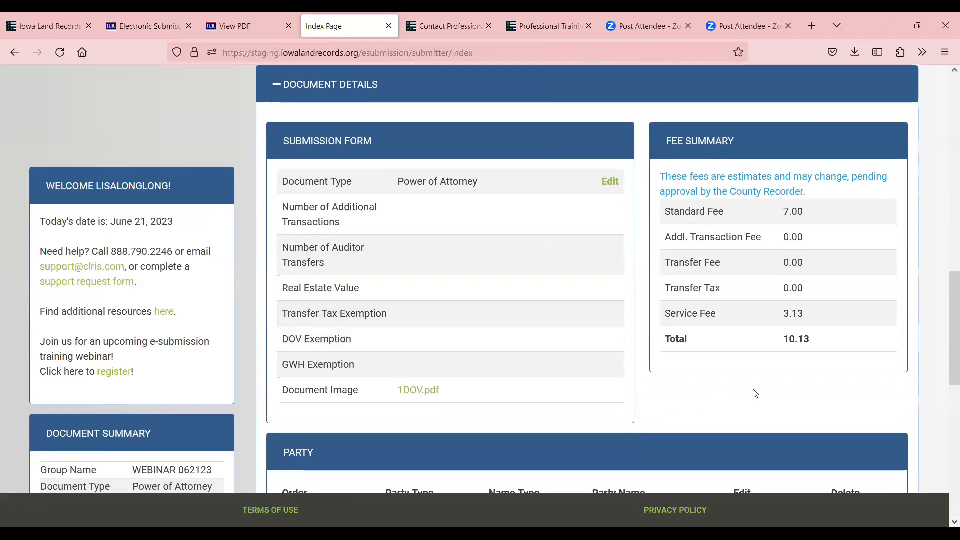
scroll(723, 306, "down", 1)
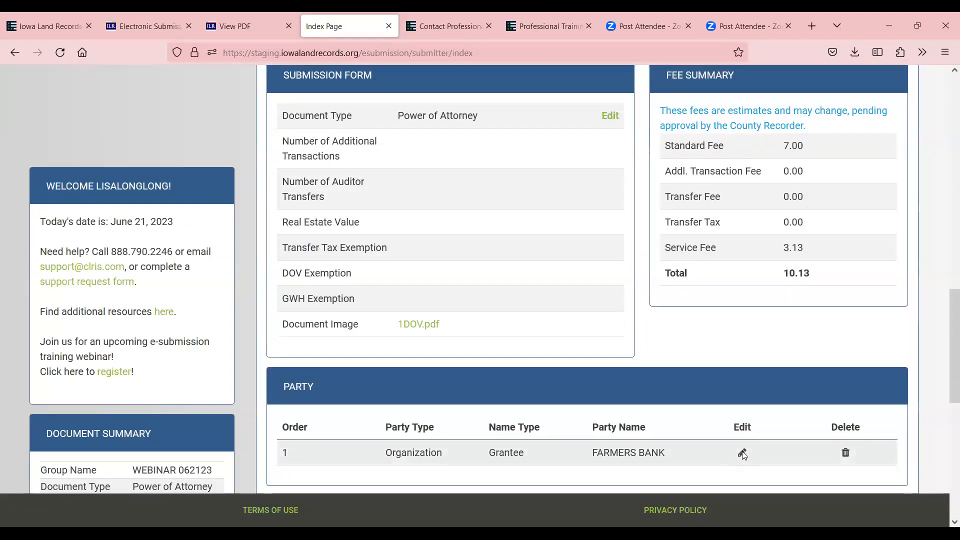
left_click(742, 454)
left_click(529, 306)
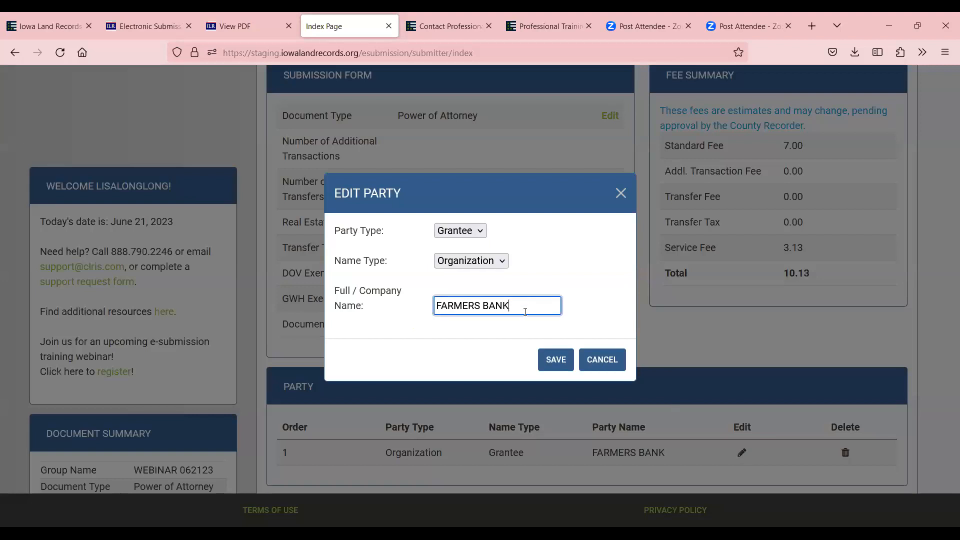
type("22")
left_click(551, 361)
scroll(734, 371, "down", 4)
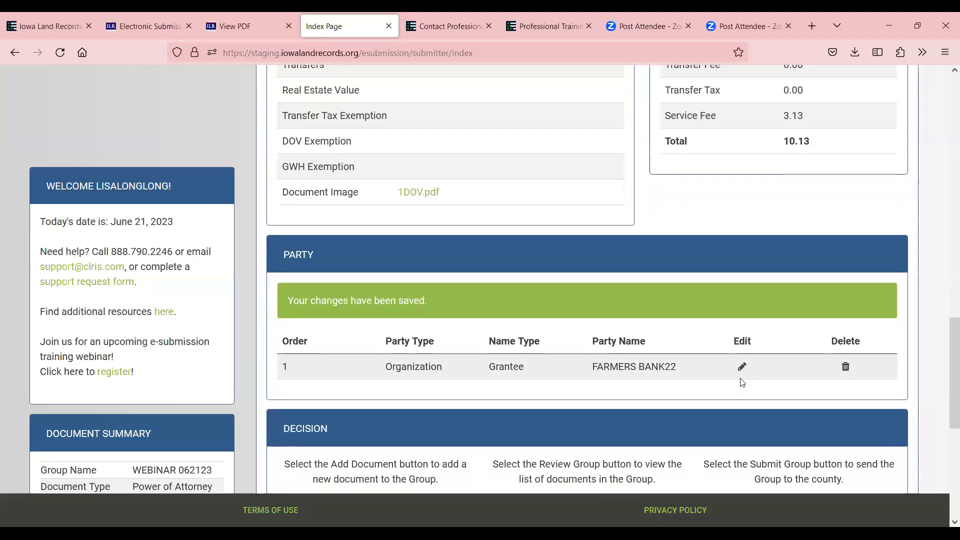
scroll(750, 373, "up", 4)
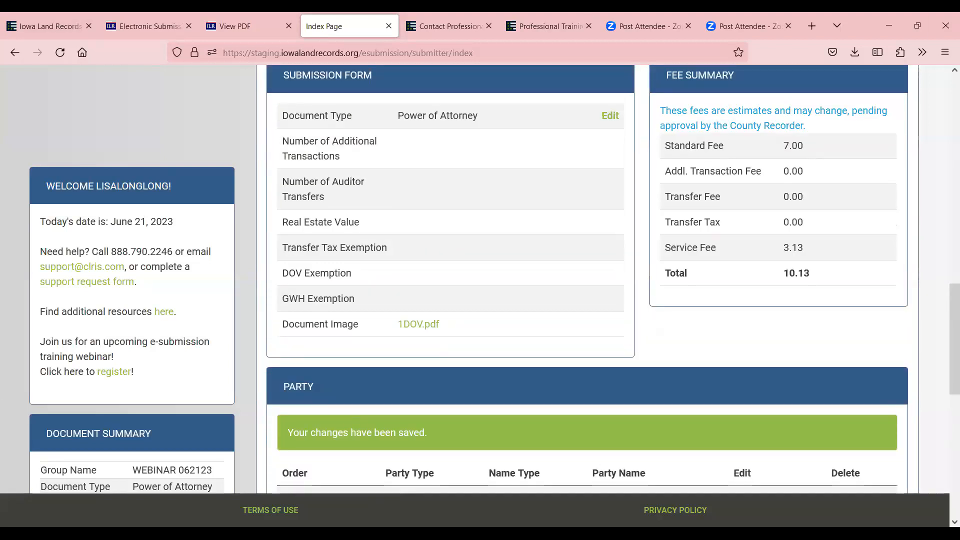
scroll(814, 361, "up", 9)
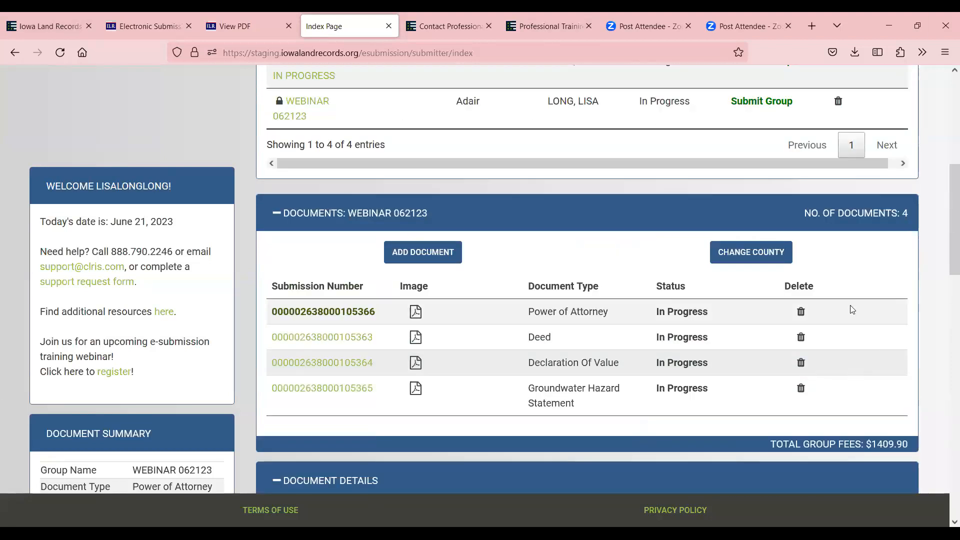
Change the WEBINAR 062123 group's county from Adair to Humboldt
left_click(765, 253)
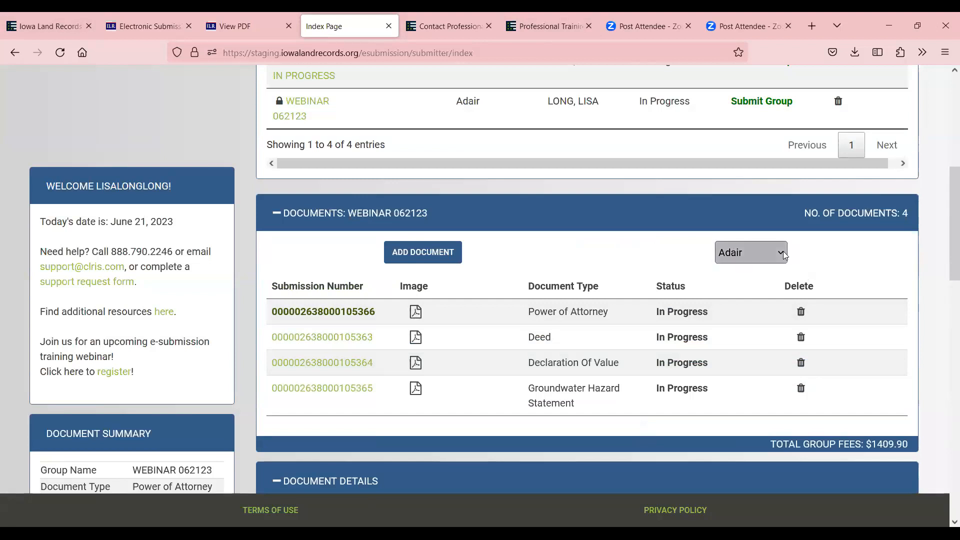
left_click(783, 253)
key("h")
scroll(754, 450, "down", 5)
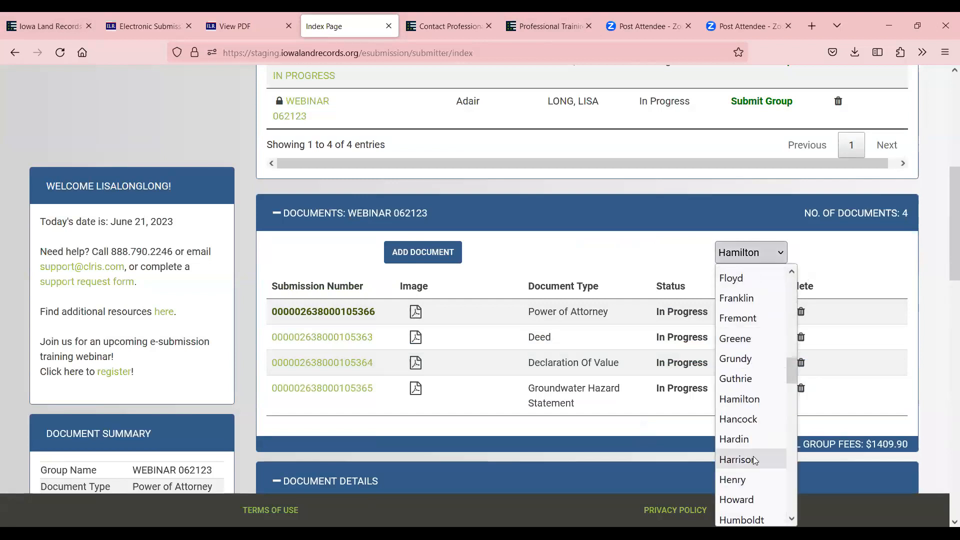
left_click(741, 400)
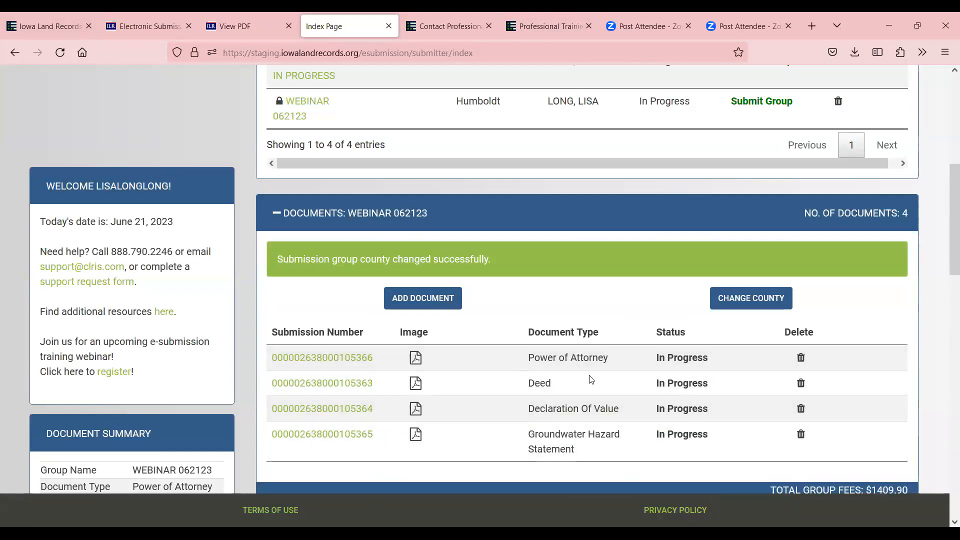
scroll(892, 423, "up", 3)
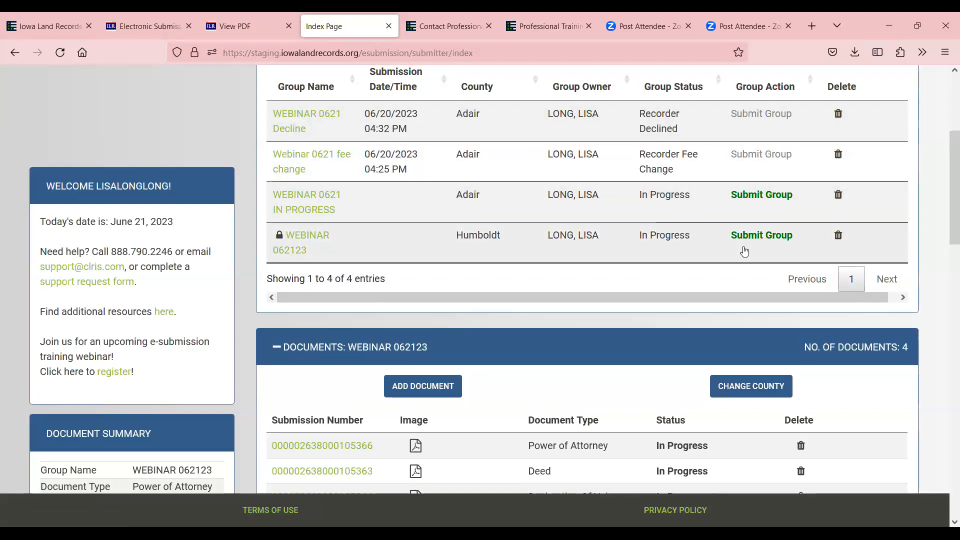
Submit WEBINAR 062123, then begin a new Adair group titled GWH EXEMPTION
scroll(744, 250, "up", 4)
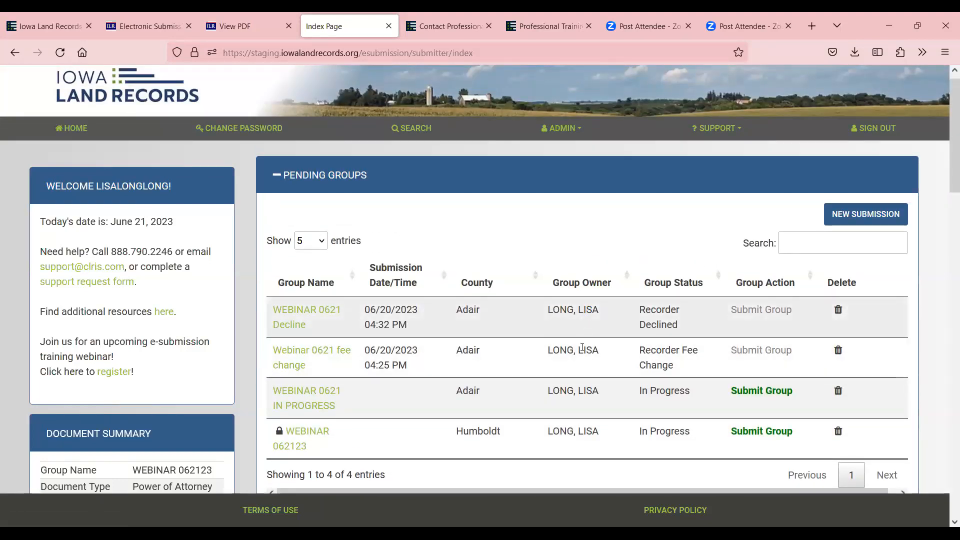
left_click(758, 432)
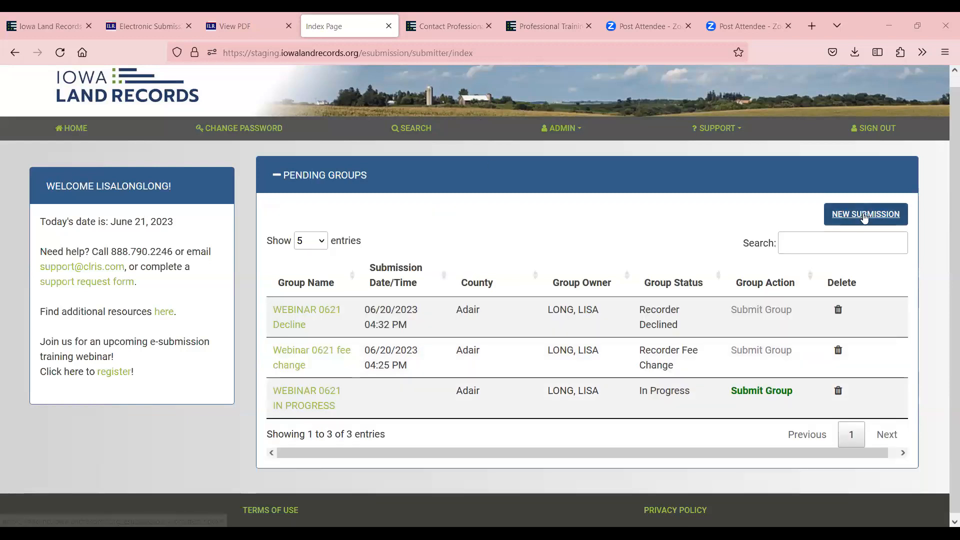
left_click(865, 215)
left_click(489, 169)
left_click(467, 214)
left_click(471, 201)
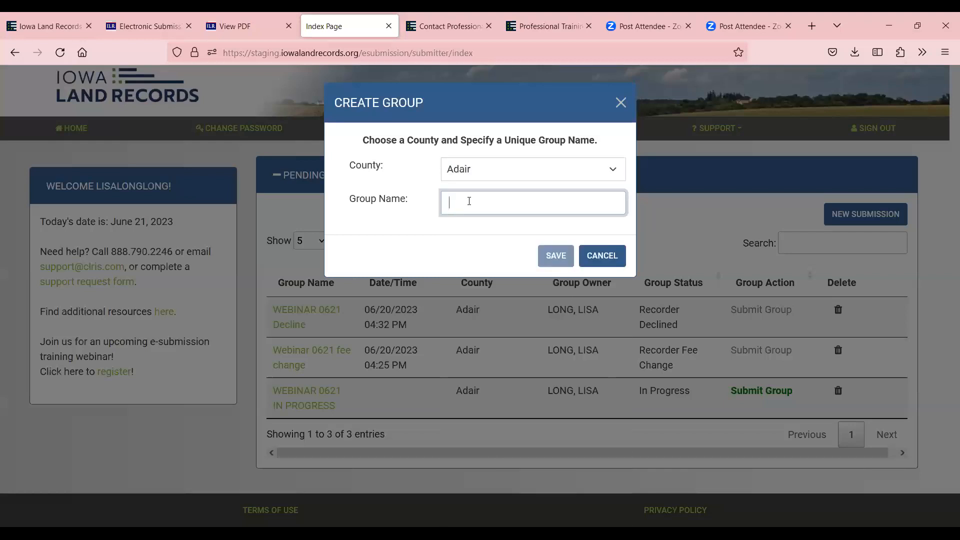
type("gwh")
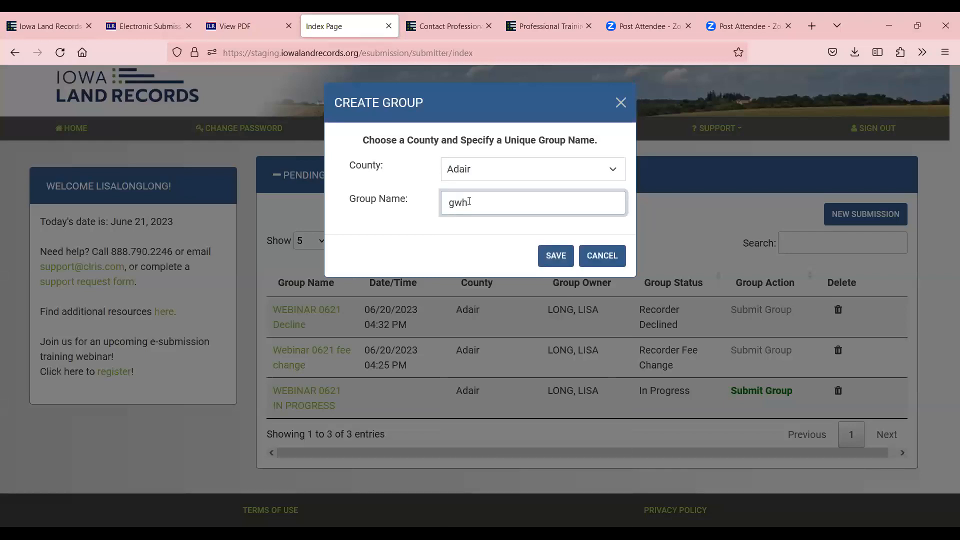
key("F11")
key("BackSpace")
key("BackSpace")
key("BackSpace")
type("GWH")
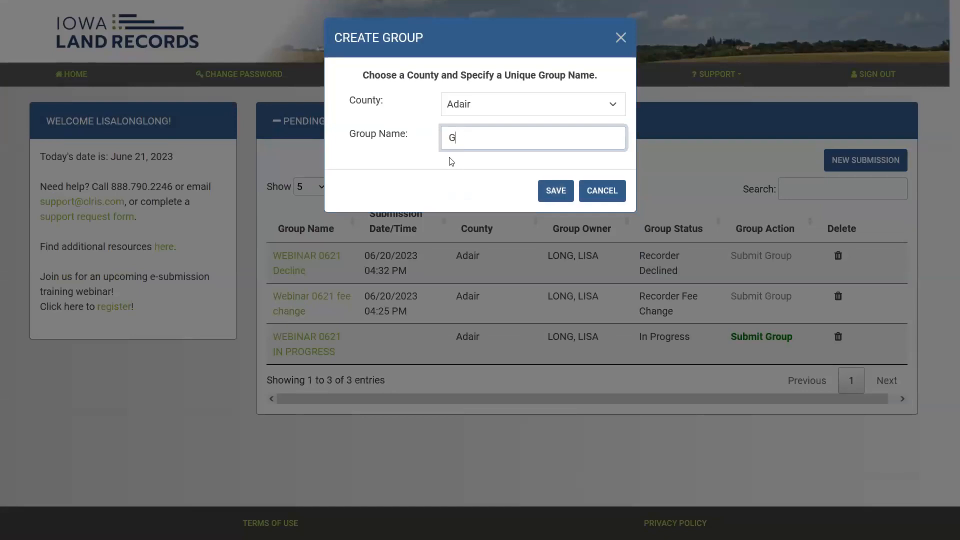
type(" EXEMPTION")
Save the GWH EXEMPTION group and set the new document's type to Warranty Deed
left_click(556, 191)
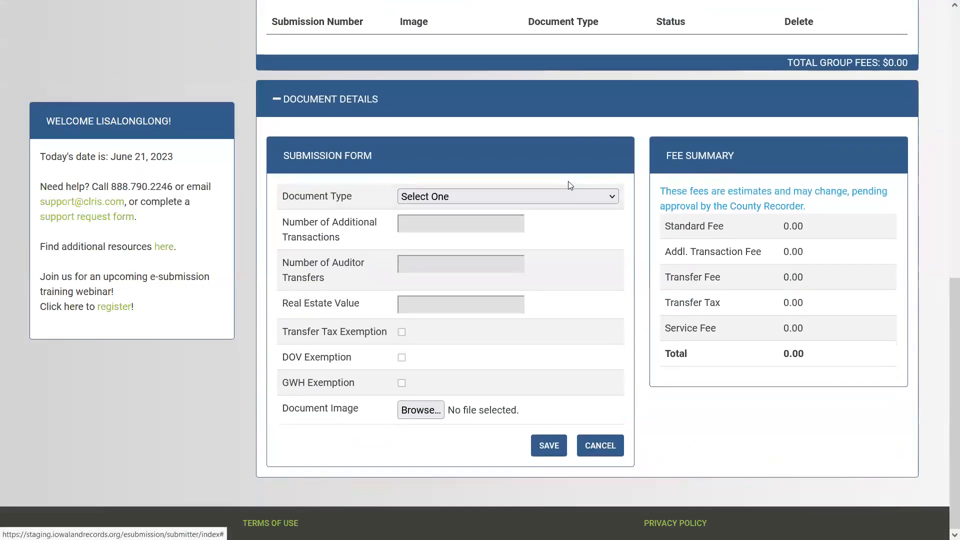
scroll(414, 201, "up", 1)
scroll(414, 202, "down", 1)
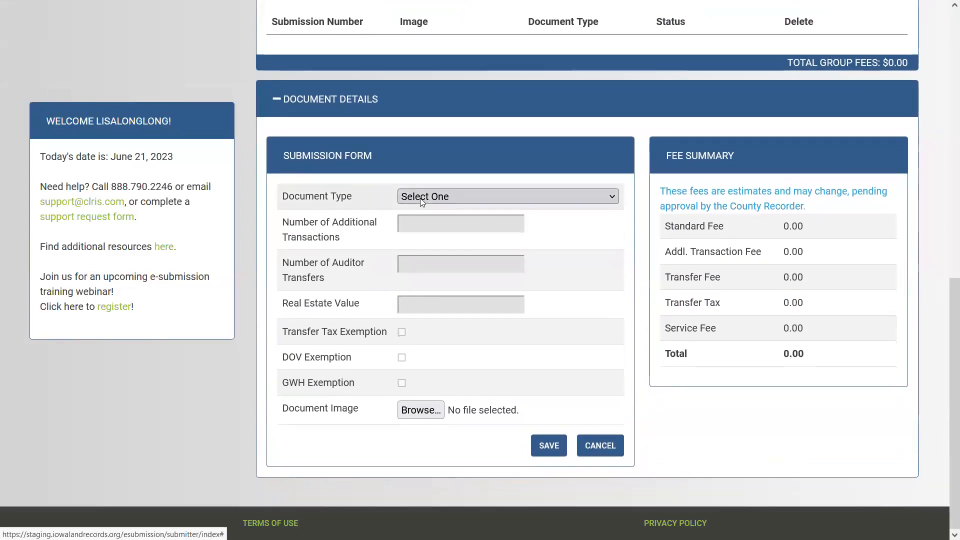
left_click(422, 199)
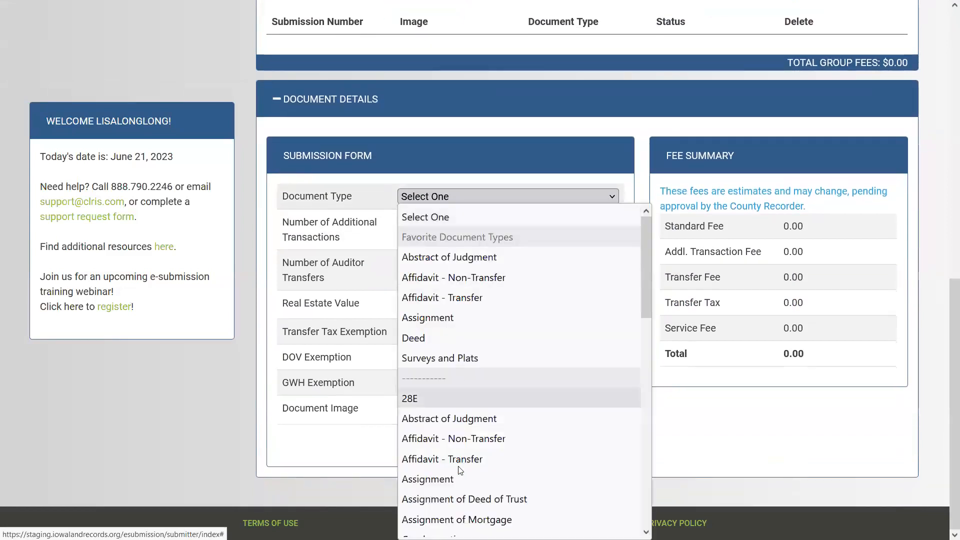
left_click(471, 330)
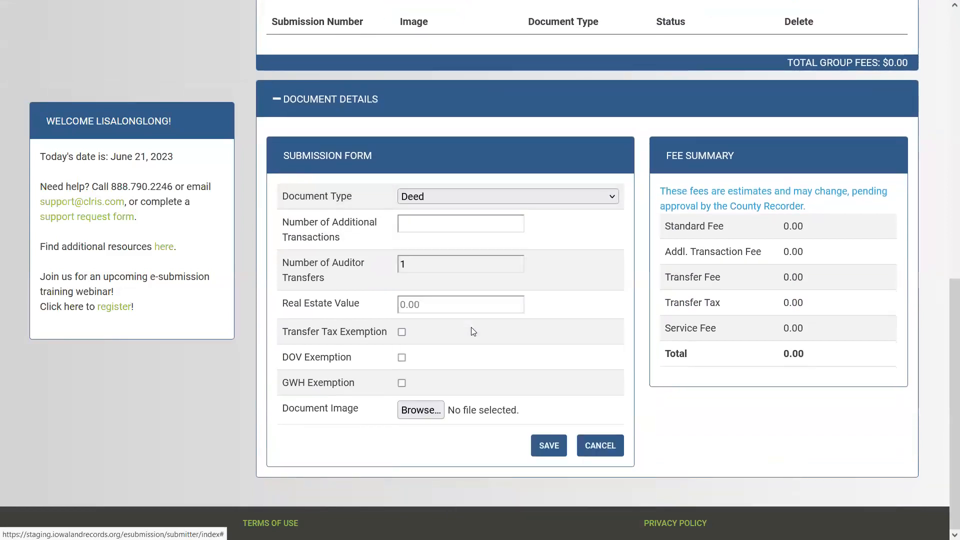
left_click(478, 199)
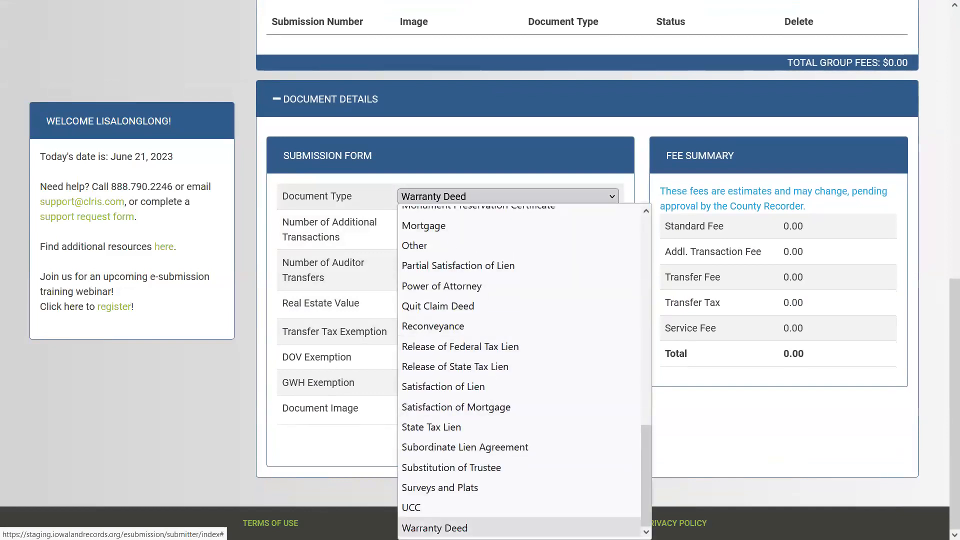
left_click(460, 523)
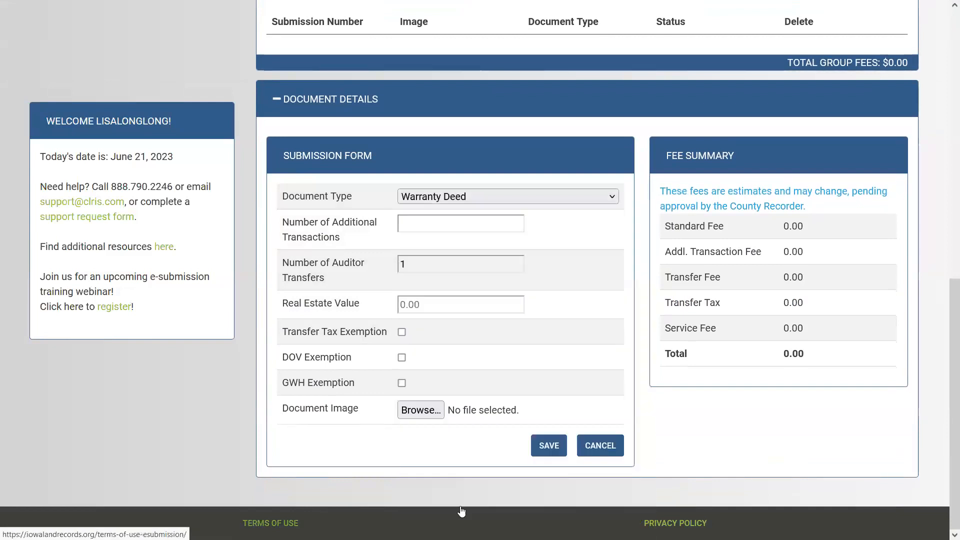
Enter 155 auditor transfers and mark the deed as GWH exempt
left_click(412, 262)
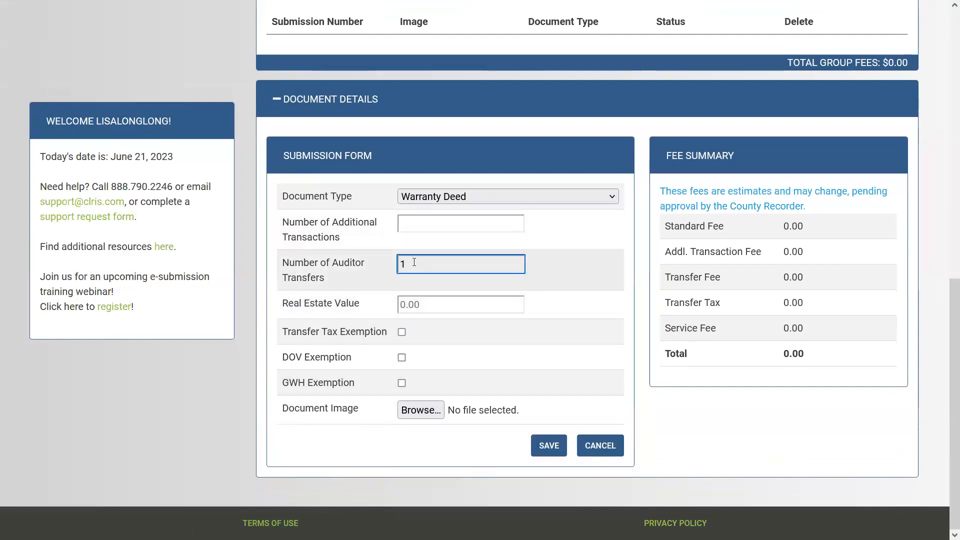
type("55")
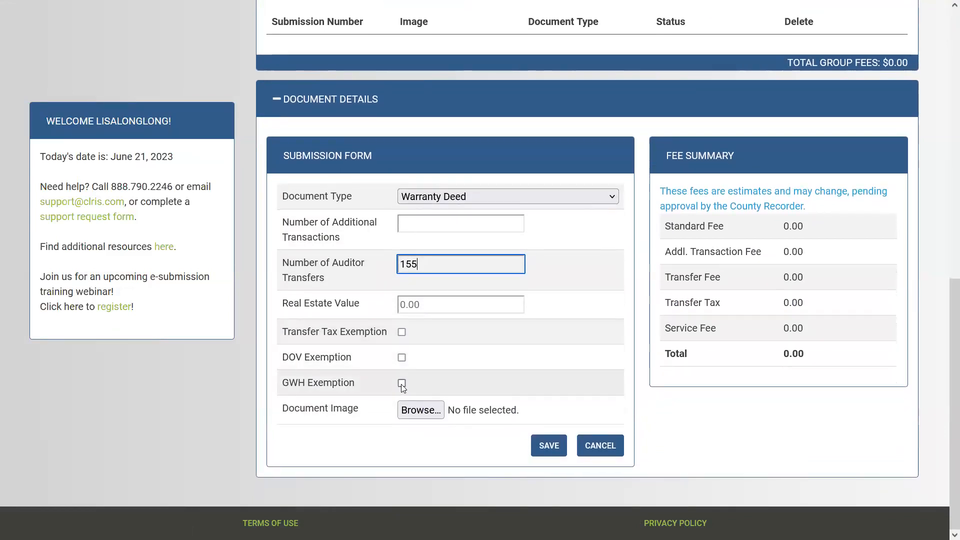
left_click(402, 383)
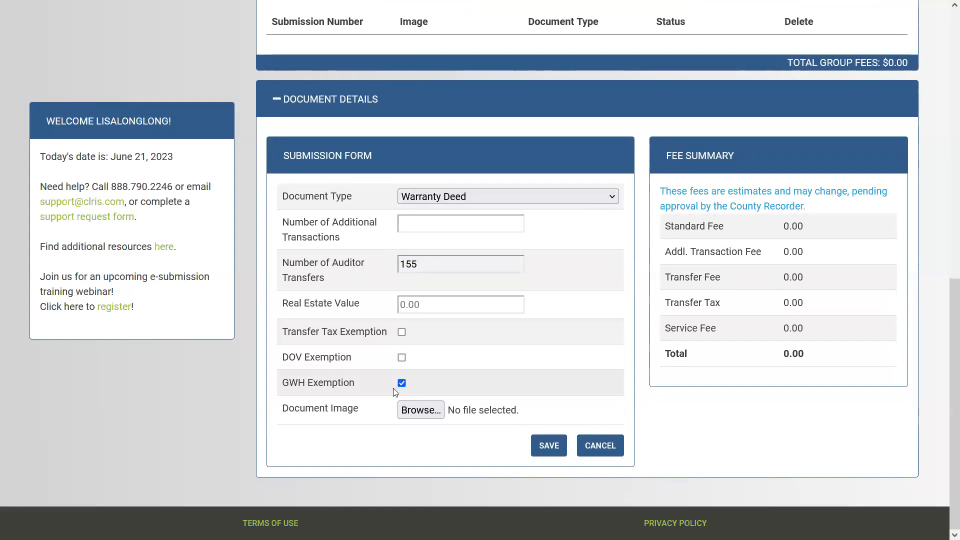
Attach the MPC file and save the Warranty Deed with a 1,000.00 real estate value
left_click(422, 415)
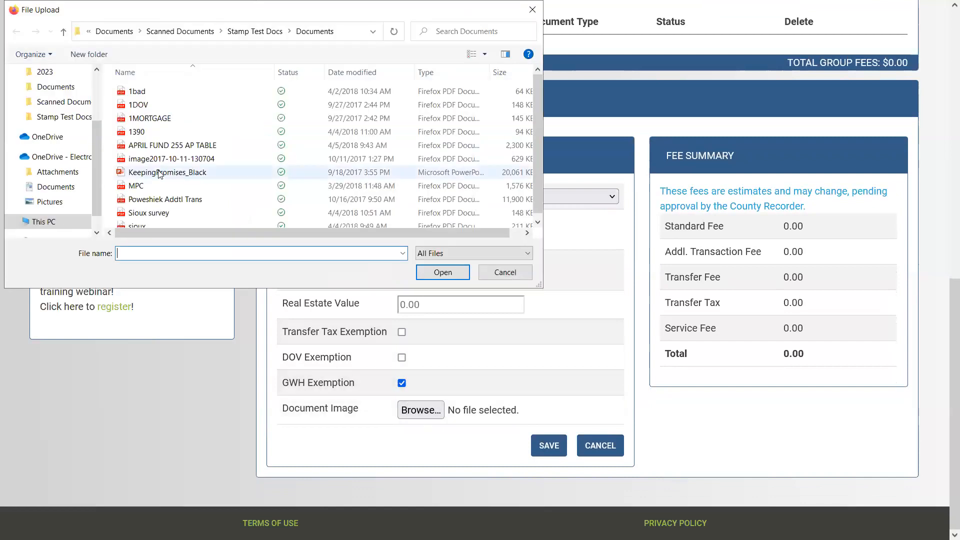
left_click(150, 186)
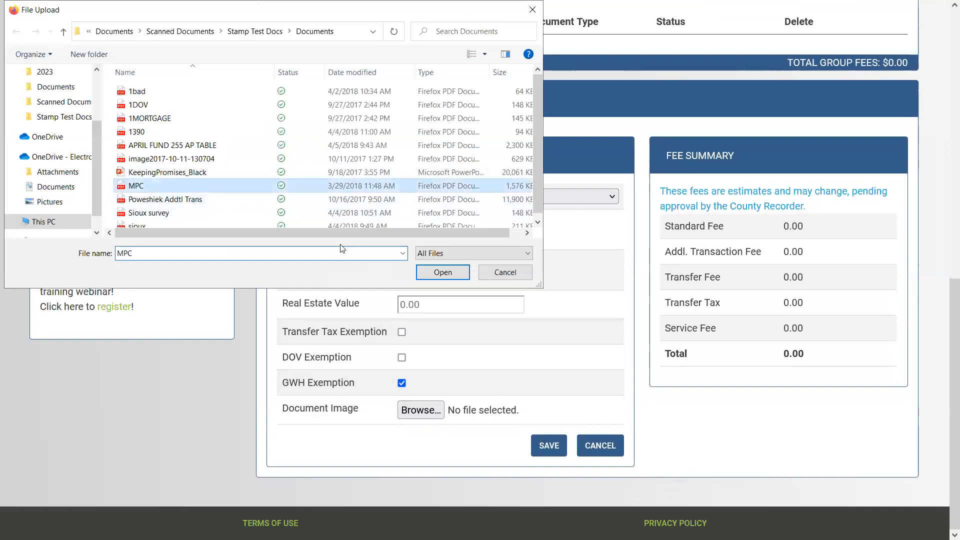
left_click(442, 272)
left_click(555, 444)
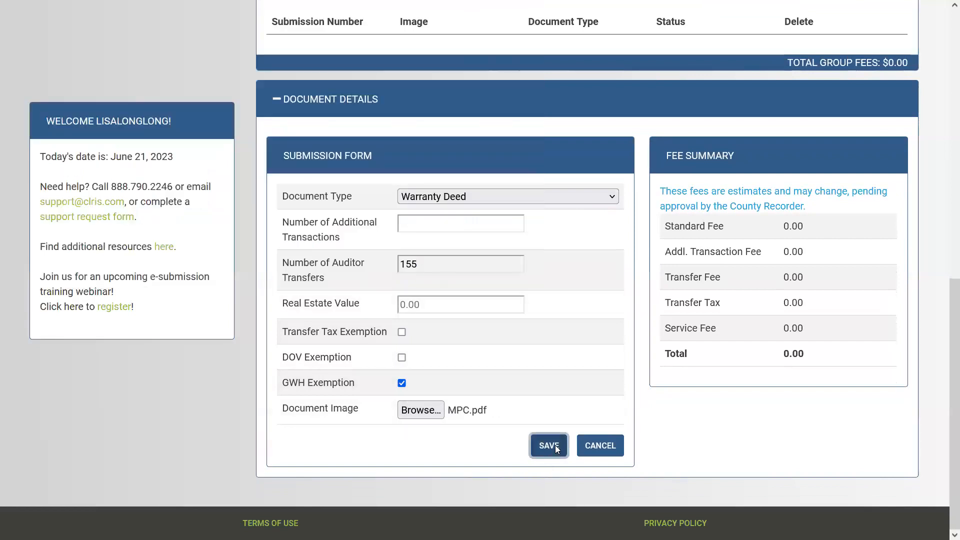
left_click(427, 305)
type("10.0000")
left_click(555, 472)
Replace the deed's document image with 1bad.pdf and save the Warranty Deed
scroll(450, 380, "down", 1)
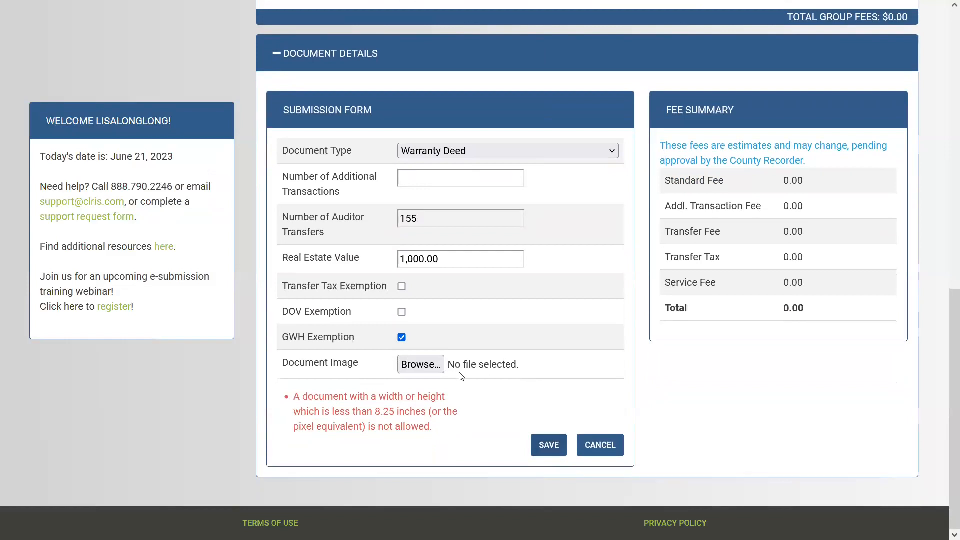
left_click(427, 364)
left_click(193, 91)
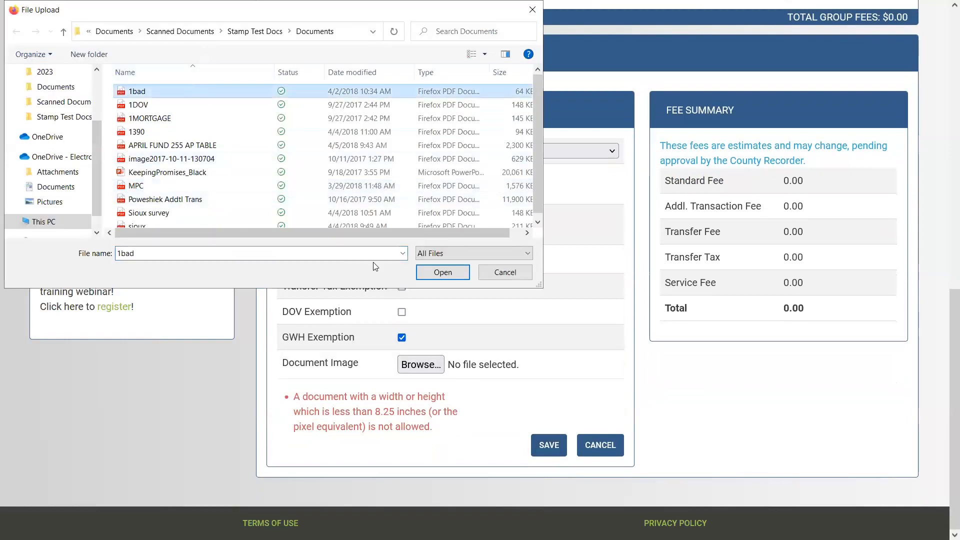
left_click(434, 274)
left_click(546, 450)
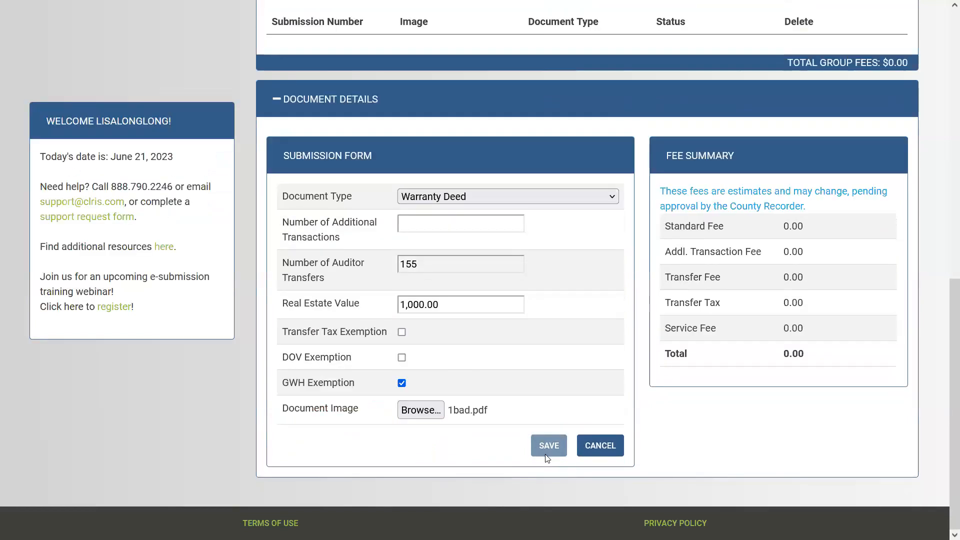
left_click(456, 226)
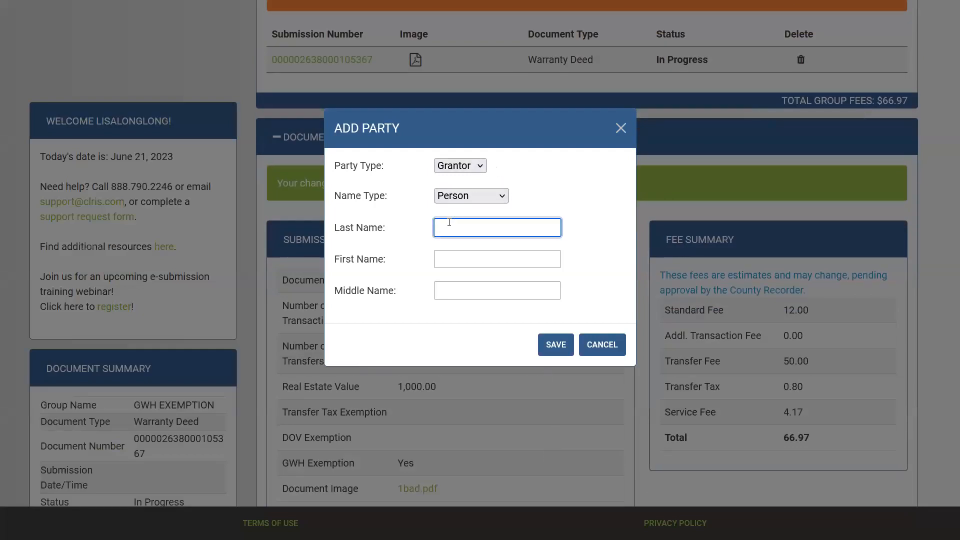
Enter the grantor's last and first name as a person party on the Warranty Deed and save
key("Tab")
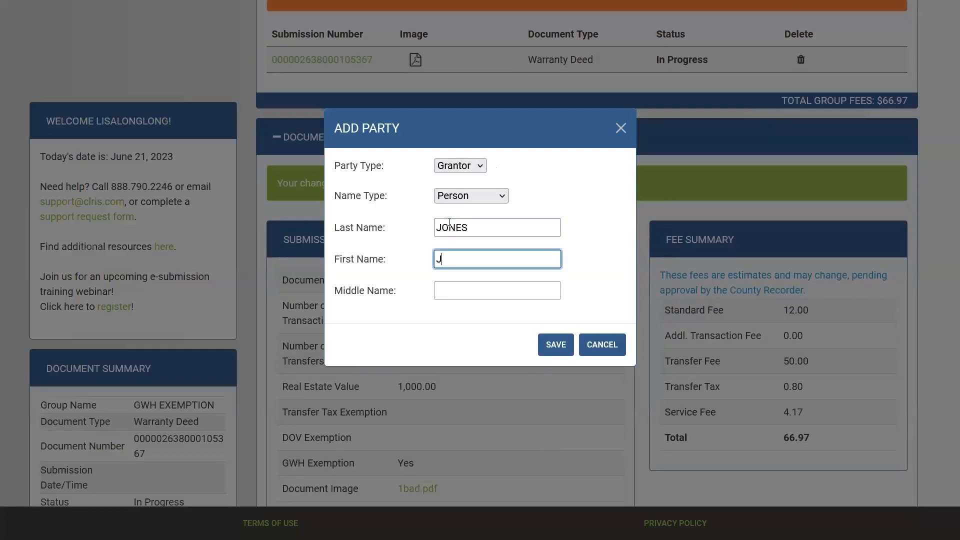
left_click(550, 344)
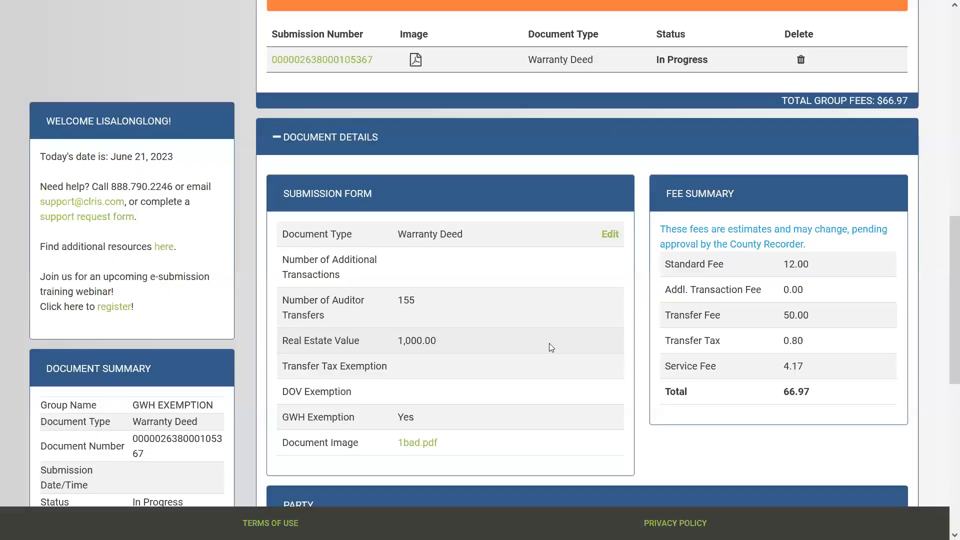
scroll(722, 258, "up", 9)
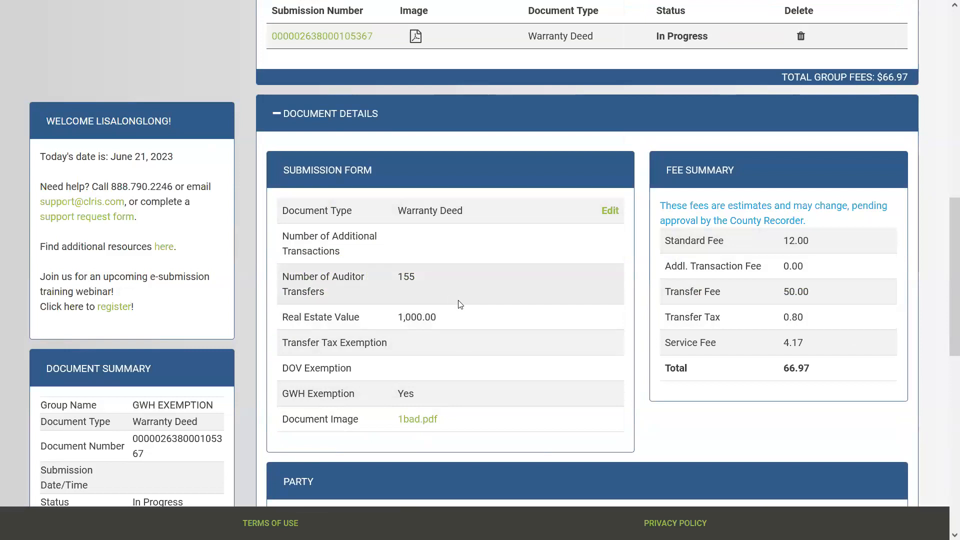
scroll(459, 302, "down", 5)
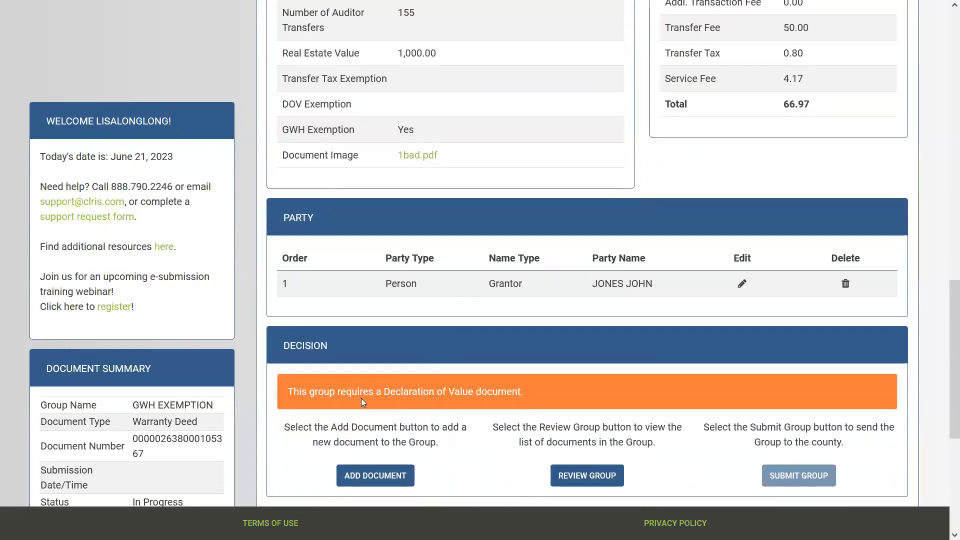
scroll(521, 406, "up", 2)
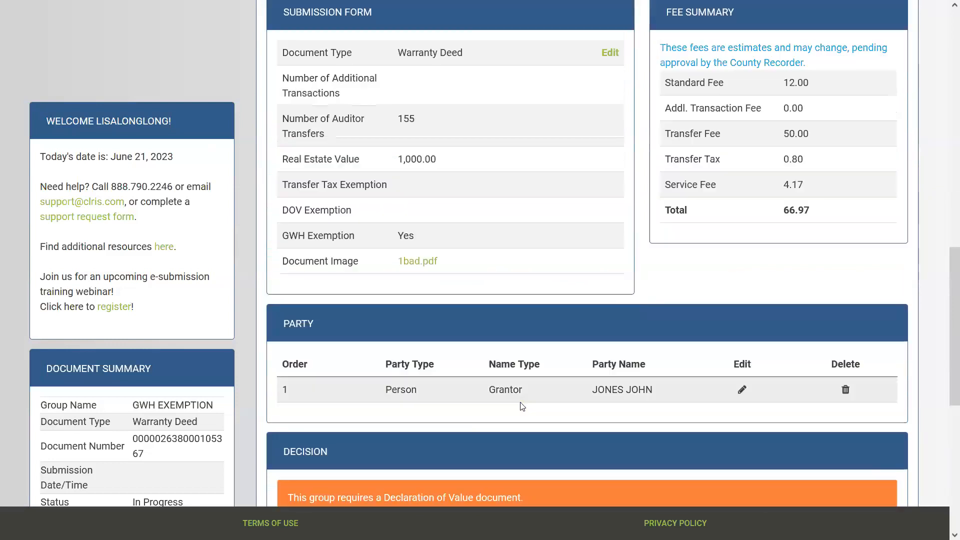
scroll(522, 406, "up", 7)
Add a Declaration Of Value document with 1MORTGAGE.pdf attached to the group and save it
left_click(422, 131)
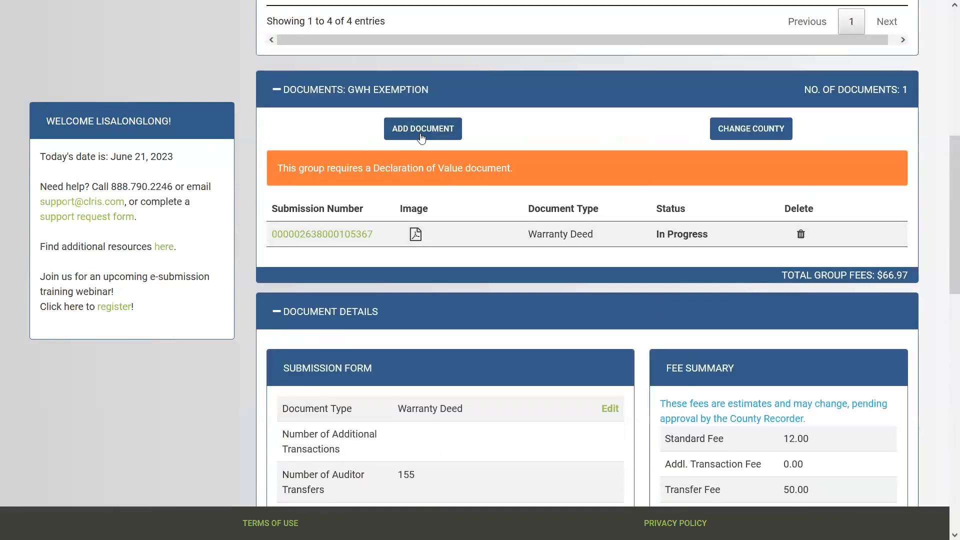
left_click(437, 196)
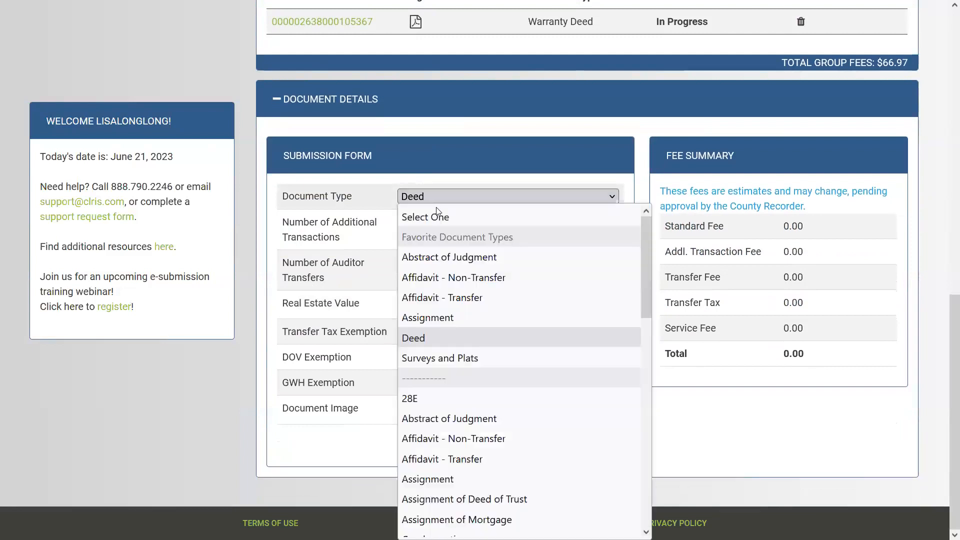
scroll(483, 384, "down", 6)
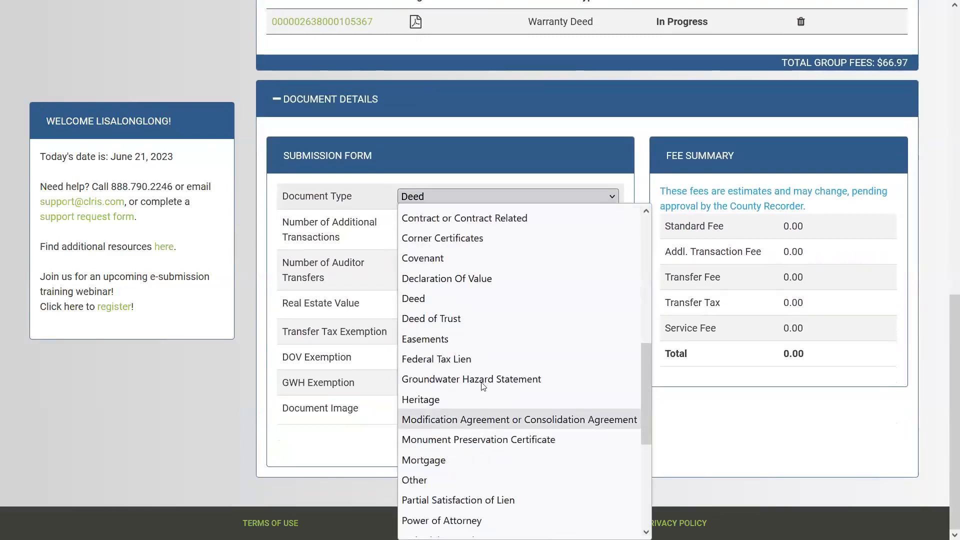
left_click(474, 281)
left_click(420, 411)
left_click(150, 118)
left_click(446, 273)
left_click(546, 442)
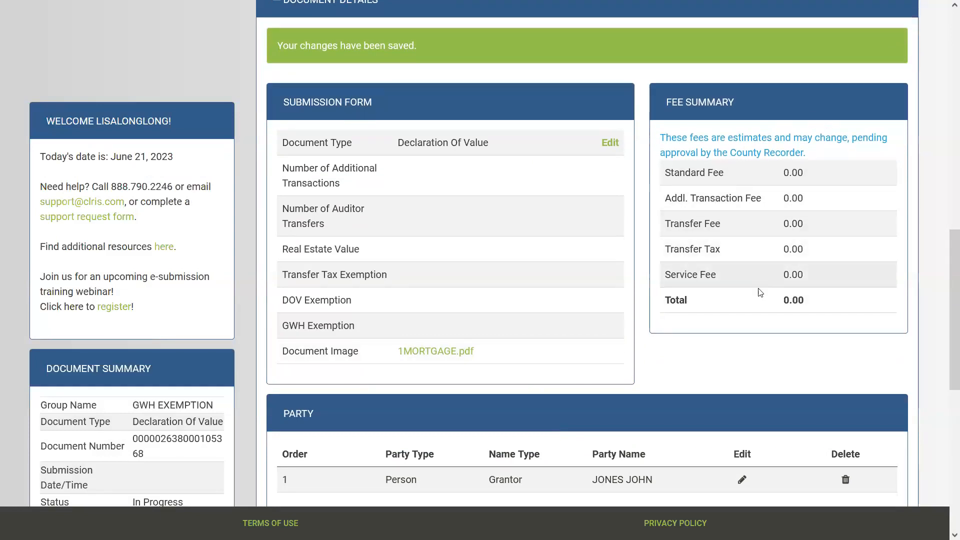
scroll(760, 302, "down", 3)
scroll(778, 331, "up", 4)
scroll(778, 330, "up", 3)
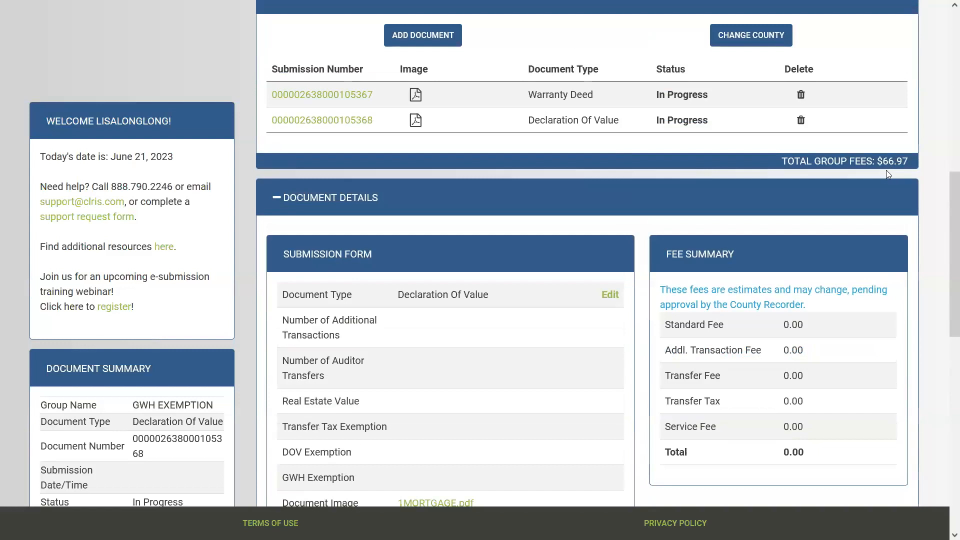
left_click(355, 97)
Leave the browser's full-screen view
scroll(390, 115, "down", 3)
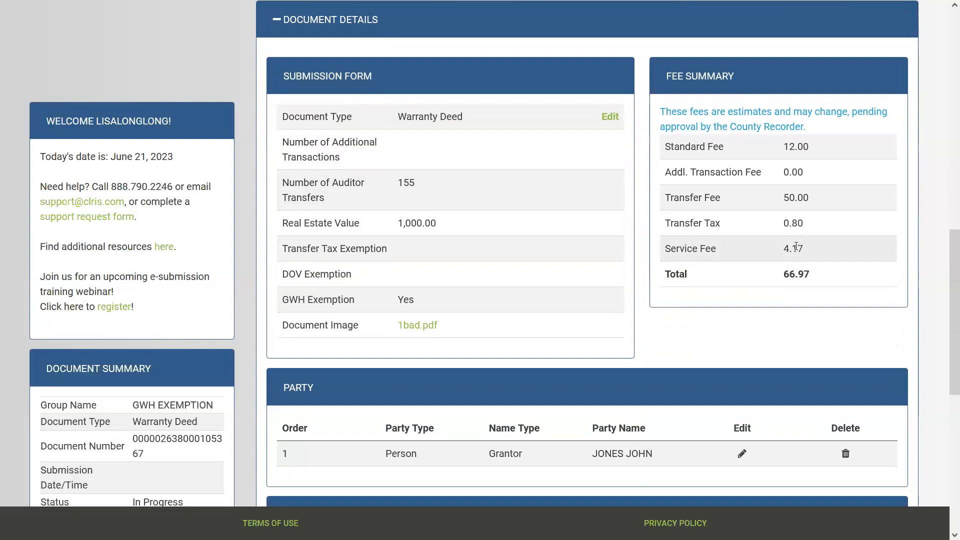
key("F11")
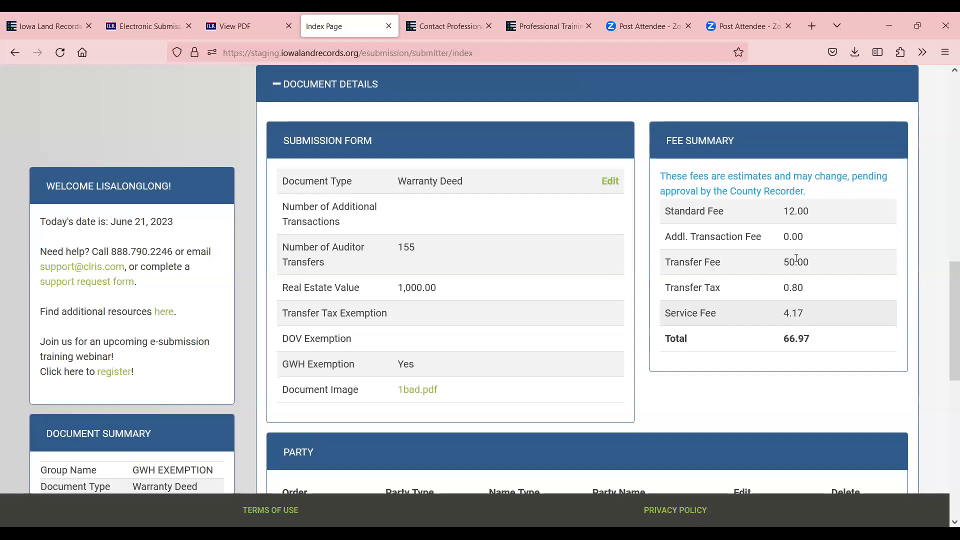
scroll(546, 245, "up", 4)
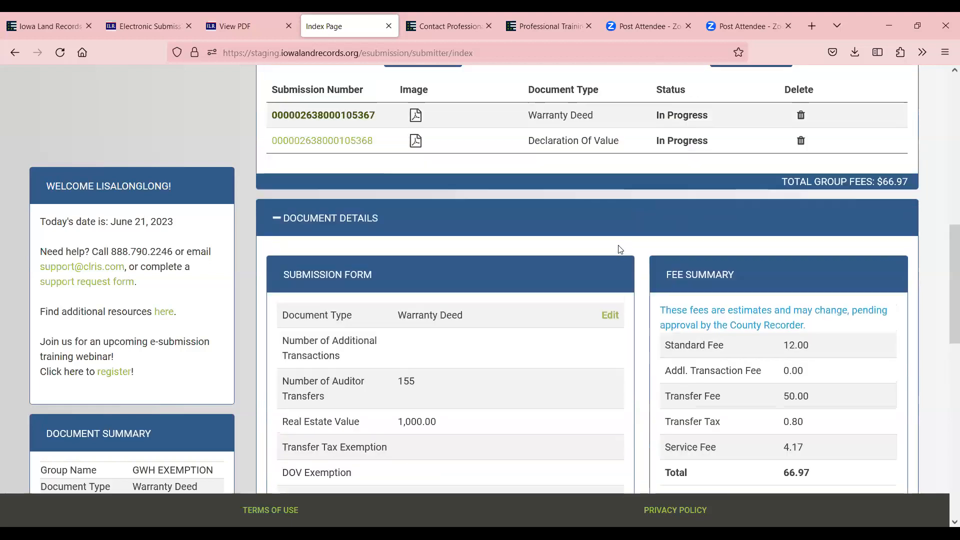
scroll(760, 273, "up", 4)
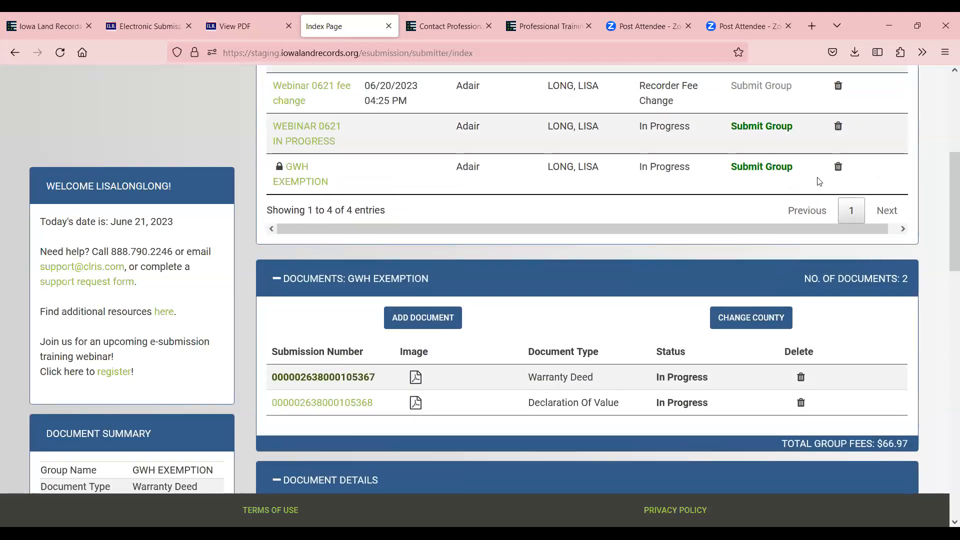
Move GWH EXEMPTION to Humboldt county and submit the group
left_click(759, 320)
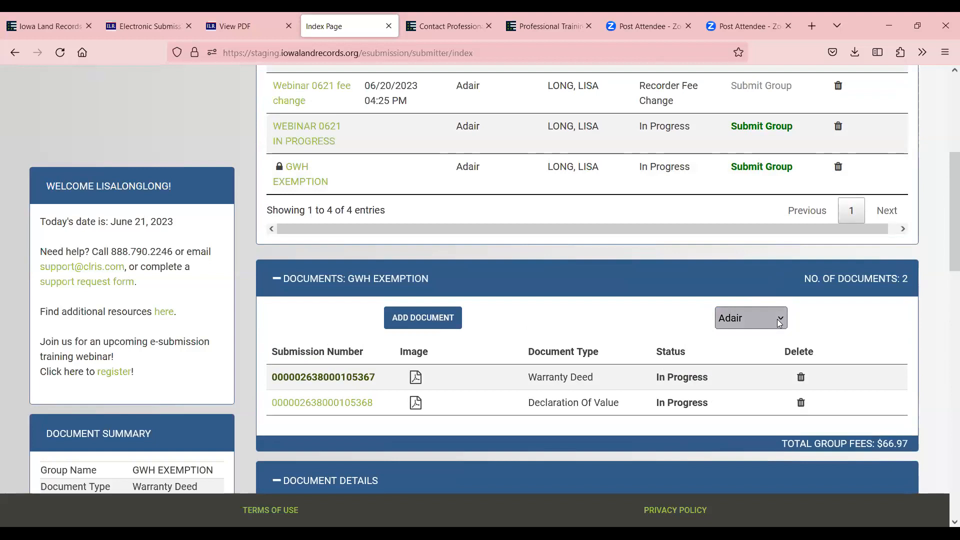
left_click(778, 321)
key("h")
scroll(757, 299, "down", 2)
left_click(755, 295)
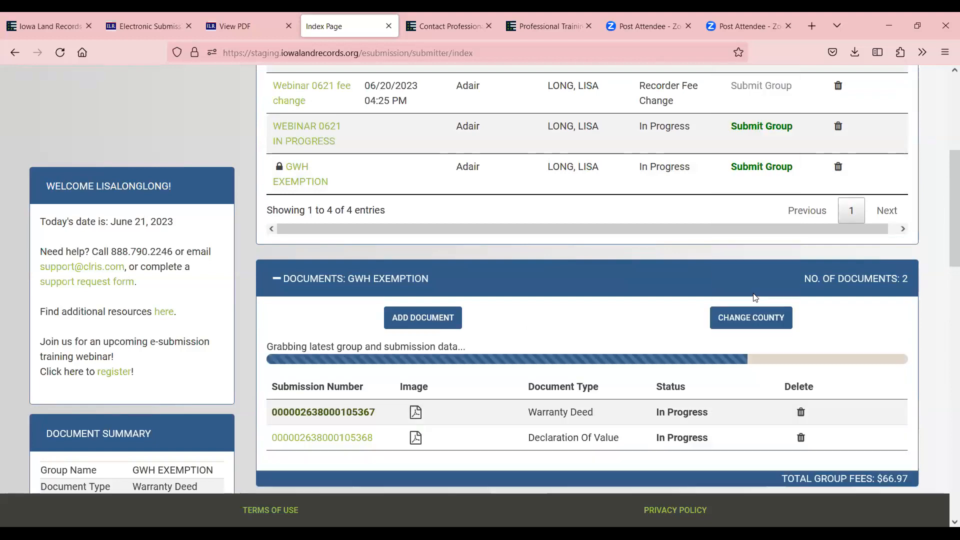
left_click(758, 167)
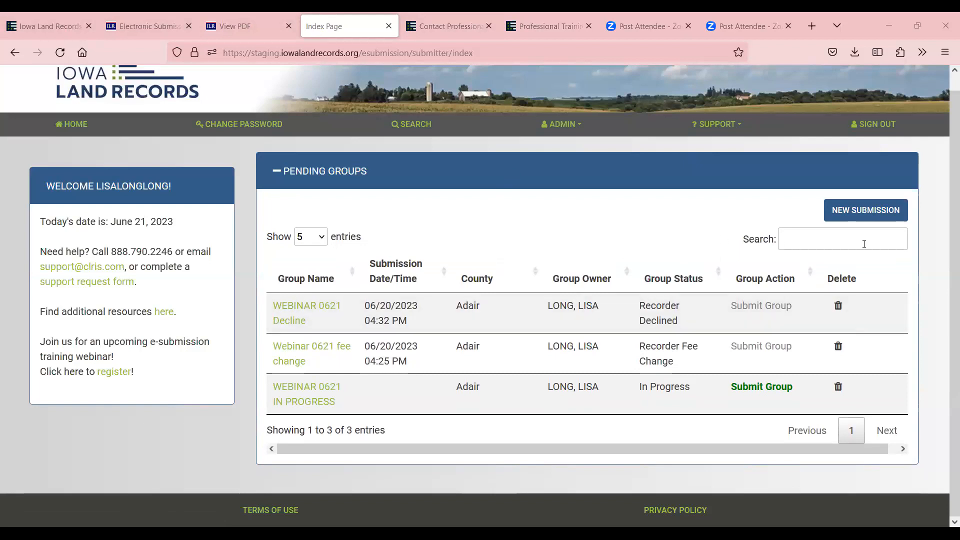
Create a Humboldt submission group named GWH EXEMPTION2 and save it
left_click(852, 214)
left_click(500, 170)
scroll(501, 408, "down", 10)
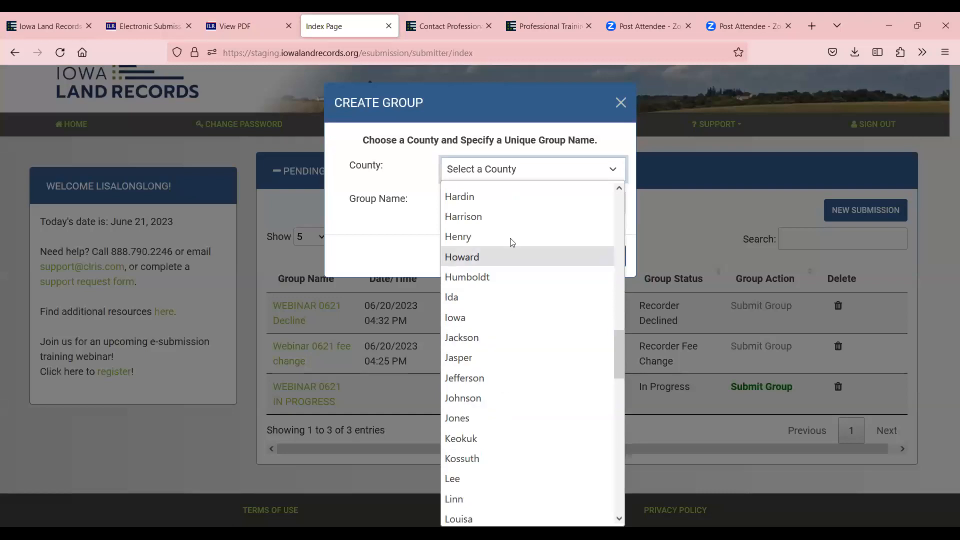
left_click(502, 277)
left_click(476, 202)
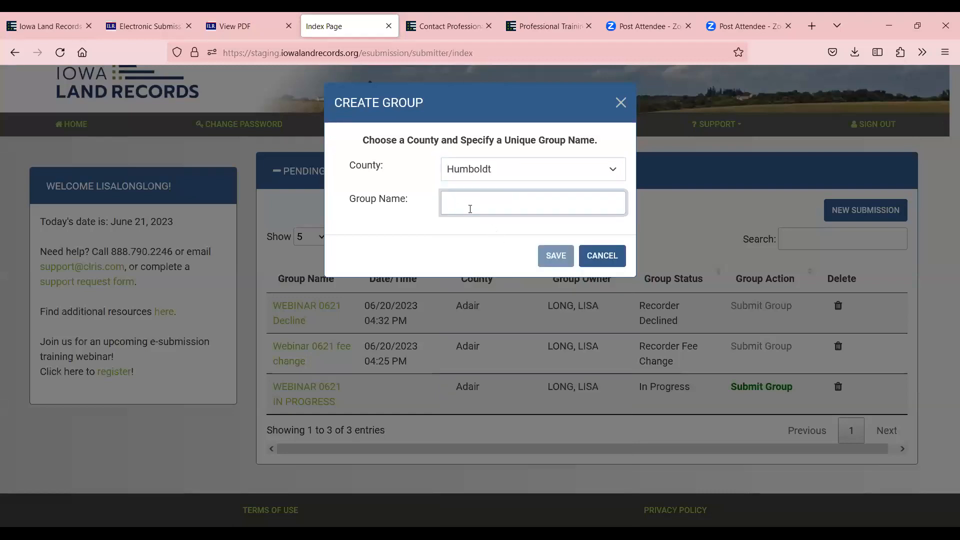
type("gwh")
key("BackSpace")
key("BackSpace")
key("BackSpace")
type("GWH EXEMPTIO")
type("N2")
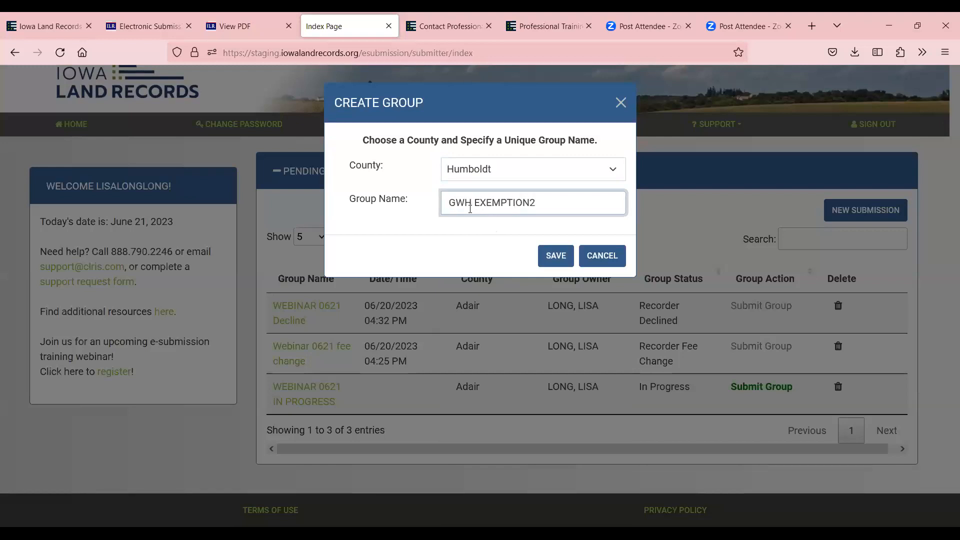
left_click(556, 256)
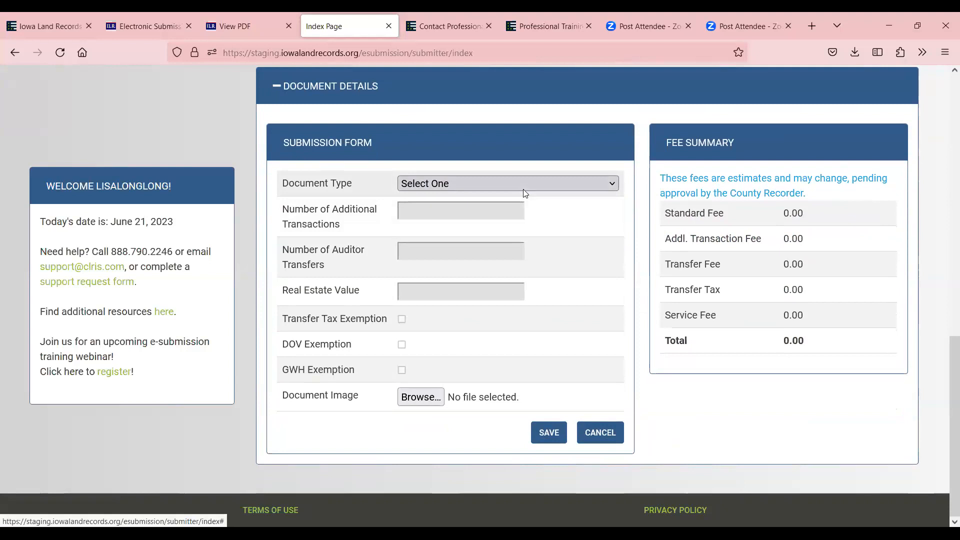
Make the document a Deed with a 780,000.00 real estate value and DOV exemption
scroll(524, 193, "up", 1)
scroll(524, 194, "down", 1)
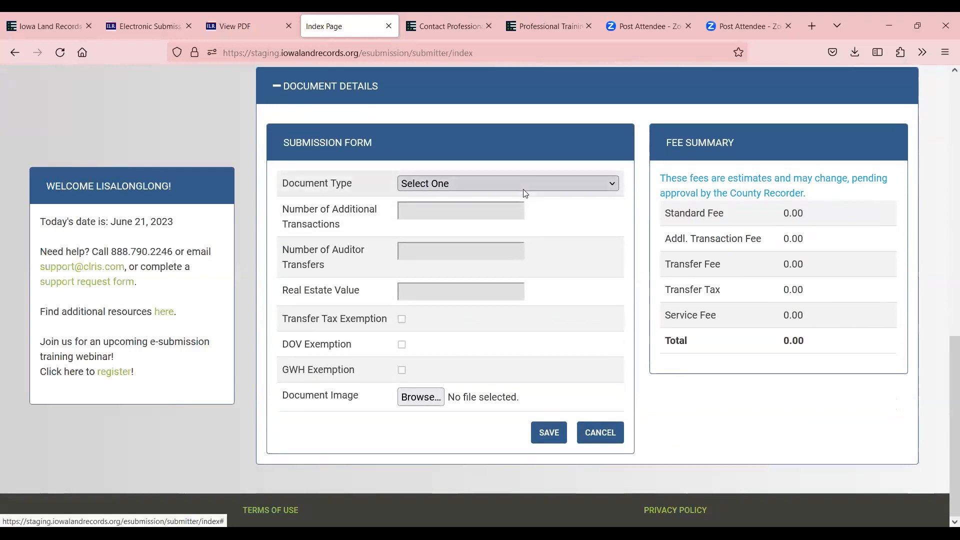
left_click(483, 185)
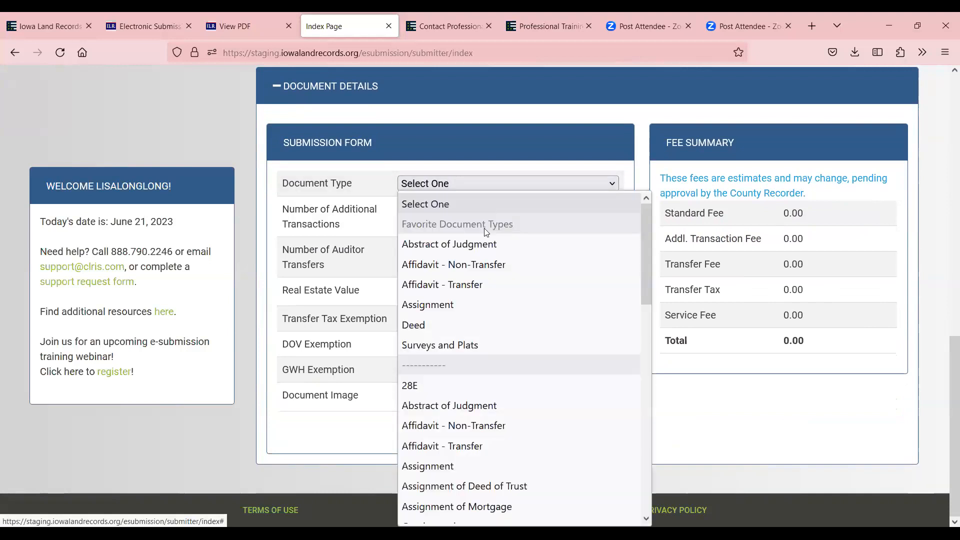
left_click(468, 326)
left_click(423, 255)
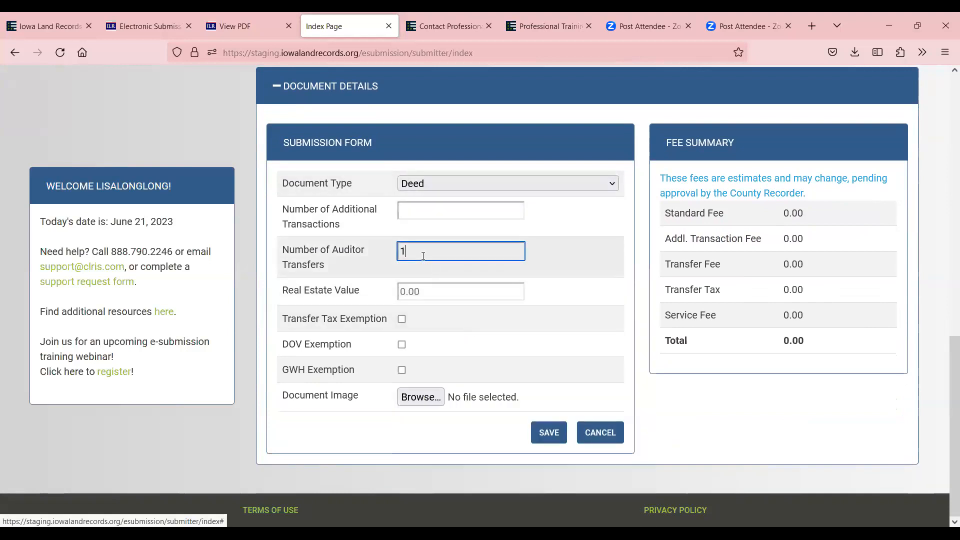
left_click(441, 290)
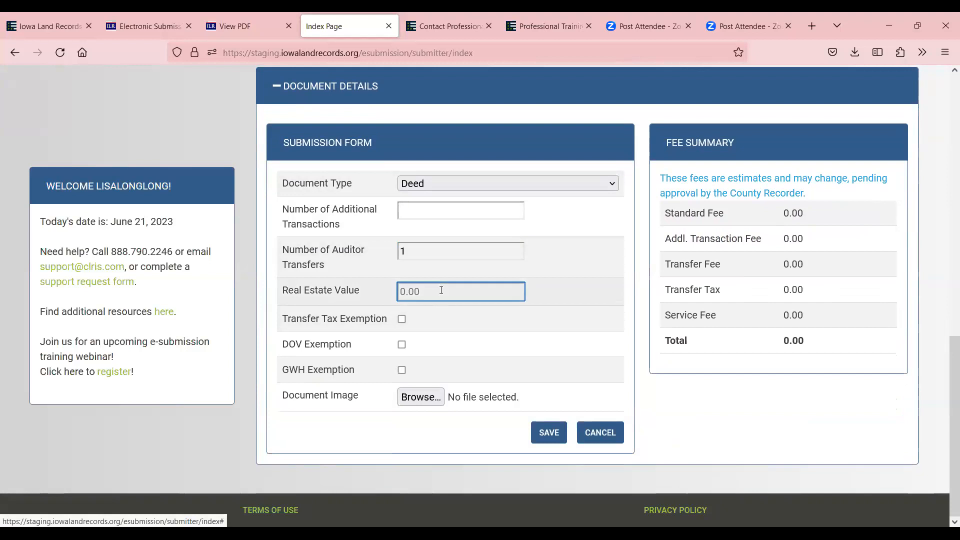
type("0.78")
type("000000")
left_click(402, 344)
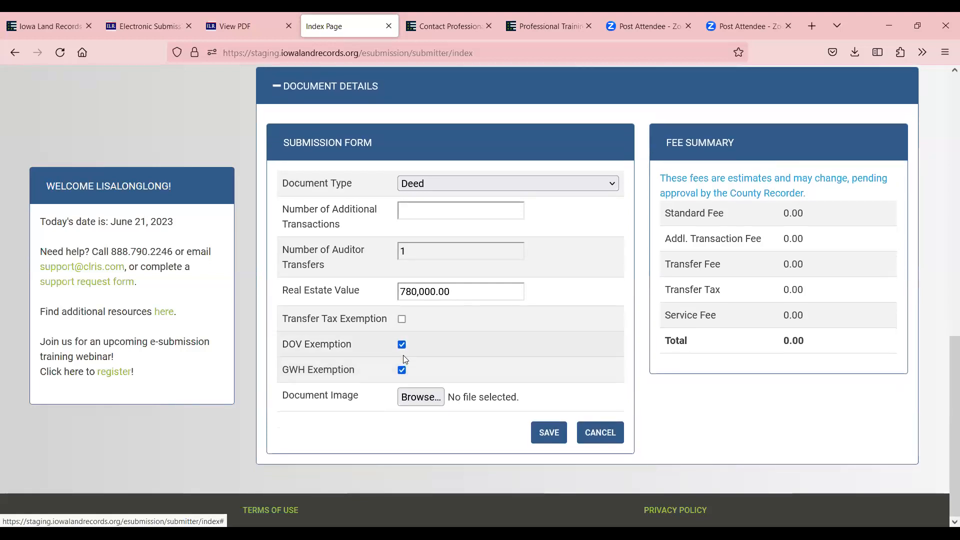
Attach 1DOV.pdf as the document image and save the Deed
left_click(424, 397)
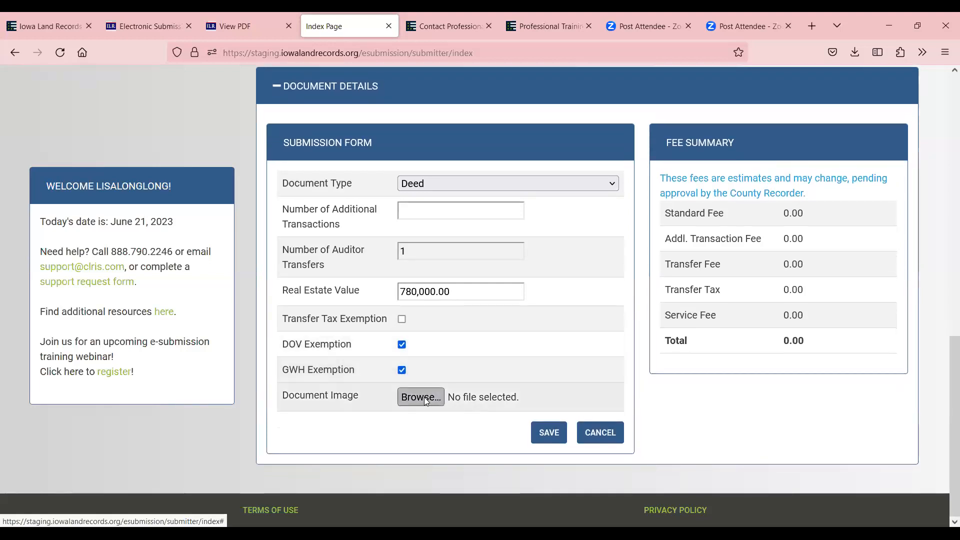
left_click(155, 116)
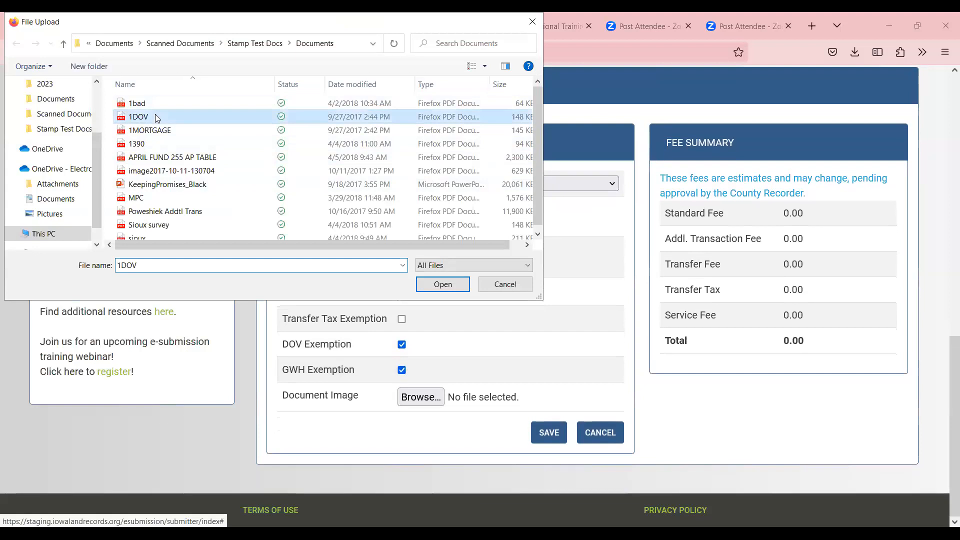
left_click(441, 284)
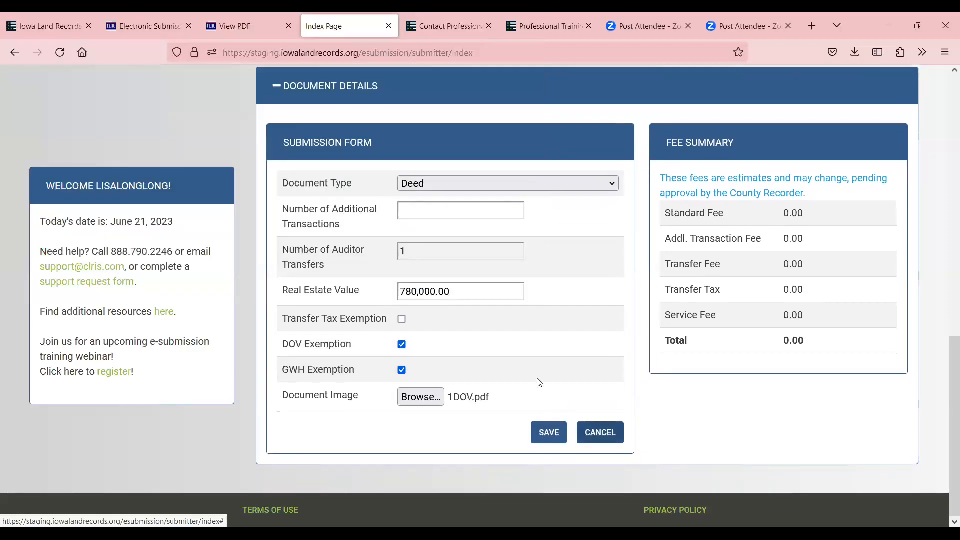
left_click(550, 432)
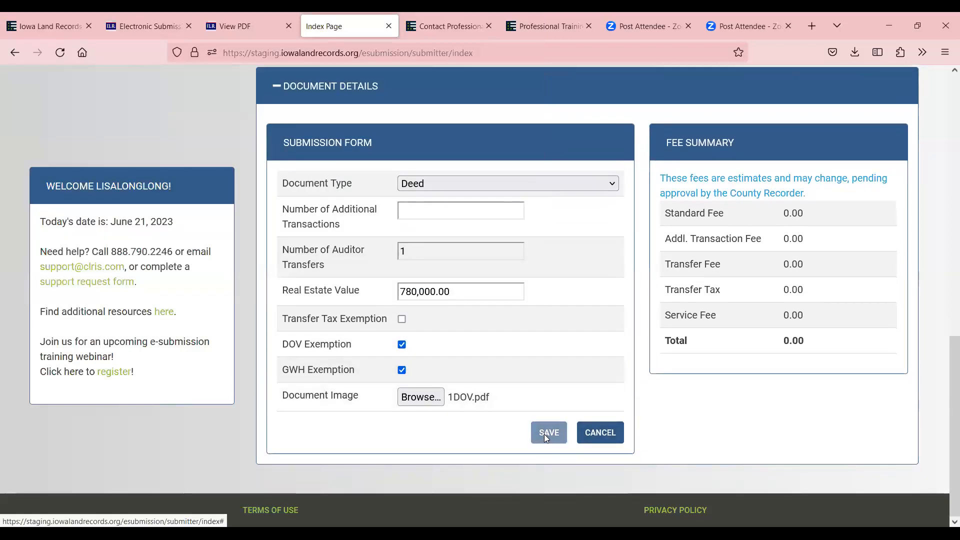
left_click(435, 297)
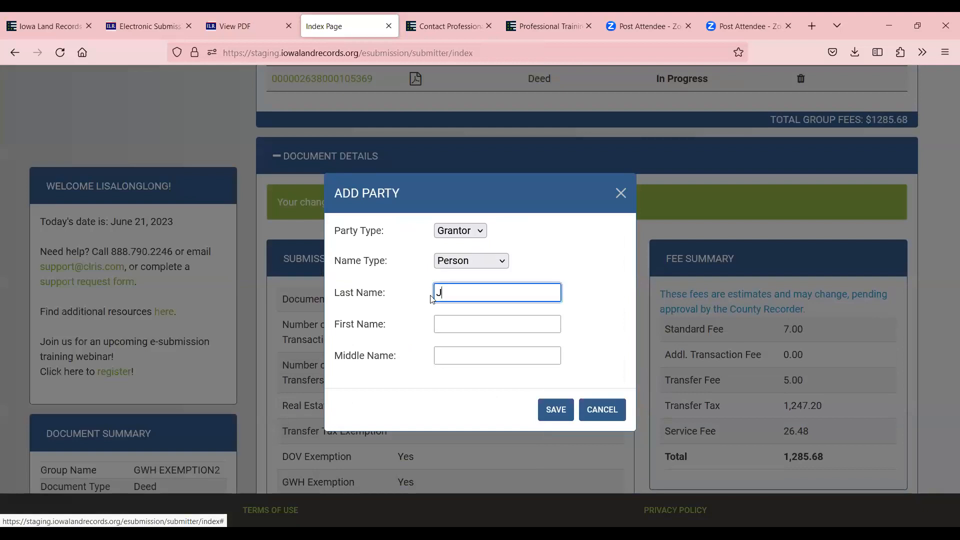
Enter the grantor's last and first names as a person party on the Deed and save it
key("Tab")
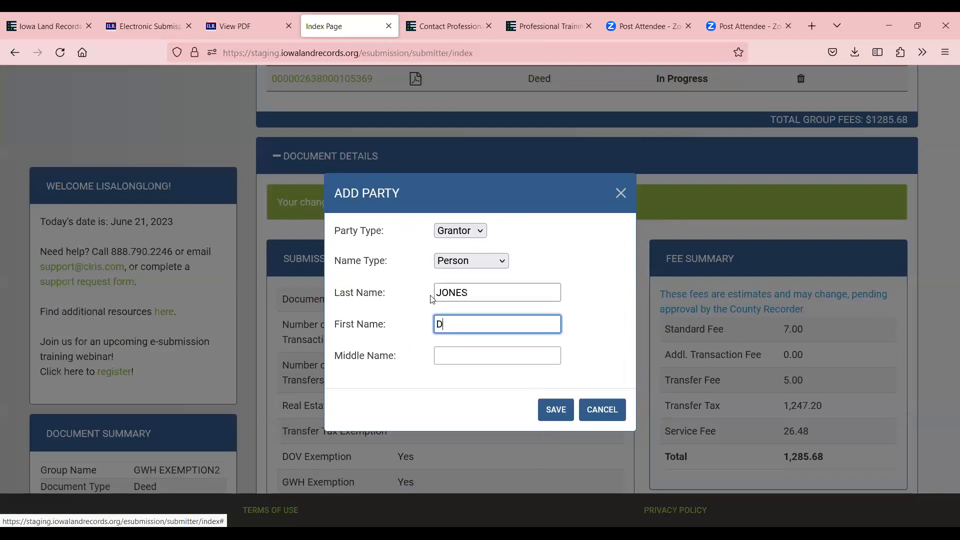
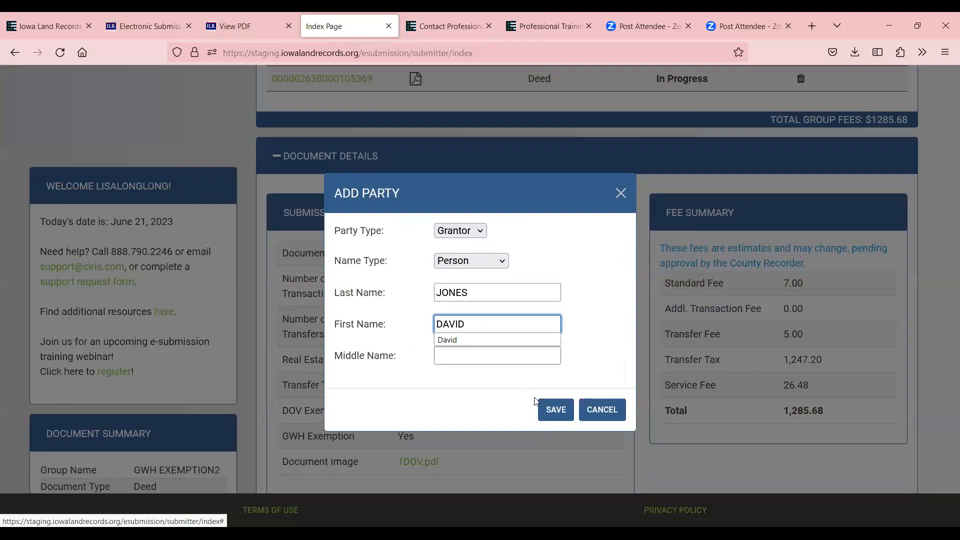
left_click(558, 409)
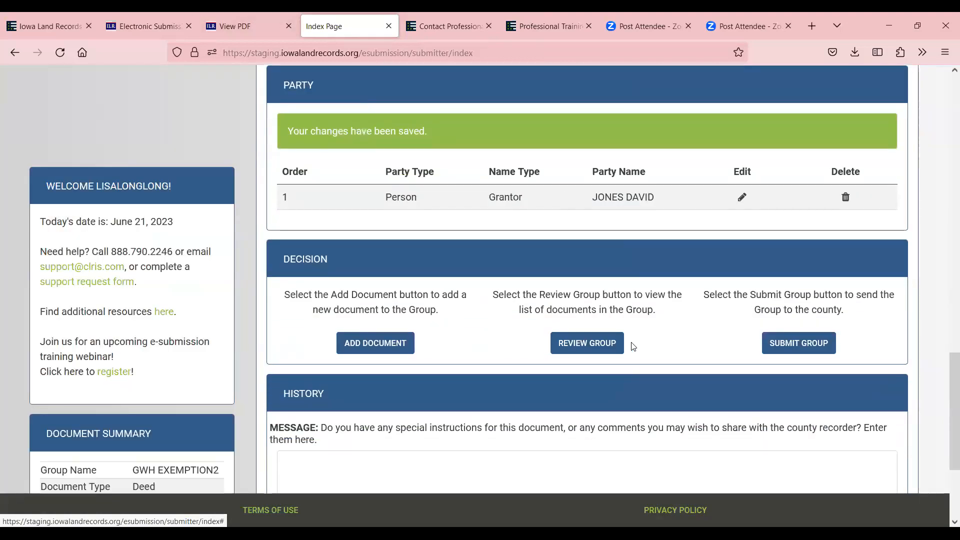
scroll(632, 345, "up", 9)
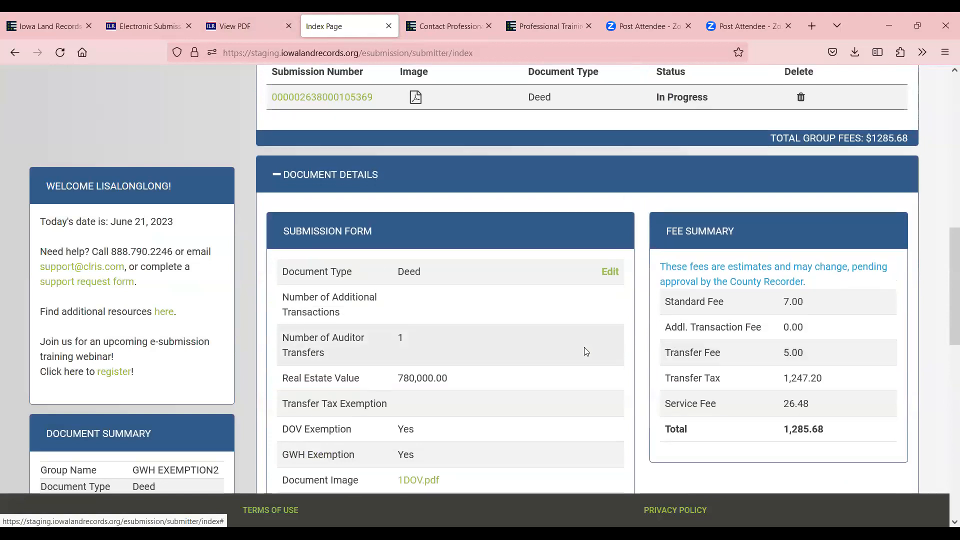
scroll(586, 351, "down", 4)
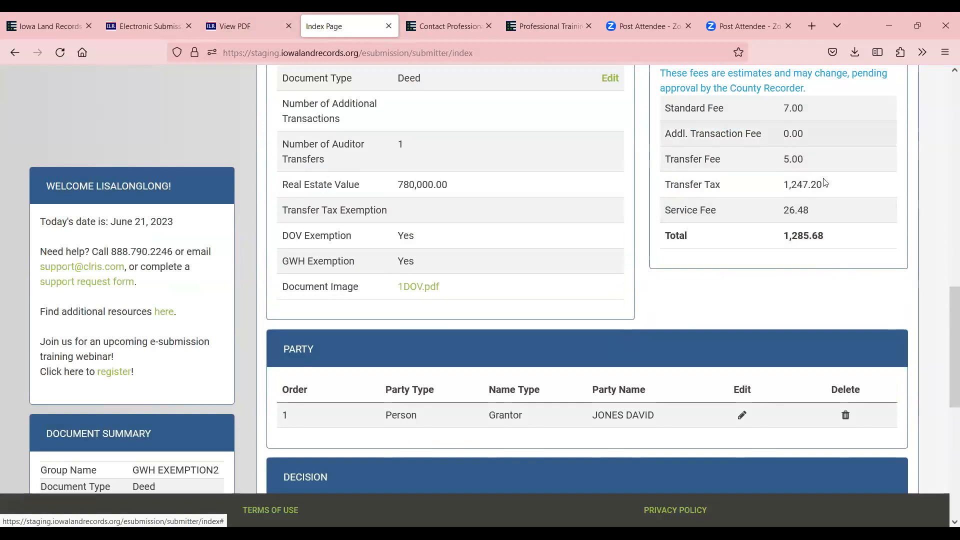
scroll(850, 225, "up", 3)
scroll(844, 448, "up", 4)
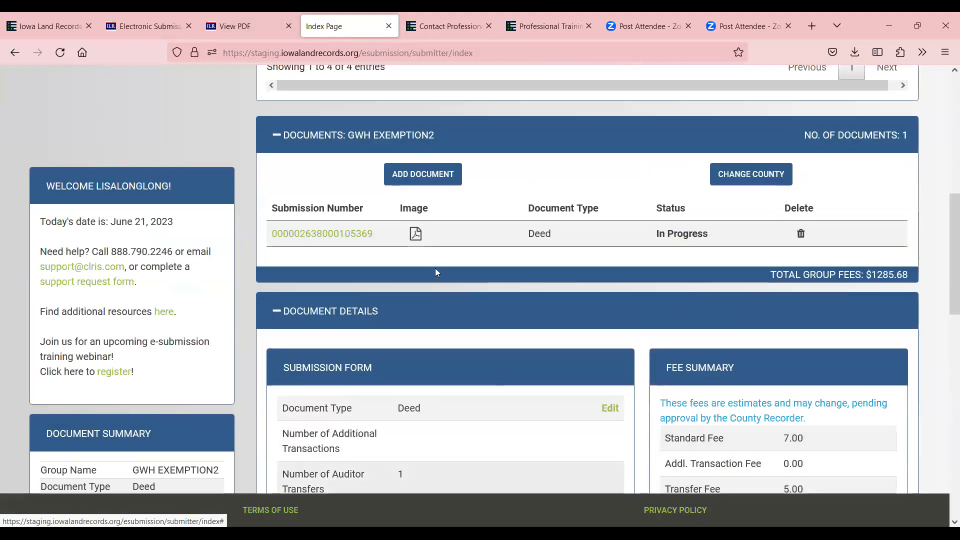
Add an Assignment of Mortgage document with the 1bad.pdf image and save it
left_click(422, 172)
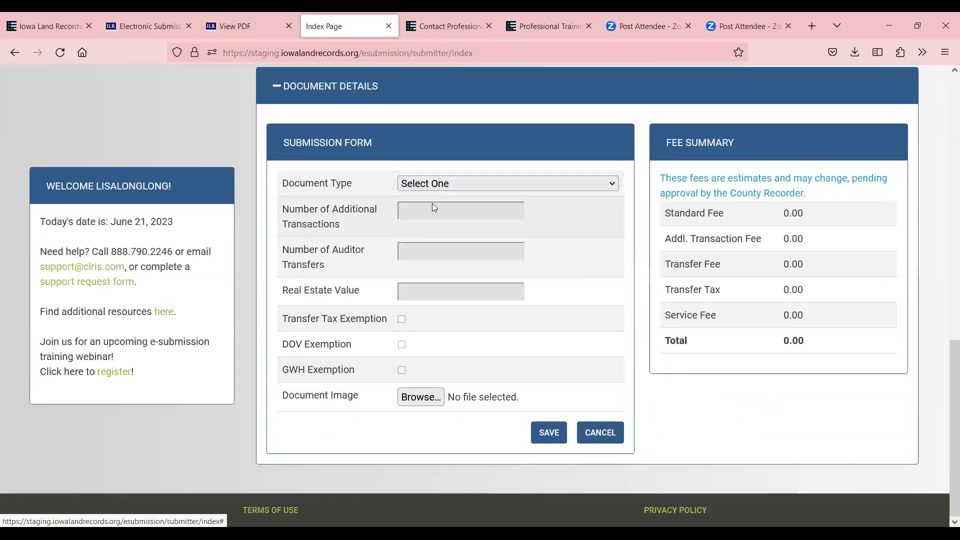
left_click(428, 184)
left_click(448, 508)
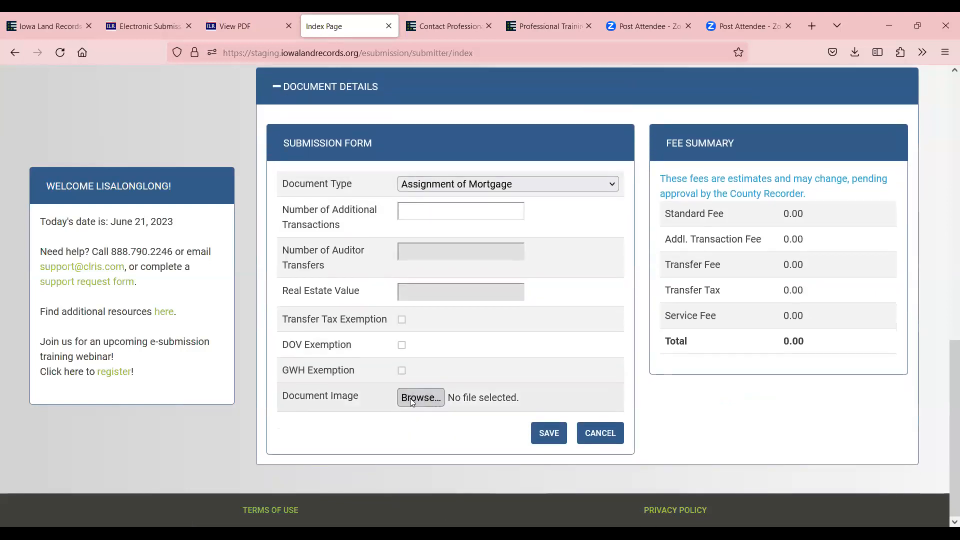
left_click(410, 399)
left_click(150, 103)
left_click(447, 285)
left_click(555, 438)
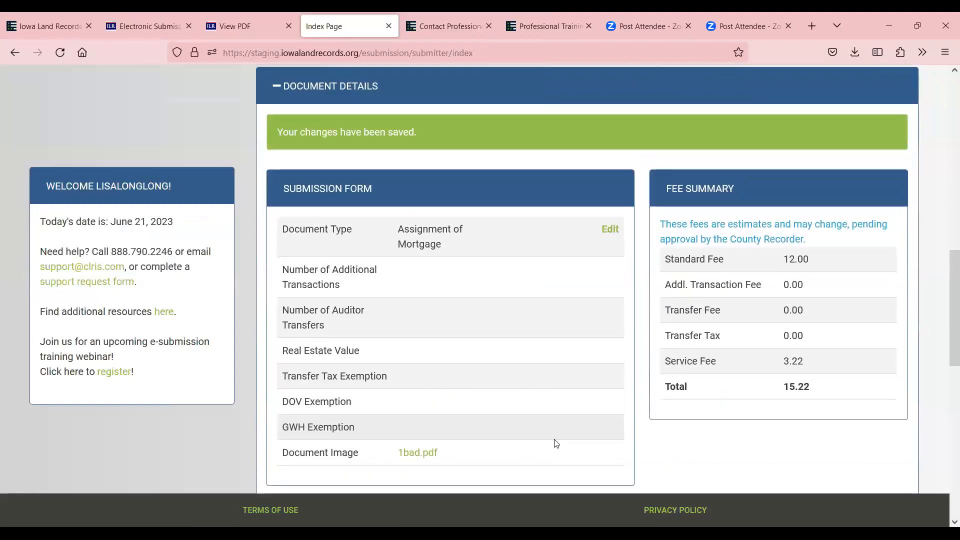
Review the GWH EXEMPTION2 group's documents, now totalling $1300.90 in fees
scroll(576, 446, "down", 5)
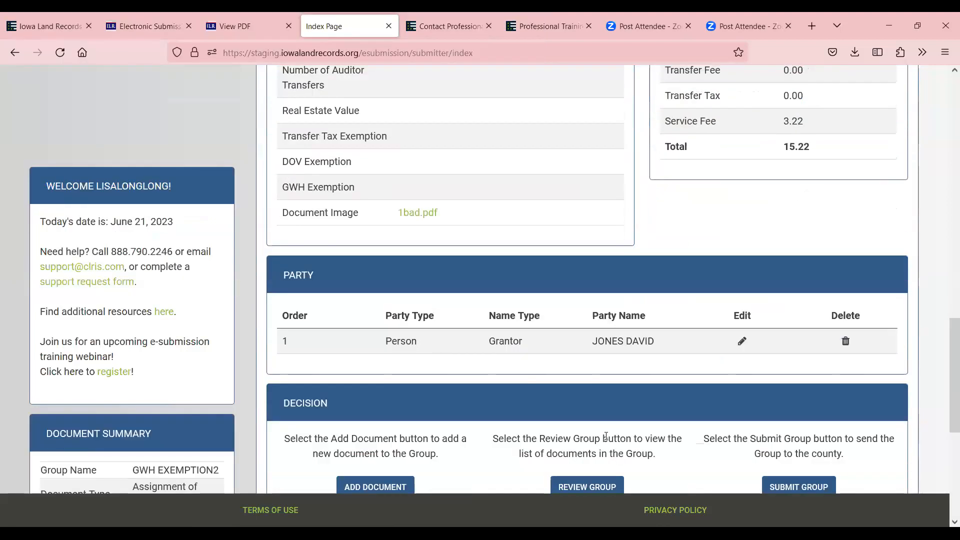
scroll(631, 394, "up", 1)
scroll(570, 339, "down", 1)
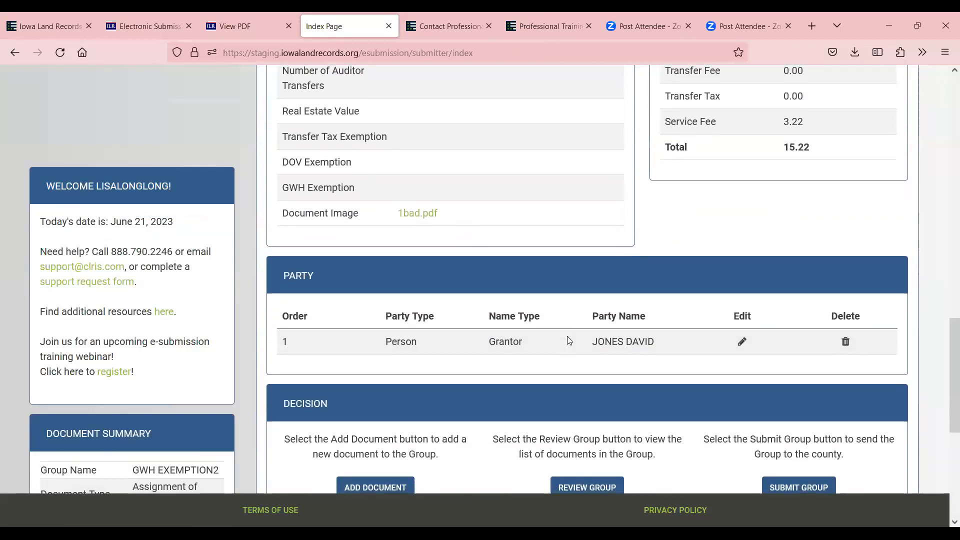
scroll(640, 379, "down", 2)
scroll(650, 395, "down", 1)
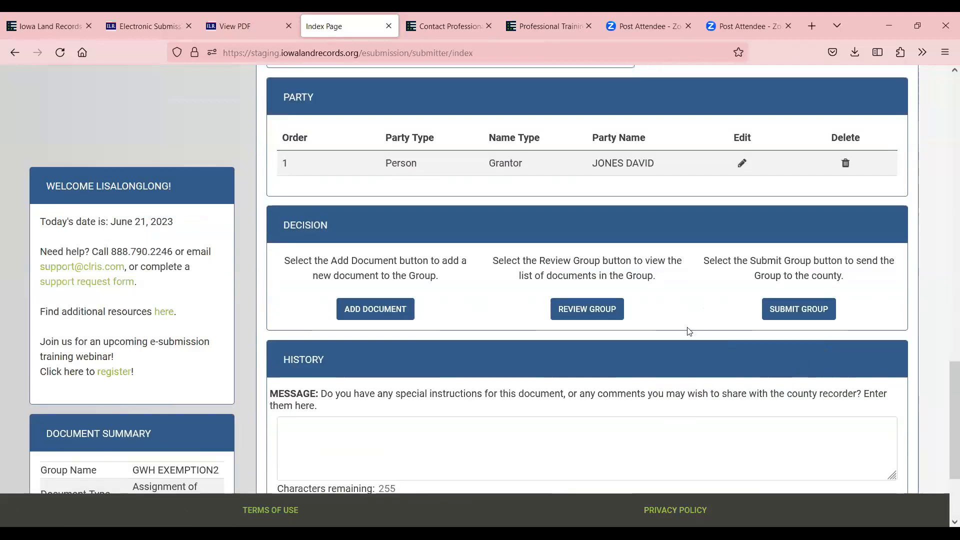
left_click(589, 310)
scroll(699, 316, "up", 1)
scroll(710, 316, "up", 8)
scroll(756, 320, "down", 2)
scroll(780, 332, "up", 2)
scroll(850, 424, "down", 1)
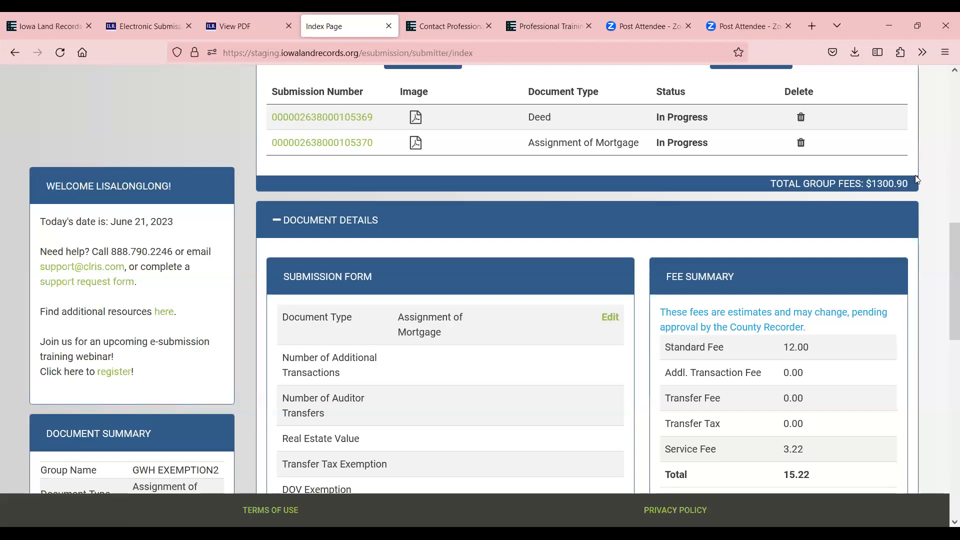
Submit GWH EXEMPTION2, then start a new Decatur county group named RELEASE
scroll(917, 179, "up", 5)
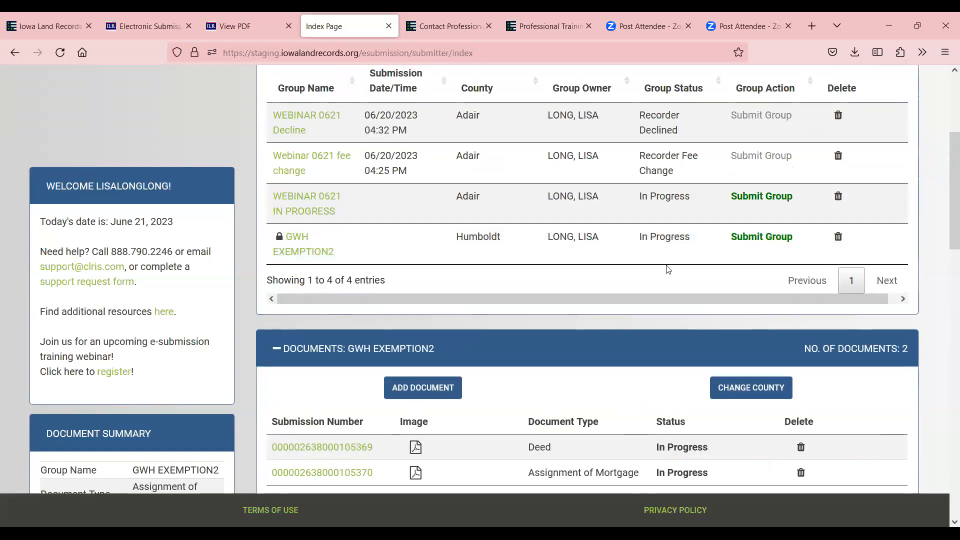
left_click(761, 237)
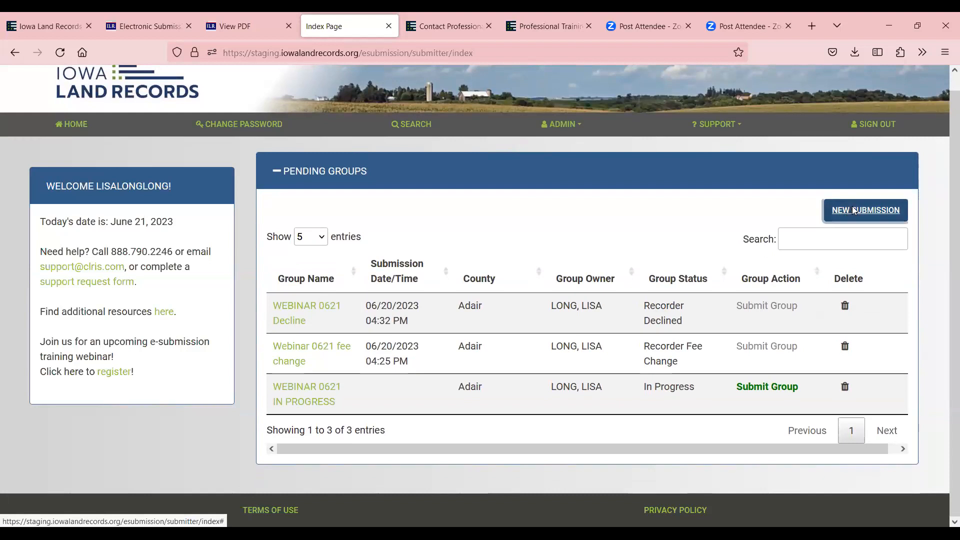
left_click(853, 210)
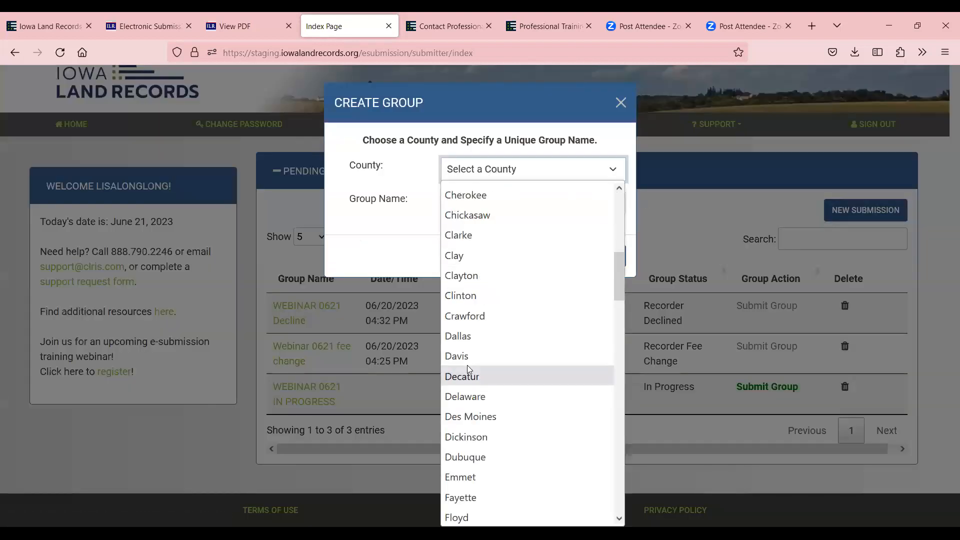
left_click(469, 373)
left_click(469, 202)
type("RELEASE")
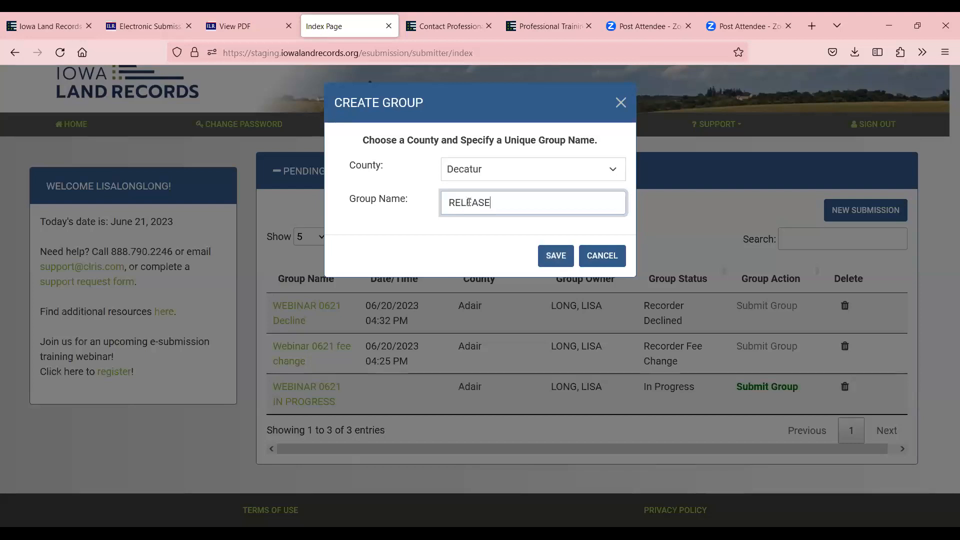
Create the RELEASE group and save a Satisfaction of Mortgage with image2017-10-11-130704.pdf, fees $10.13
left_click(554, 255)
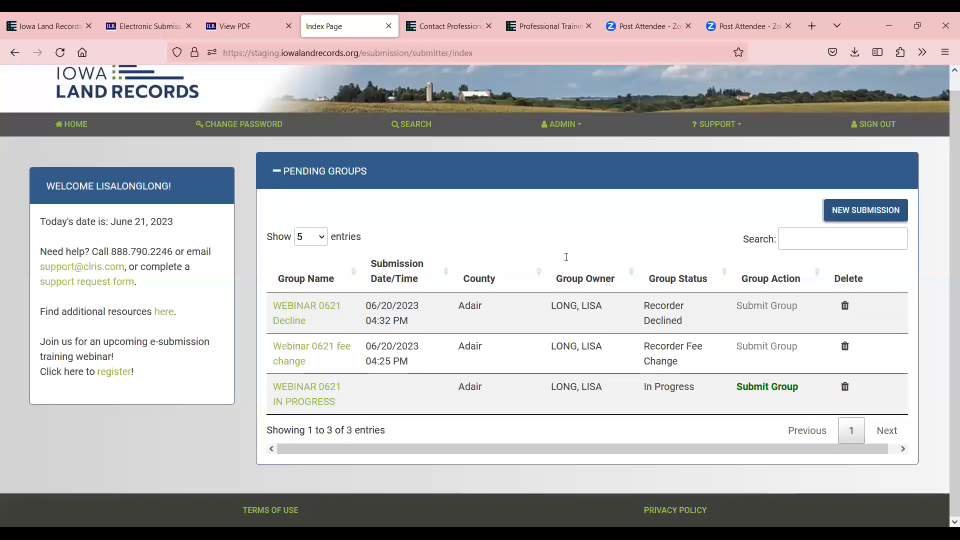
left_click(458, 186)
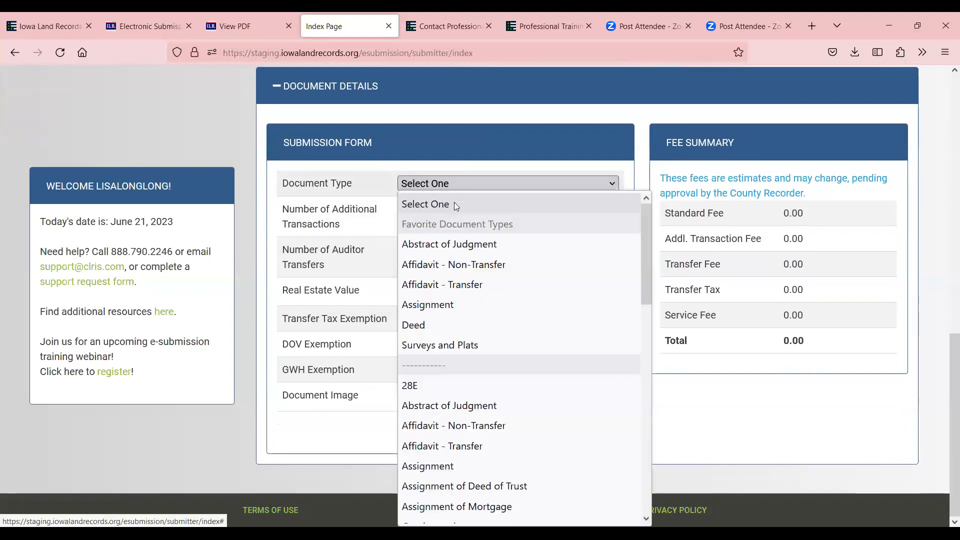
scroll(465, 285, "down", 2)
scroll(489, 428, "up", 2)
scroll(489, 428, "down", 6)
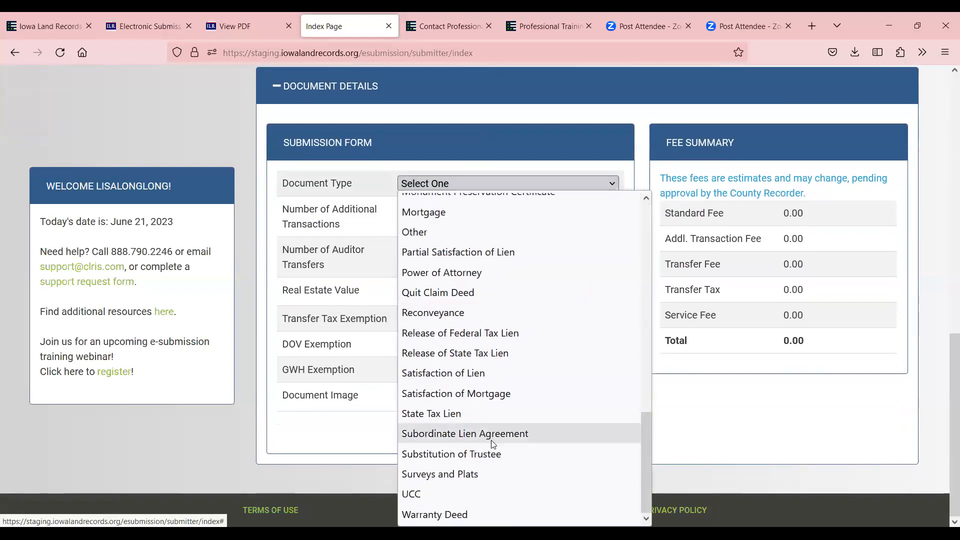
left_click(496, 393)
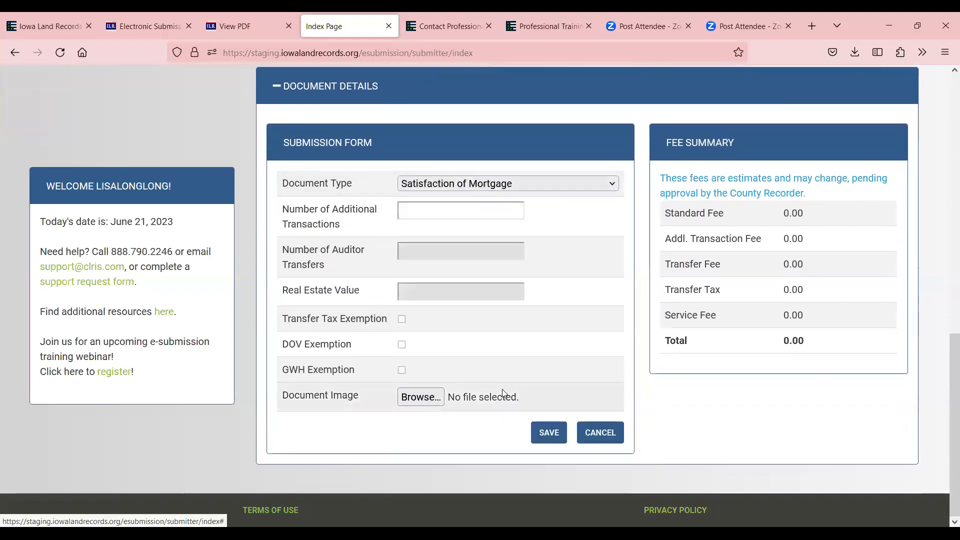
left_click(430, 397)
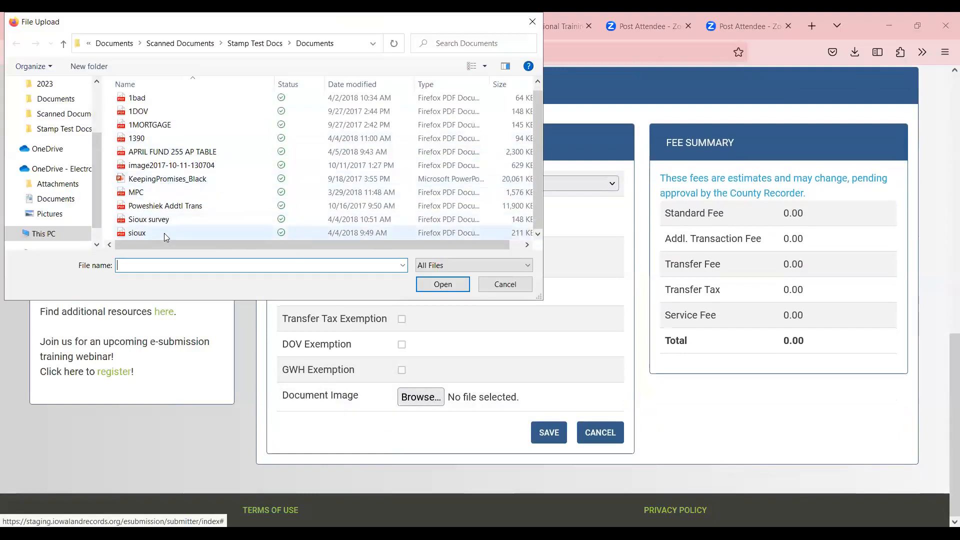
left_click(172, 166)
left_click(443, 285)
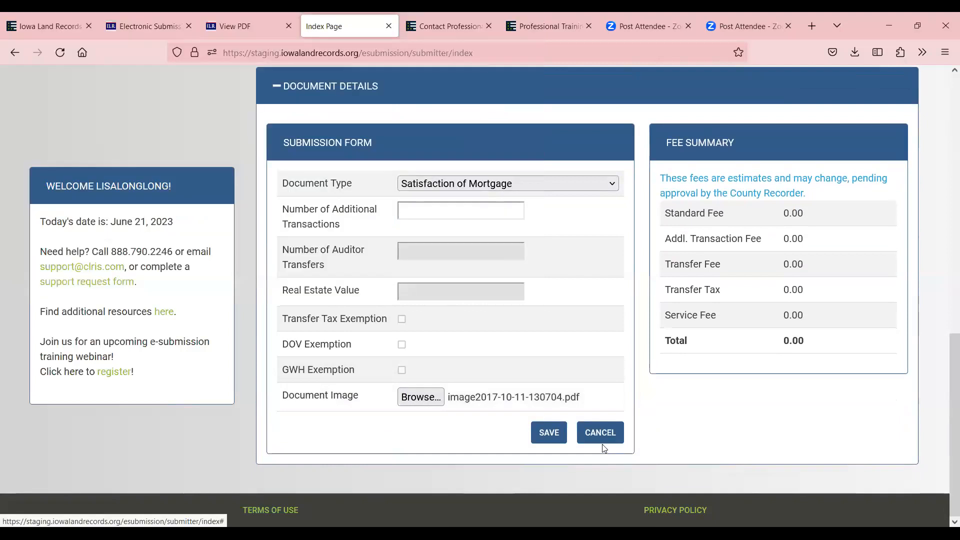
left_click(551, 432)
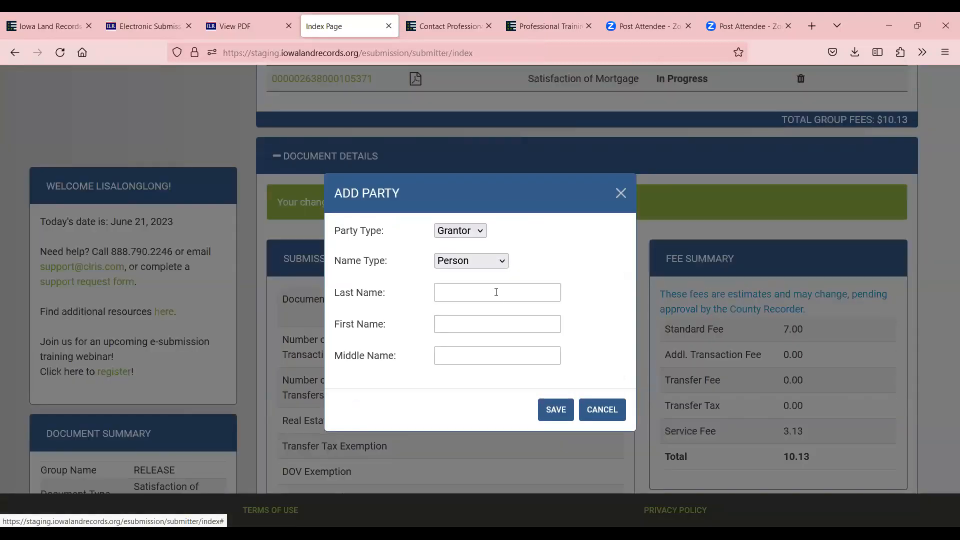
Save BANK as an Organization-type Grantor party on the Satisfaction of Mortgage
left_click(478, 231)
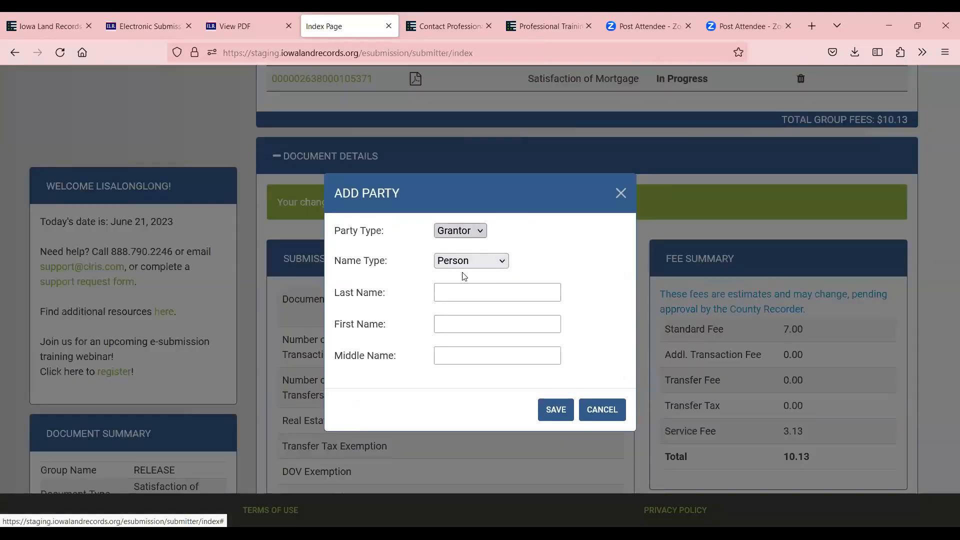
left_click(463, 253)
left_click(450, 299)
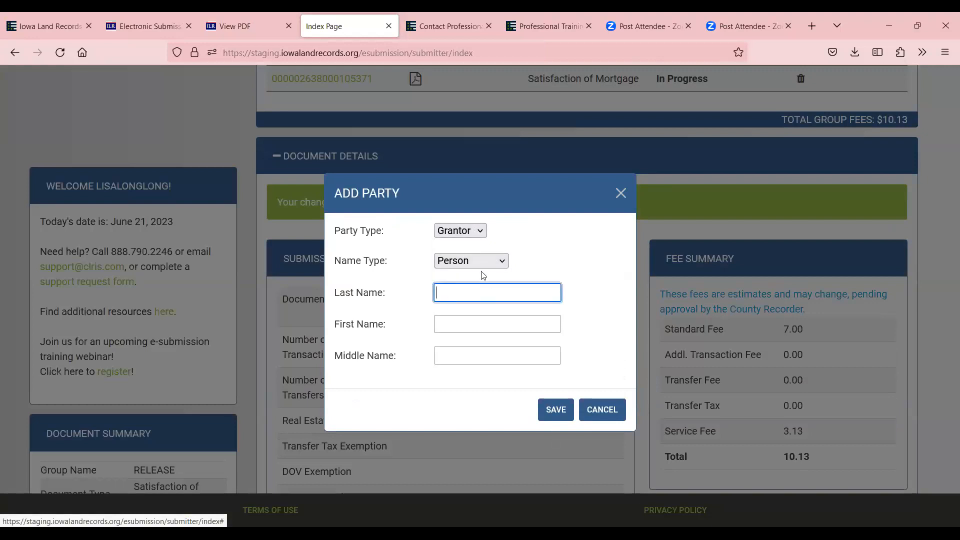
left_click(468, 259)
left_click(468, 306)
left_click(475, 301)
type("BANK")
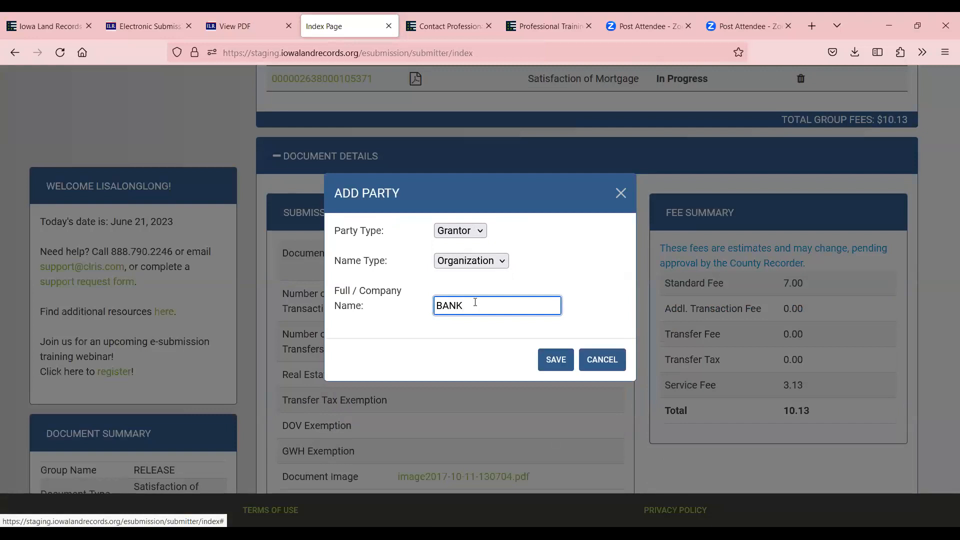
left_click(555, 360)
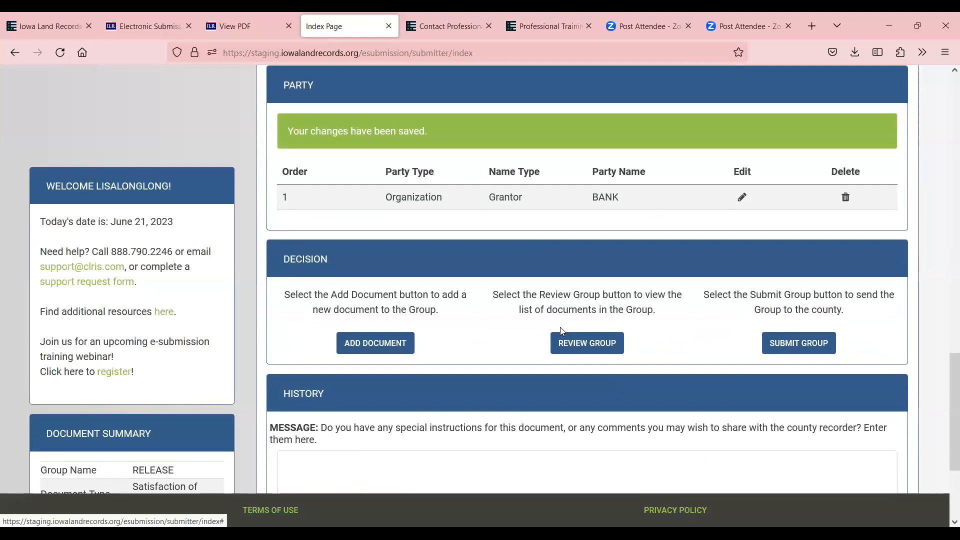
scroll(556, 263, "up", 8)
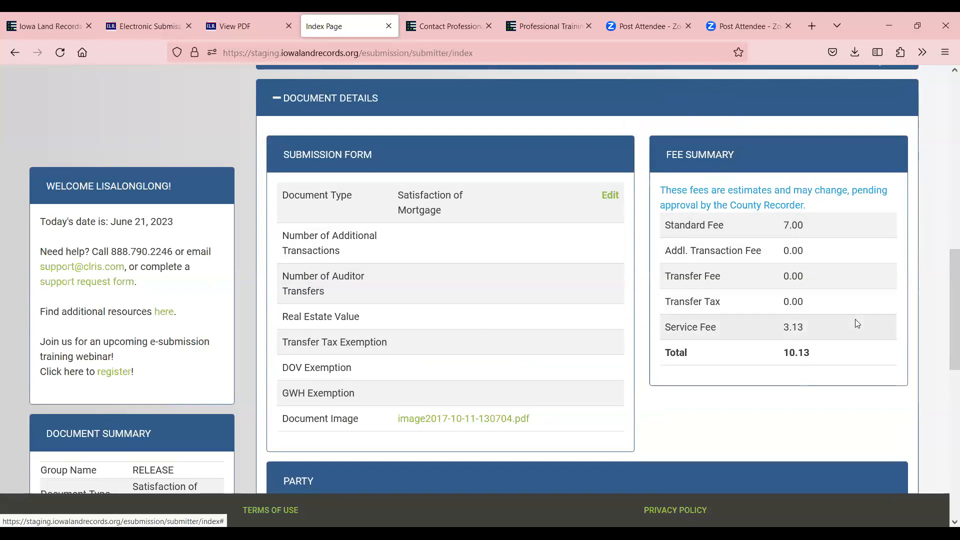
Change the RELEASE group's county to Humboldt and submit the group
scroll(855, 323, "up", 4)
left_click(750, 159)
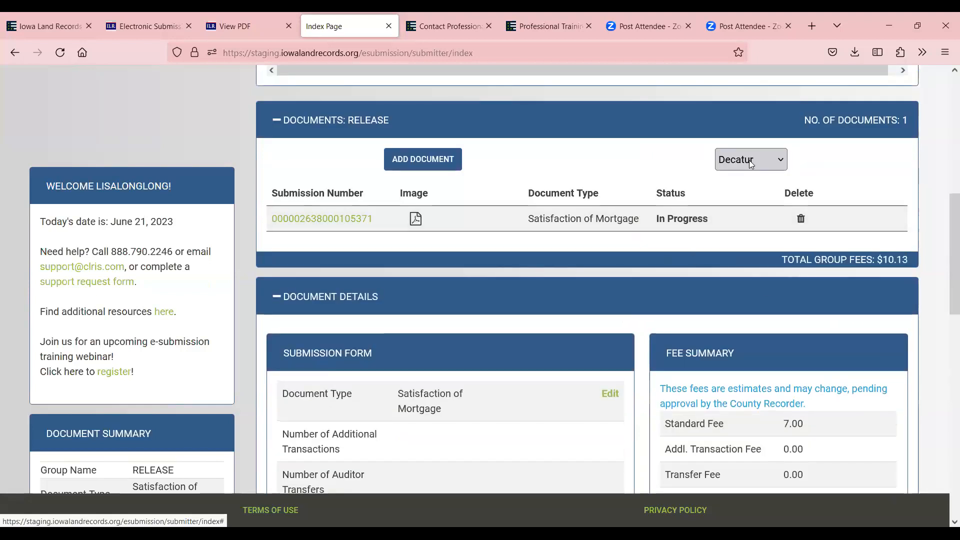
left_click(781, 159)
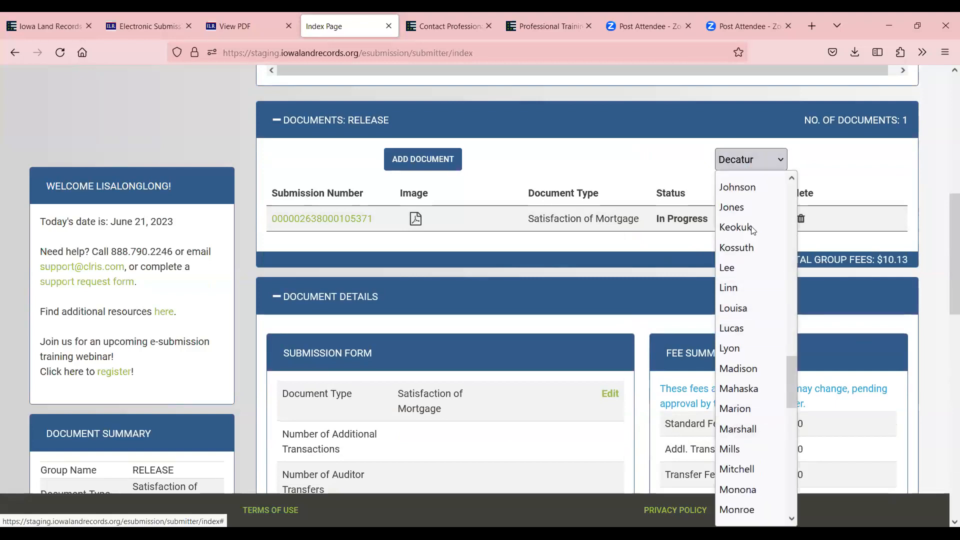
scroll(762, 293, "up", 4)
left_click(763, 306)
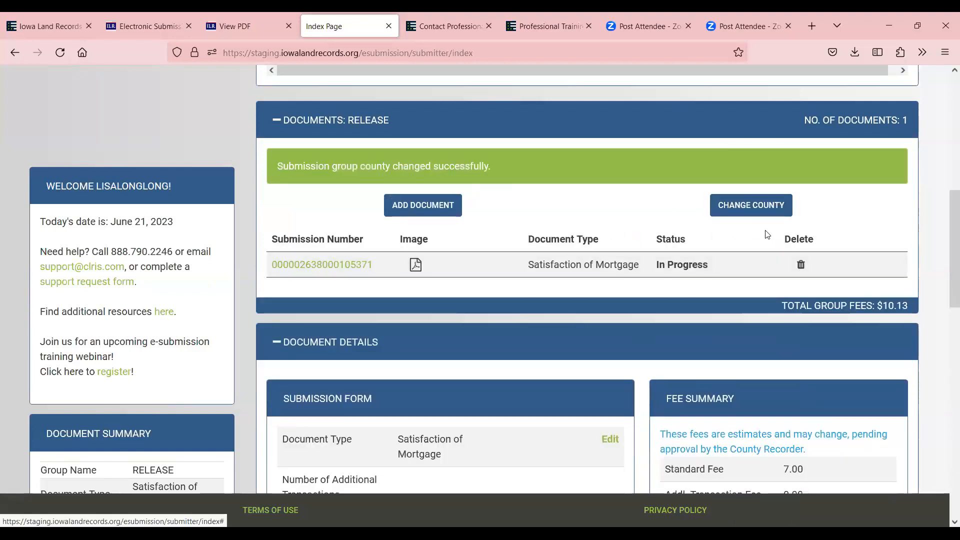
scroll(785, 287, "up", 5)
left_click(761, 288)
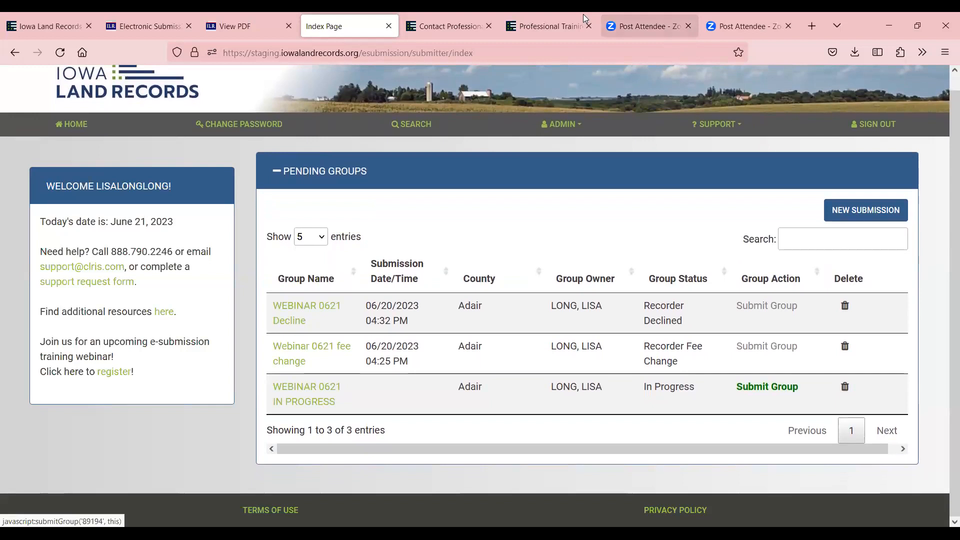
Open the WEBINAR 0621 IN PROGRESS group to view its single Affidavit - Transfer document
scroll(361, 386, "up", 1)
scroll(361, 386, "down", 1)
left_click(303, 388)
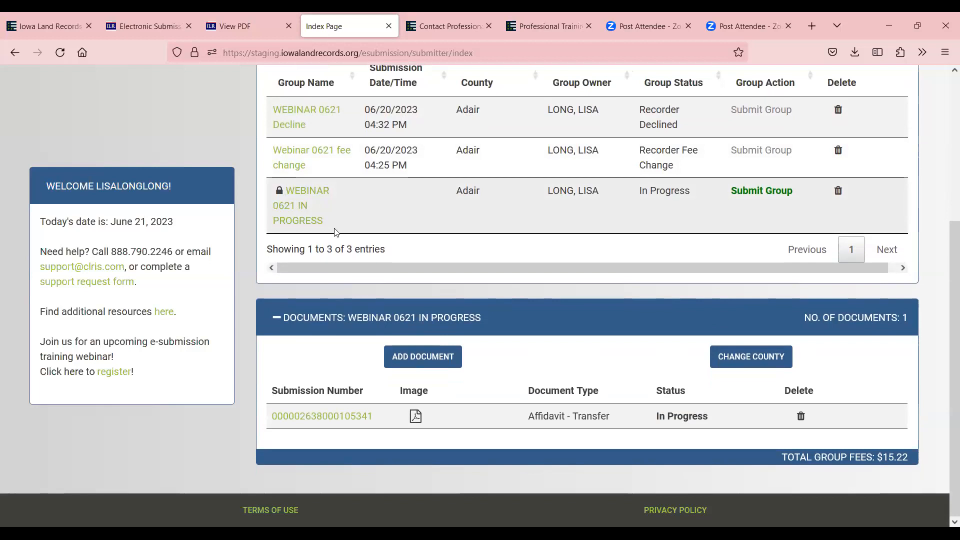
scroll(625, 313, "up", 4)
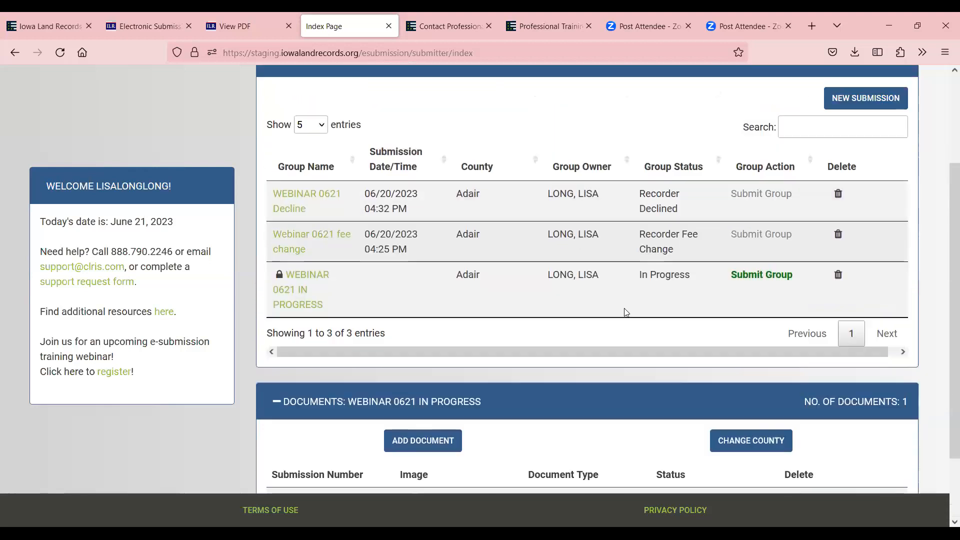
left_click(862, 226)
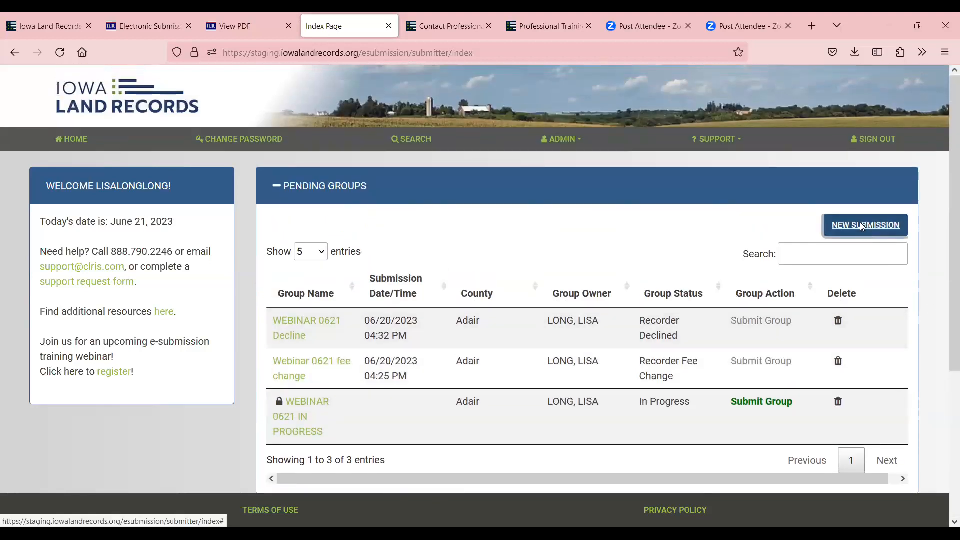
left_click(487, 208)
type("WEBIN")
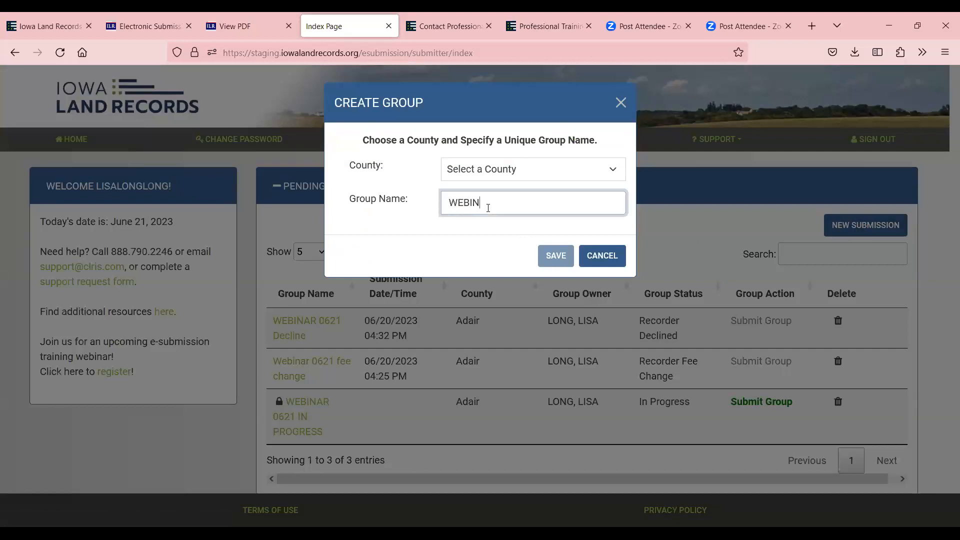
type("AR 0621 IN PROGRESS")
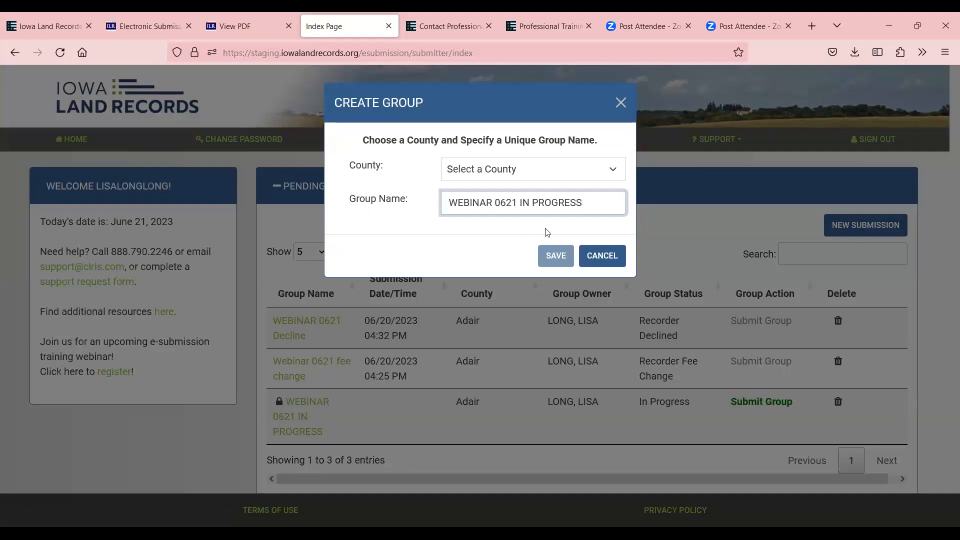
left_click(570, 253)
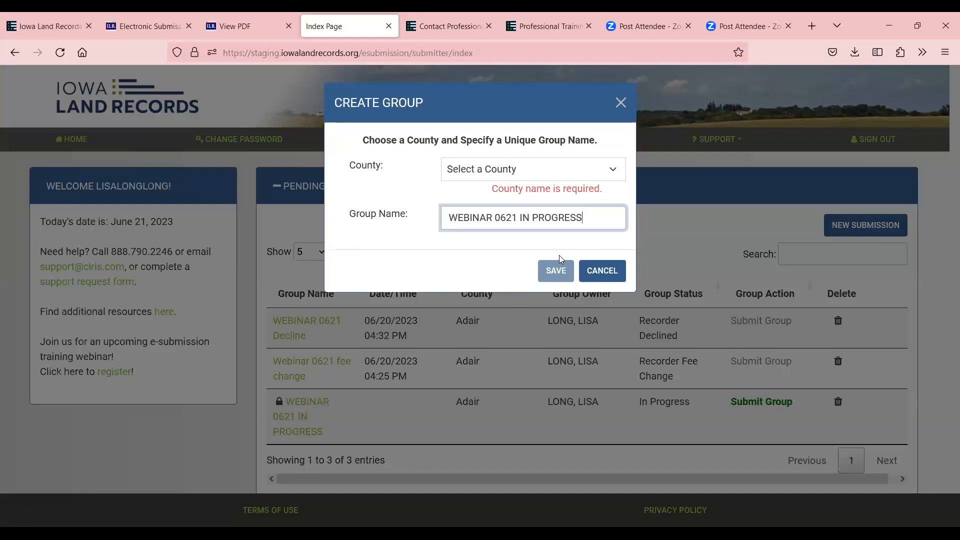
left_click(494, 176)
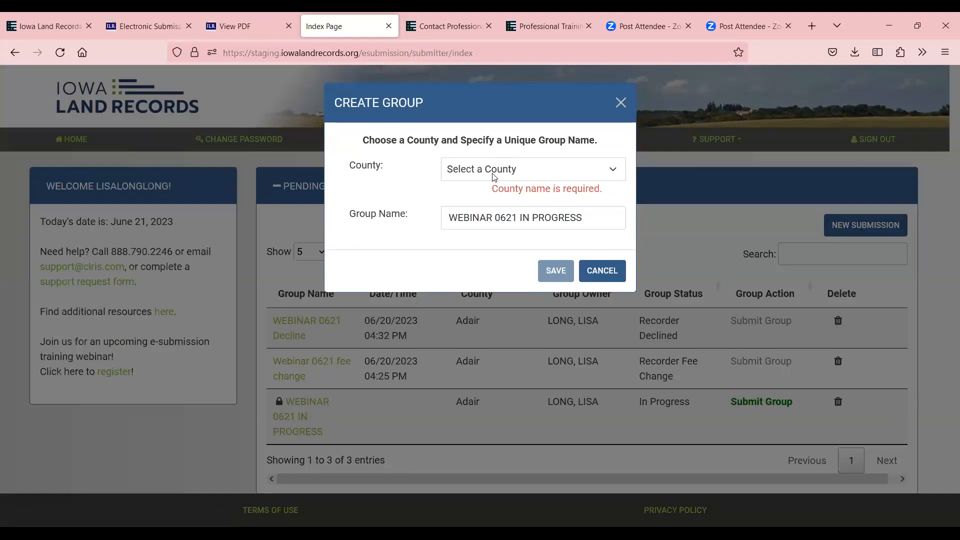
left_click(468, 208)
left_click(560, 270)
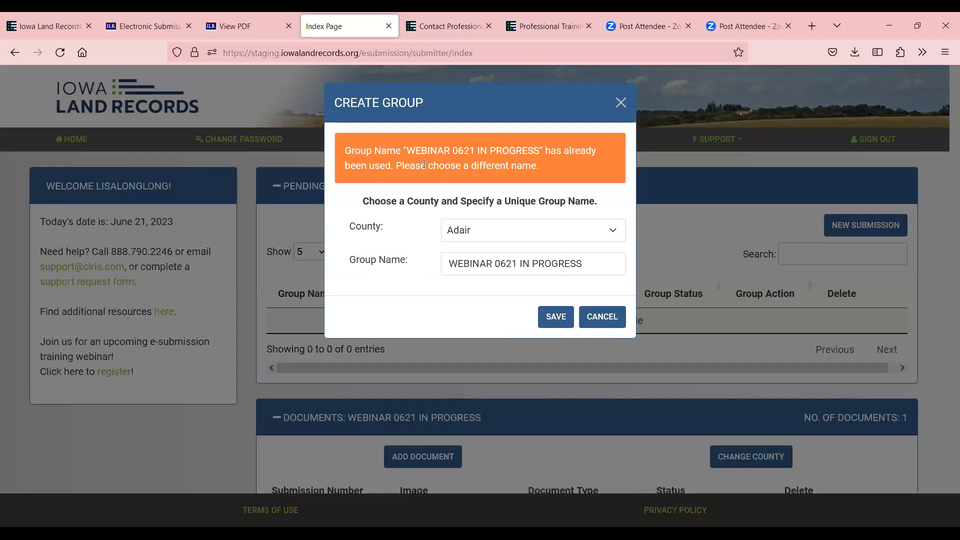
left_click(493, 265)
key("Delete")
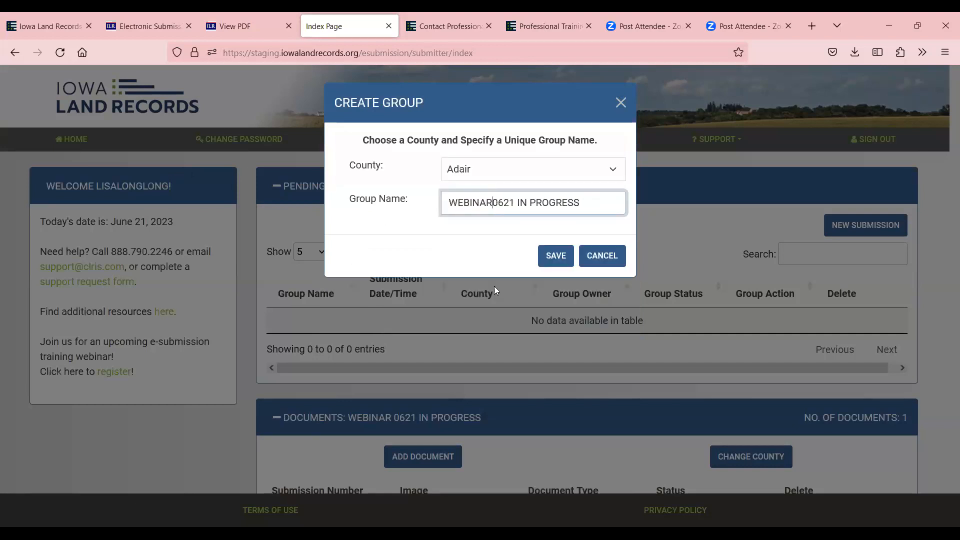
left_click(561, 258)
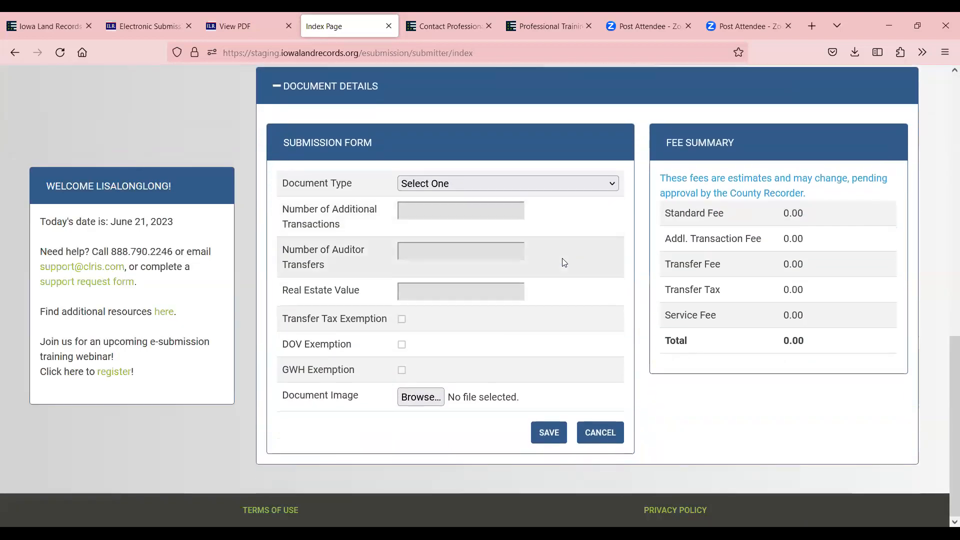
scroll(275, 415, "up", 4)
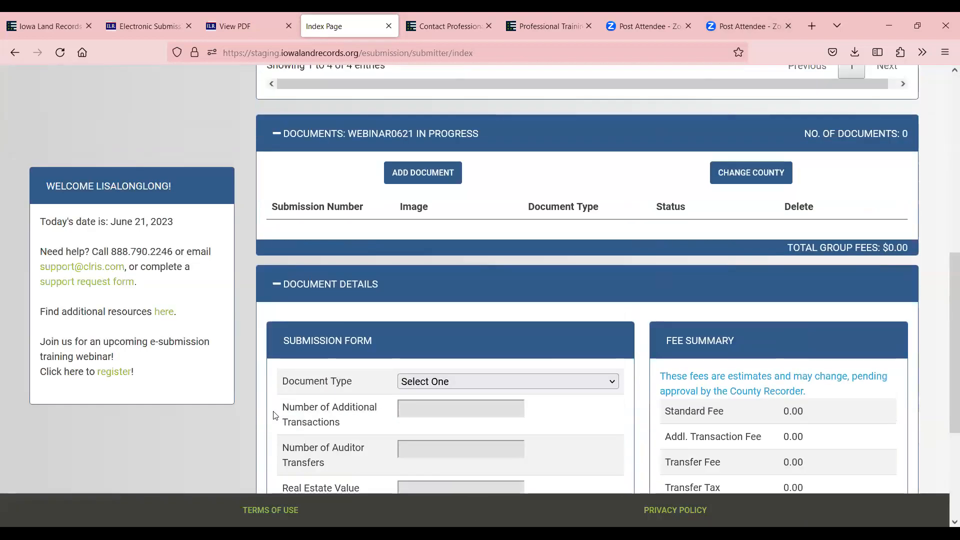
scroll(798, 281, "up", 5)
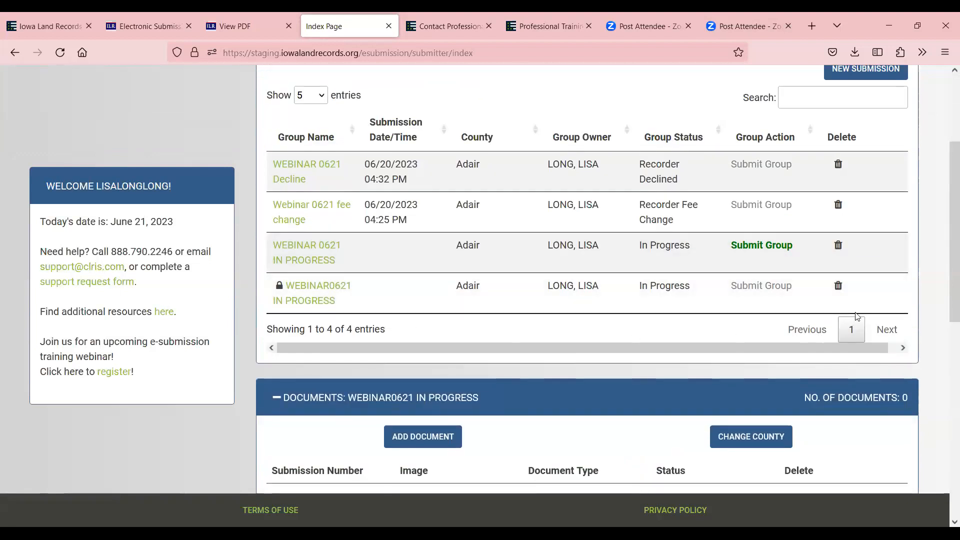
left_click(838, 285)
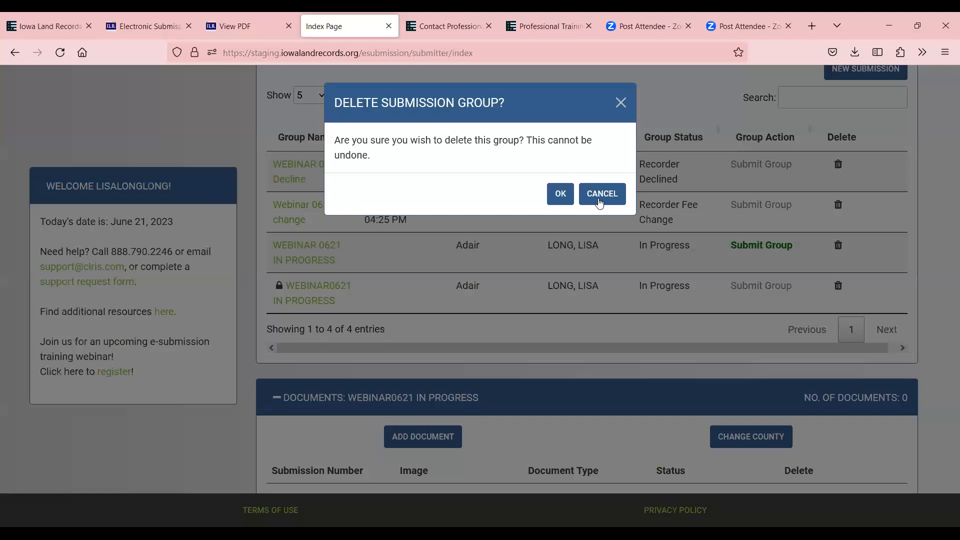
left_click(559, 195)
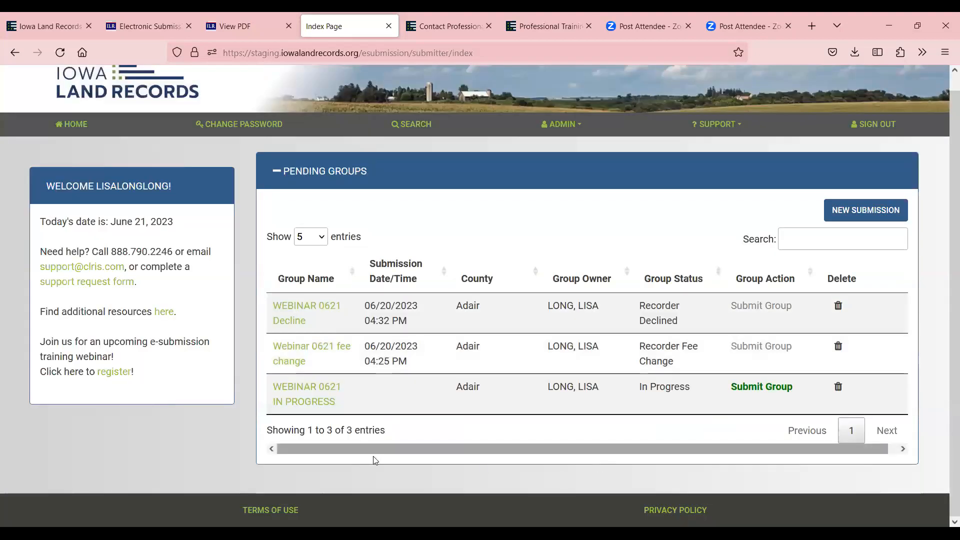
left_click(320, 400)
Submit WEBINAR 0621 IN PROGRESS, leaving only the Declined and Fee Change groups pending
scroll(325, 401, "down", 2)
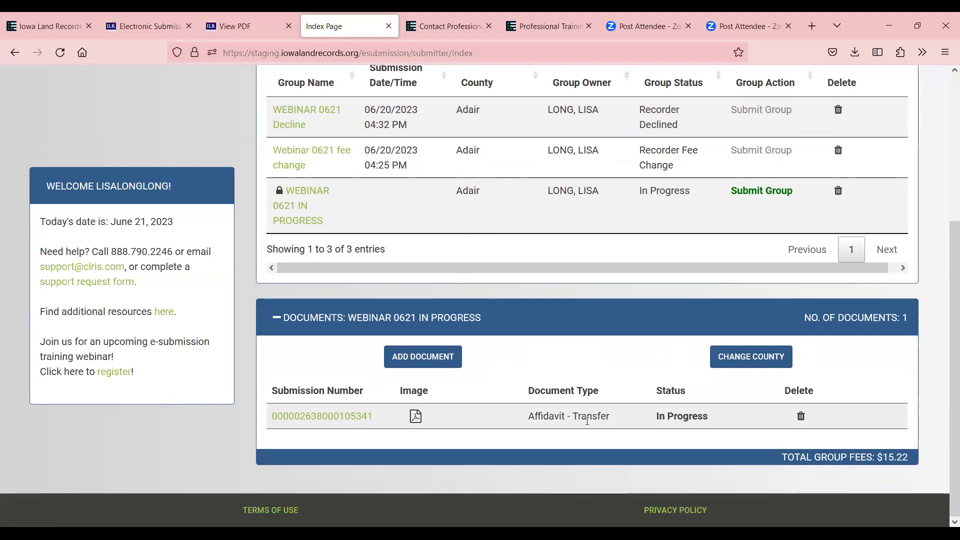
scroll(587, 421, "up", 1)
scroll(587, 421, "down", 1)
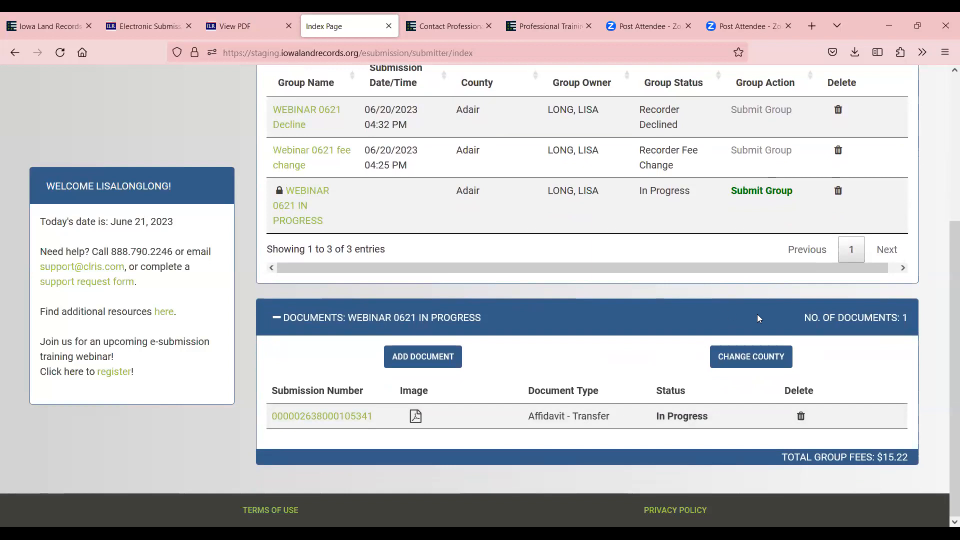
left_click(762, 191)
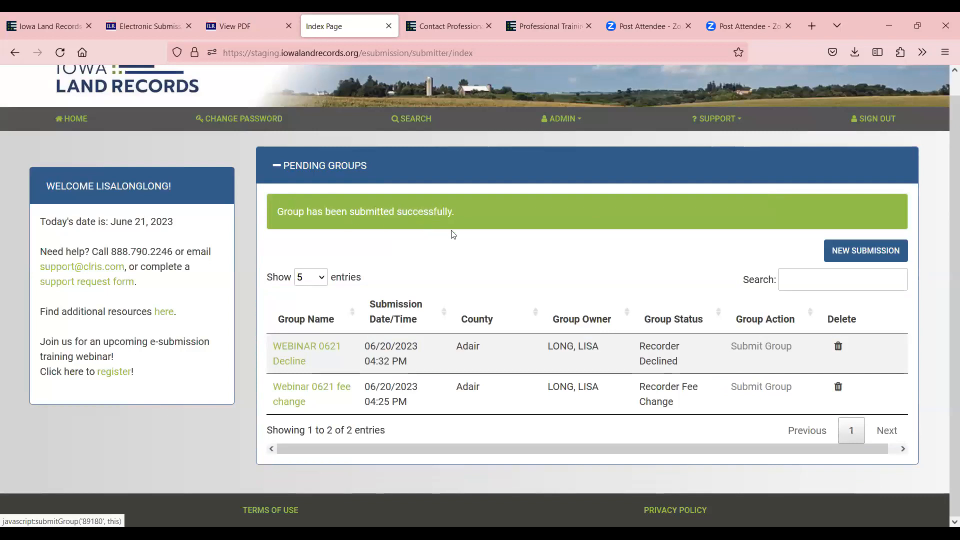
Return Home and open the WEBINAR 0621 Decline group's three Recorder Declined documents
left_click(76, 125)
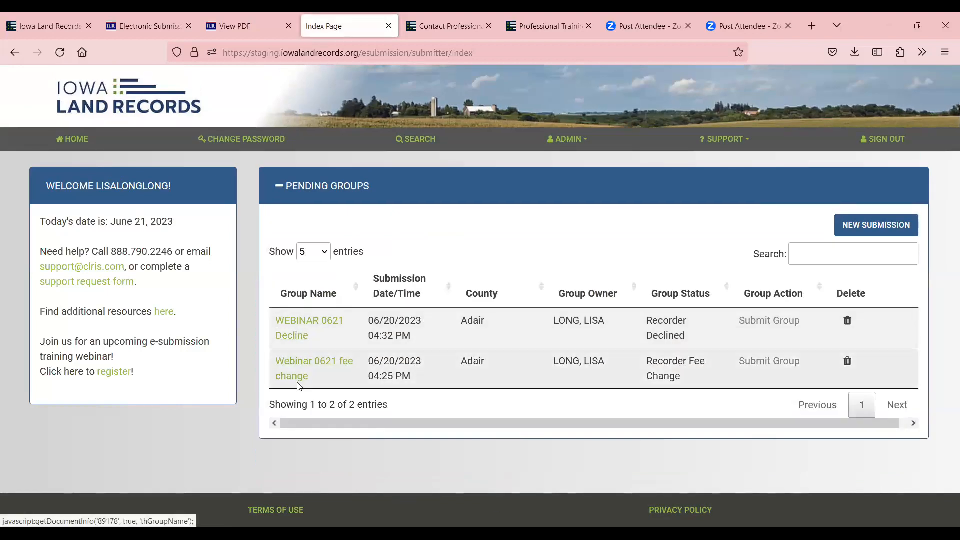
left_click(300, 341)
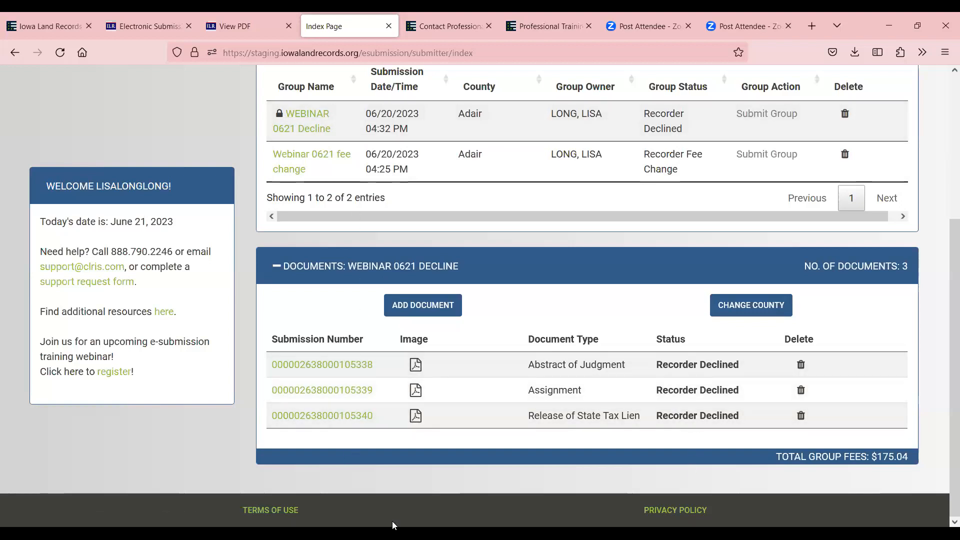
Open the declined Abstract of Judgment and read the recorder's request for a black-and-white scan
left_click(350, 365)
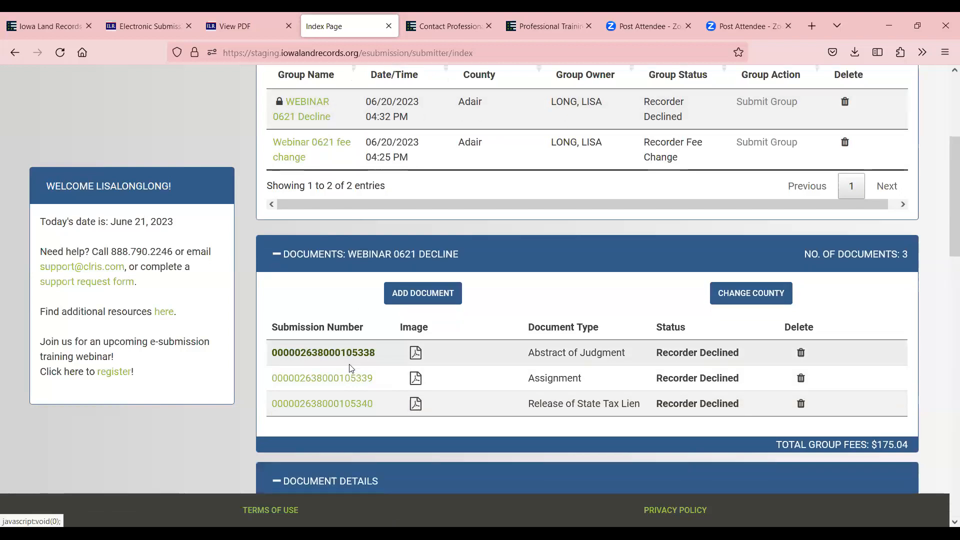
scroll(368, 377, "down", 5)
scroll(368, 371, "down", 2)
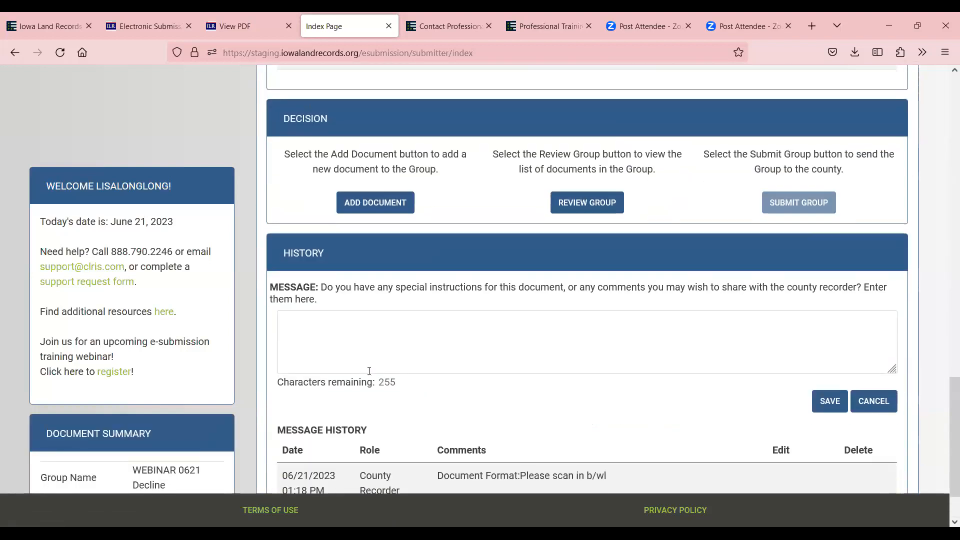
scroll(440, 435, "down", 4)
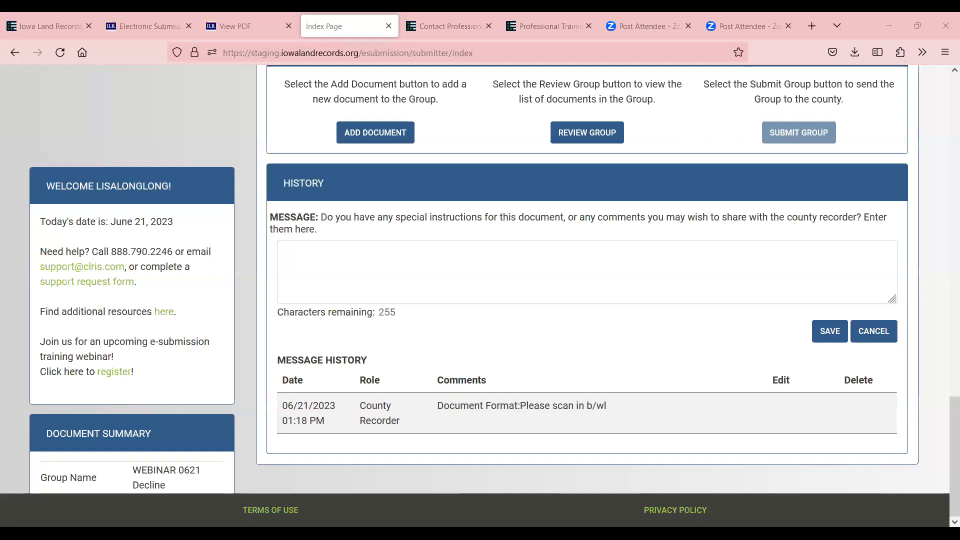
scroll(633, 308, "up", 2)
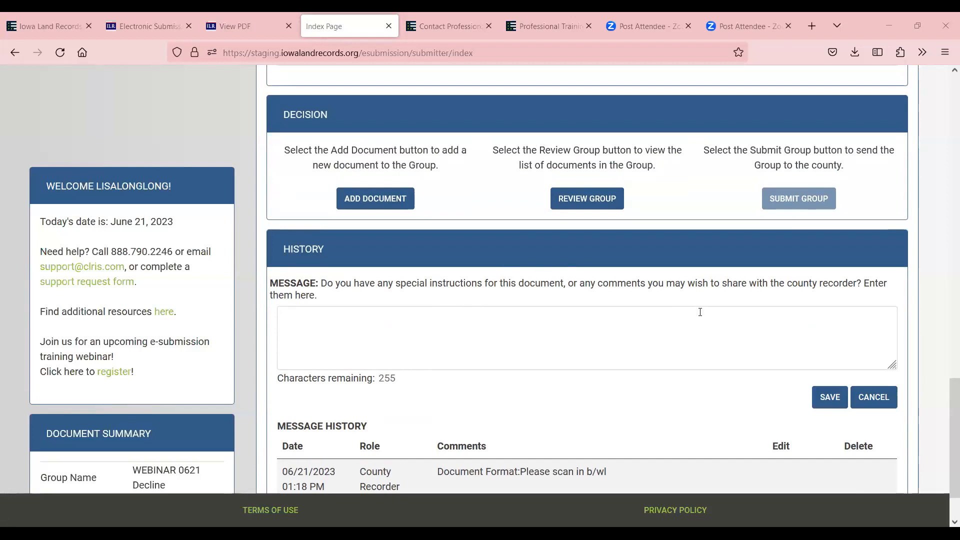
scroll(698, 317, "up", 5)
scroll(694, 319, "up", 3)
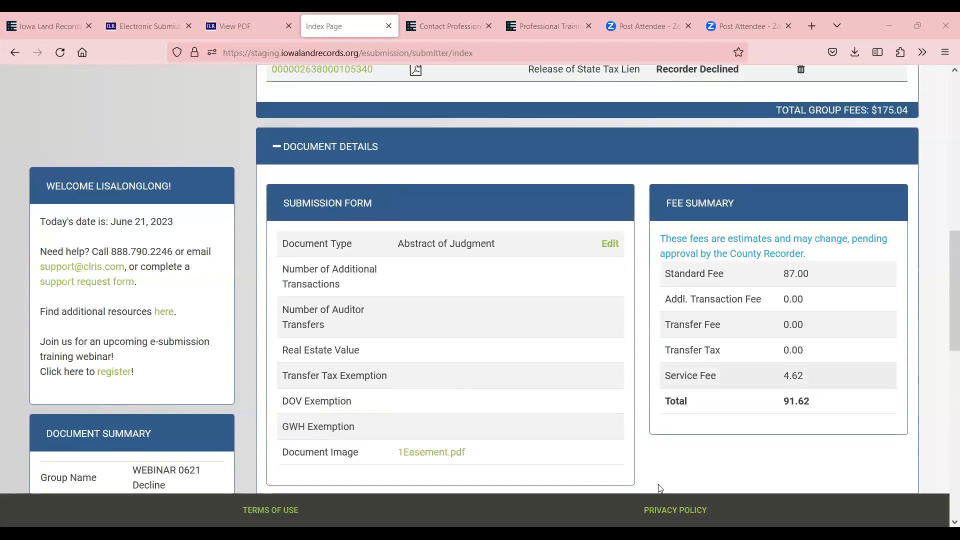
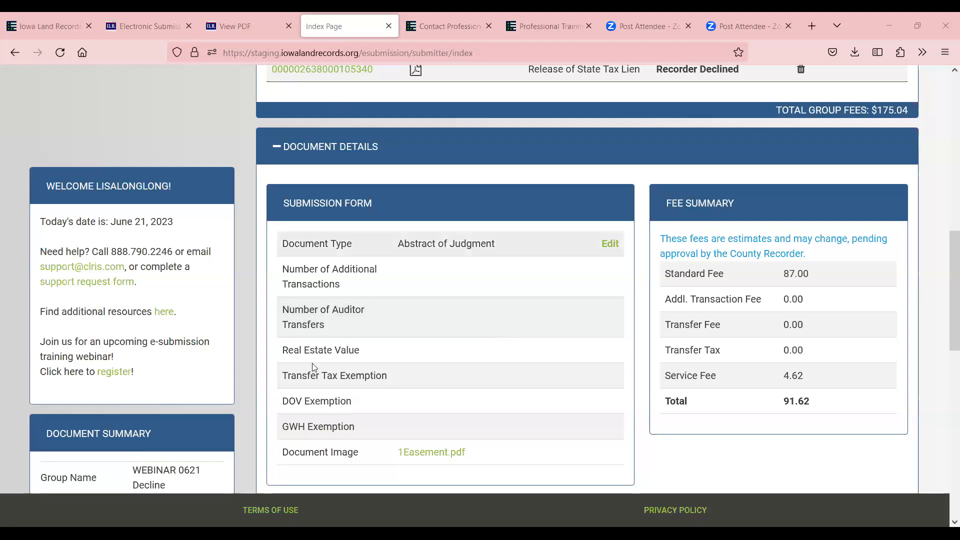
Edit the Abstract of Judgment submission, swap its image for 1DOV.pdf, and save
scroll(553, 361, "up", 5)
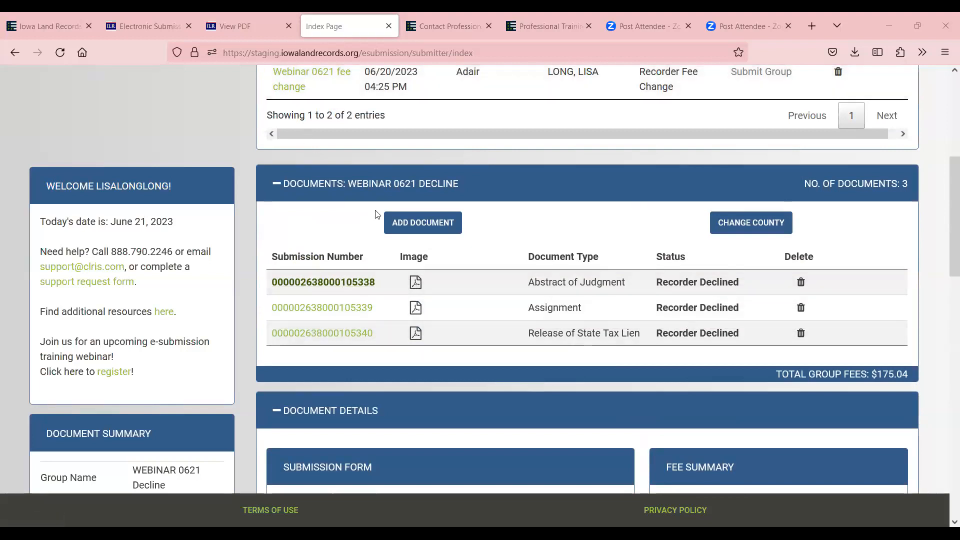
left_click(332, 283)
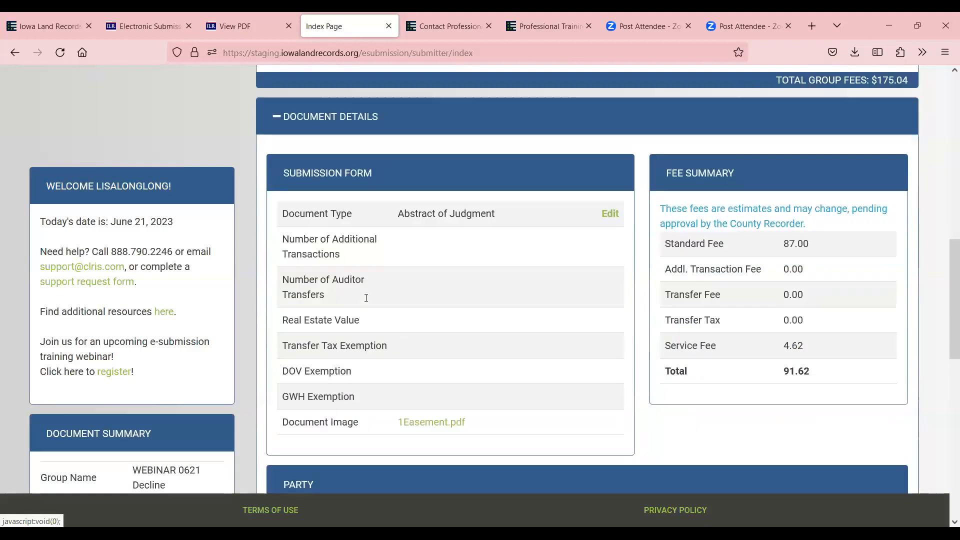
scroll(514, 424, "down", 10)
scroll(589, 424, "up", 10)
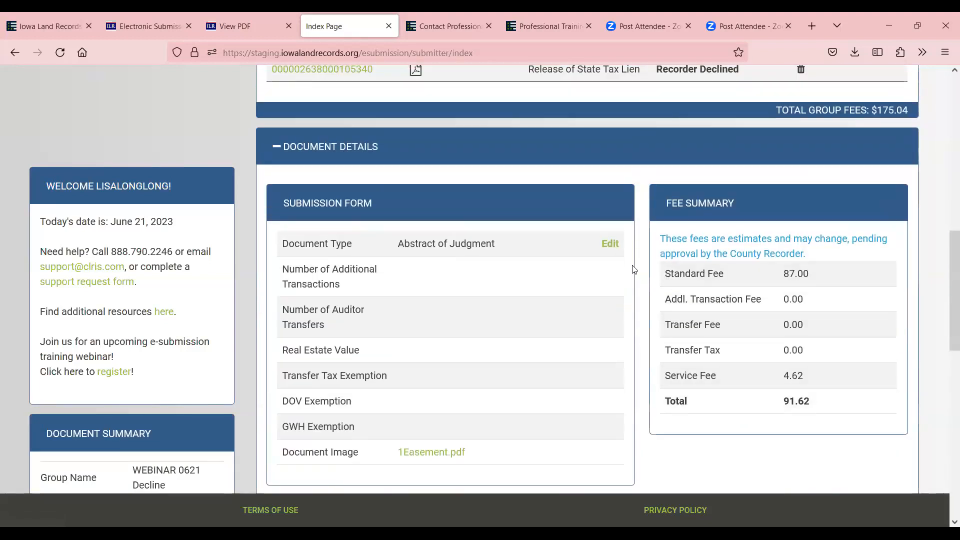
left_click(610, 244)
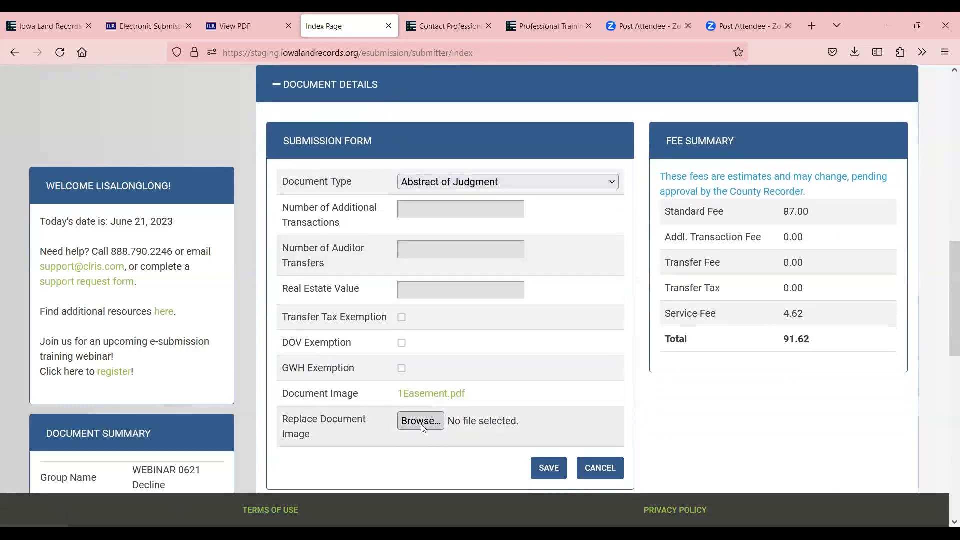
left_click(421, 423)
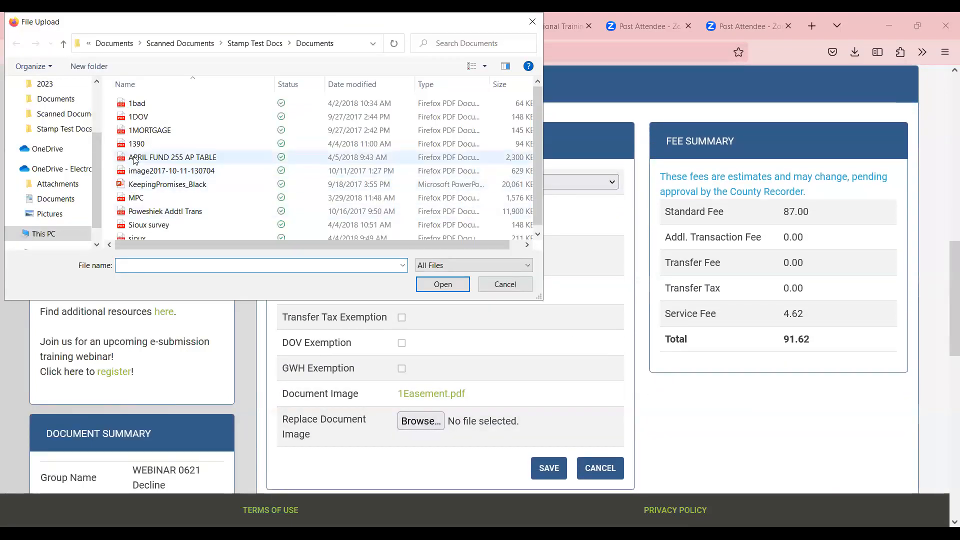
left_click(138, 117)
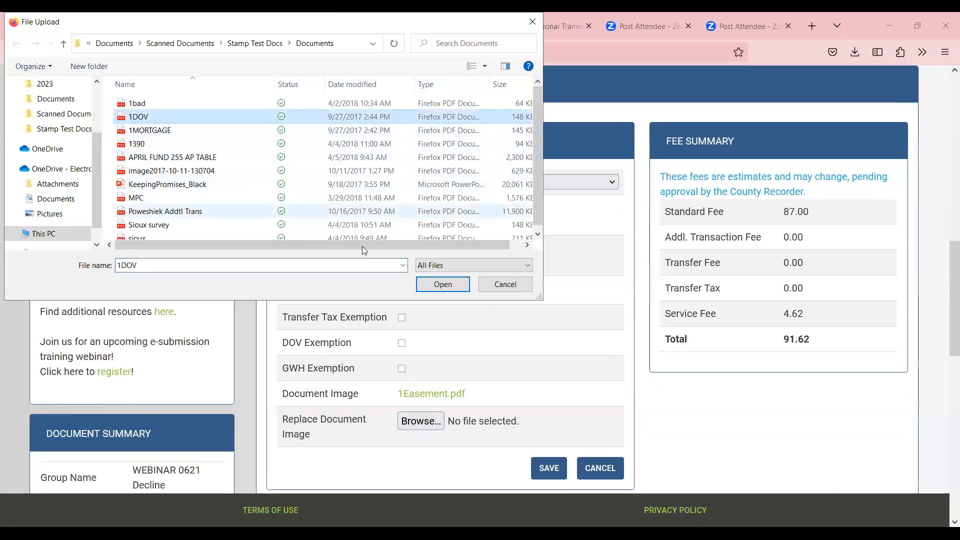
left_click(442, 283)
left_click(554, 468)
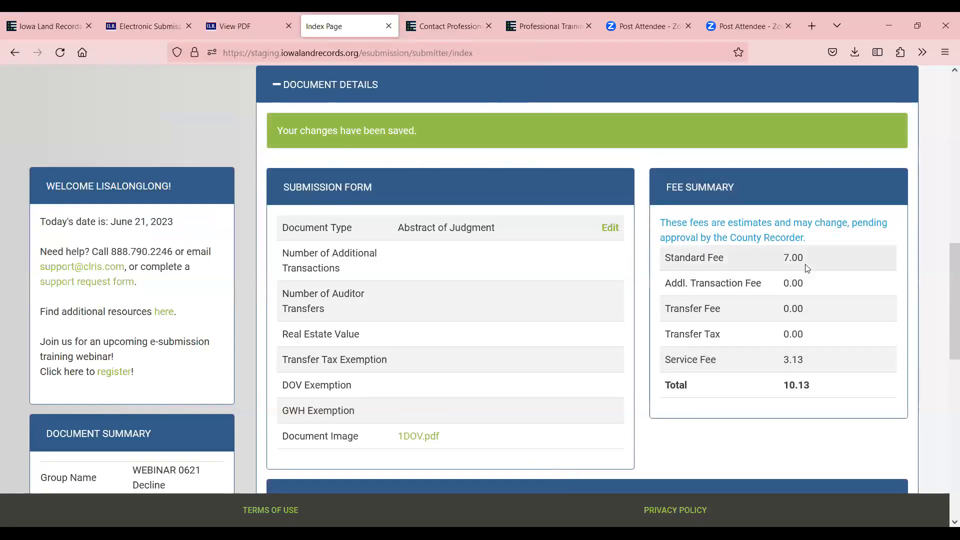
scroll(806, 277, "up", 4)
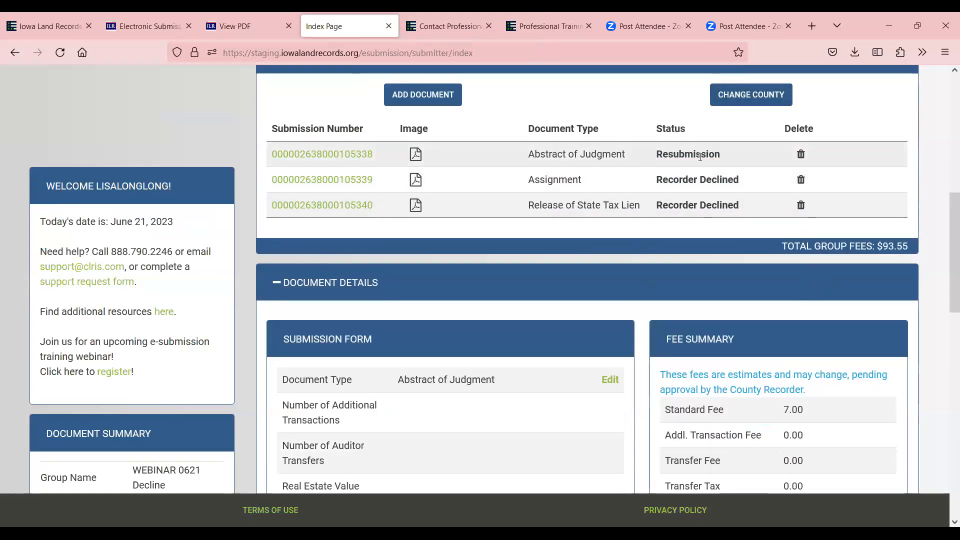
Open the Assignment submission and review its History
scroll(743, 169, "up", 4)
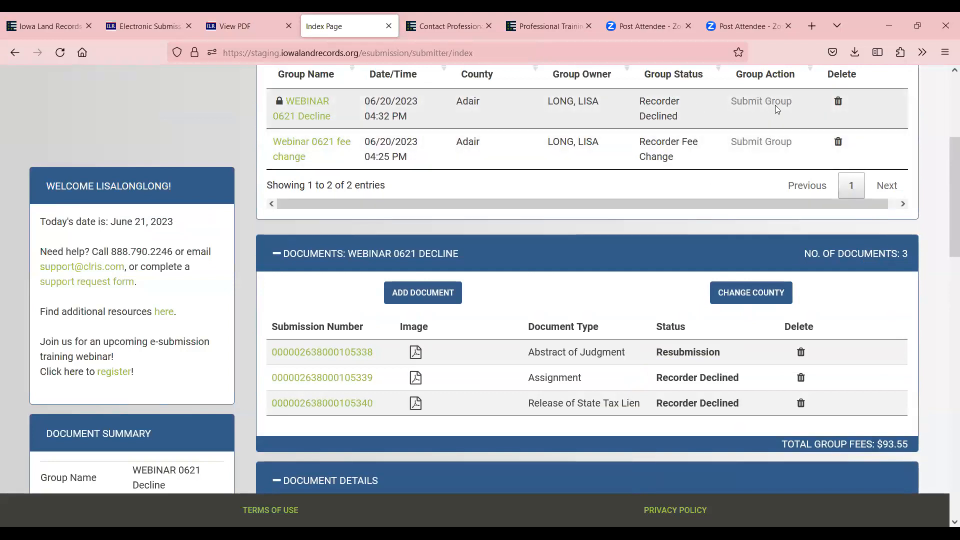
left_click(369, 379)
scroll(370, 383, "down", 5)
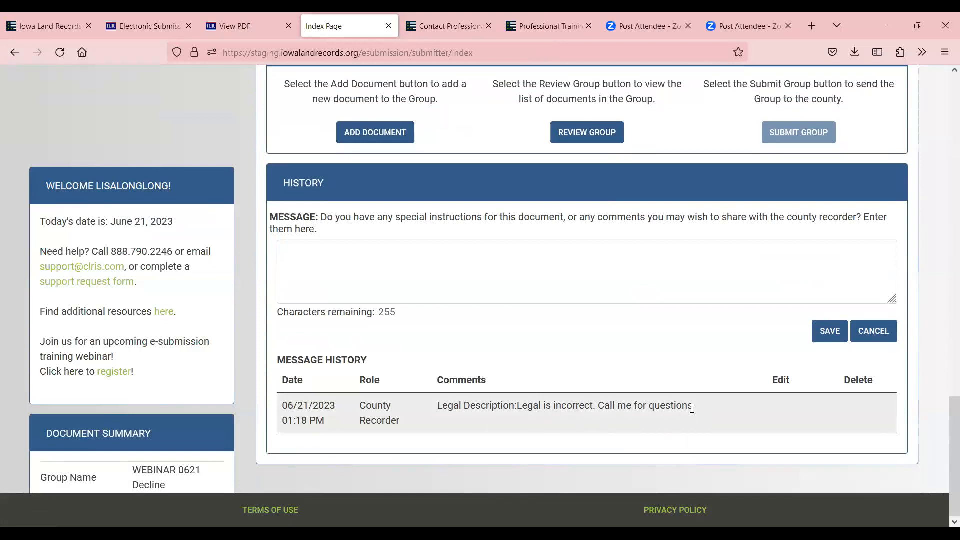
scroll(692, 412, "up", 7)
scroll(692, 415, "up", 5)
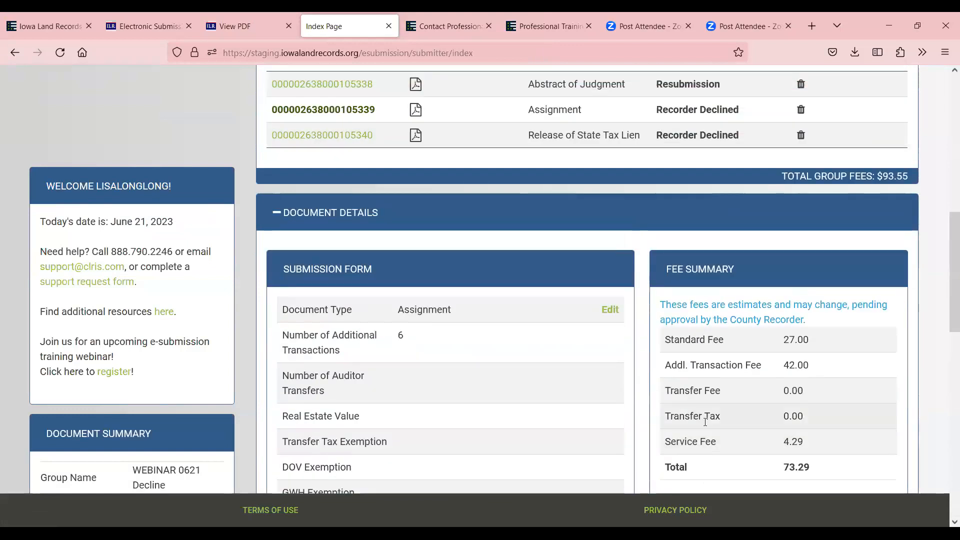
Change the Assignment's Number of Additional Transactions from 6 to 0 and save
left_click(609, 309)
left_click(422, 208)
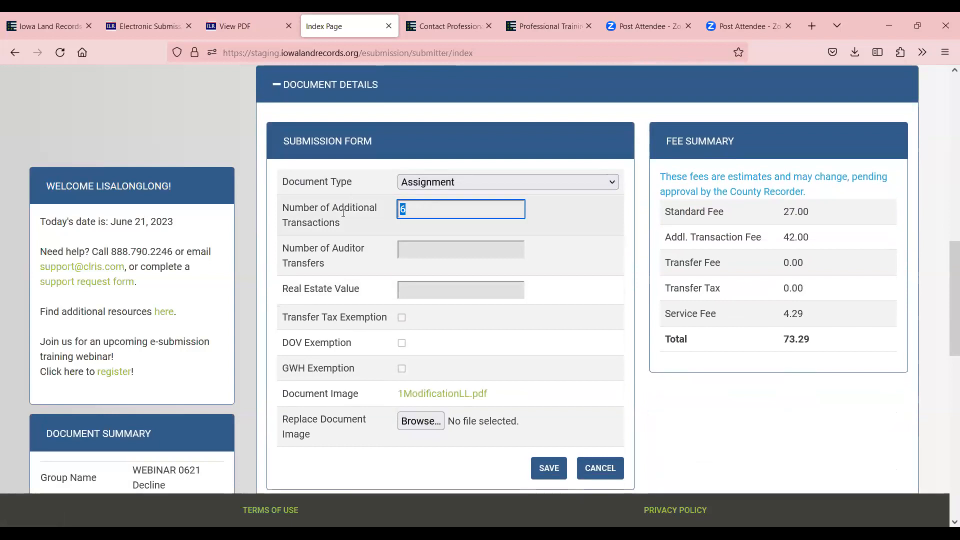
type("0")
left_click(550, 467)
scroll(577, 403, "down", 10)
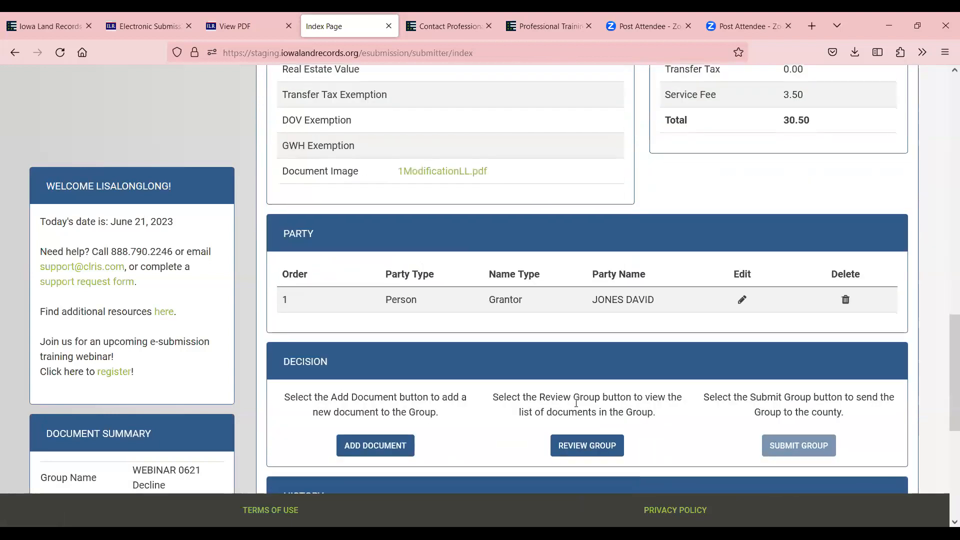
scroll(577, 403, "down", 3)
scroll(623, 388, "up", 15)
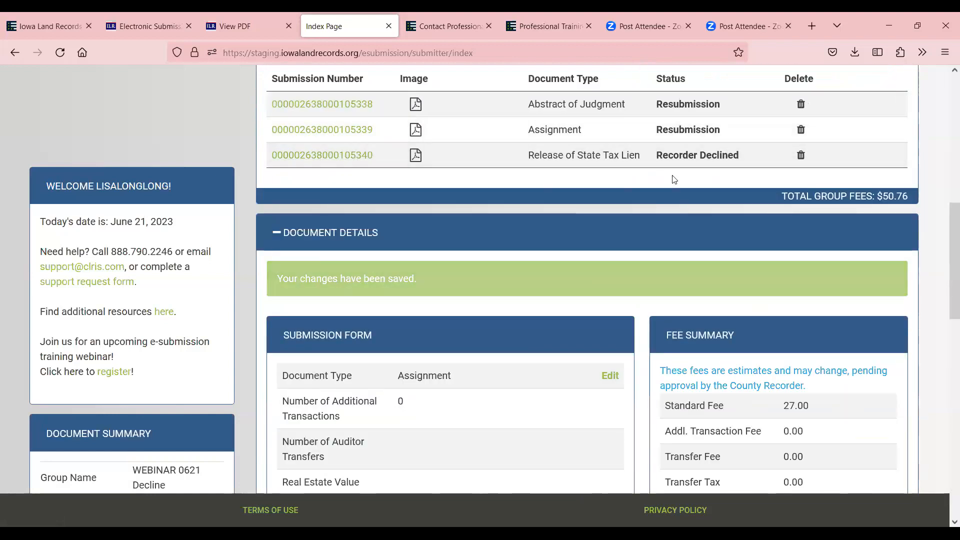
Delete the Release of State Tax Lien submission, then open the Assignment's details
left_click(330, 154)
scroll(635, 330, "down", 12)
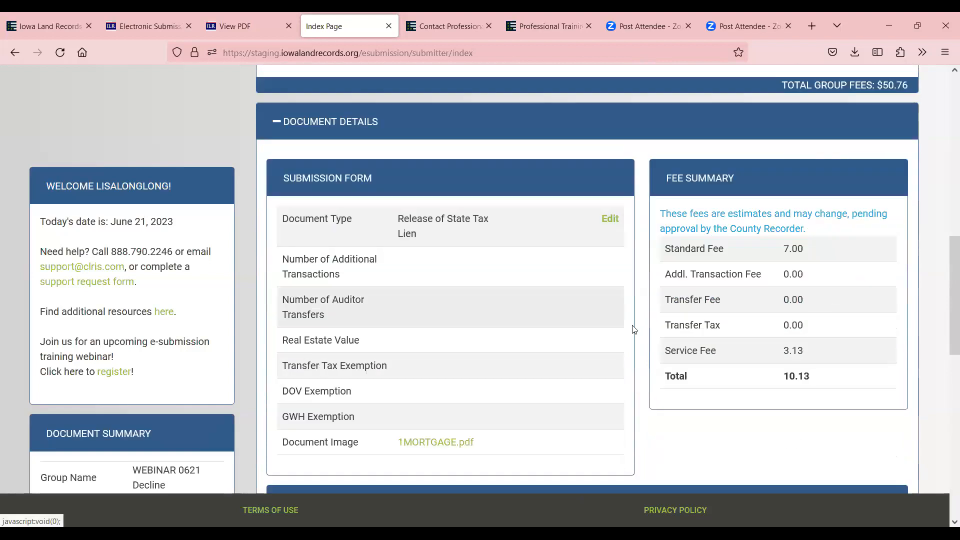
scroll(430, 320, "up", 15)
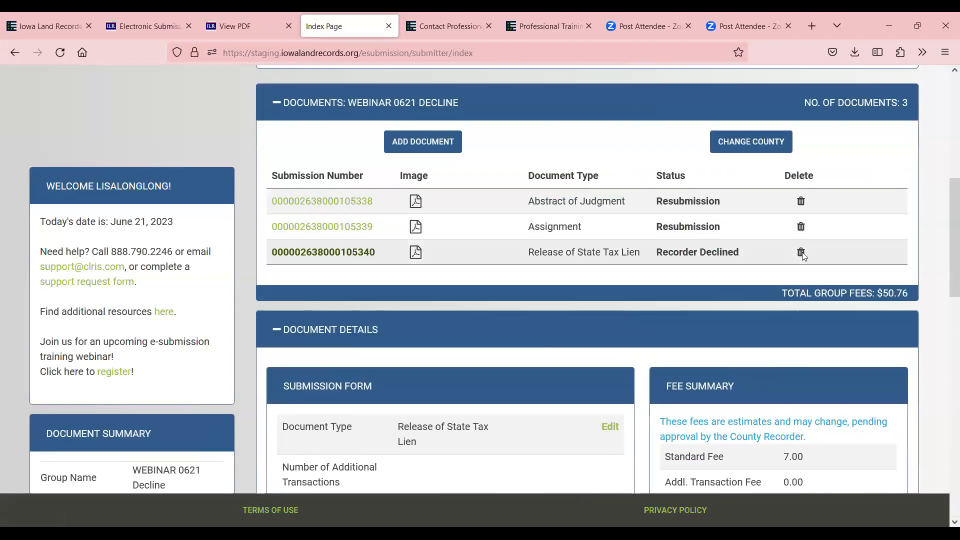
left_click(802, 252)
left_click(557, 194)
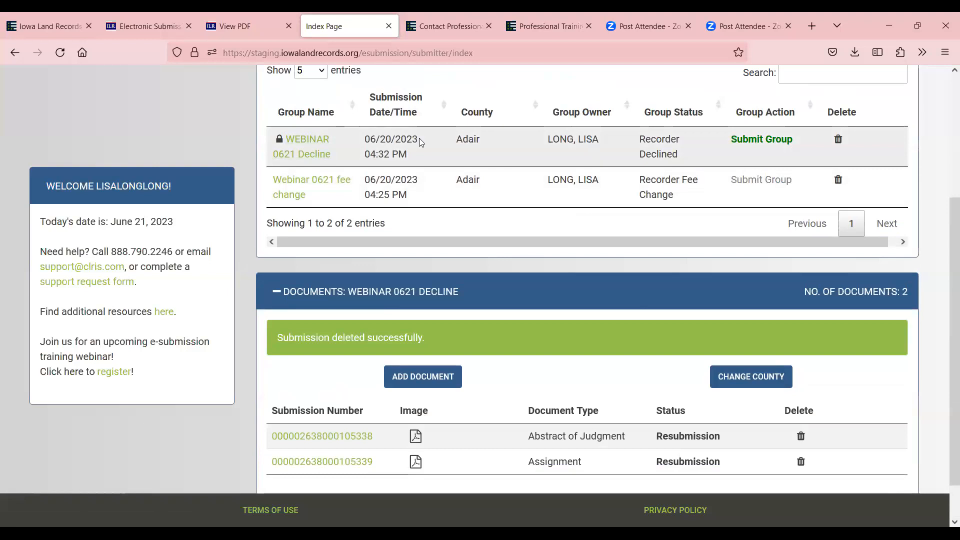
left_click(306, 142)
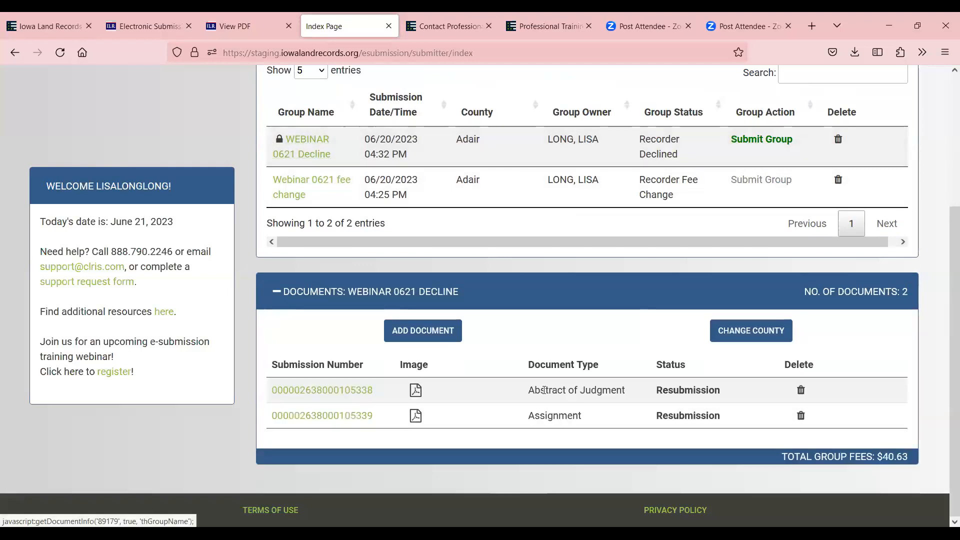
left_click(367, 419)
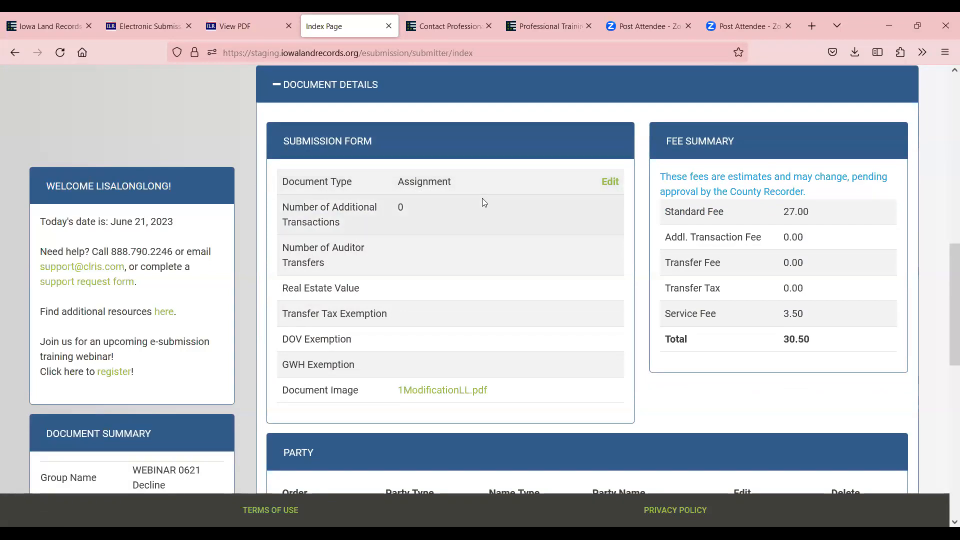
Enter 1 additional transaction for the Assignment and save, adding a 7.00 fee
left_click(605, 183)
type("1")
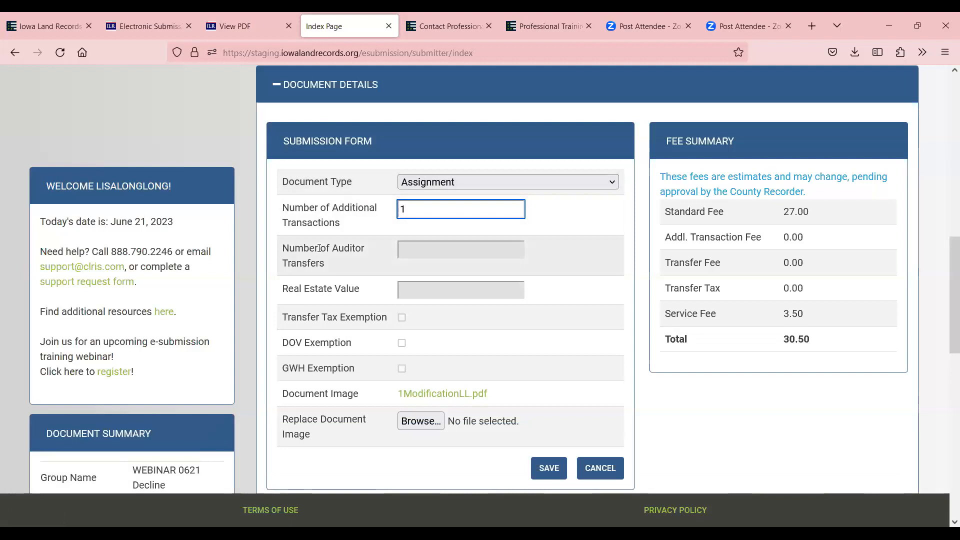
left_click(560, 469)
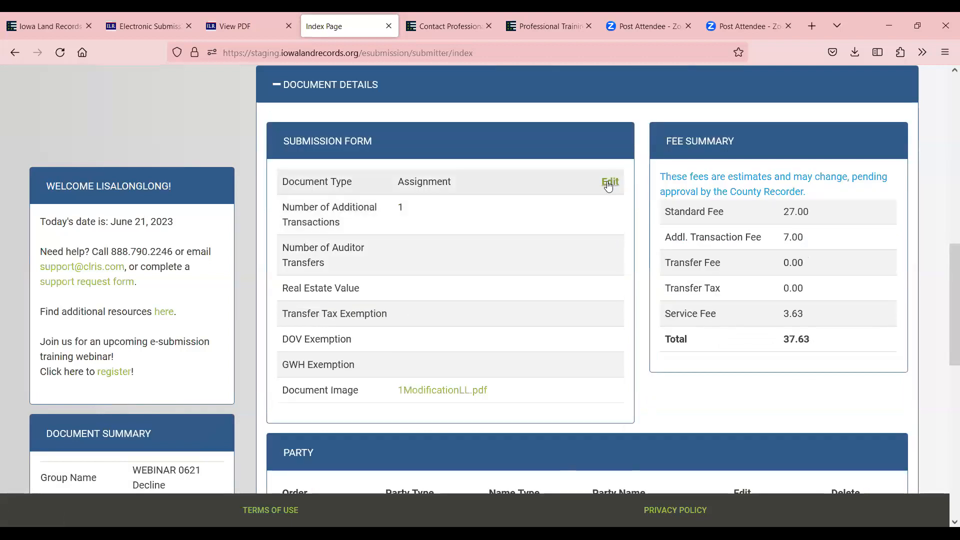
Set the Assignment's Document Type to Satisfaction of Lien and save
left_click(610, 181)
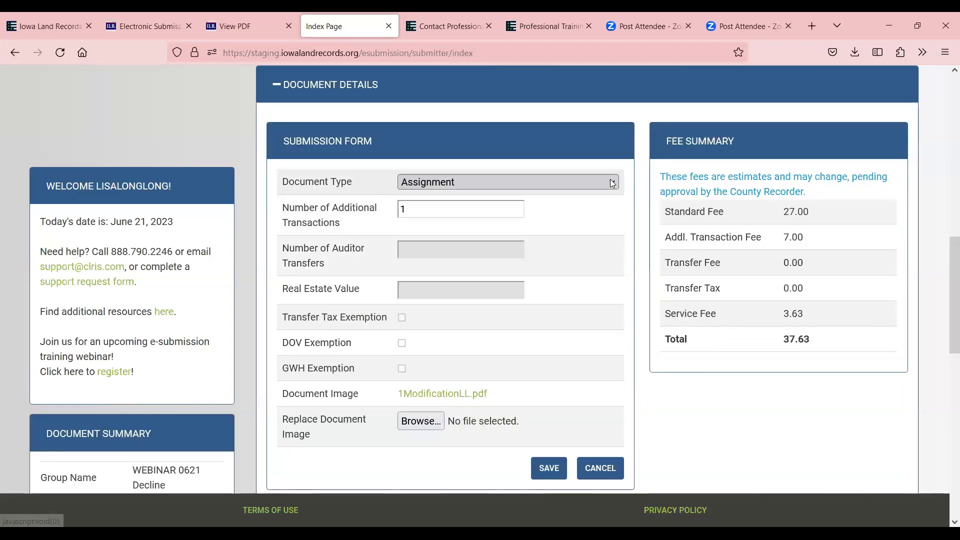
left_click(570, 184)
key("s")
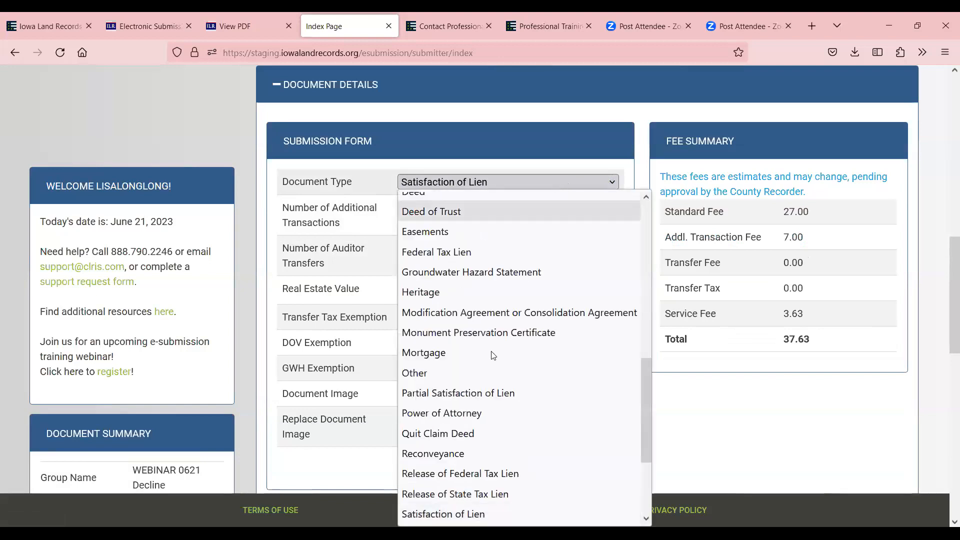
left_click(449, 512)
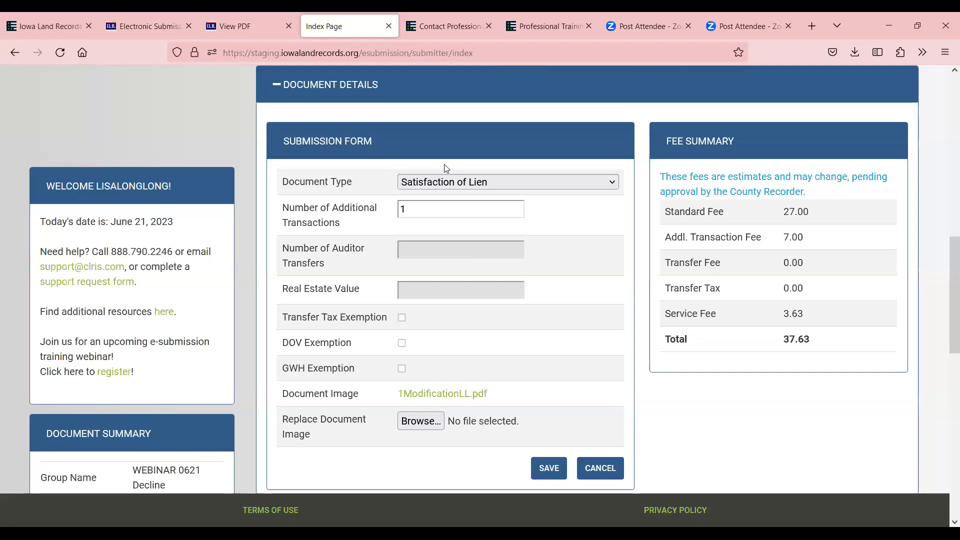
left_click(553, 468)
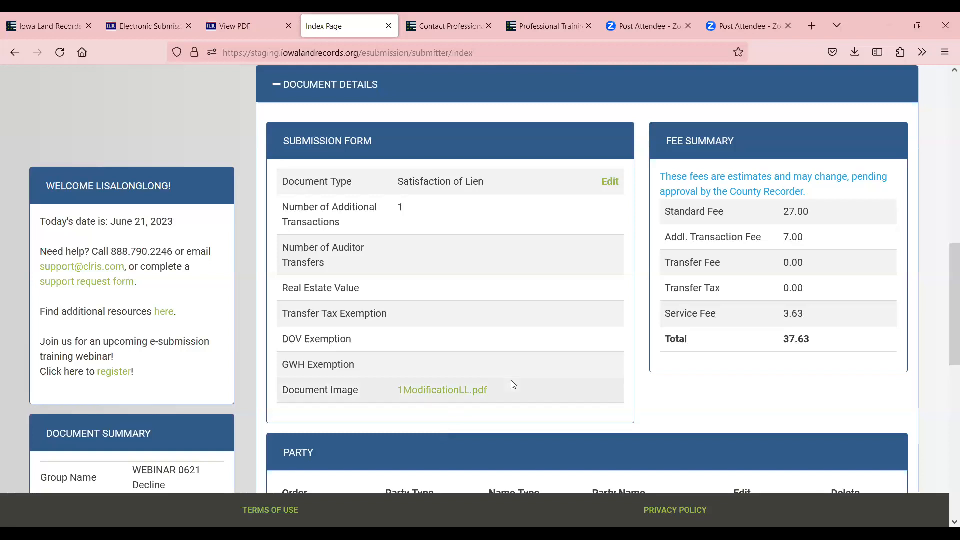
scroll(435, 216, "up", 5)
Submit the WEBINAR 0621 Decline group, then open the Webinar 0621 fee change group
scroll(734, 245, "up", 3)
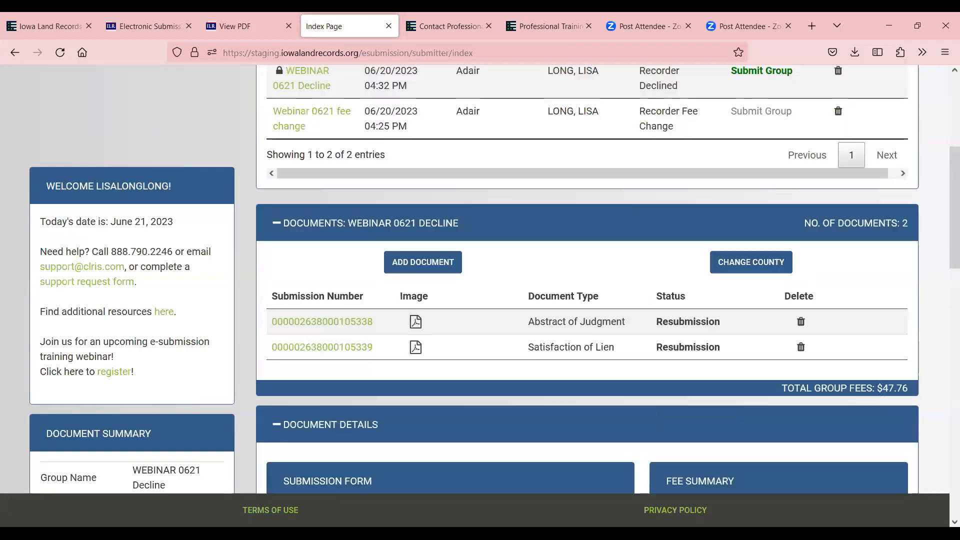
left_click(773, 128)
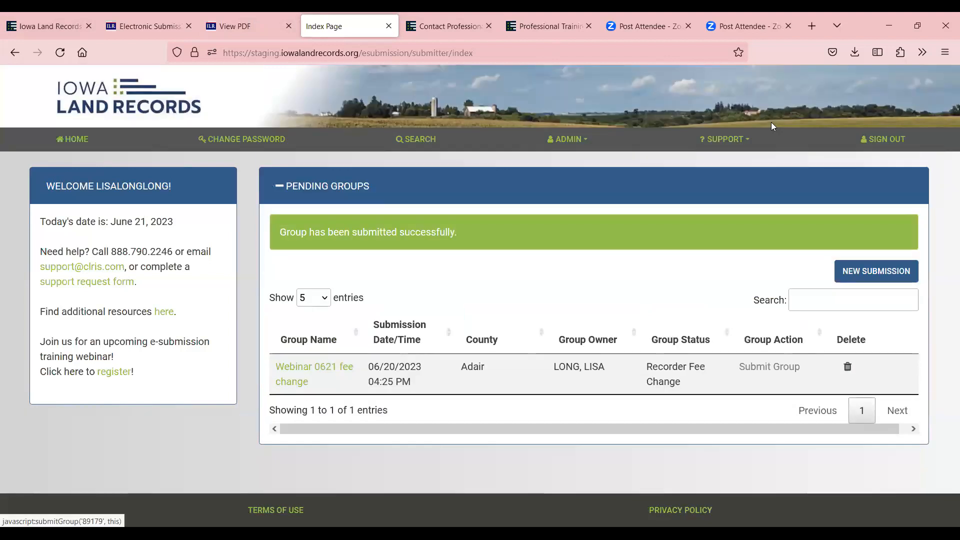
left_click(315, 368)
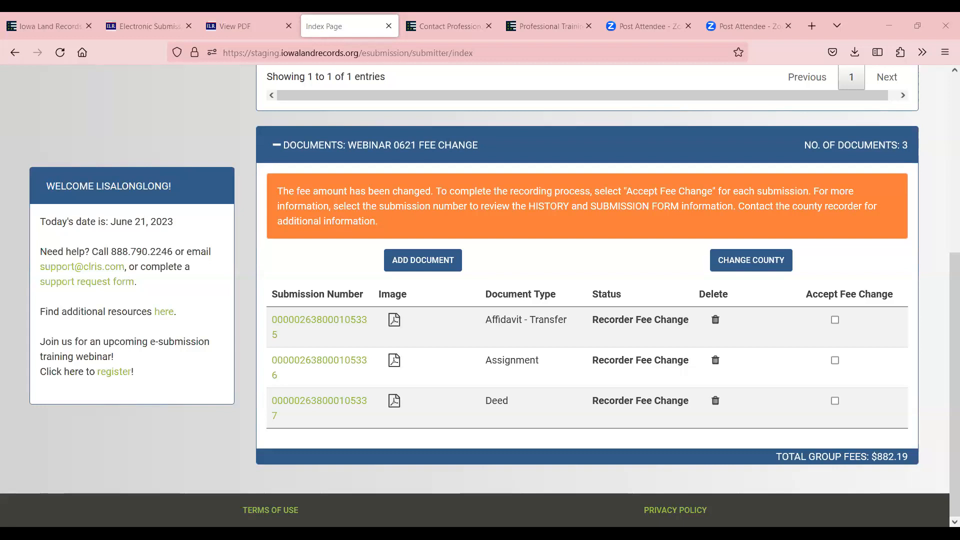
Review the Deed and Affidavit - Transfer submissions' details and History
left_click(348, 401)
scroll(357, 380, "up", 5)
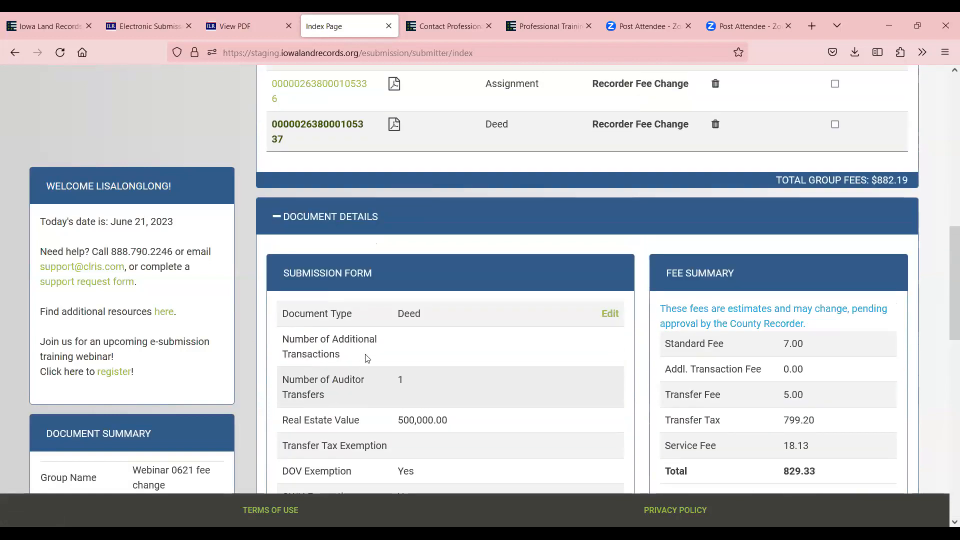
left_click(339, 182)
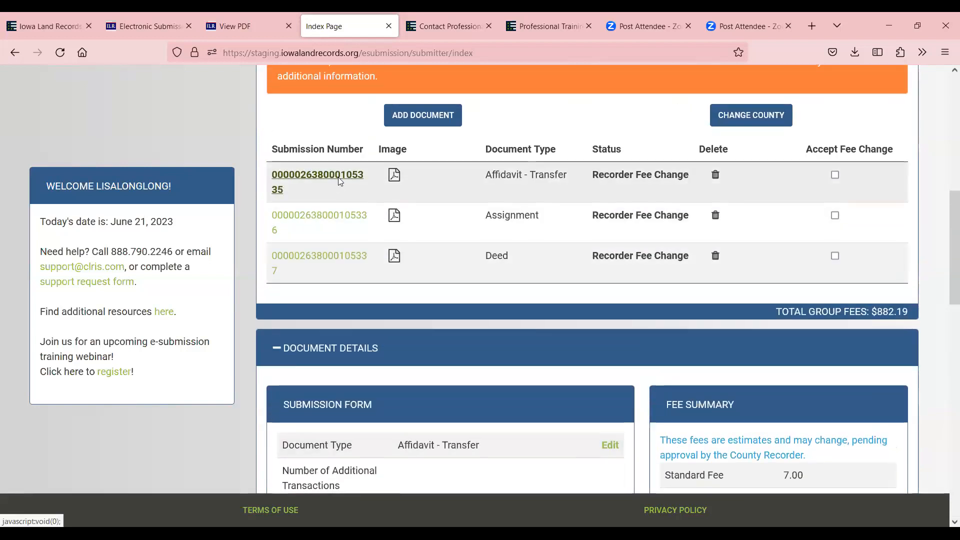
scroll(602, 367, "down", 6)
scroll(602, 368, "down", 4)
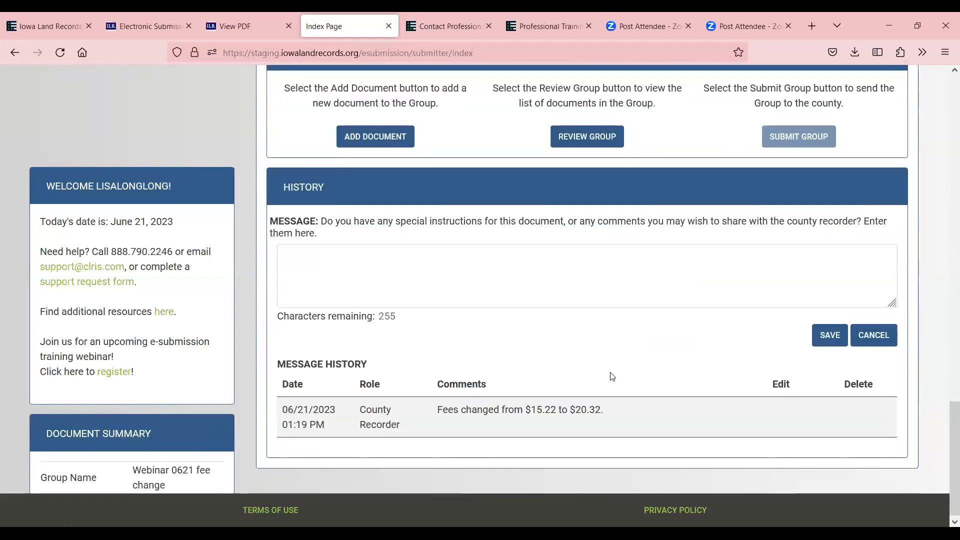
scroll(613, 408, "up", 10)
scroll(796, 423, "up", 9)
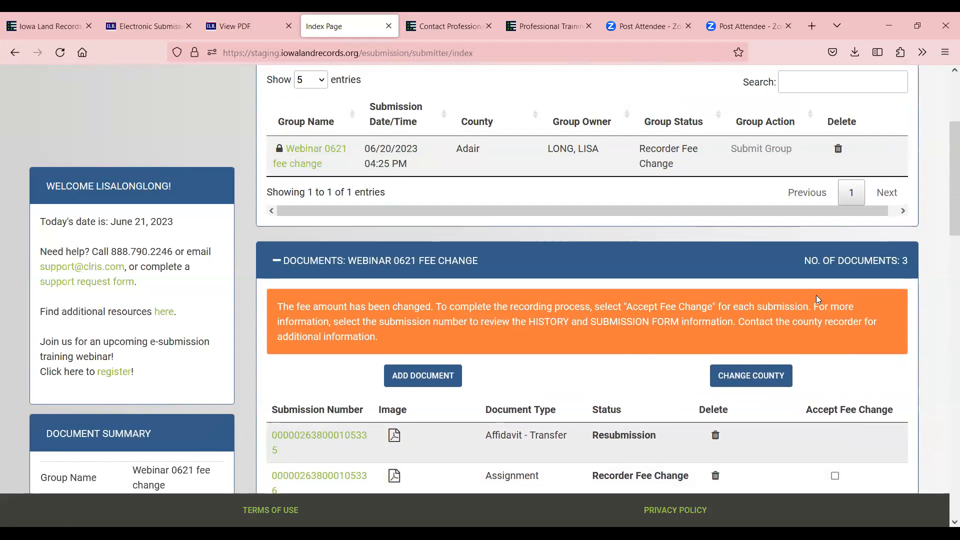
scroll(739, 247, "down", 2)
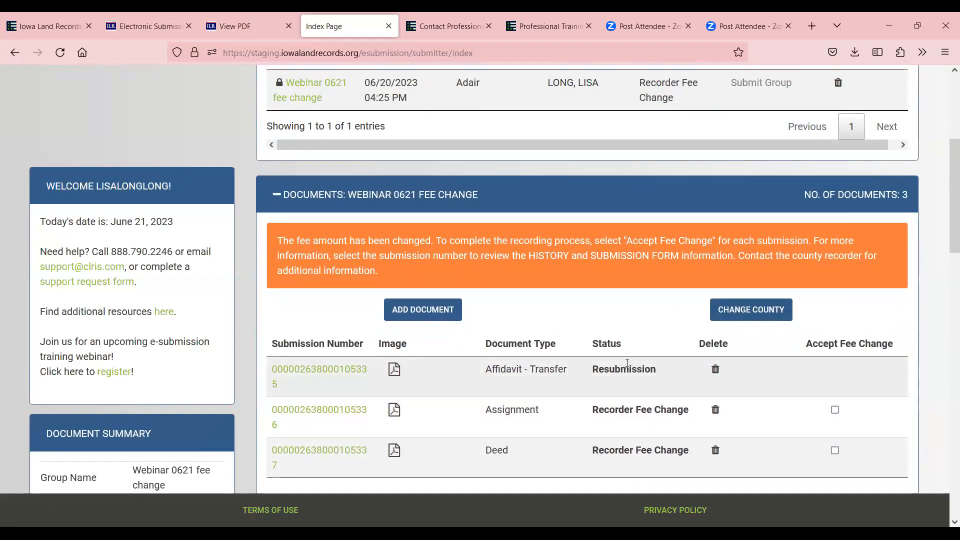
scroll(637, 358, "down", 4)
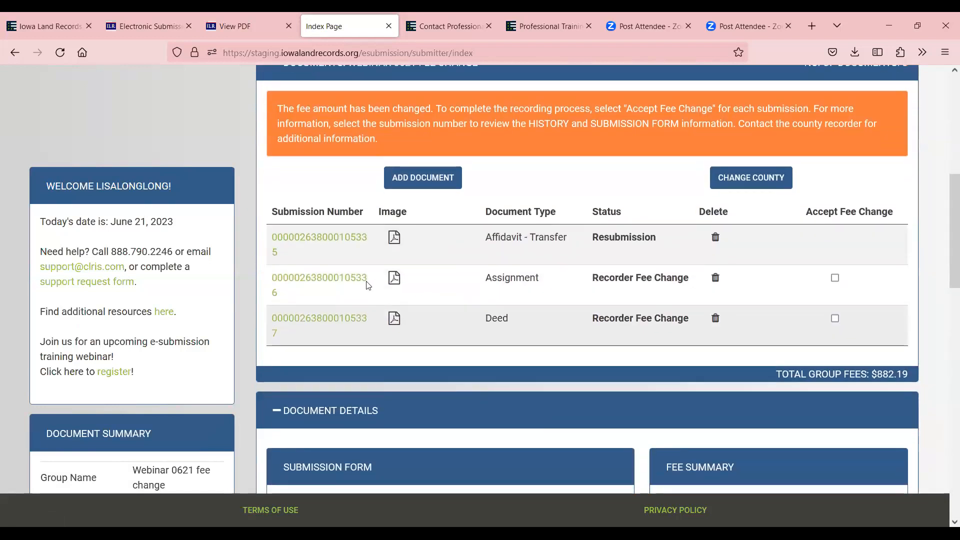
Review the Assignment's History and accept its fee change
left_click(329, 284)
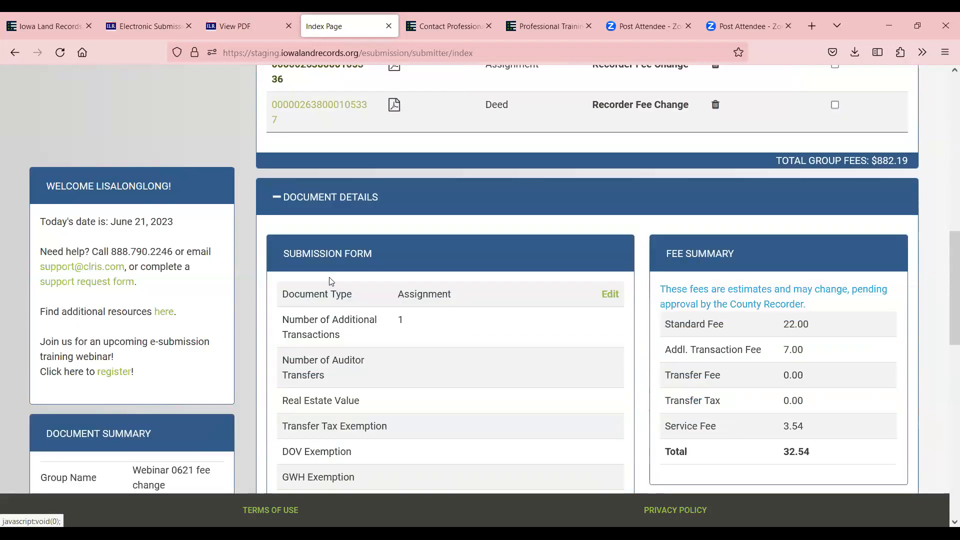
scroll(414, 228, "down", 10)
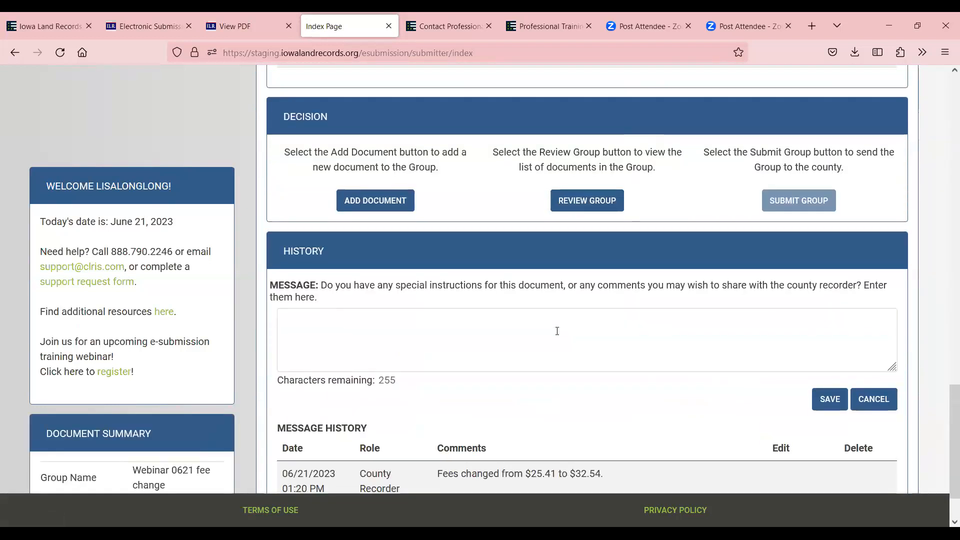
scroll(589, 420, "up", 10)
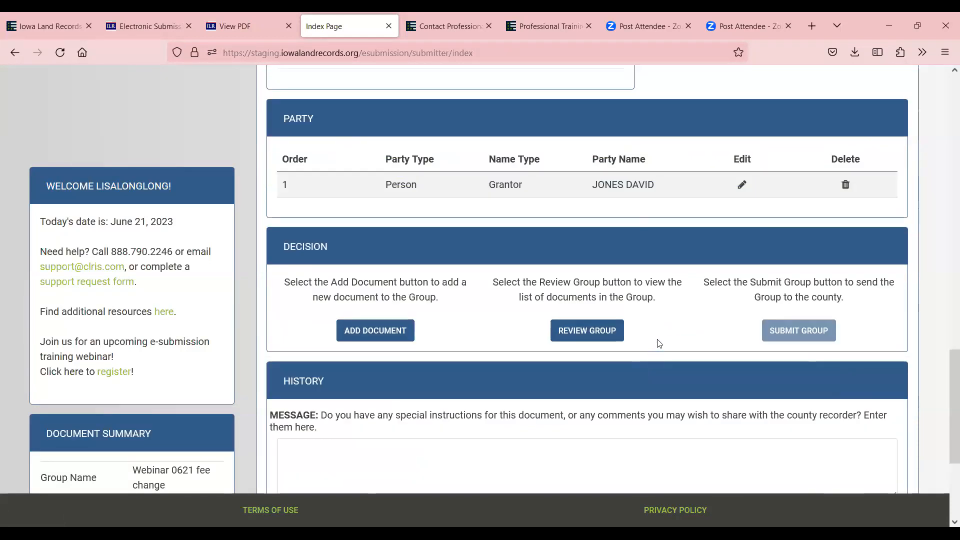
scroll(754, 270, "up", 4)
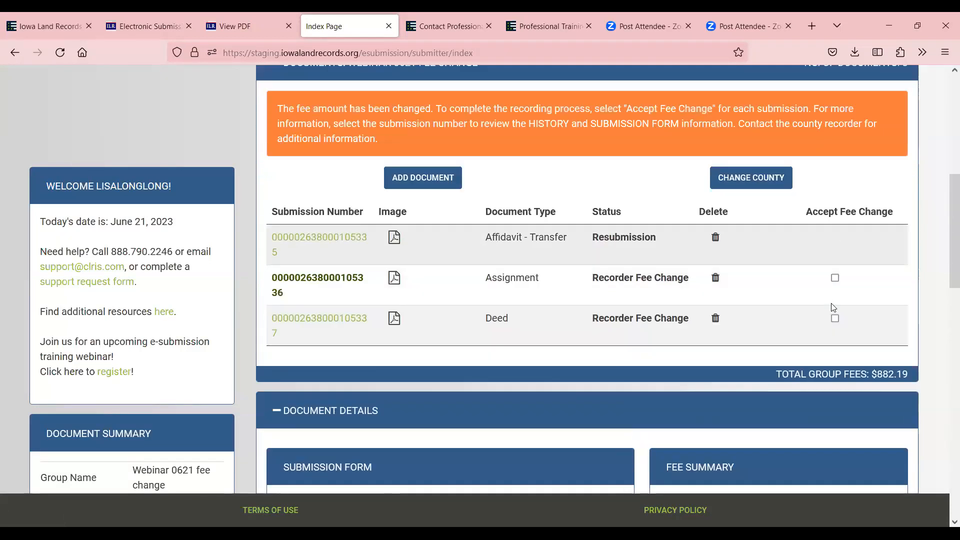
left_click(835, 278)
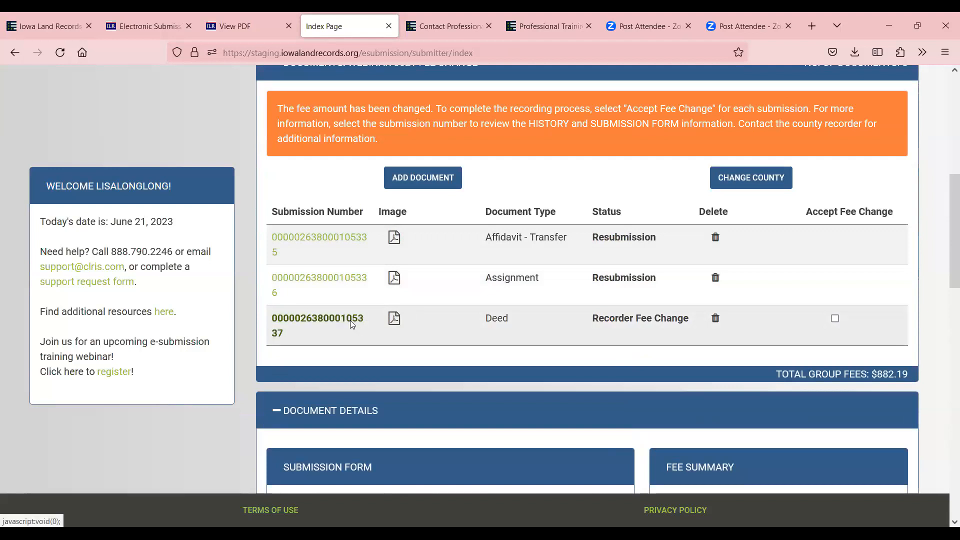
Review the Deed's History and accept its fee change
left_click(350, 320)
scroll(539, 351, "down", 10)
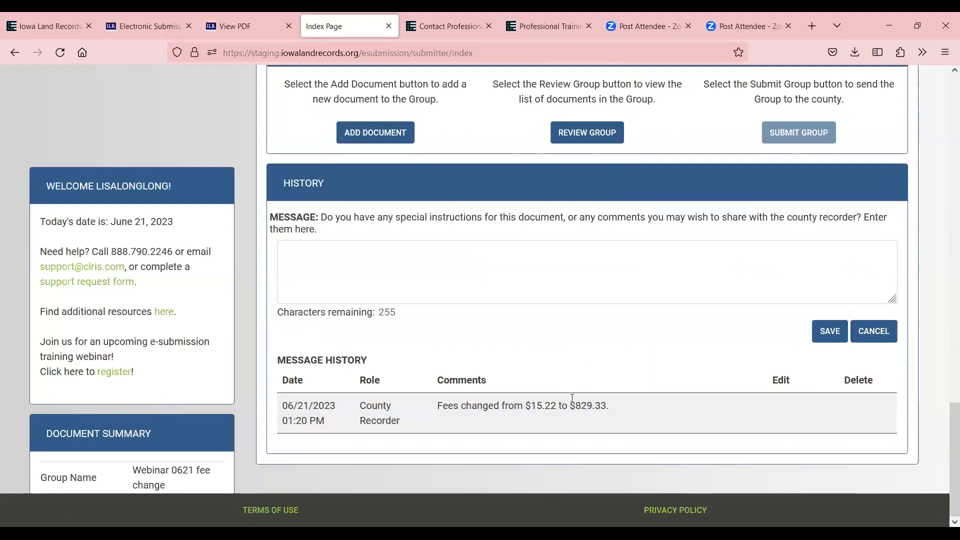
scroll(762, 307, "up", 10)
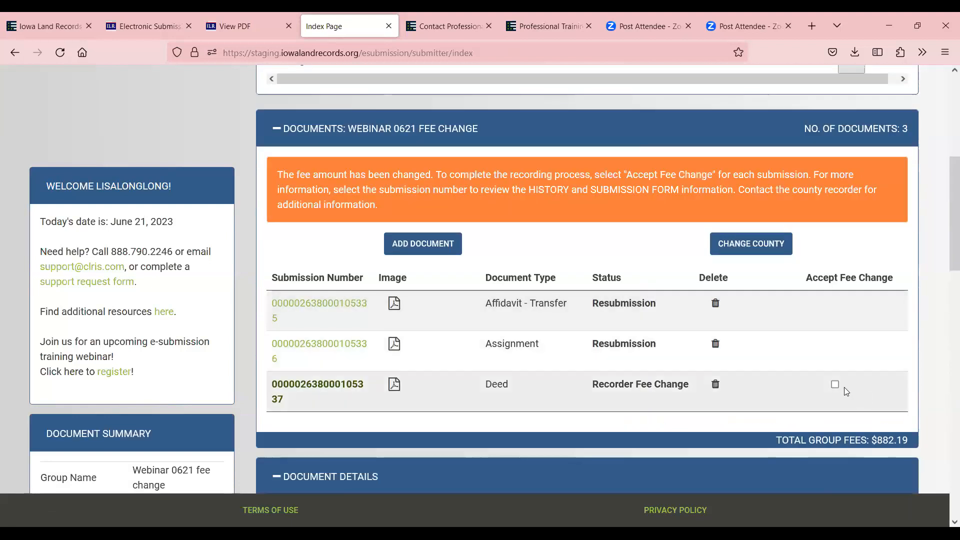
left_click(834, 384)
scroll(837, 350, "up", 5)
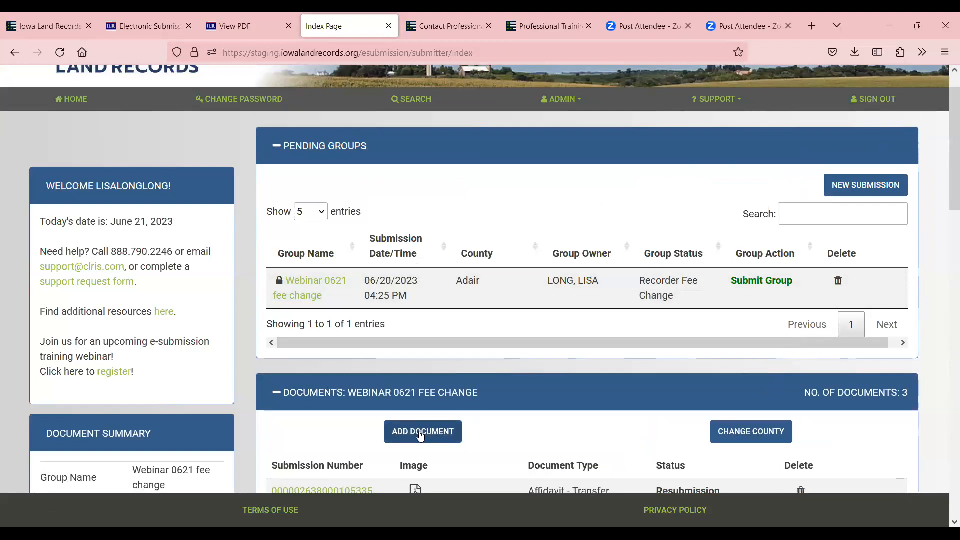
Add a new Assignment document and try saving it with the MPC file as image
left_click(423, 431)
left_click(437, 188)
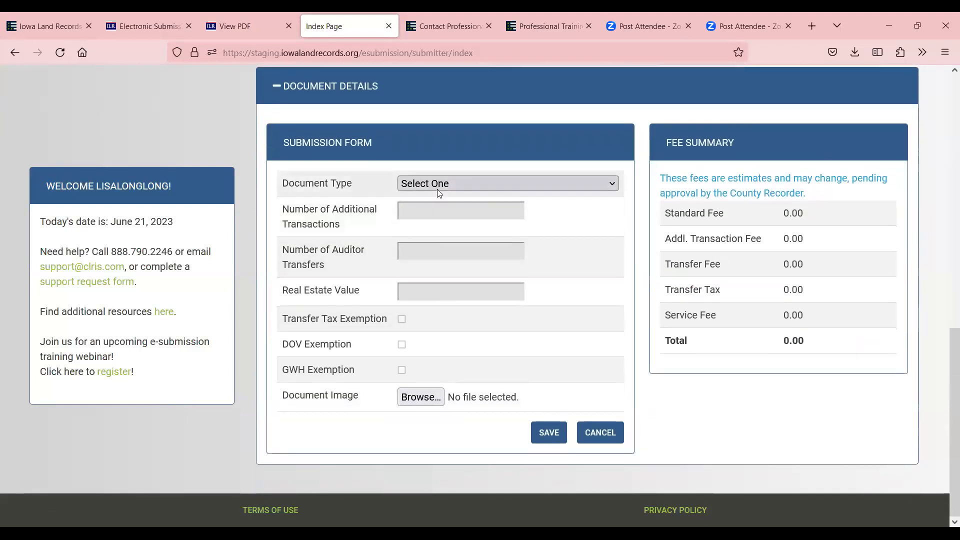
left_click(442, 306)
left_click(422, 403)
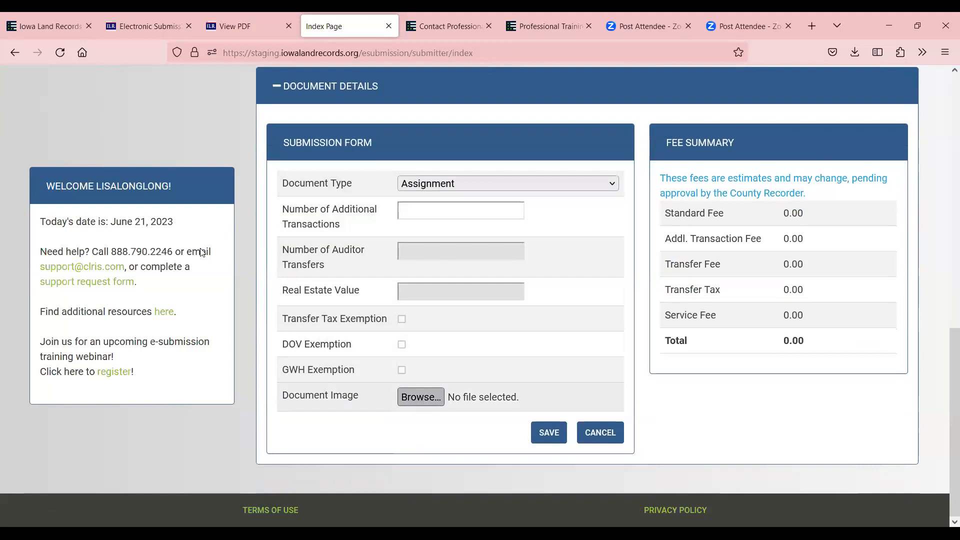
left_click(170, 198)
left_click(453, 283)
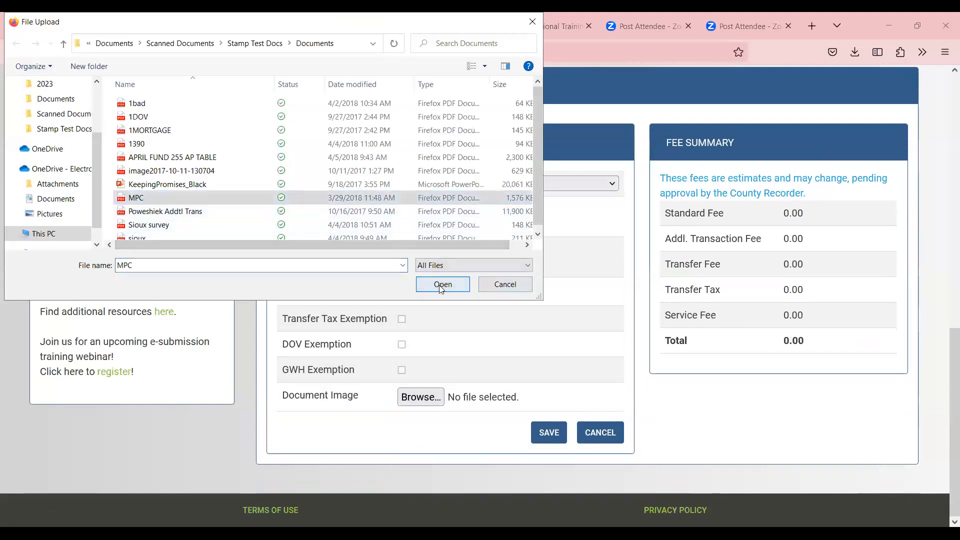
left_click(550, 434)
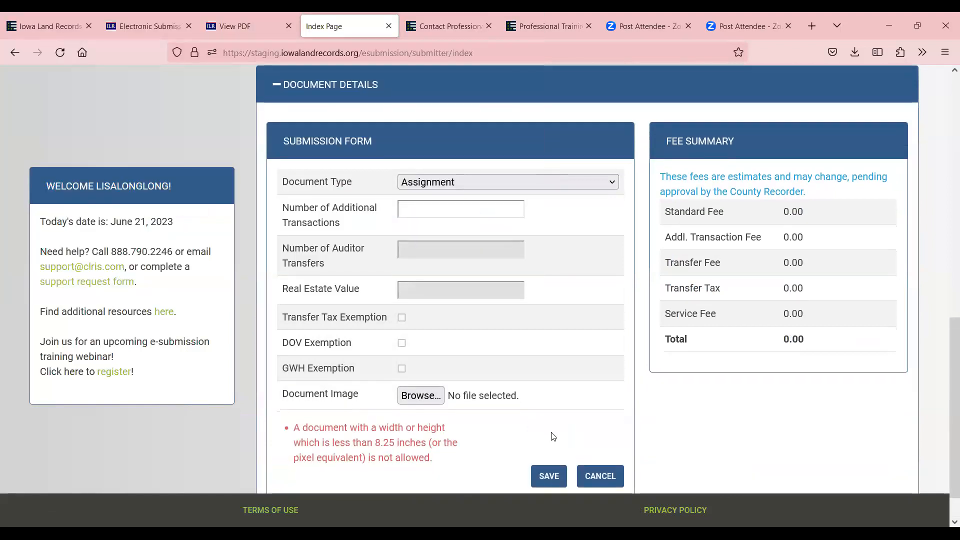
Retry the image with 1390.pdf, then 1bad.pdf, and save the Assignment
left_click(420, 397)
left_click(359, 144)
left_click(440, 285)
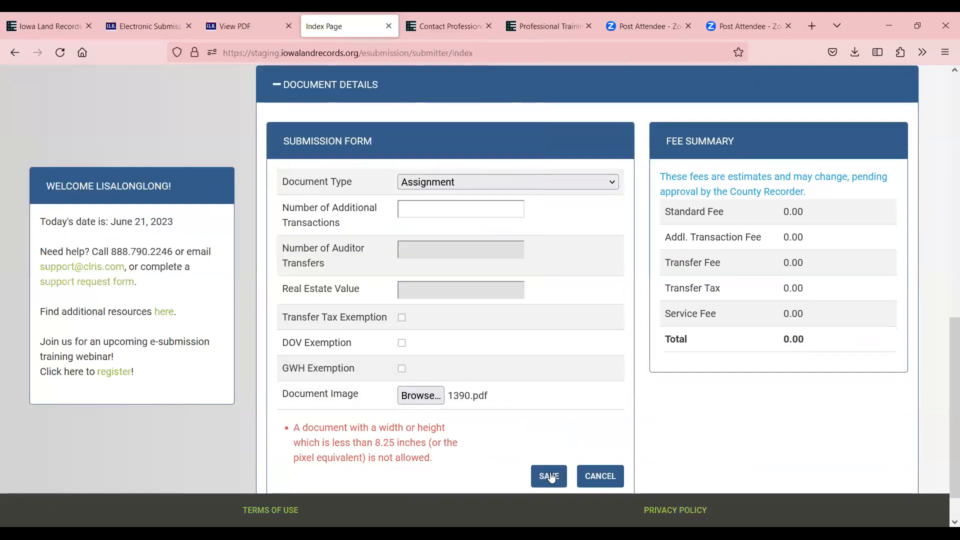
left_click(549, 476)
left_click(420, 396)
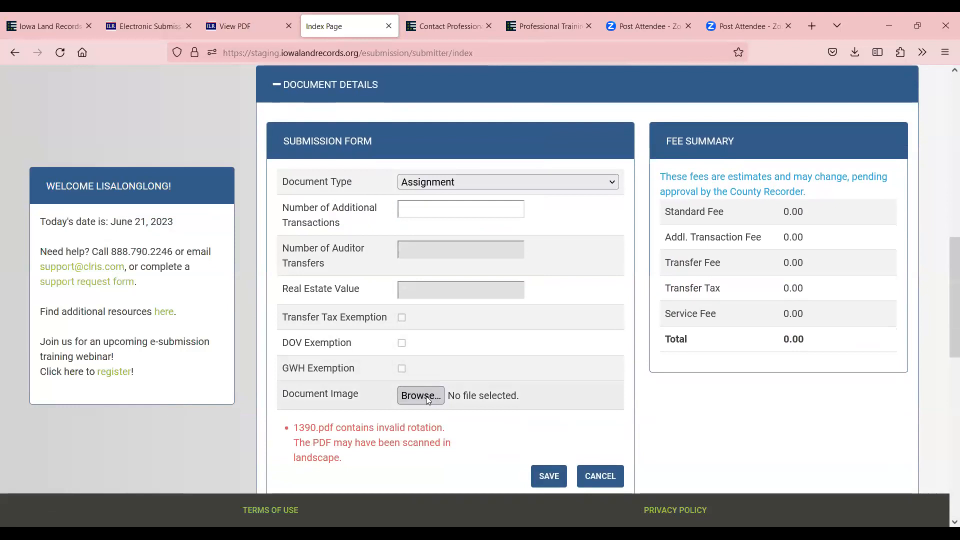
left_click(186, 106)
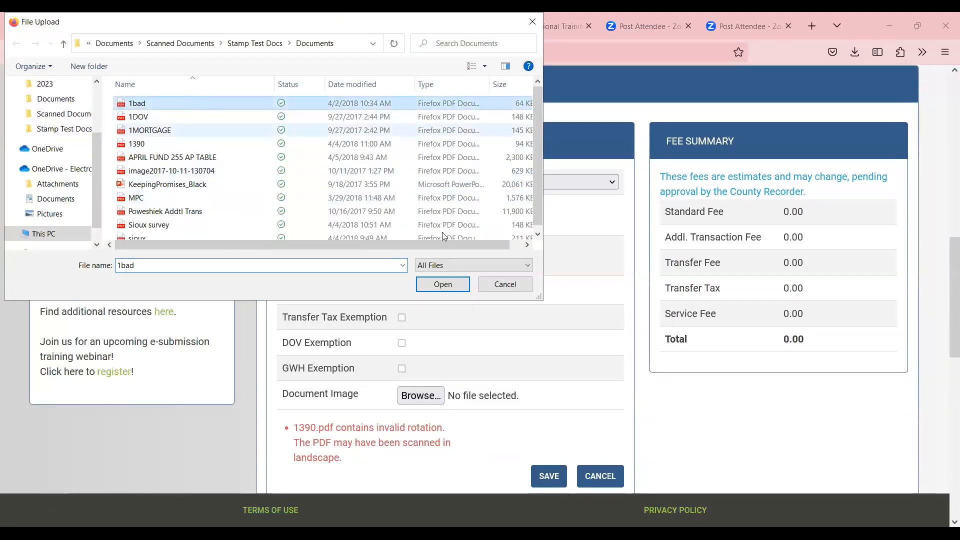
left_click(443, 284)
left_click(549, 476)
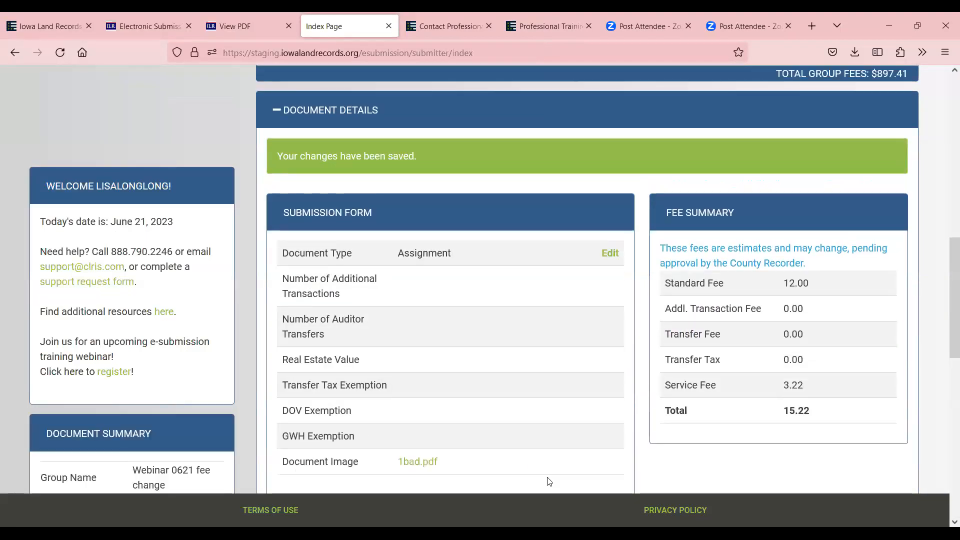
Submit the Webinar 0621 fee change group from the Pending Groups table
scroll(858, 395, "up", 5)
scroll(858, 395, "up", 6)
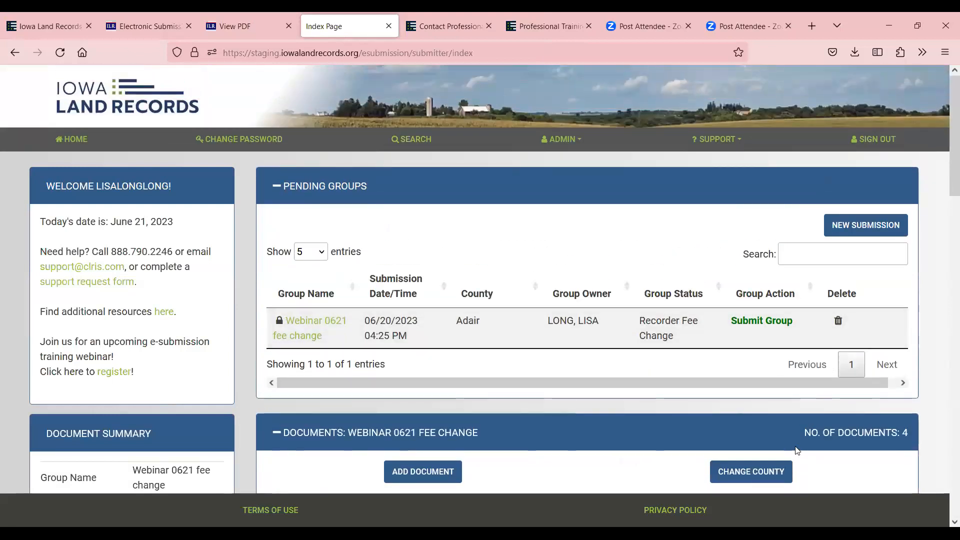
scroll(744, 311, "down", 4)
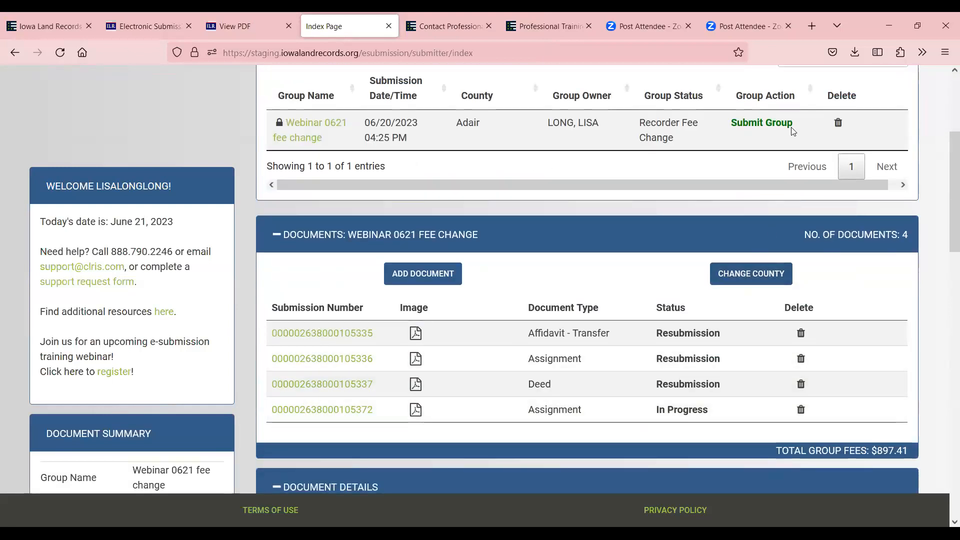
left_click(762, 123)
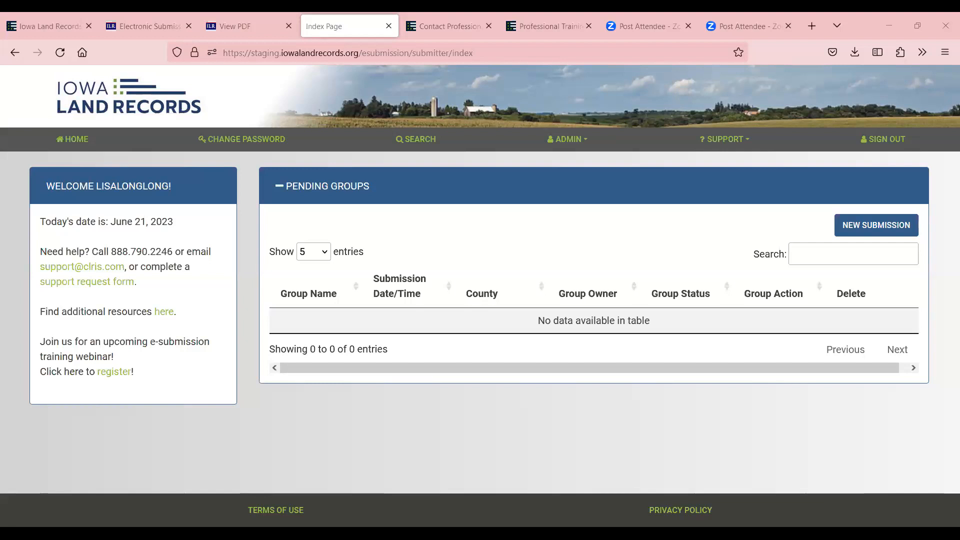
Start a county search and select Humboldt as the county
left_click(416, 143)
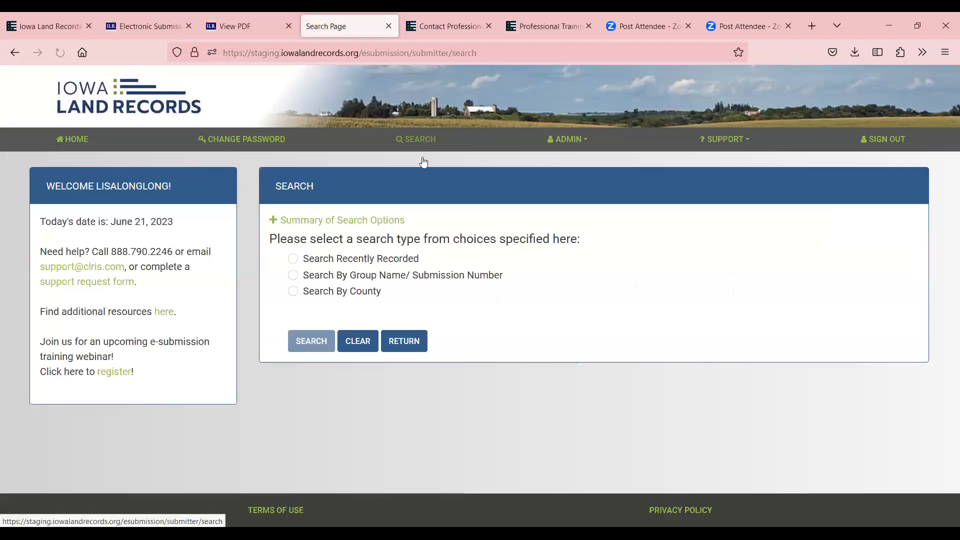
left_click(293, 292)
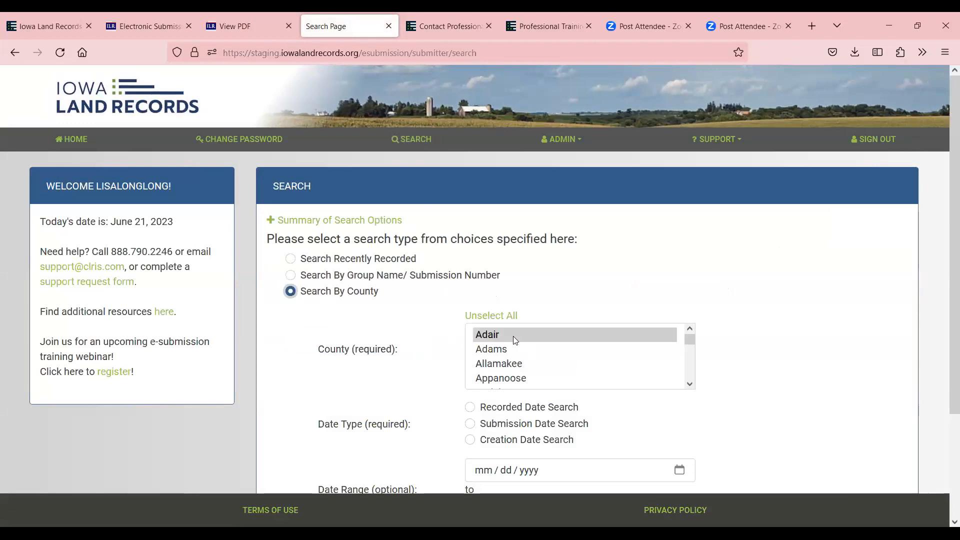
scroll(761, 336, "down", 2)
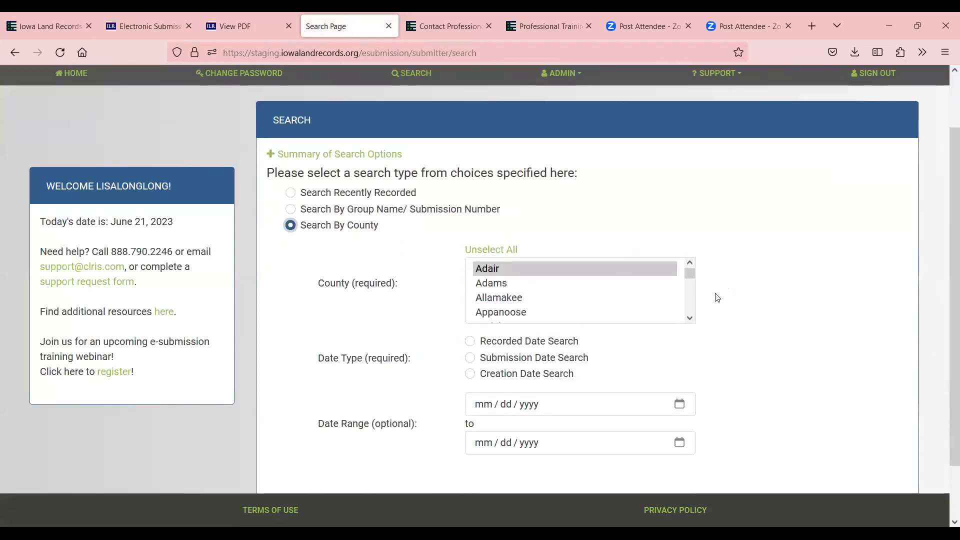
left_click_drag(691, 277, 690, 297)
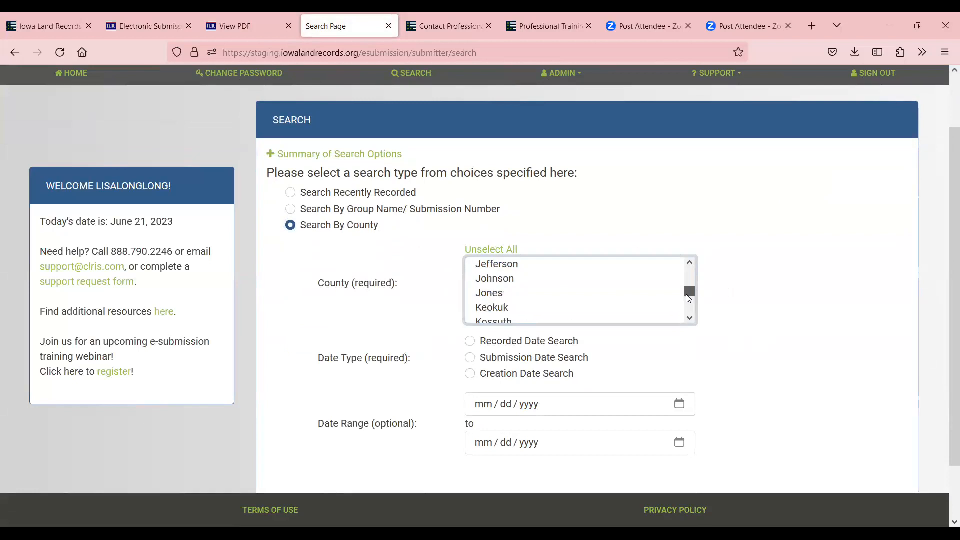
left_click(690, 261)
left_click(690, 261)
scroll(653, 275, "up", 1)
left_click(649, 300)
scroll(399, 306, "down", 2)
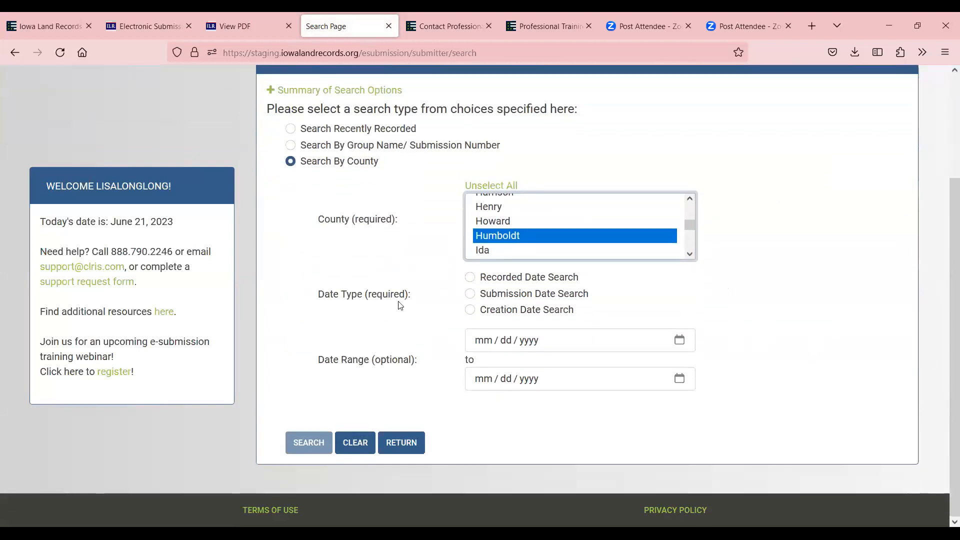
Search by submission date from 06/21/2023 to 06/21/2023
left_click(471, 295)
left_click(477, 344)
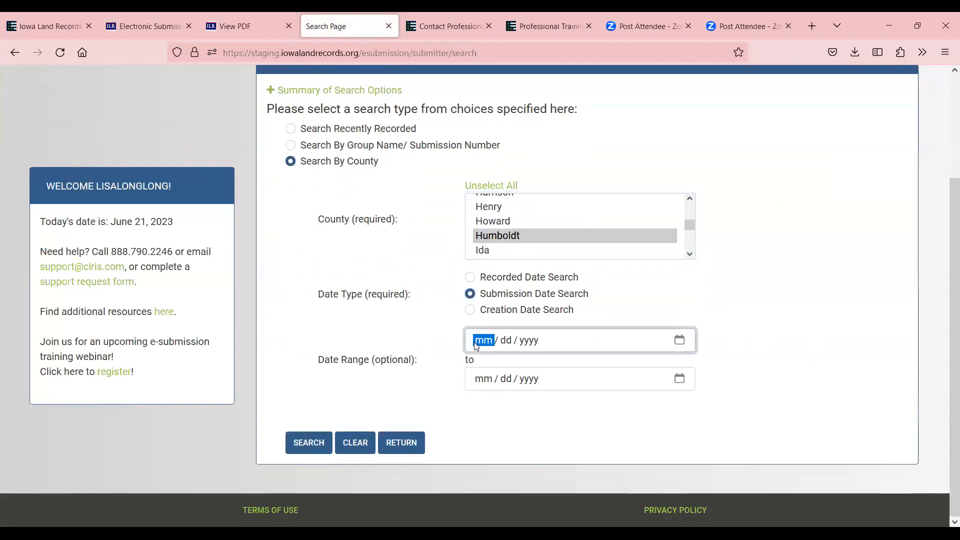
type("06 / ")
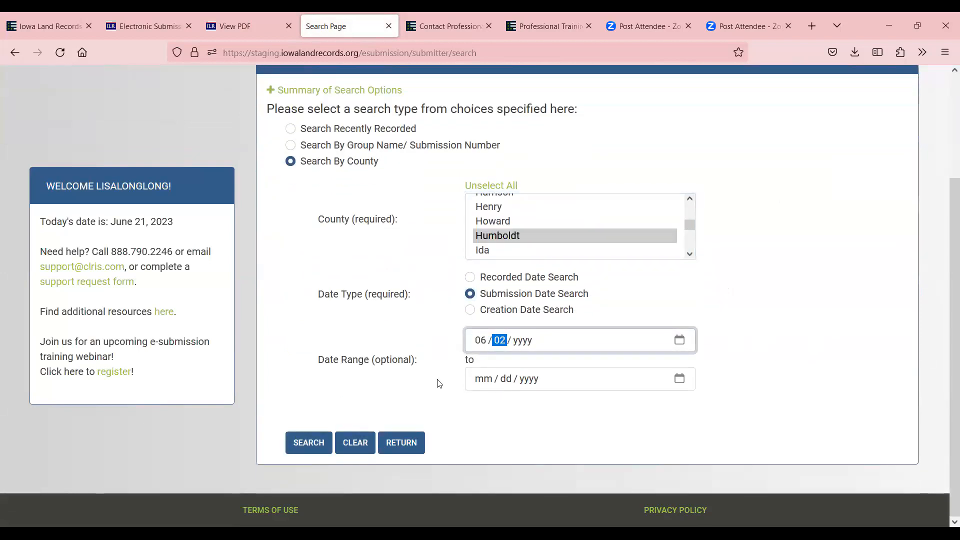
type("21 / 2023")
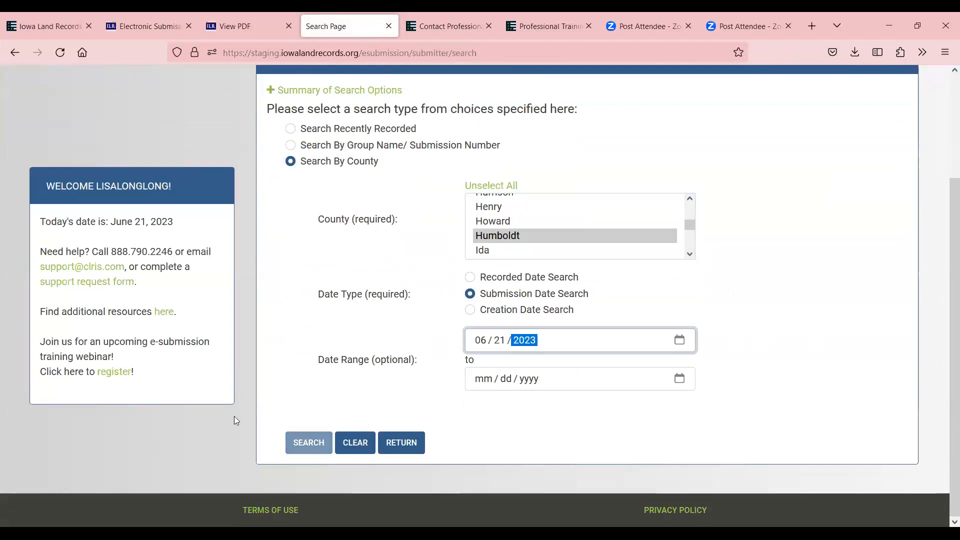
left_click(306, 442)
left_click(505, 383)
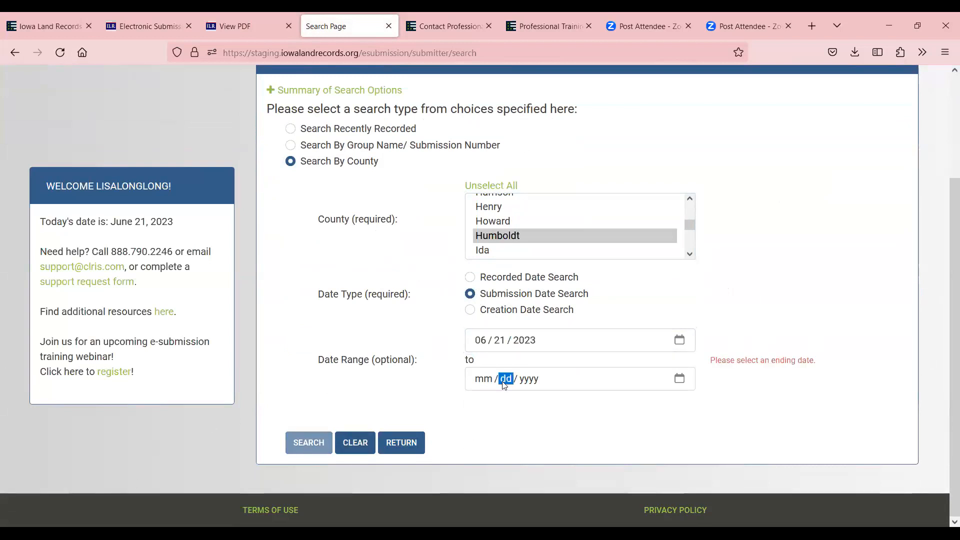
left_click(484, 380)
type("06 / 21 / 2023")
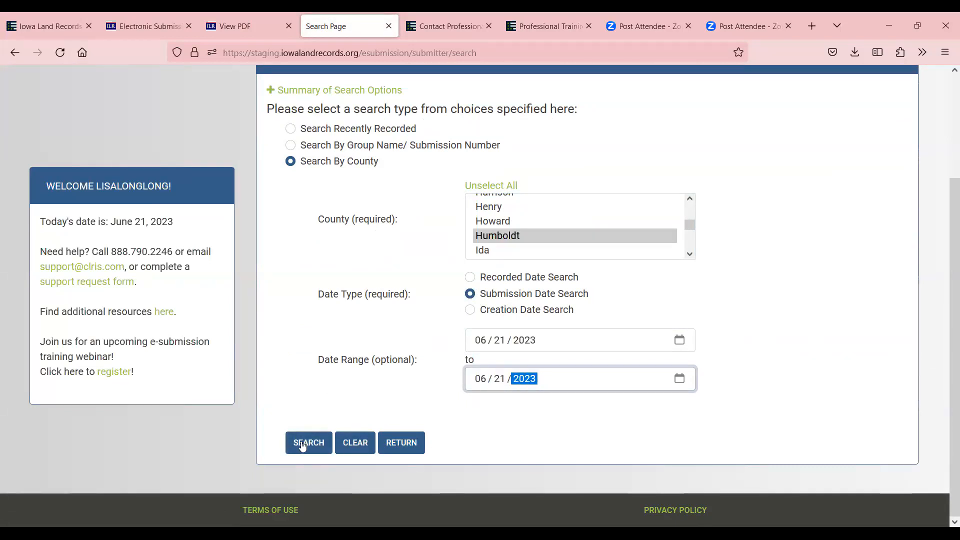
left_click(302, 445)
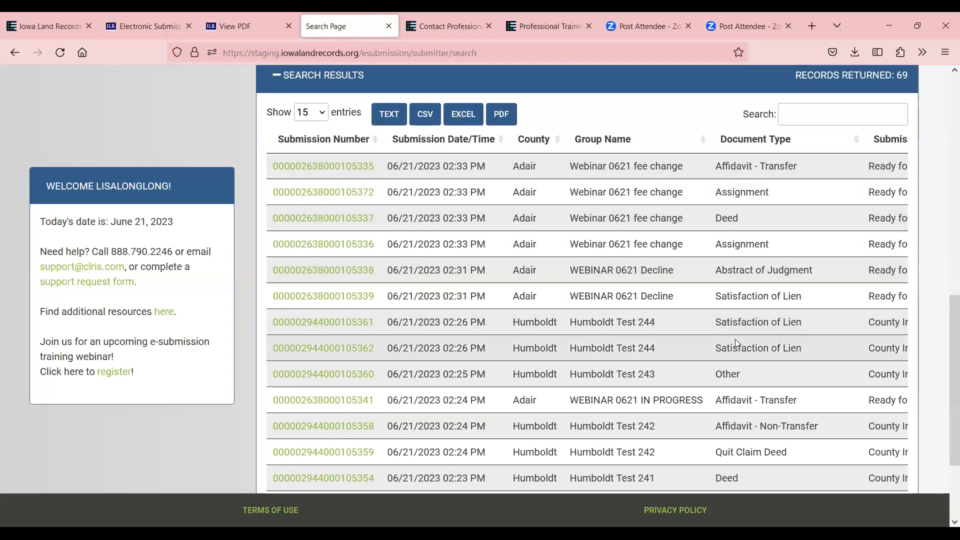
Show ALL entries so the 69 returned submissions appear on one page
scroll(735, 339, "down", 3)
scroll(733, 351, "up", 5)
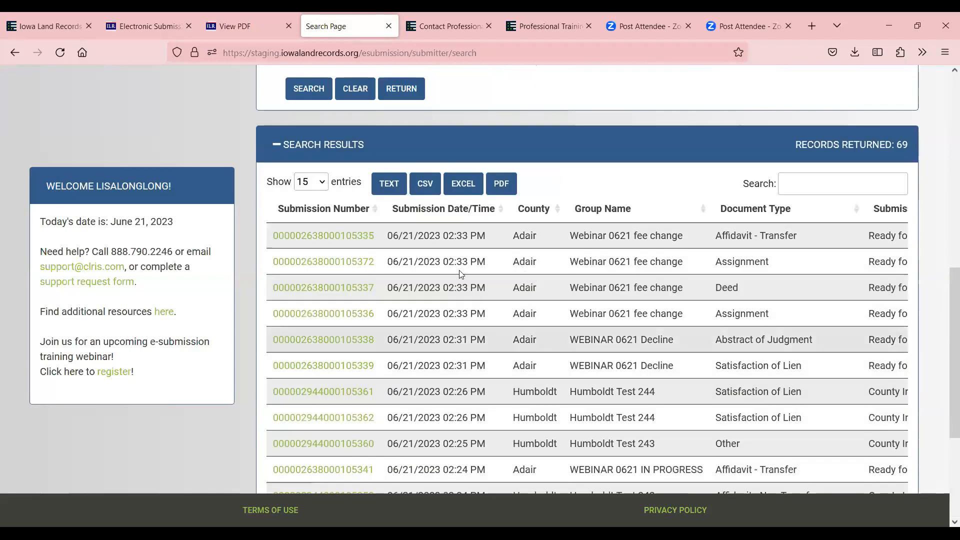
left_click(310, 182)
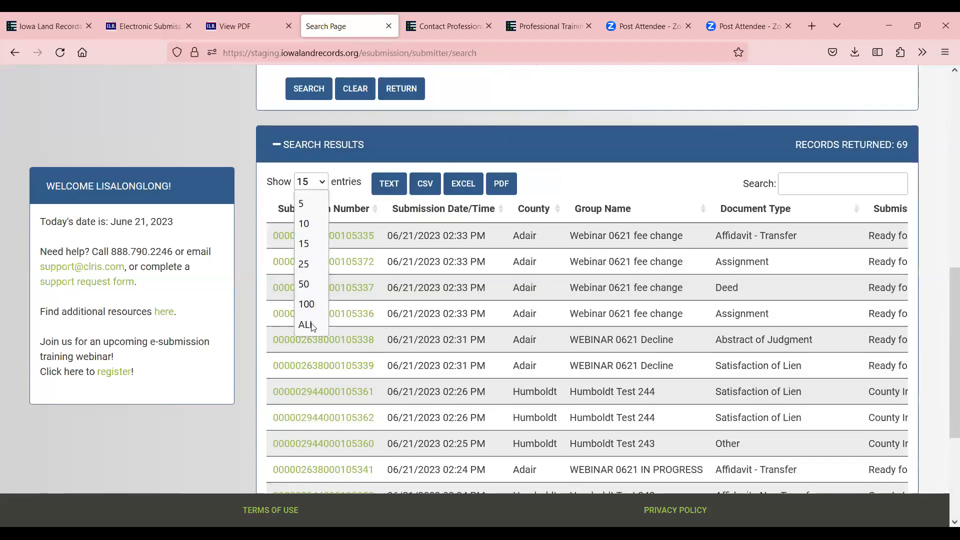
left_click(311, 328)
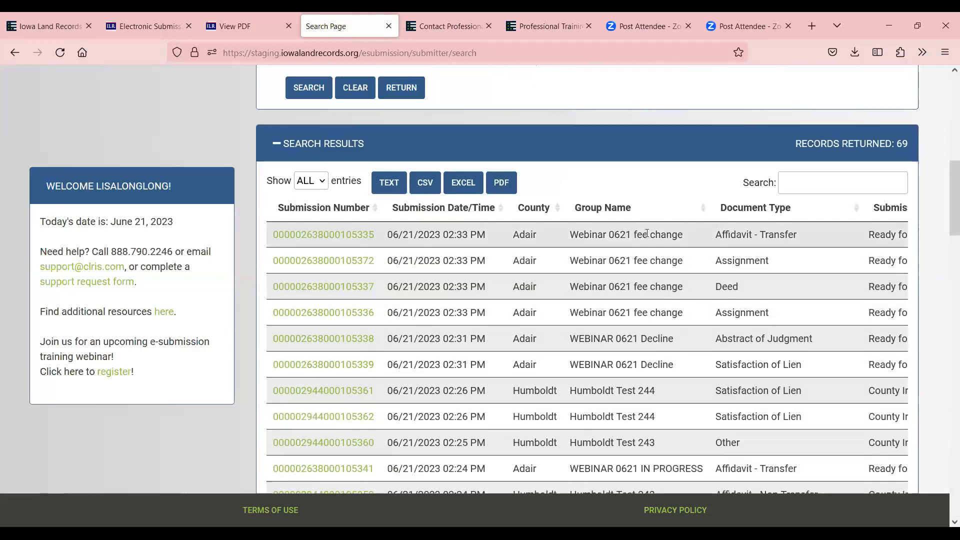
scroll(646, 227, "down", 4)
scroll(653, 219, "down", 1)
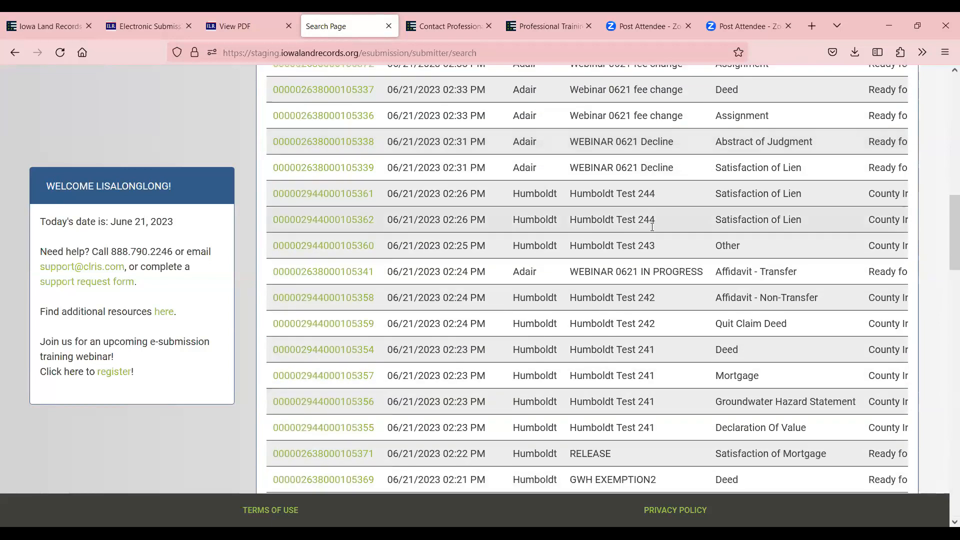
scroll(645, 240, "up", 5)
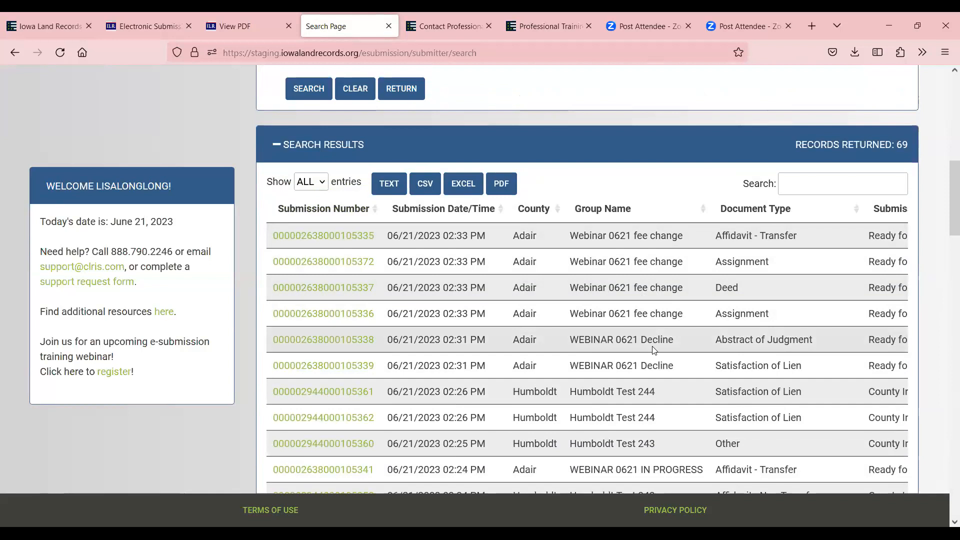
Zoom out to 90% so the status column fits, and review all rows
scroll(653, 345, "down", 2)
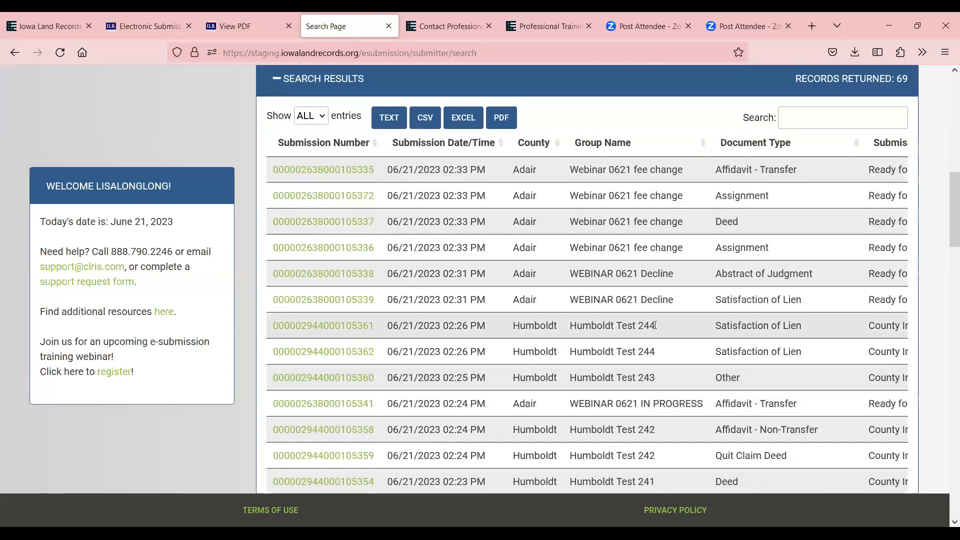
scroll(627, 389, "down", 3)
scroll(628, 385, "down", 3)
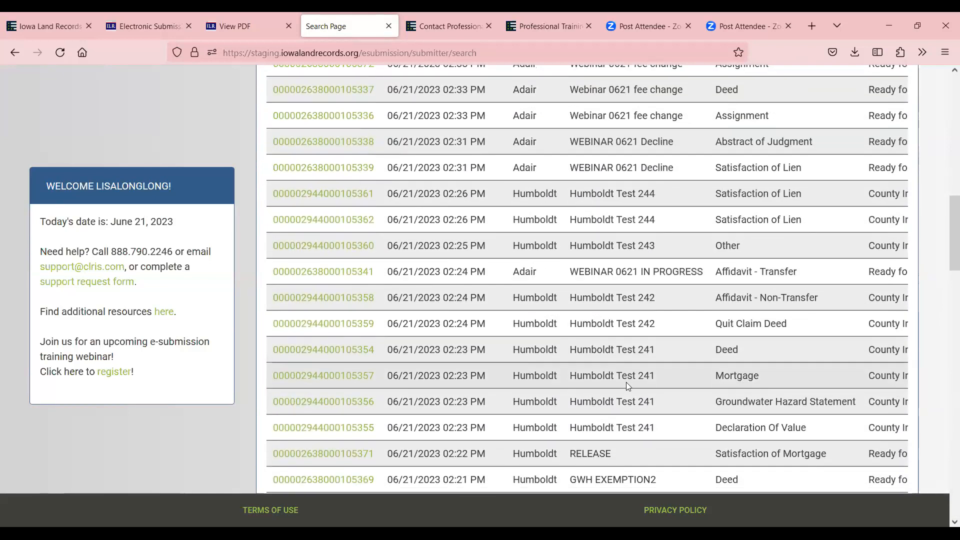
scroll(626, 383, "down", 6)
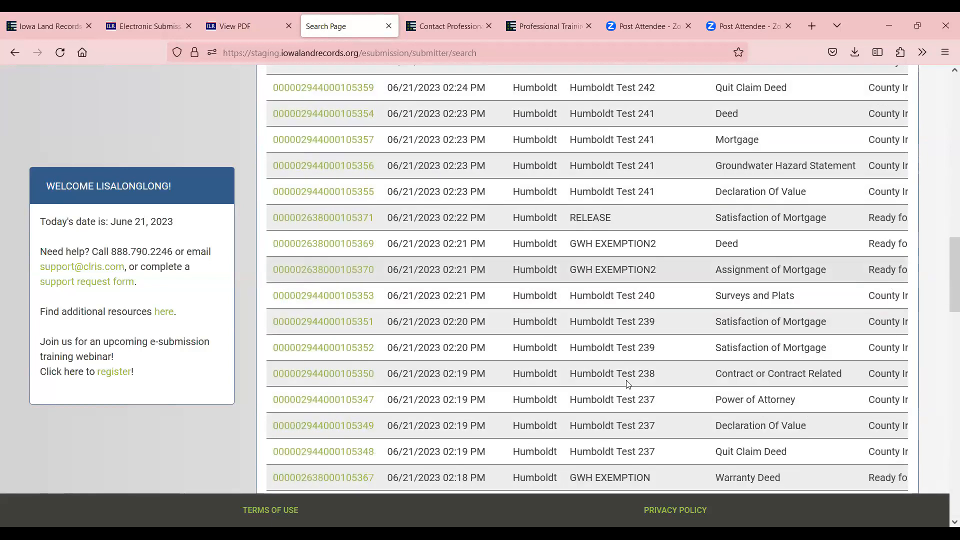
scroll(694, 419, "up", 14)
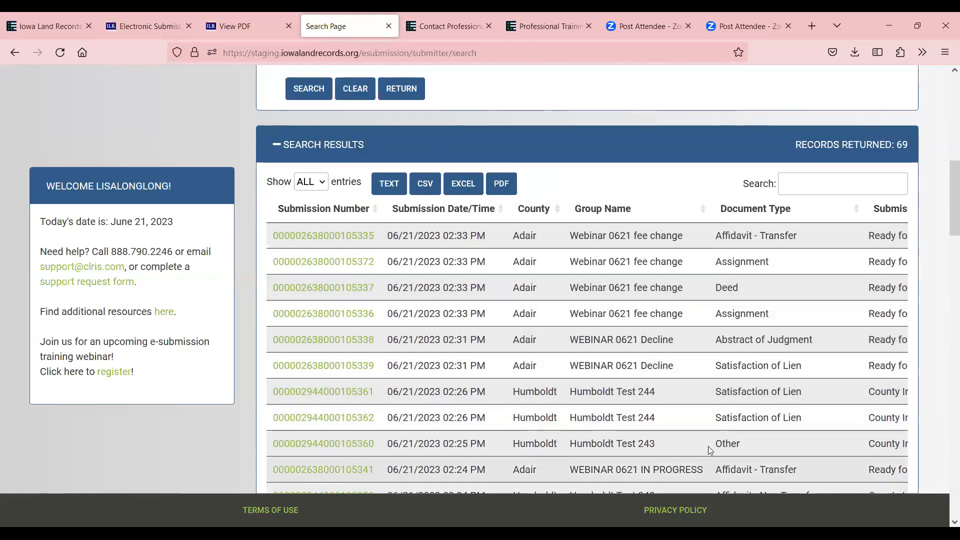
key("ctrl+minus")
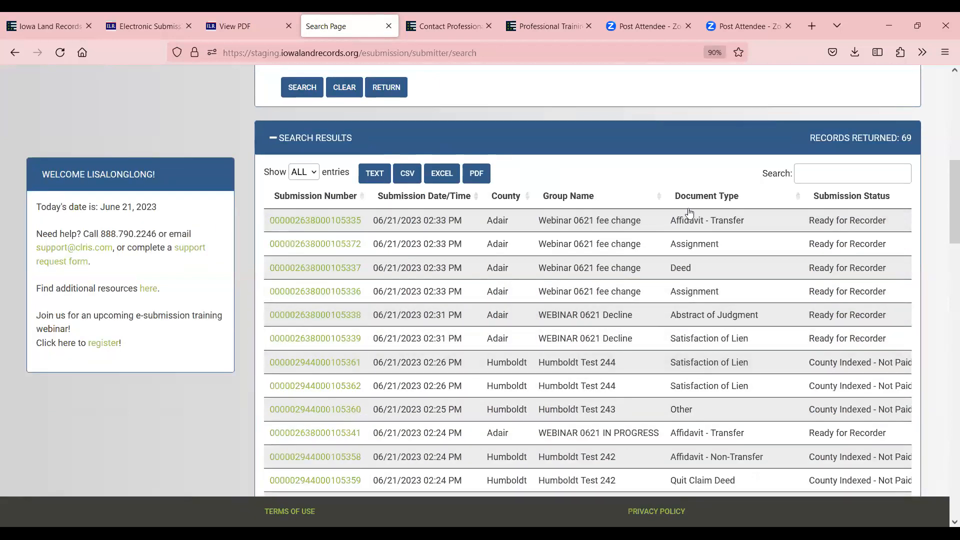
scroll(674, 225, "down", 1)
scroll(801, 331, "down", 2)
scroll(805, 326, "down", 4)
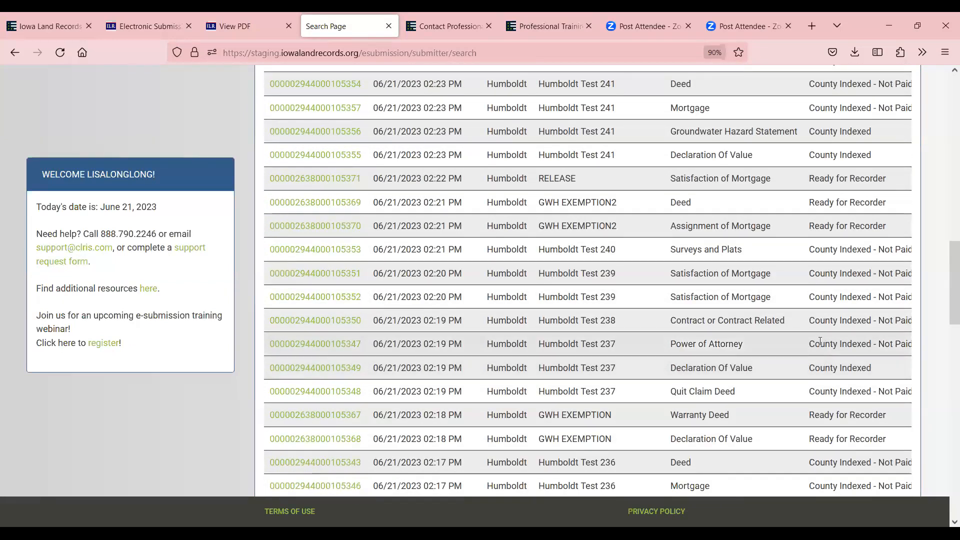
scroll(823, 334, "up", 8)
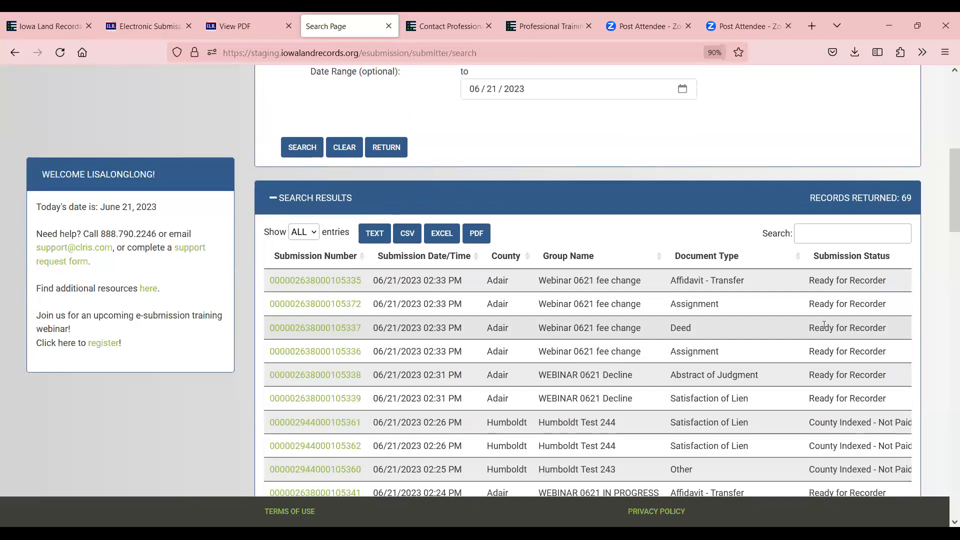
scroll(829, 347, "up", 7)
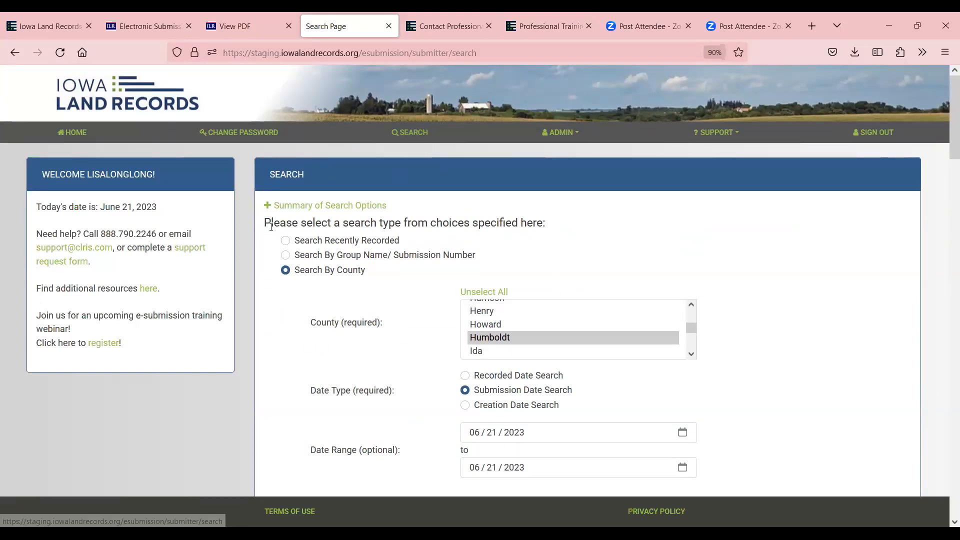
Run a recently recorded documents search returning 500 records
left_click(287, 241)
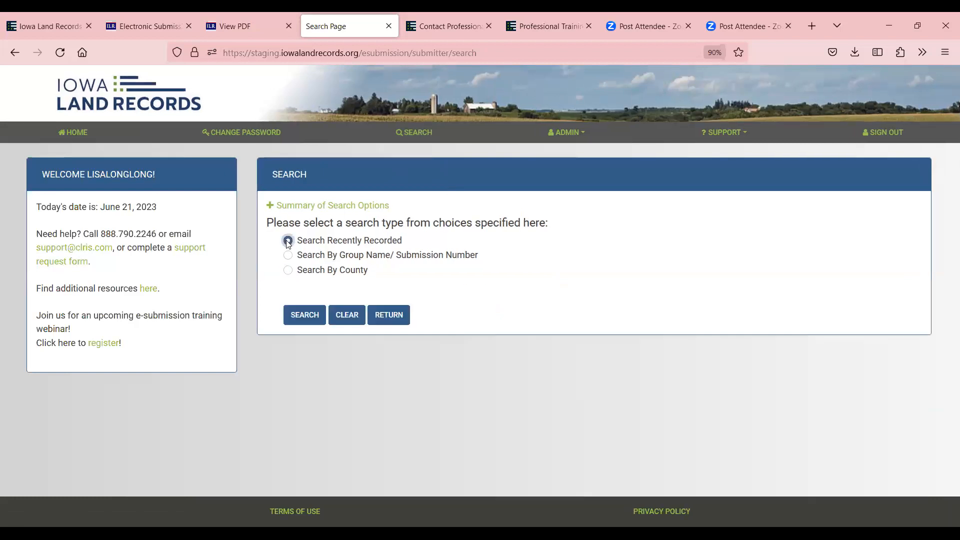
left_click(301, 318)
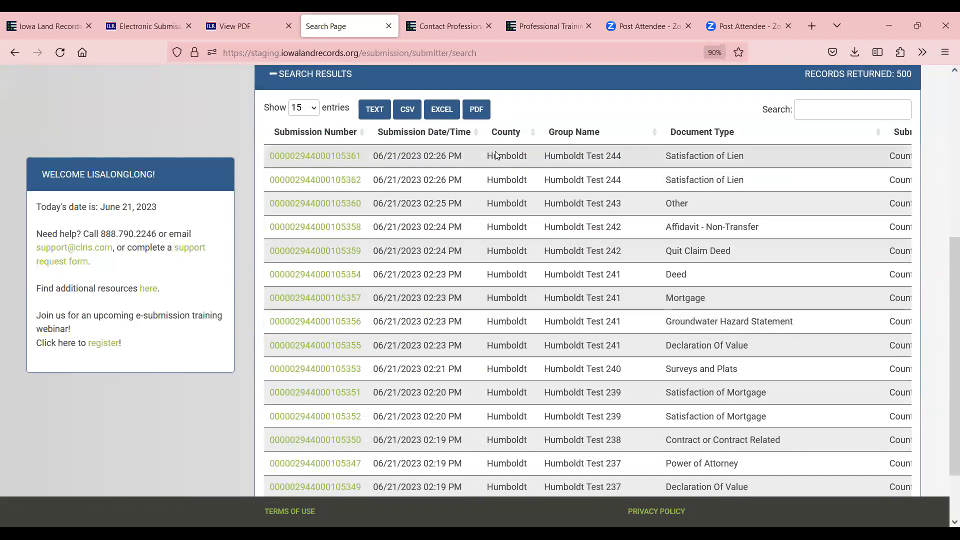
scroll(496, 156, "up", 5)
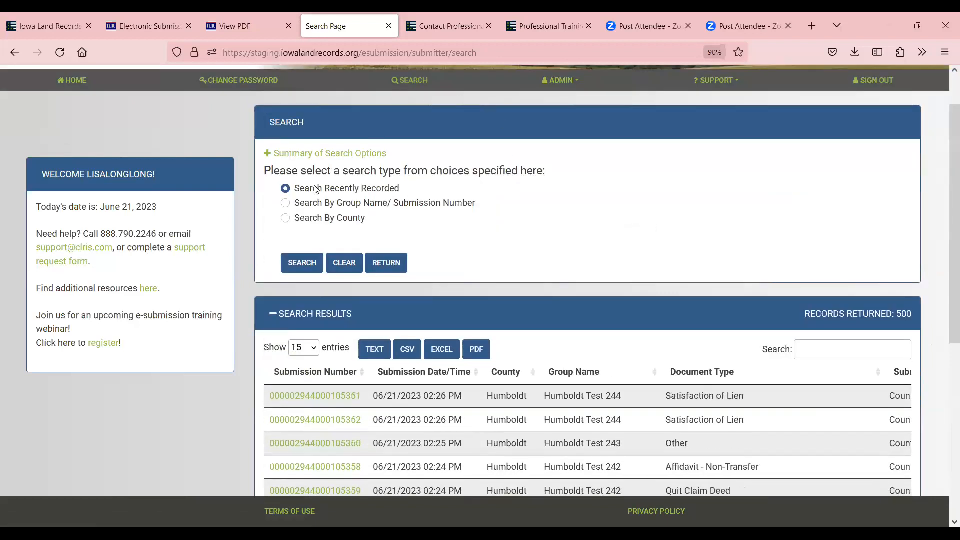
left_click(303, 264)
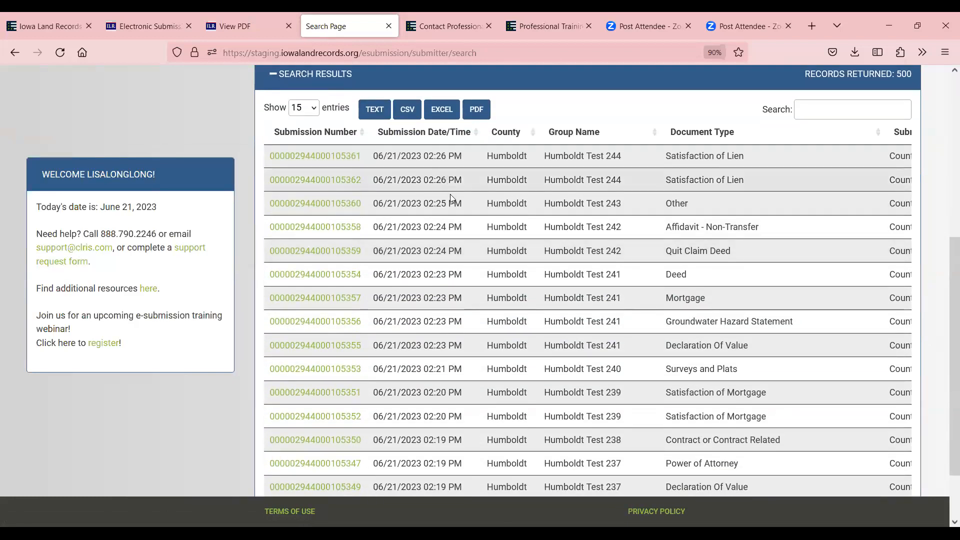
scroll(450, 194, "down", 3)
scroll(448, 302, "up", 5)
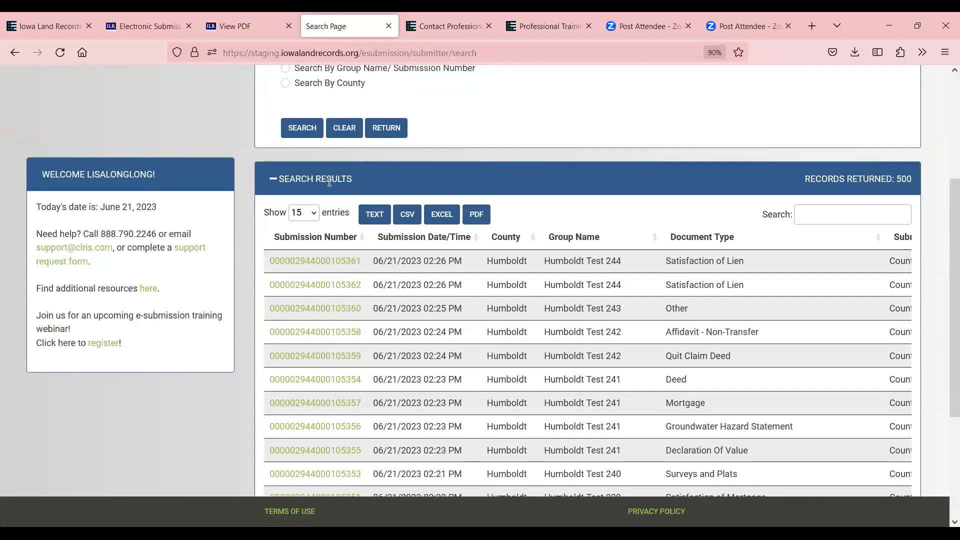
scroll(395, 400, "down", 3)
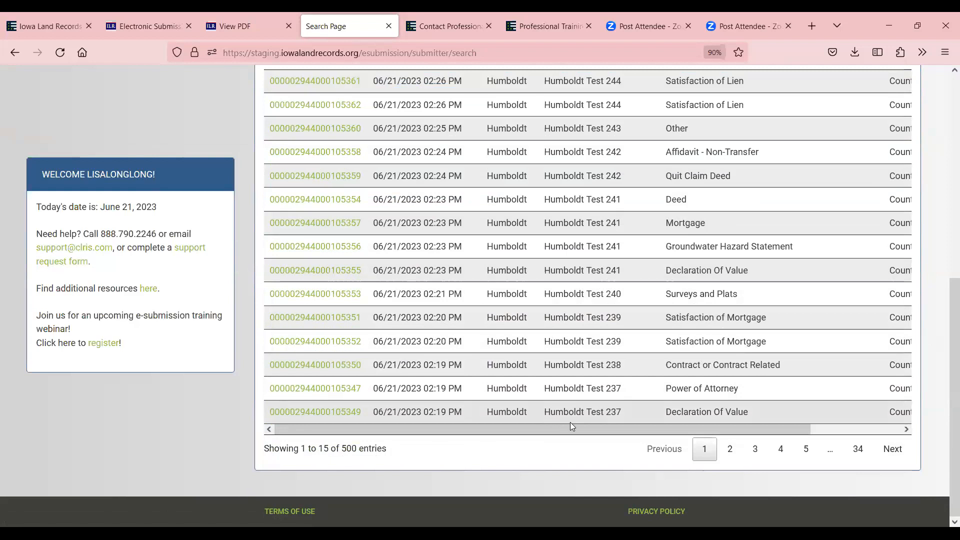
left_click_drag(623, 429, 730, 427)
scroll(779, 360, "up", 4)
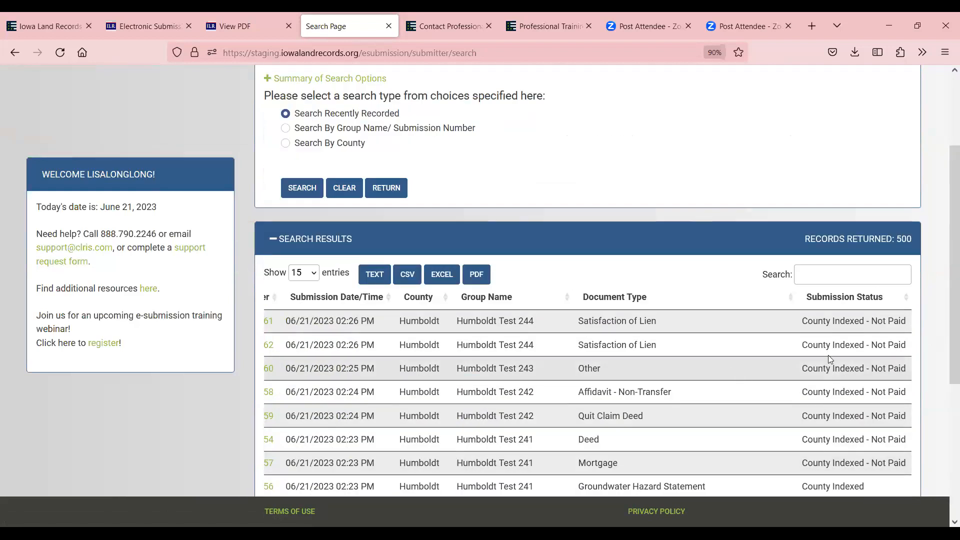
Sort the results by county and list ALL entries at once
left_click(447, 300)
scroll(450, 310, "down", 5)
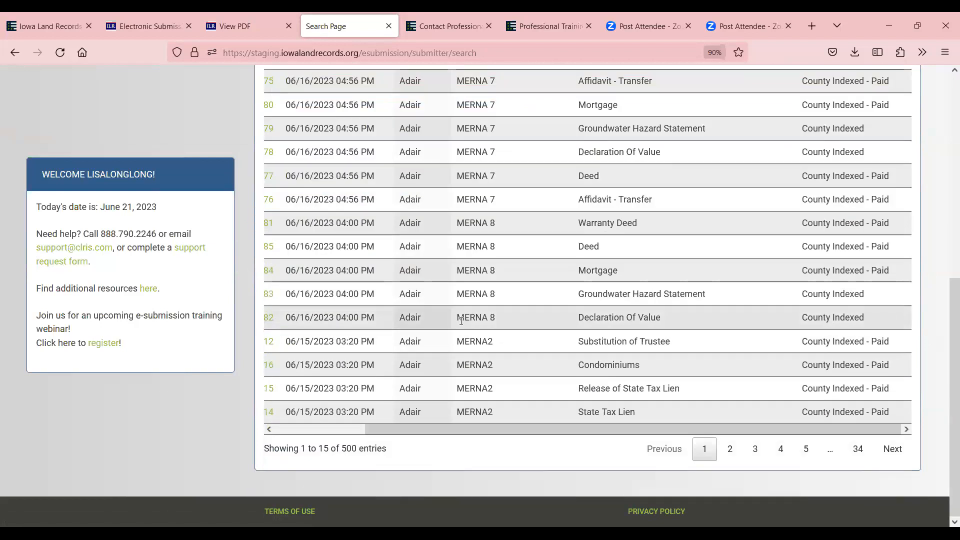
scroll(462, 324, "up", 5)
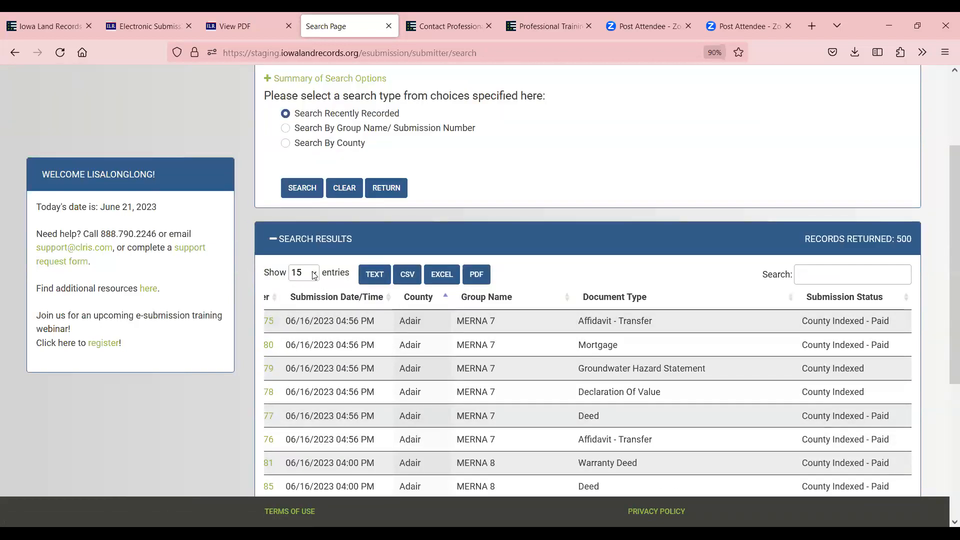
left_click(314, 274)
left_click(317, 402)
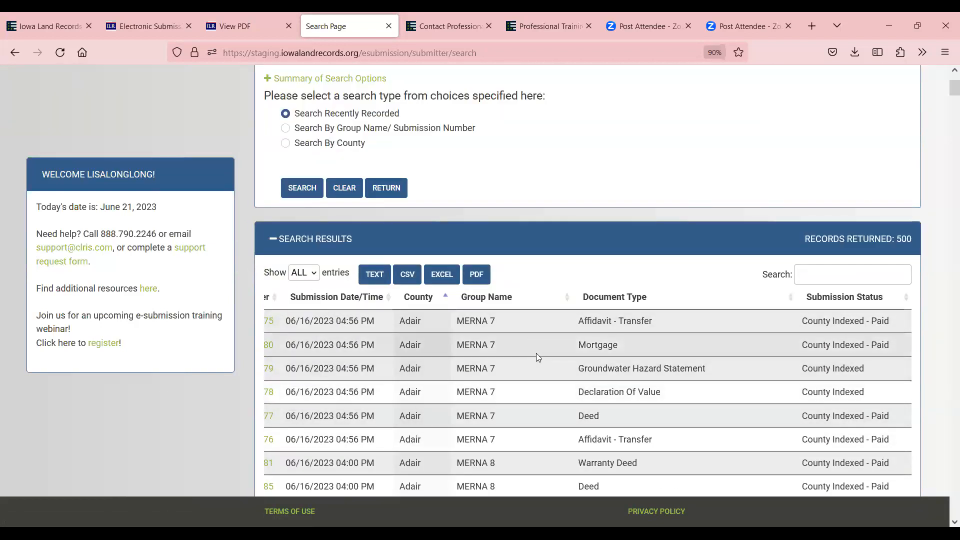
scroll(612, 352, "down", 7)
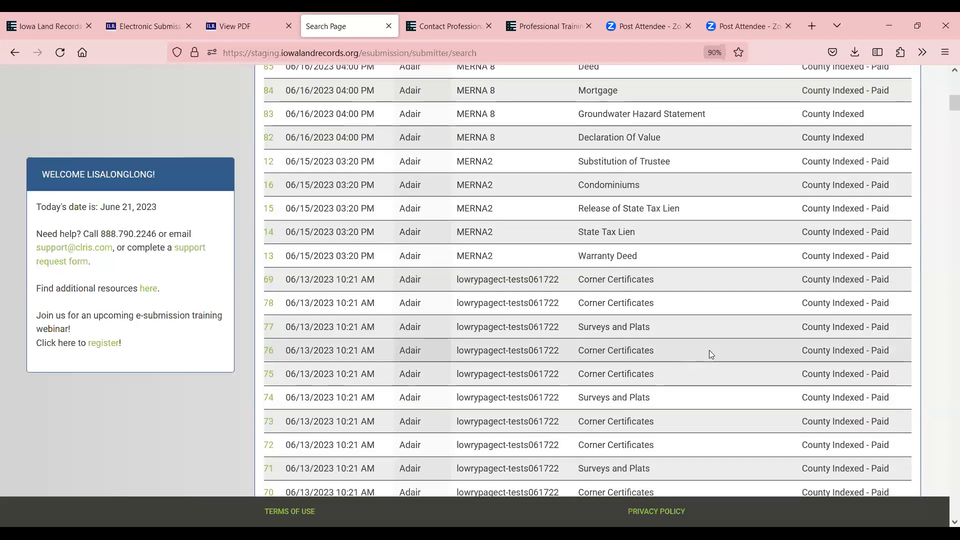
Filter the results table with the term MORTGAGE
scroll(725, 352, "up", 6)
scroll(751, 356, "up", 3)
left_click(828, 333)
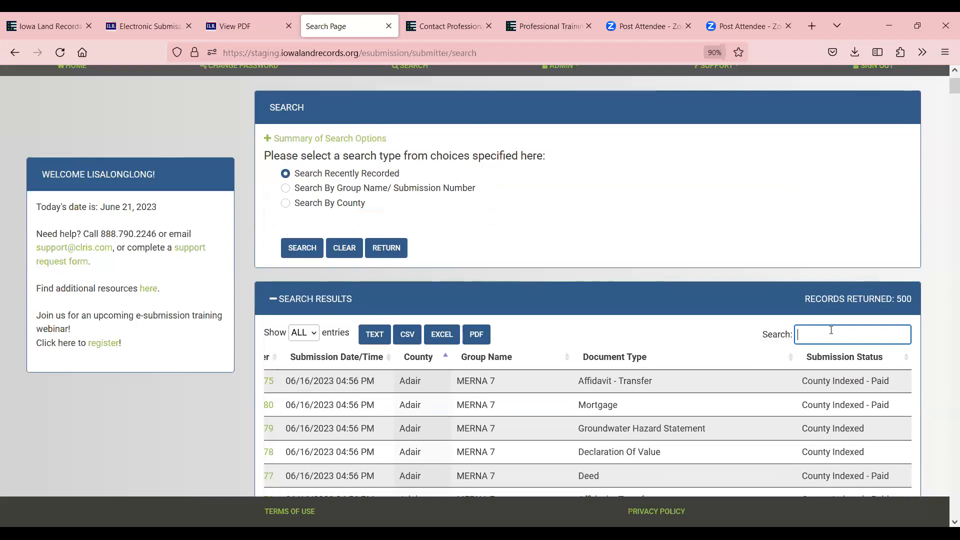
type("NIRTH")
key("BackSpace")
key("BackSpace")
key("BackSpace")
key("BackSpace")
key("BackSpace")
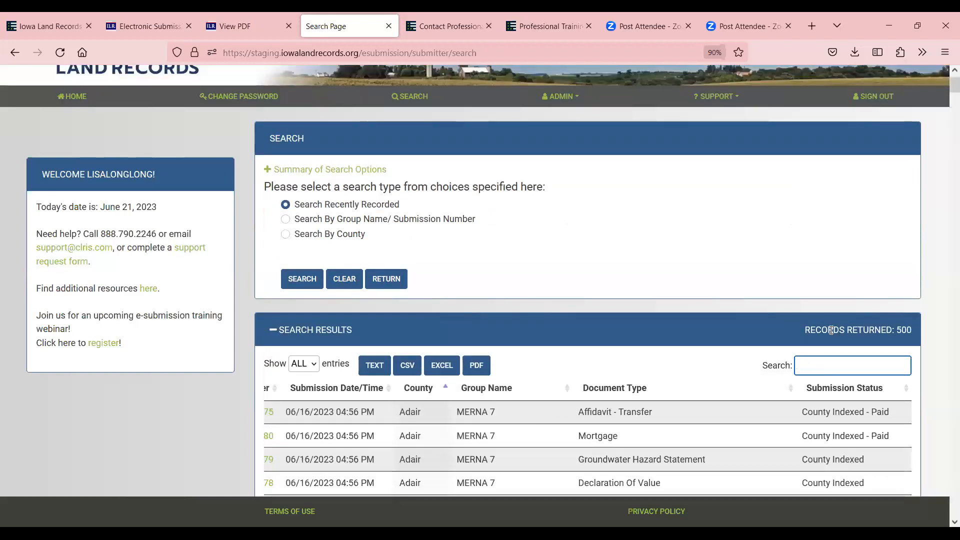
type("MORTGAGE")
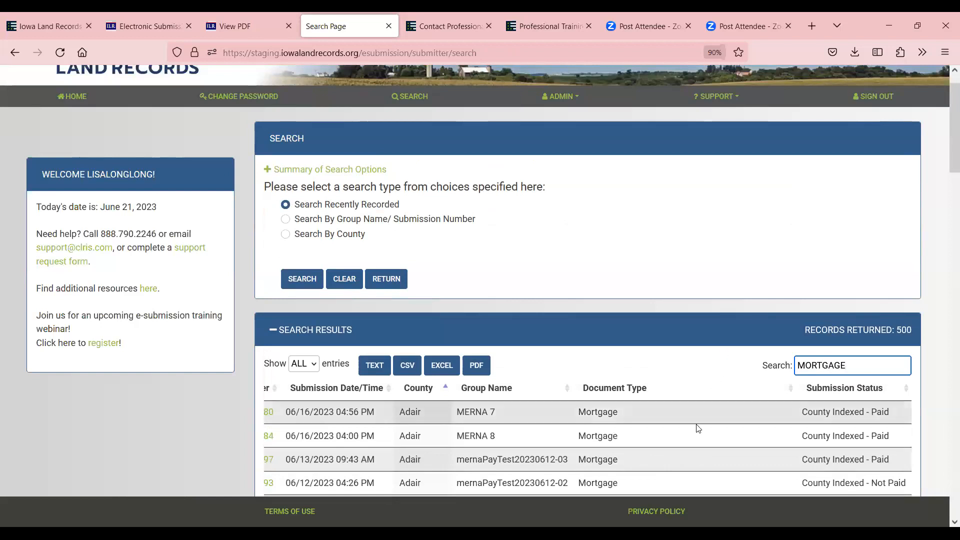
scroll(696, 426, "down", 2)
scroll(716, 244, "down", 3)
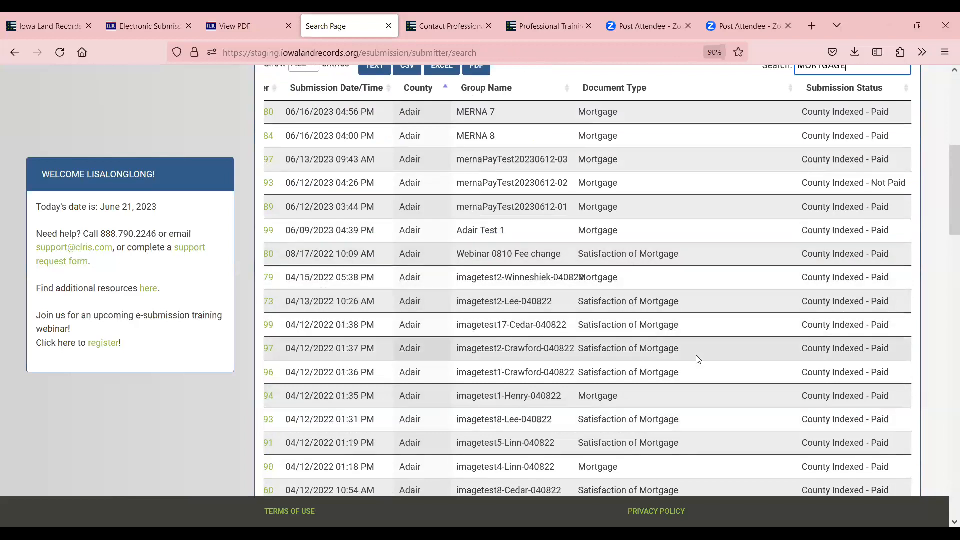
scroll(696, 358, "down", 3)
scroll(694, 348, "down", 7)
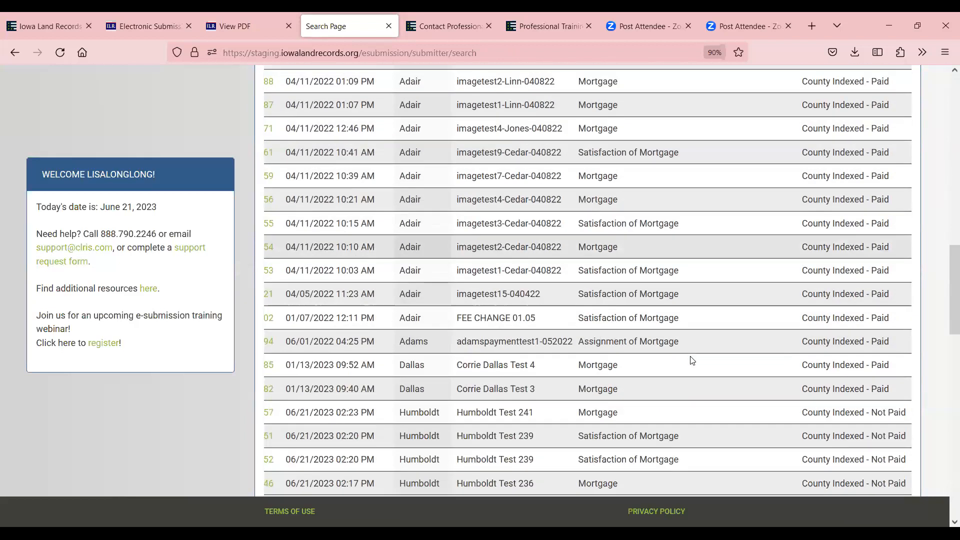
scroll(800, 315, "up", 5)
scroll(818, 299, "up", 10)
Replace the table filter term with DEED
left_click_drag(864, 400, 766, 403)
type("DEED")
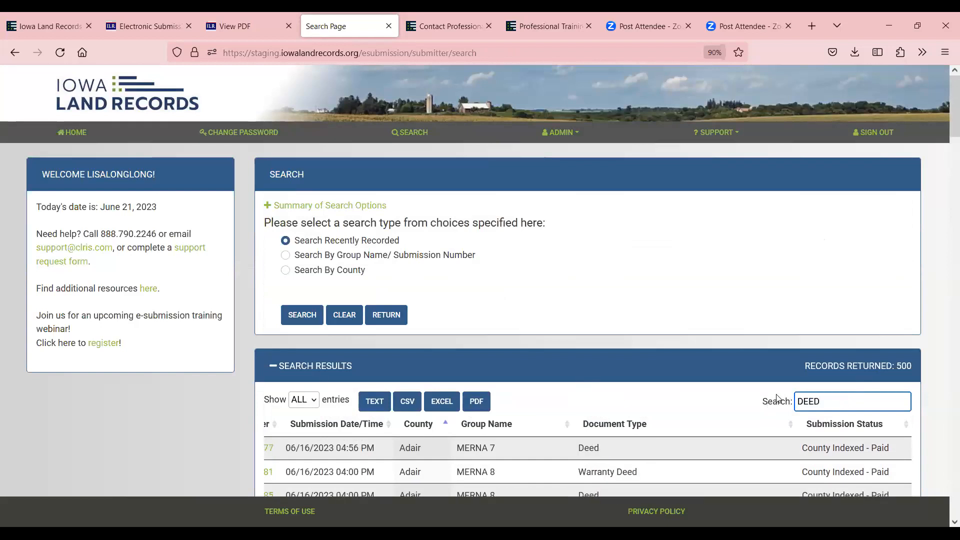
scroll(773, 395, "down", 5)
scroll(796, 385, "down", 2)
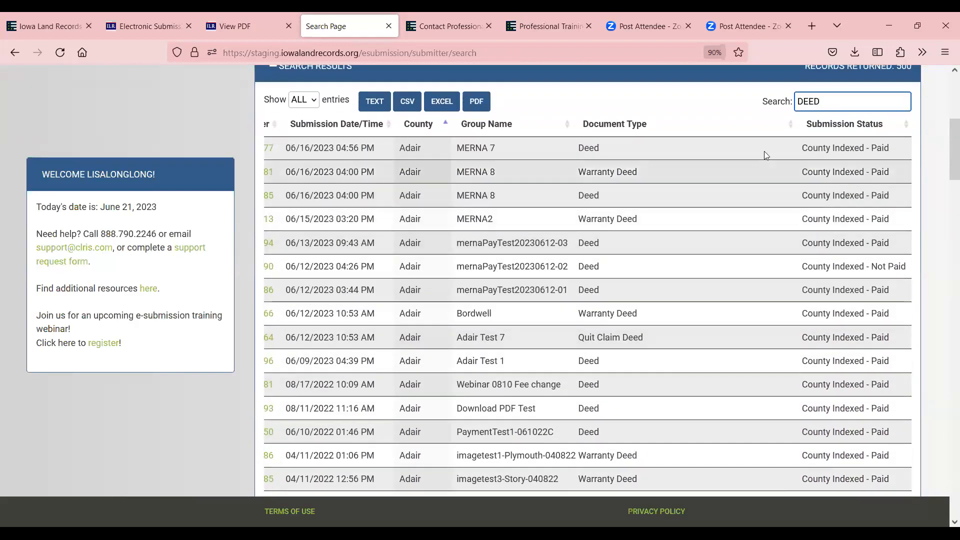
Sort the DEED-filtered results by Document Type and review them
left_click(787, 125)
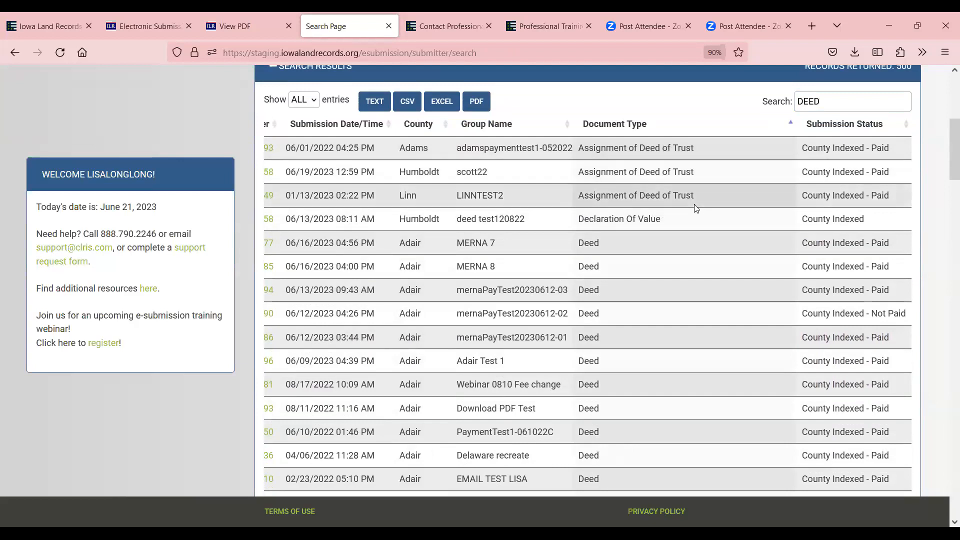
scroll(709, 423, "down", 12)
scroll(712, 424, "down", 20)
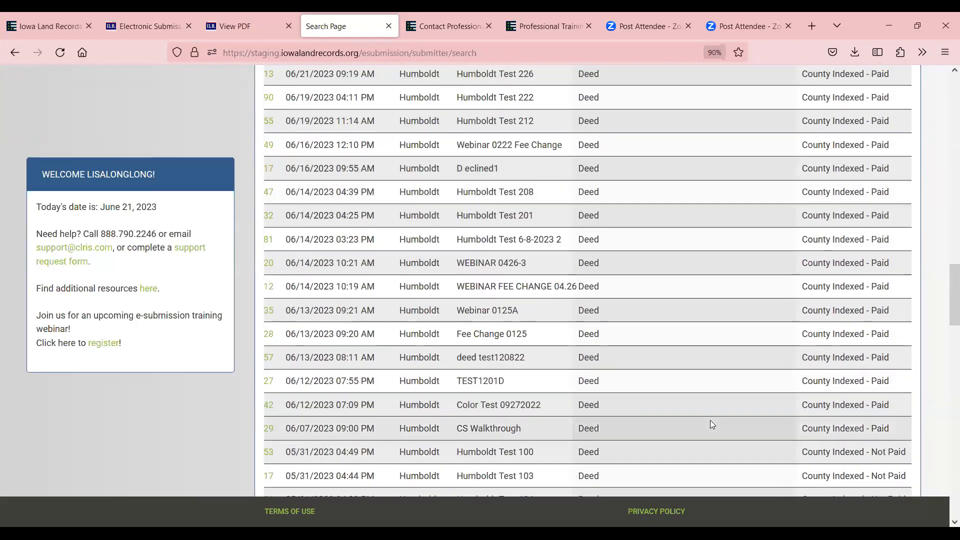
scroll(713, 416, "down", 12)
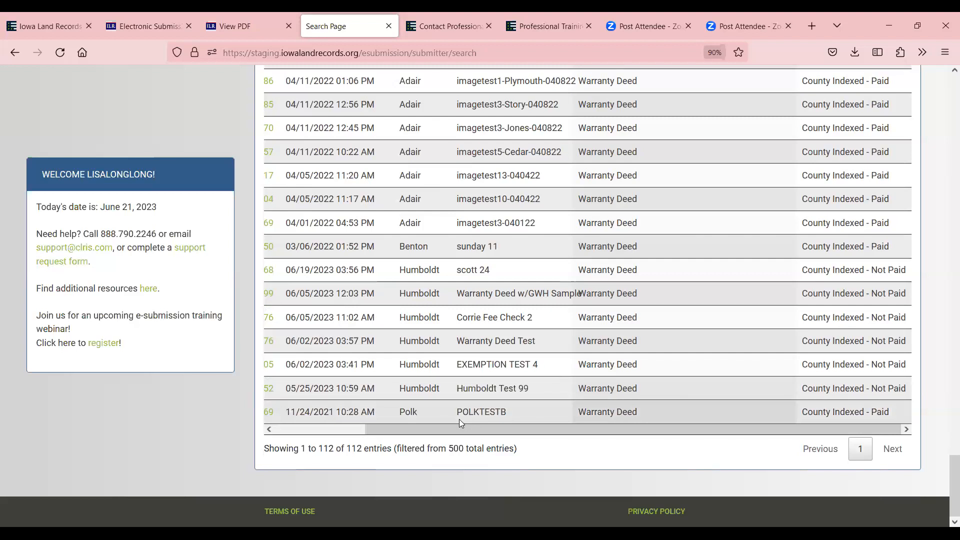
scroll(565, 448, "up", 6)
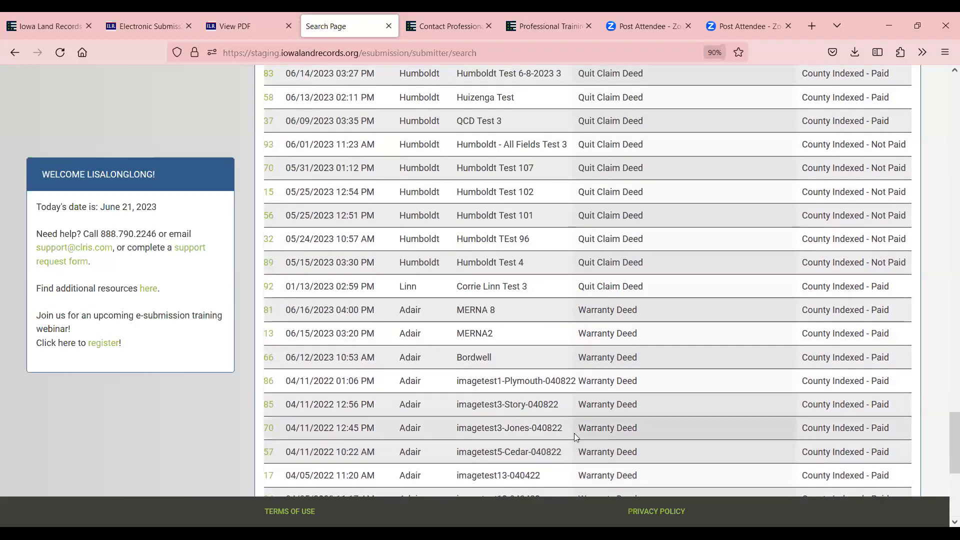
scroll(572, 265, "up", 20)
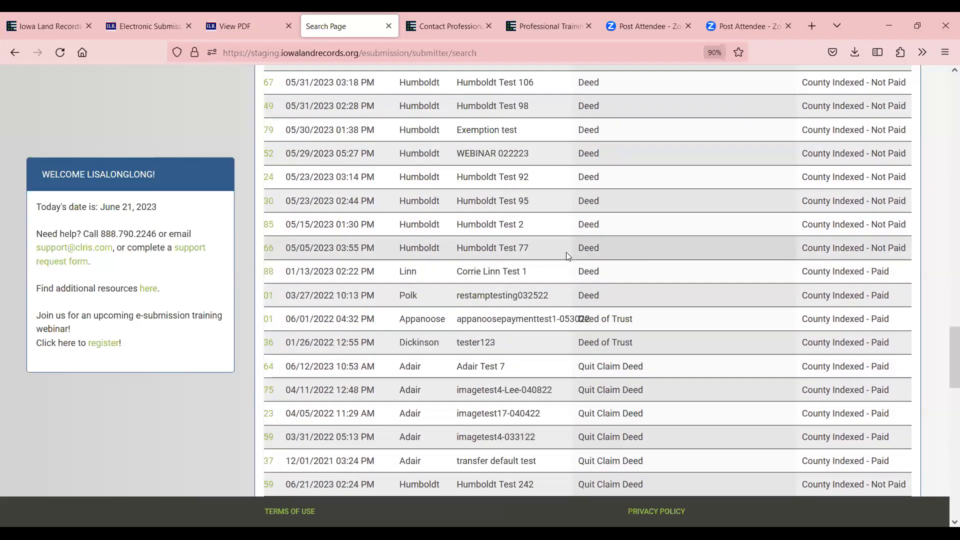
scroll(570, 238, "up", 13)
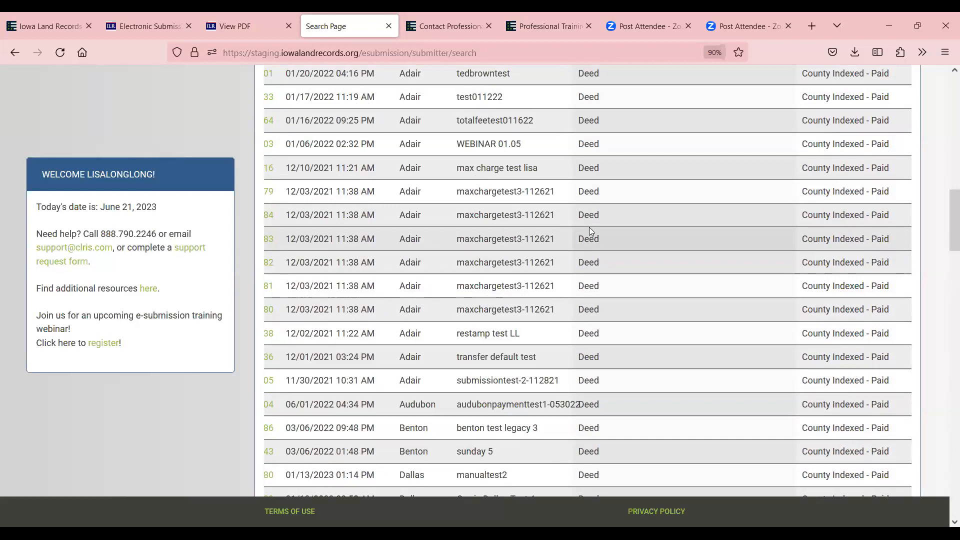
scroll(640, 270, "up", 10)
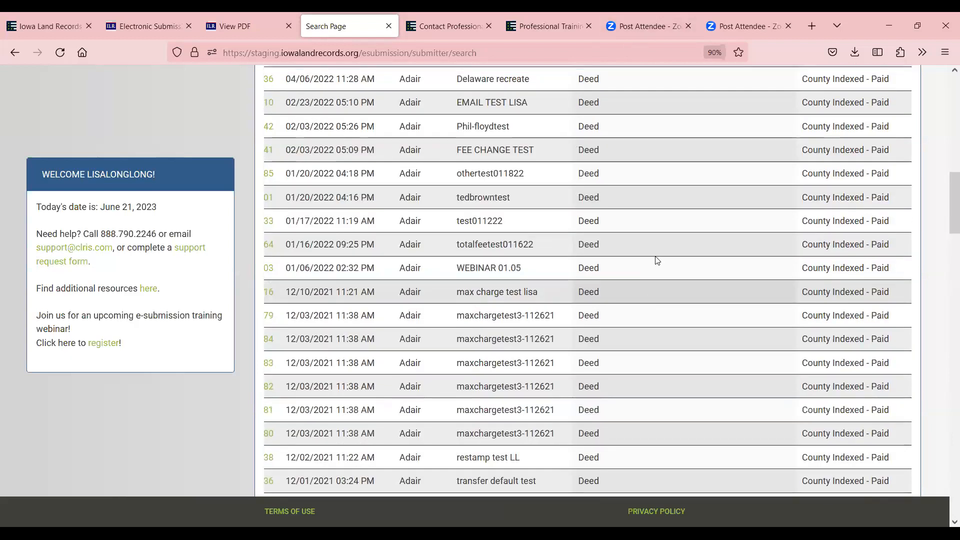
scroll(671, 241, "up", 2)
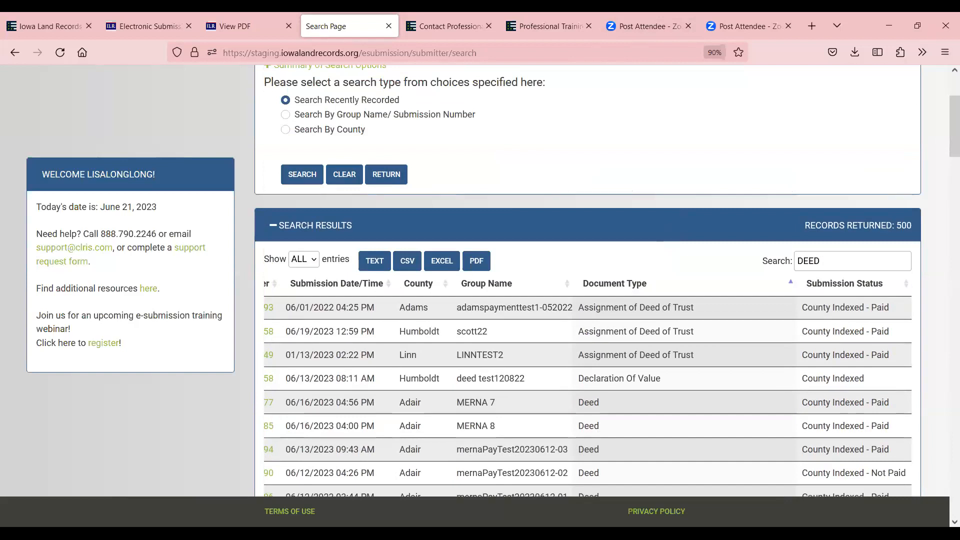
Enter the account username and password on the login page and submit
left_click(36, 25)
type("LISA")
key("BackSpace")
key("BackSpace")
key("BackSpace")
key("BackSpace")
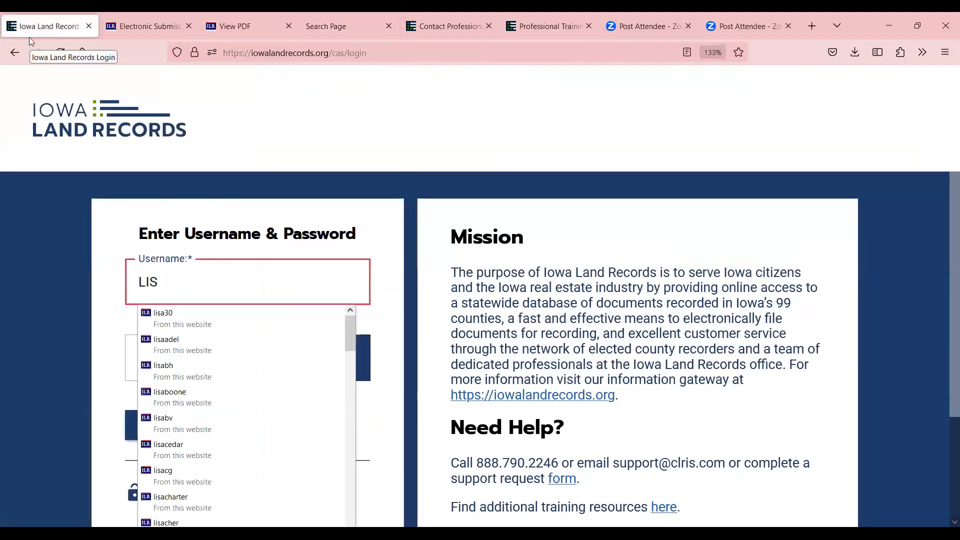
key("Tab")
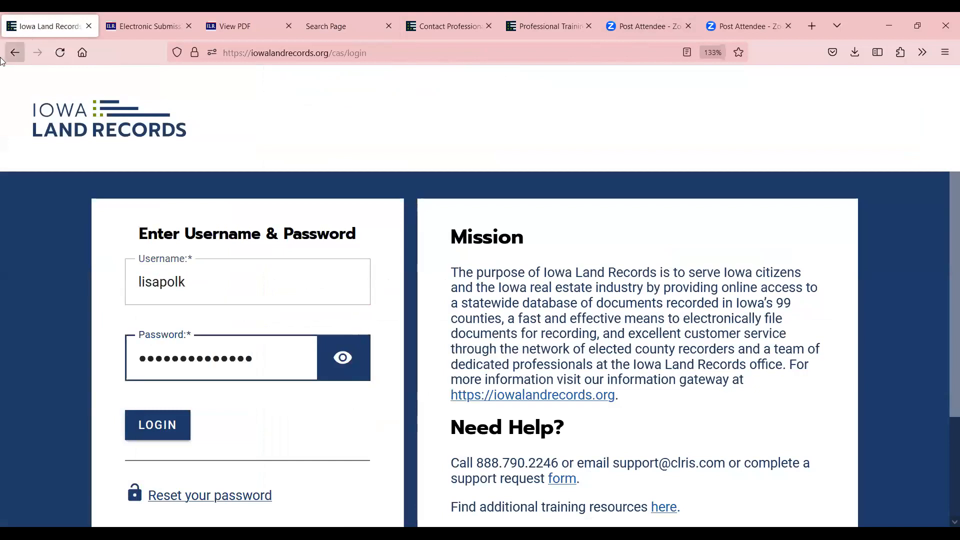
left_click(163, 413)
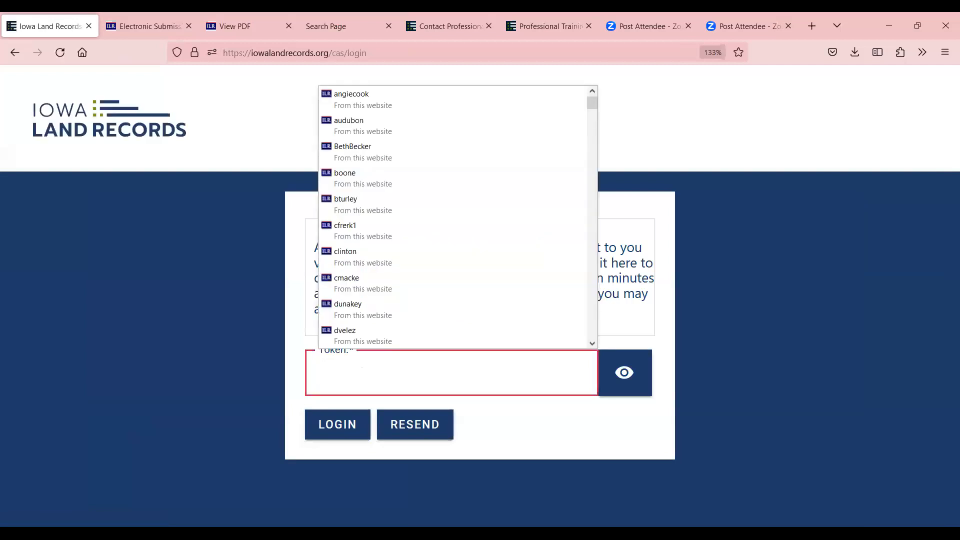
key("alt+Tab")
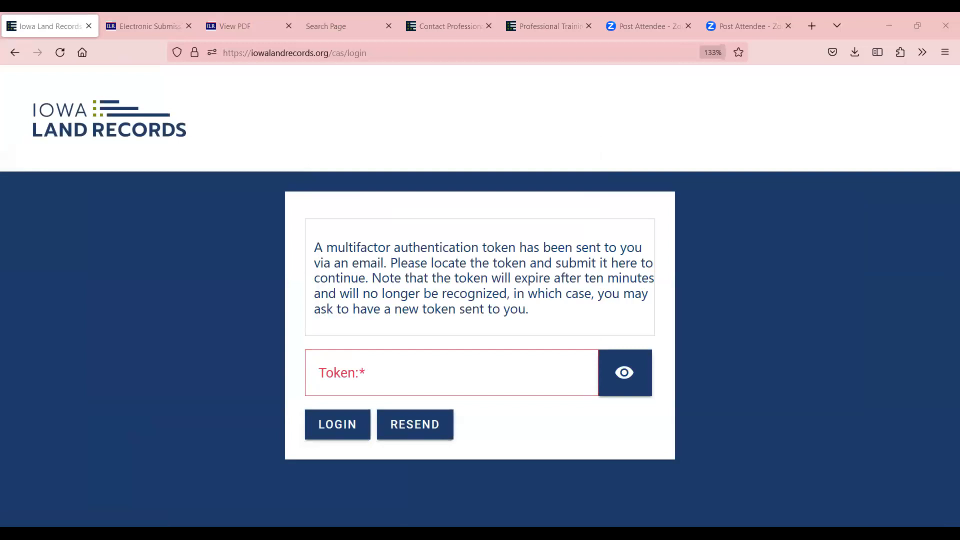
Submit the emailed verification token, declining to save it as a password
left_click(384, 382)
key("ctrl+v")
left_click(360, 422)
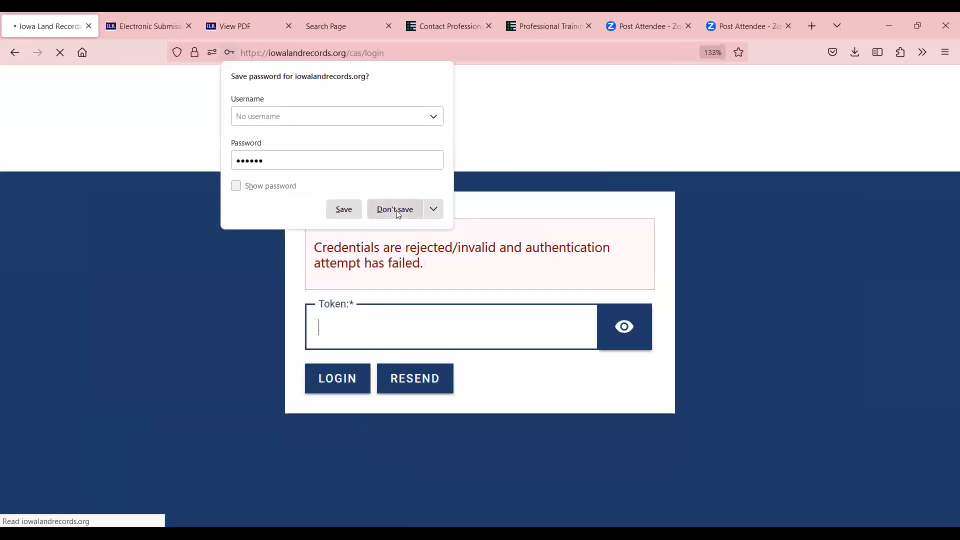
left_click(399, 214)
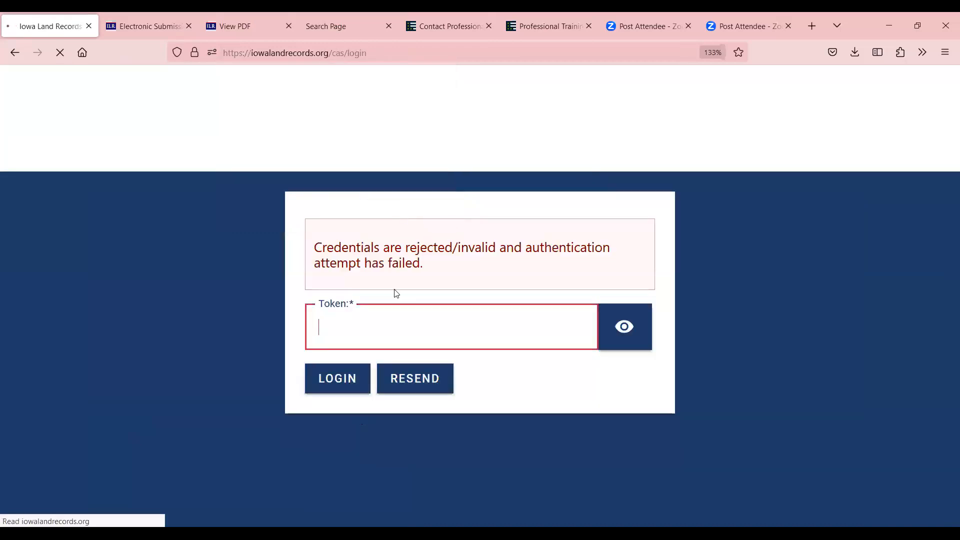
left_click(381, 325)
type("••••••")
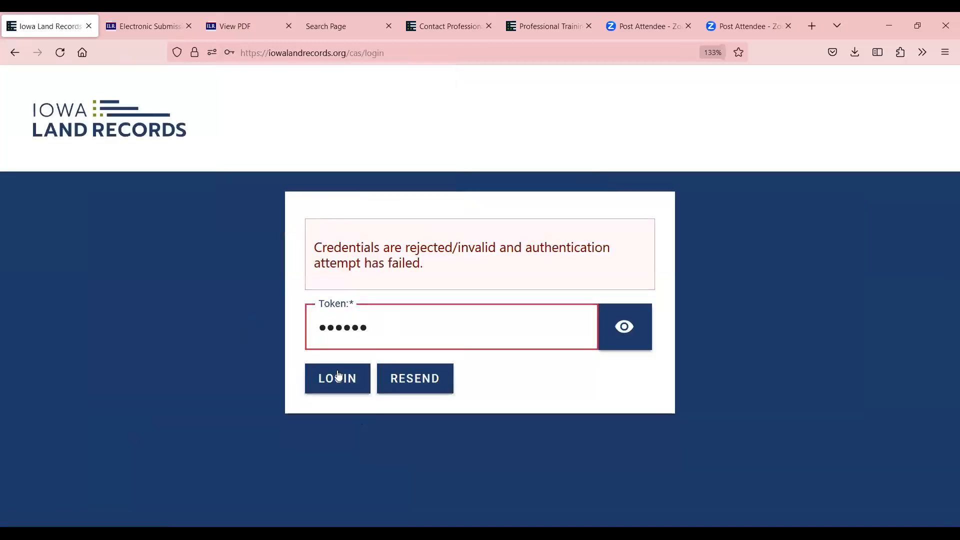
left_click(338, 375)
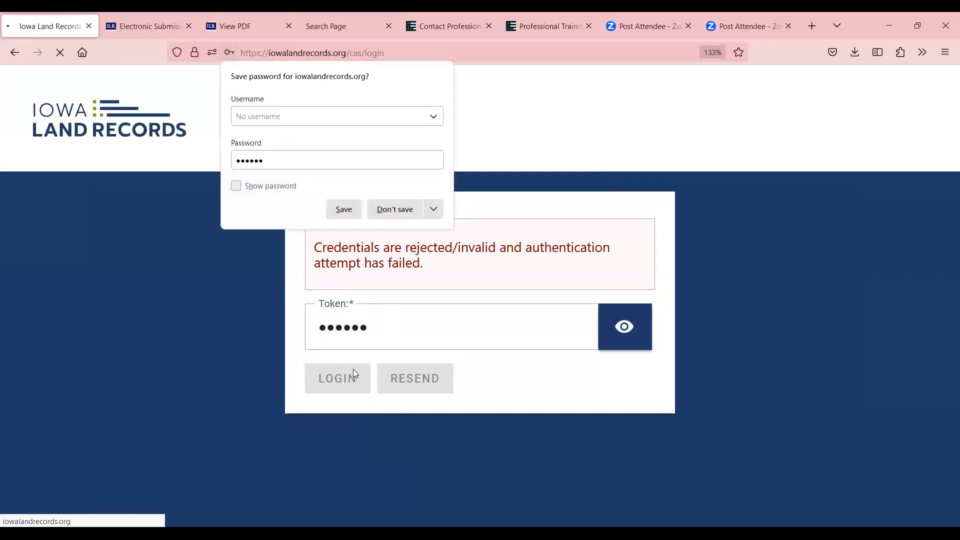
left_click(399, 213)
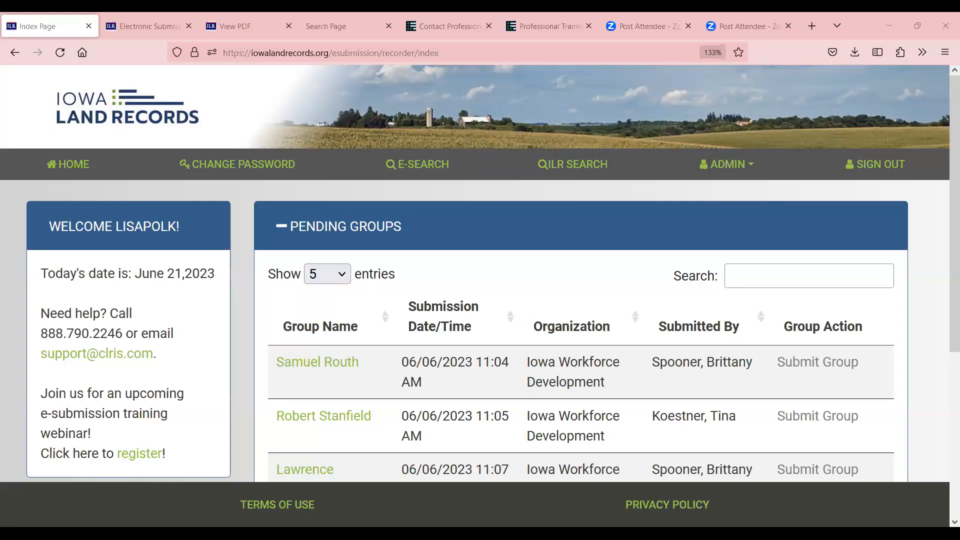
Return to the Pending Groups home page and open the Iowa Land Records public search
left_click(539, 25)
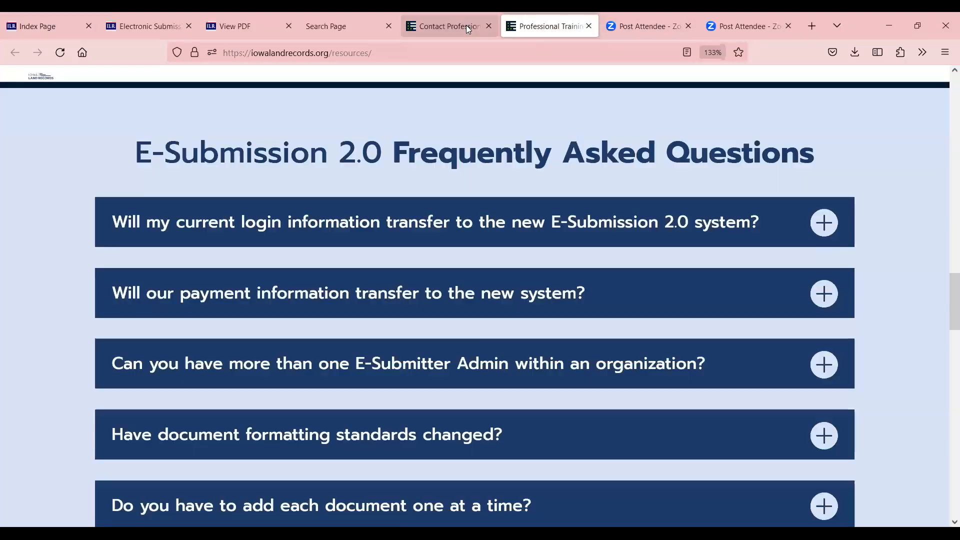
left_click(466, 25)
left_click(348, 25)
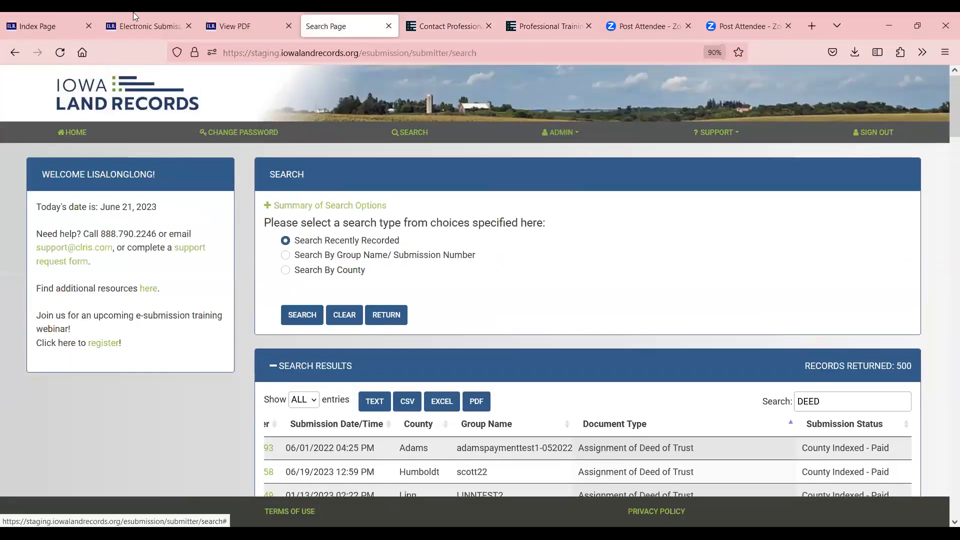
left_click(43, 26)
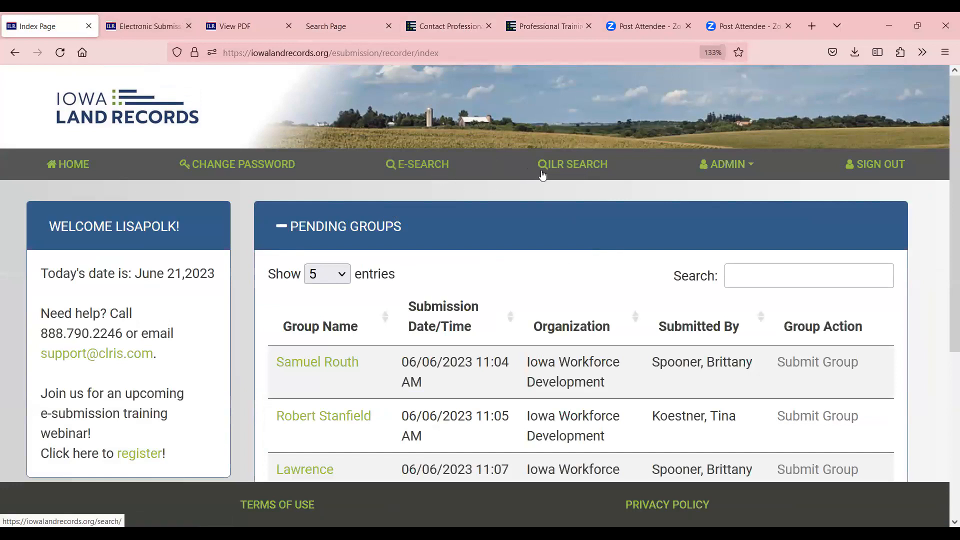
left_click(563, 168)
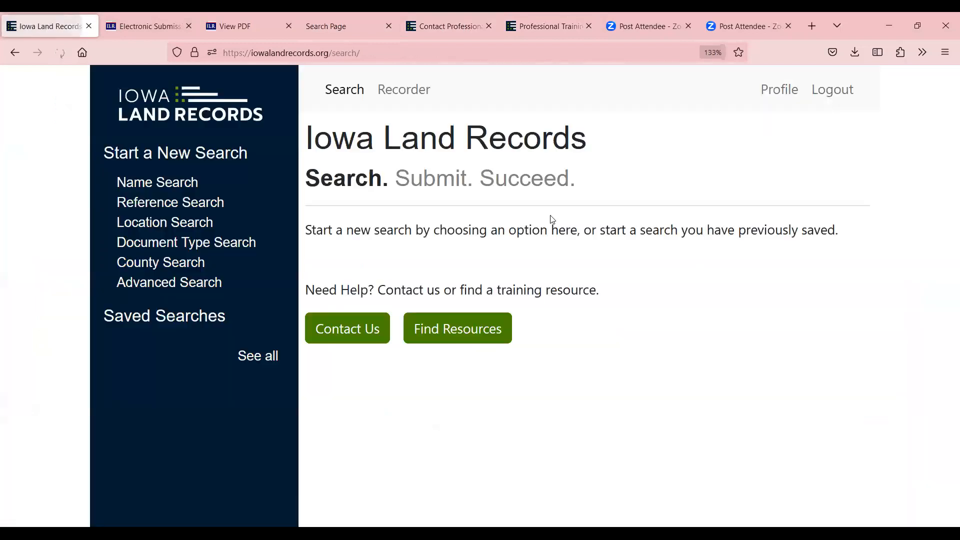
Start a person-name search, entering a last name and first name
left_click(180, 184)
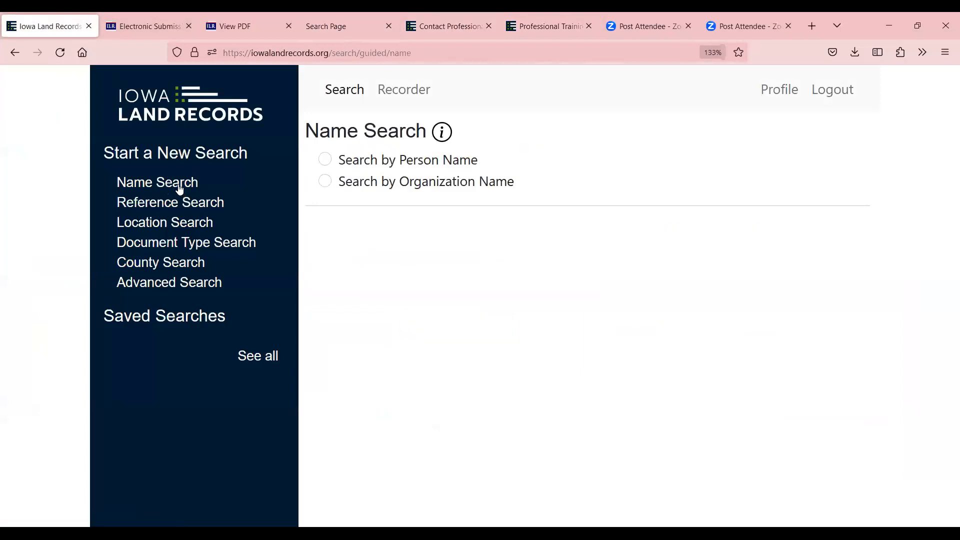
left_click(325, 160)
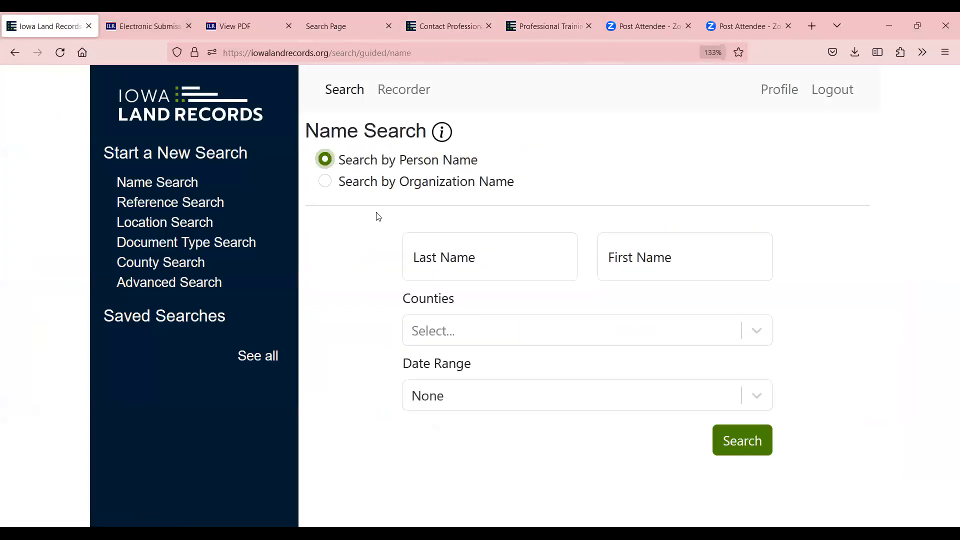
left_click(467, 252)
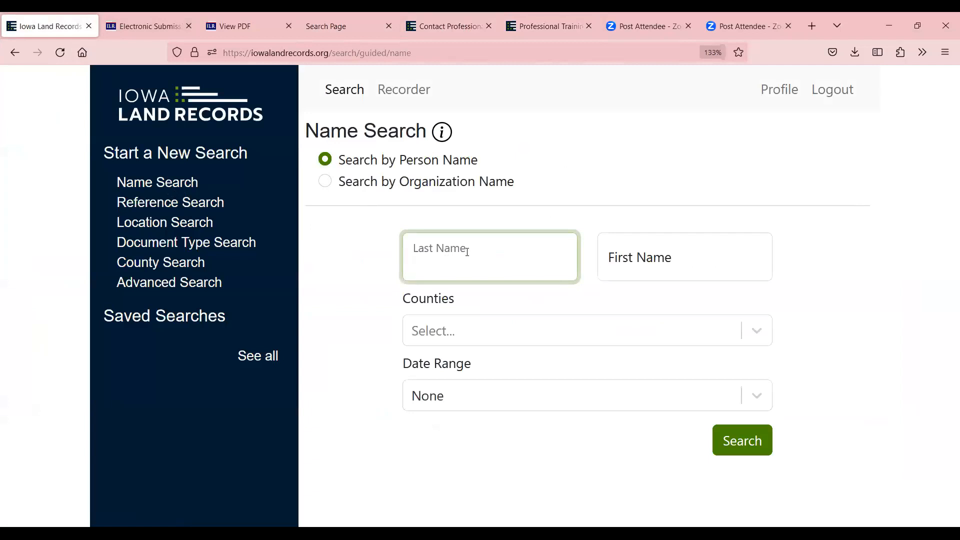
type("Smith")
key("Tab")
type("da3")
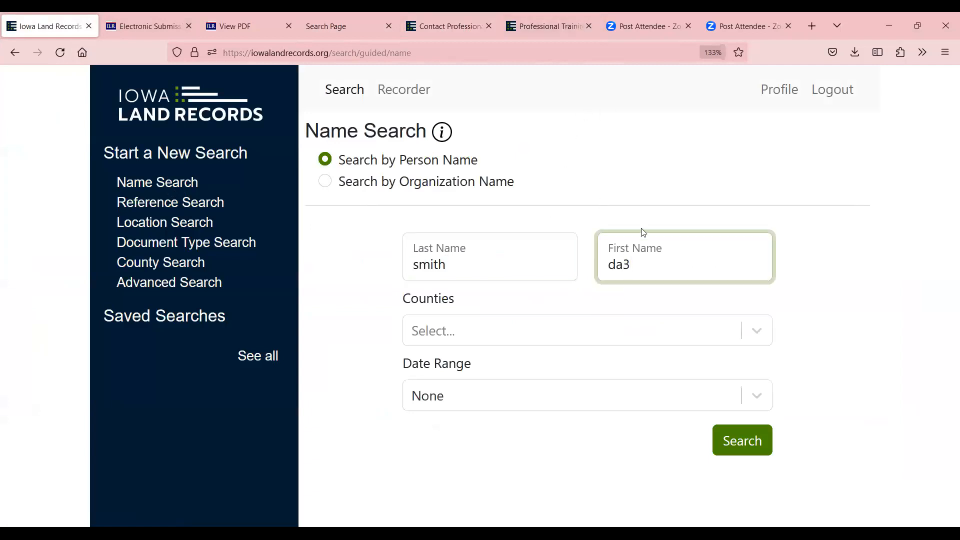
key("BackSpace")
type("#2")
key("BackSpace")
Limit the search to Clarke county from 01/01/2022 and run it
left_click(450, 341)
scroll(484, 420, "down", 10)
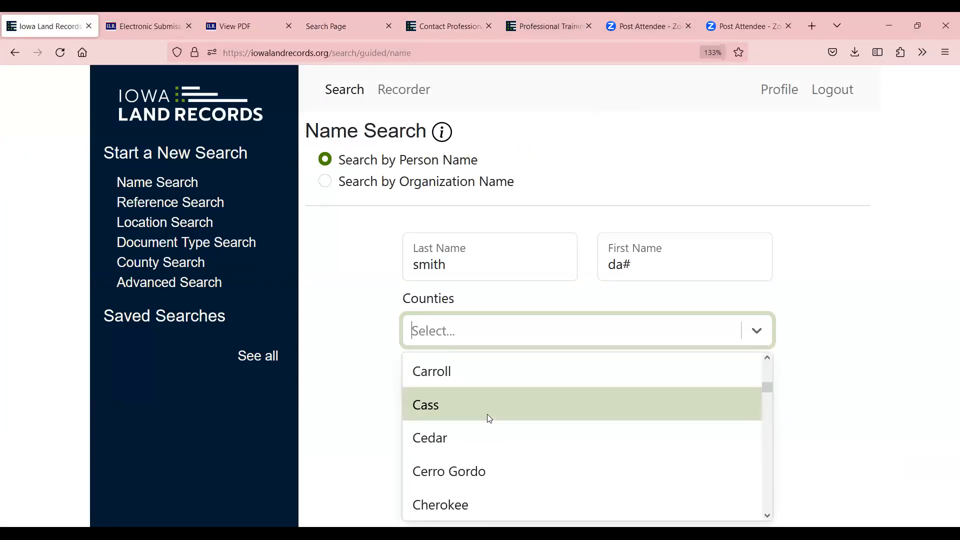
left_click(456, 468)
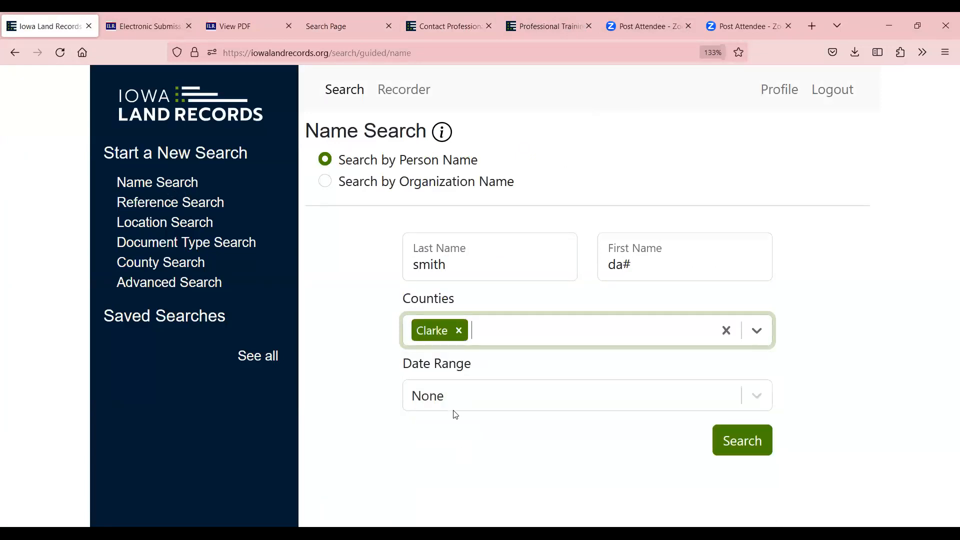
left_click(442, 394)
scroll(493, 460, "down", 1)
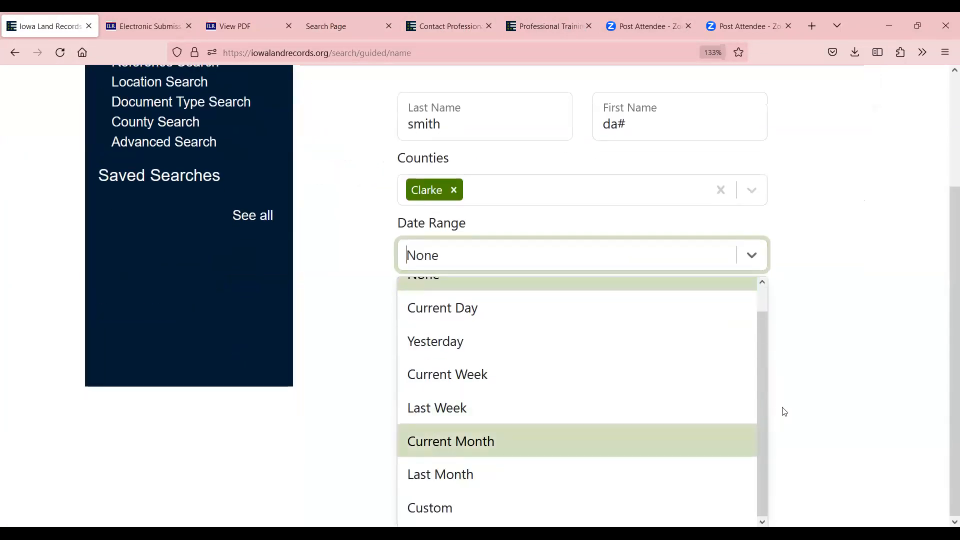
left_click(408, 508)
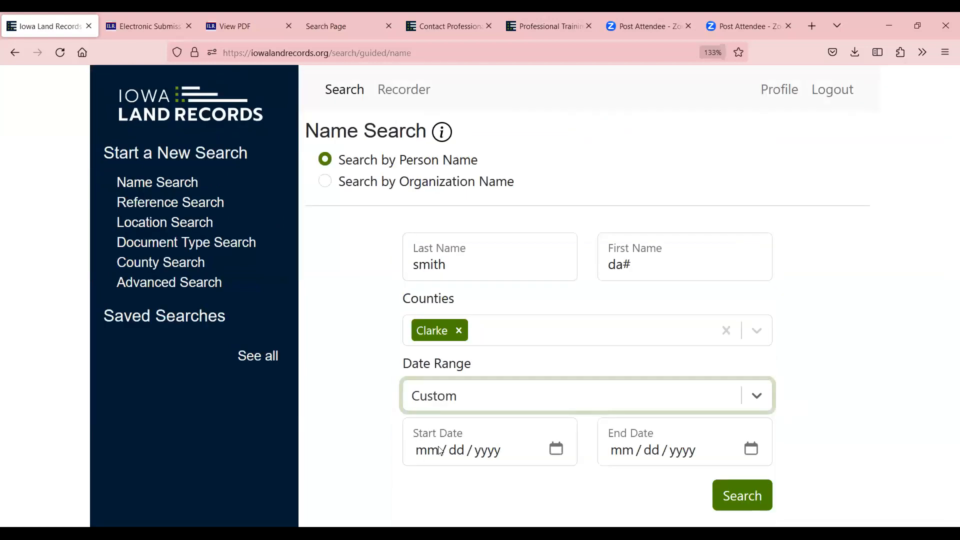
left_click(423, 452)
type("01012022")
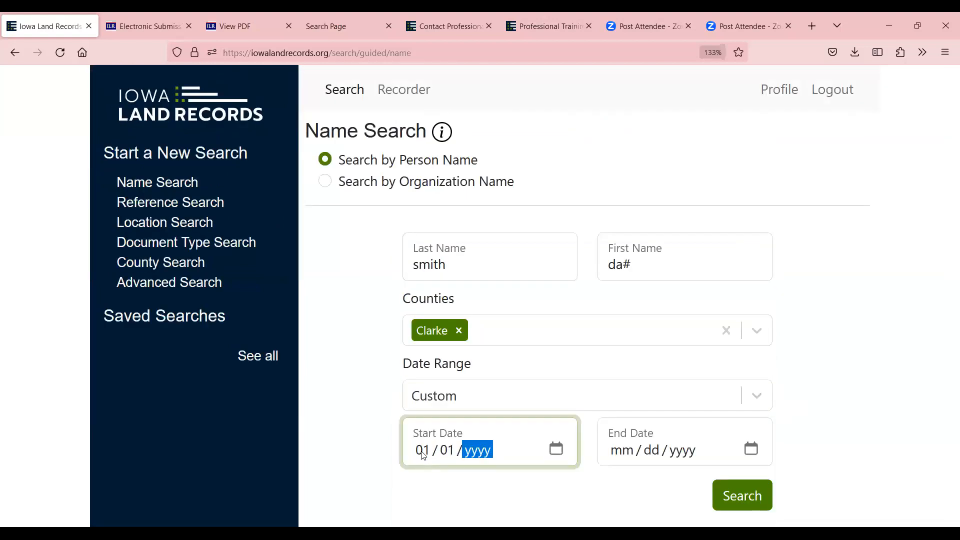
left_click(759, 501)
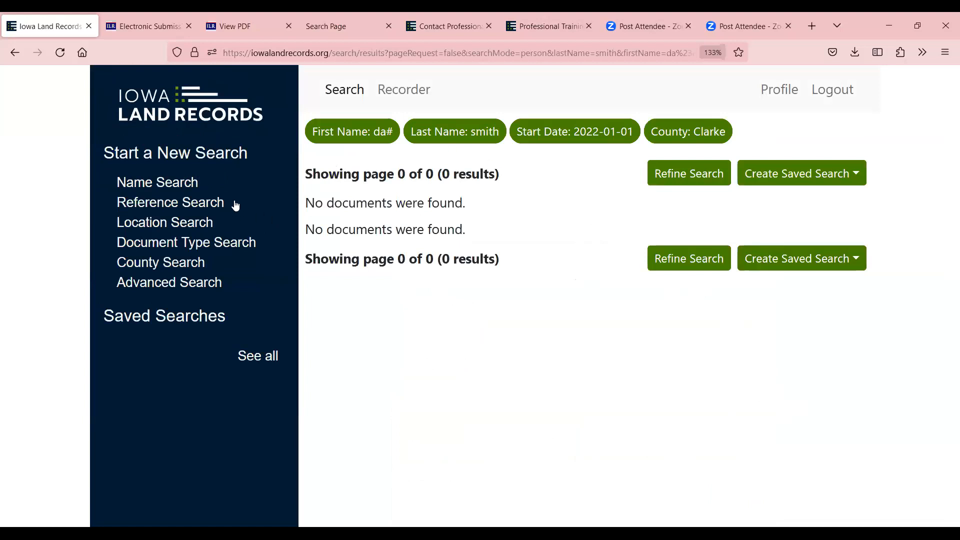
Run a new person-name search for a different last and first name in Polk county
left_click(204, 205)
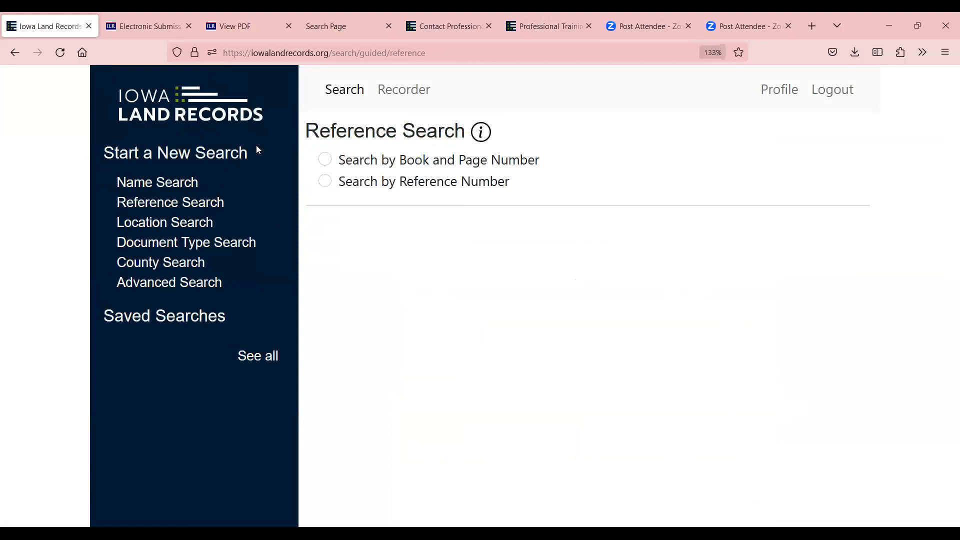
left_click(165, 184)
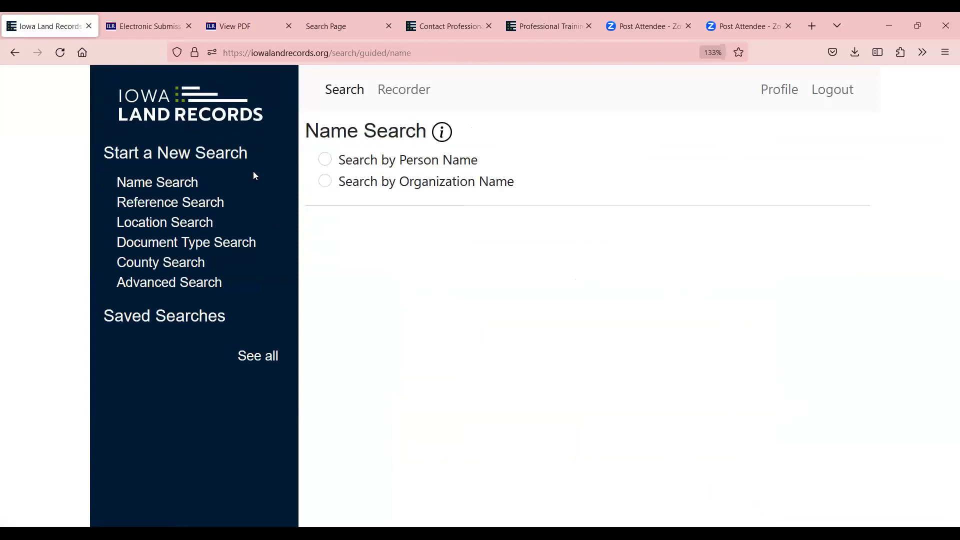
left_click(325, 159)
left_click(444, 265)
key("Tab")
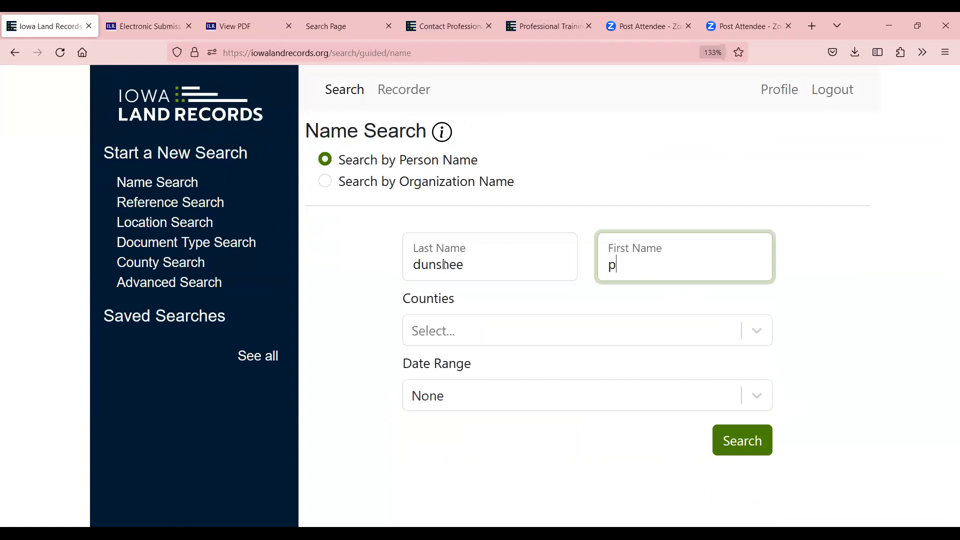
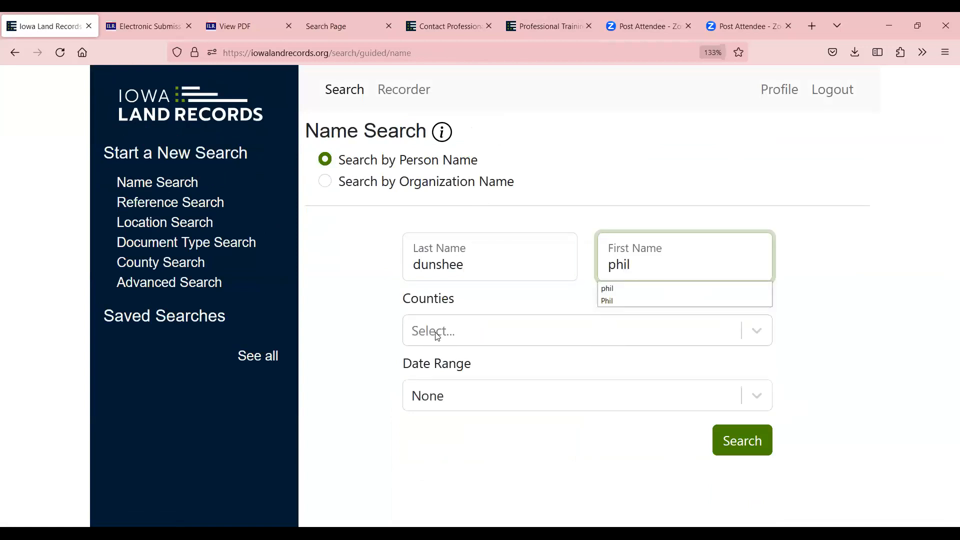
left_click(438, 332)
type("pol")
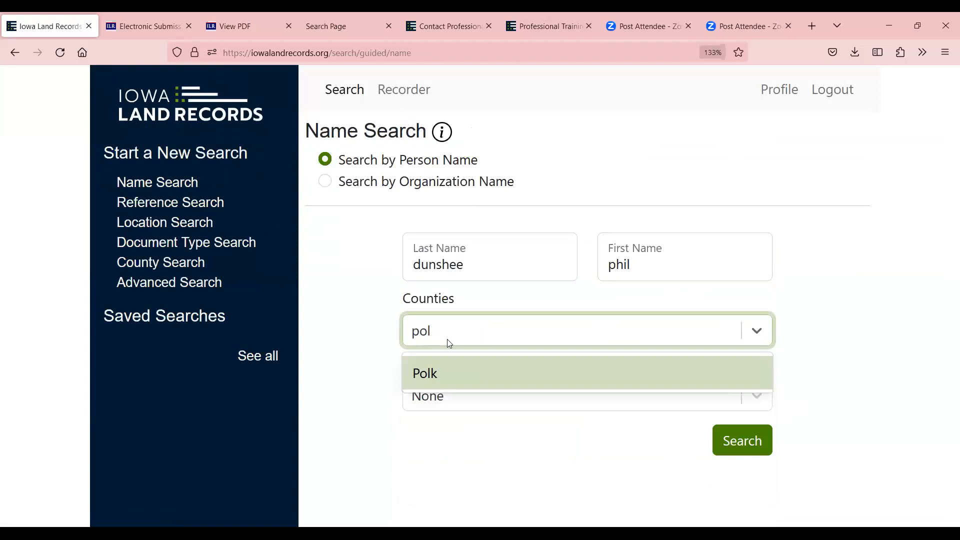
left_click(425, 375)
left_click(730, 439)
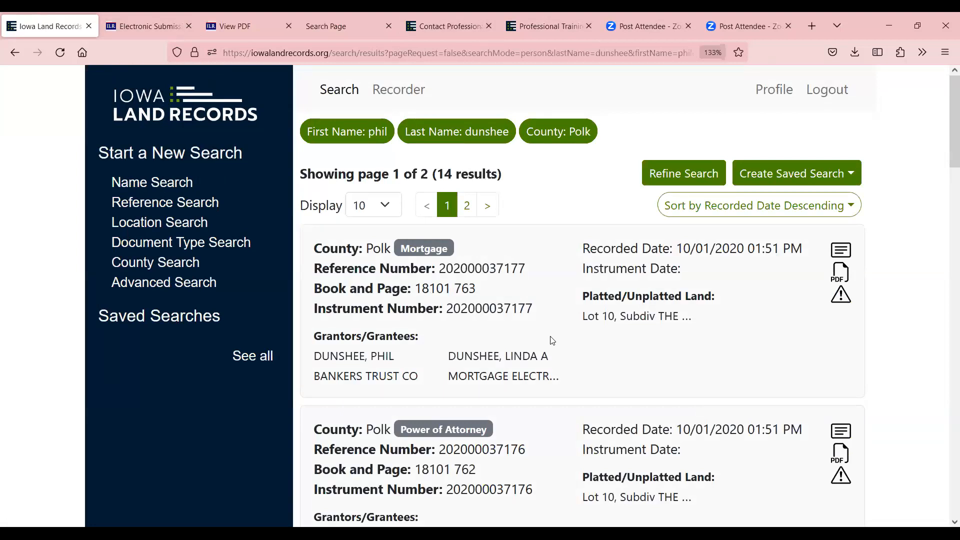
scroll(517, 325, "down", 1)
scroll(518, 325, "down", 5)
scroll(520, 315, "up", 6)
scroll(647, 317, "down", 9)
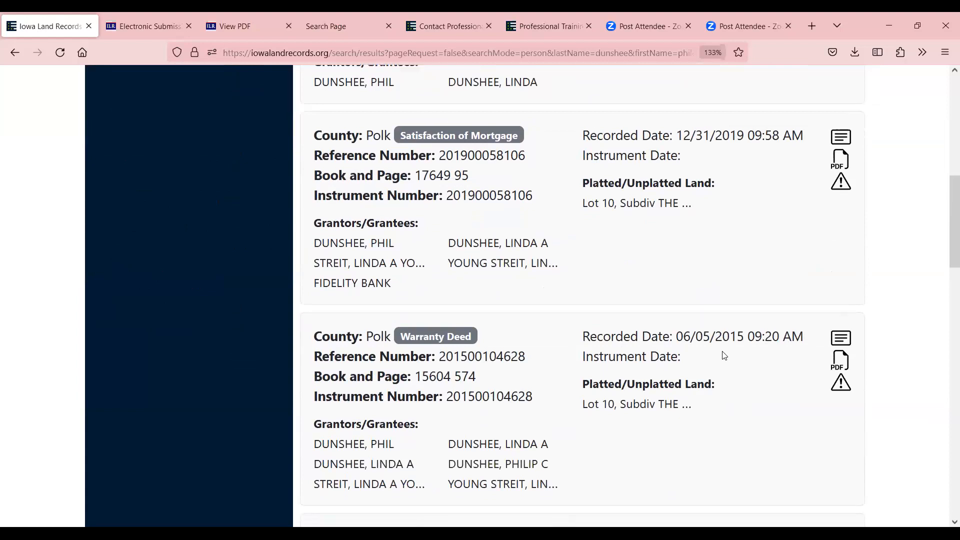
scroll(725, 355, "down", 9)
scroll(723, 356, "down", 7)
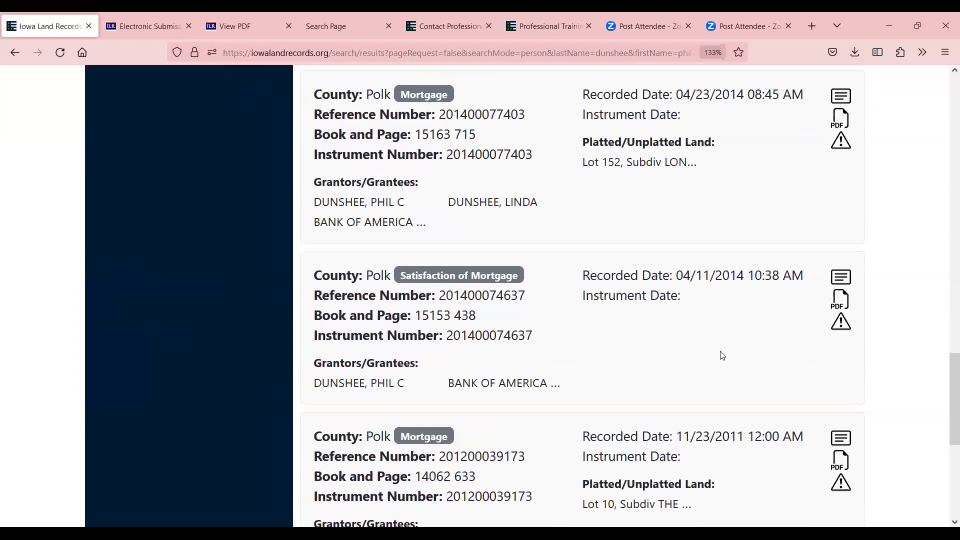
scroll(722, 355, "up", 20)
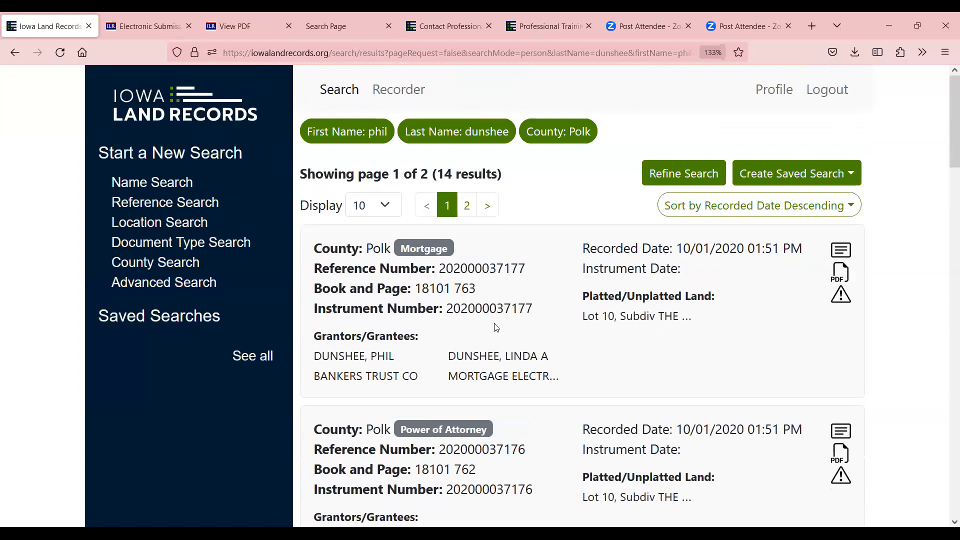
left_click_drag(525, 270, 443, 269)
key("ctrl+c")
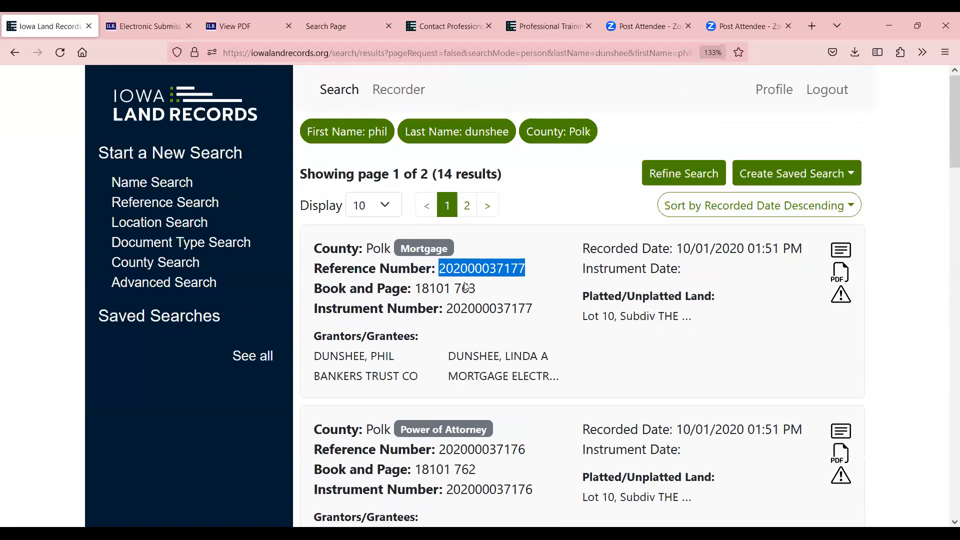
left_click(183, 206)
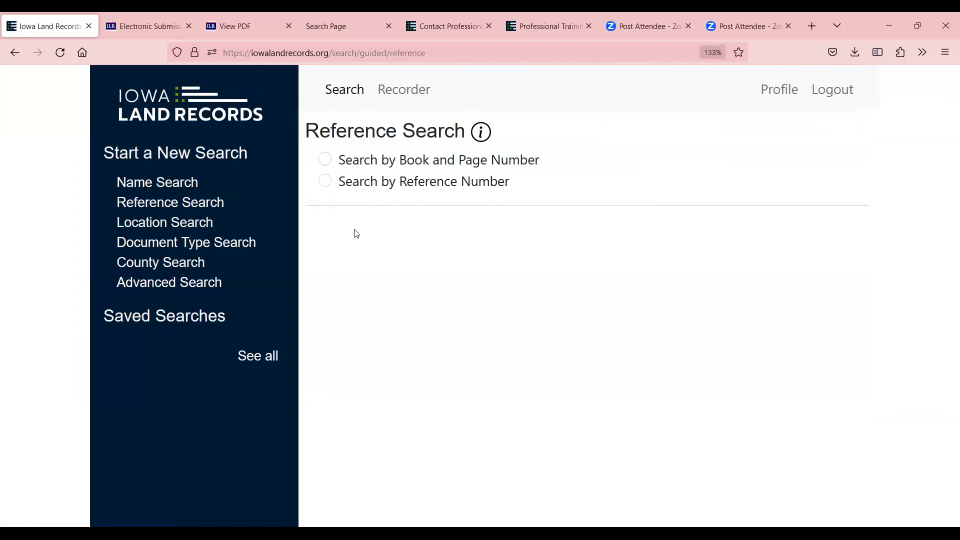
left_click(325, 181)
left_click(489, 276)
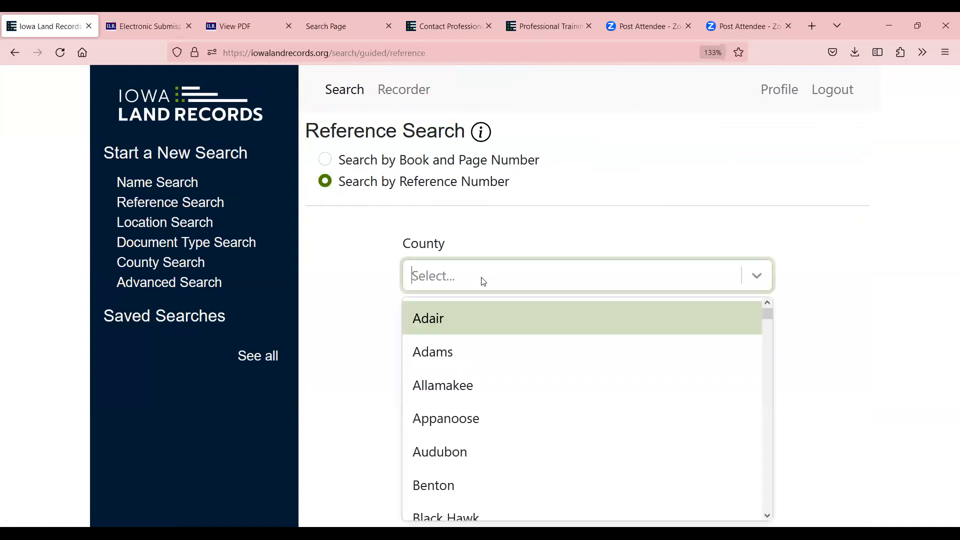
type("pol")
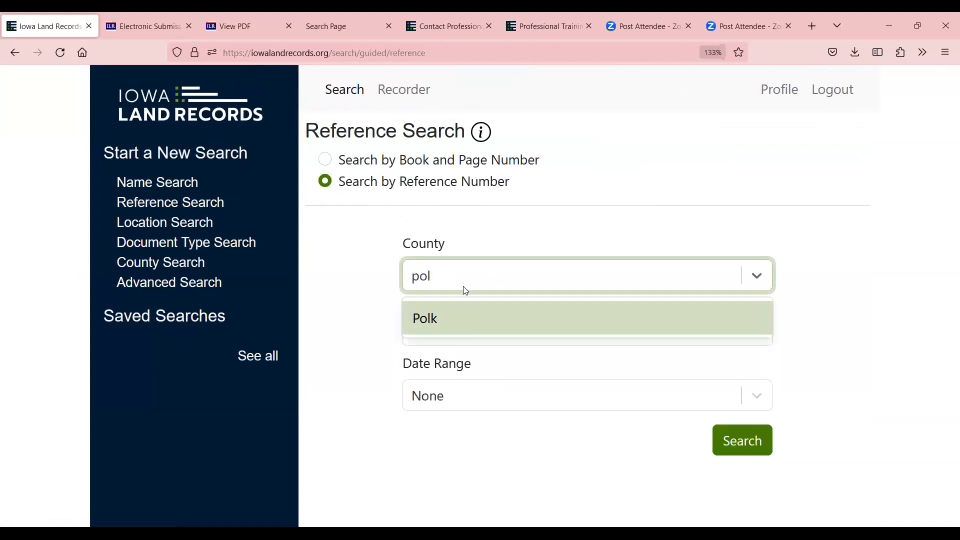
left_click(416, 319)
left_click(456, 328)
right_click(456, 328)
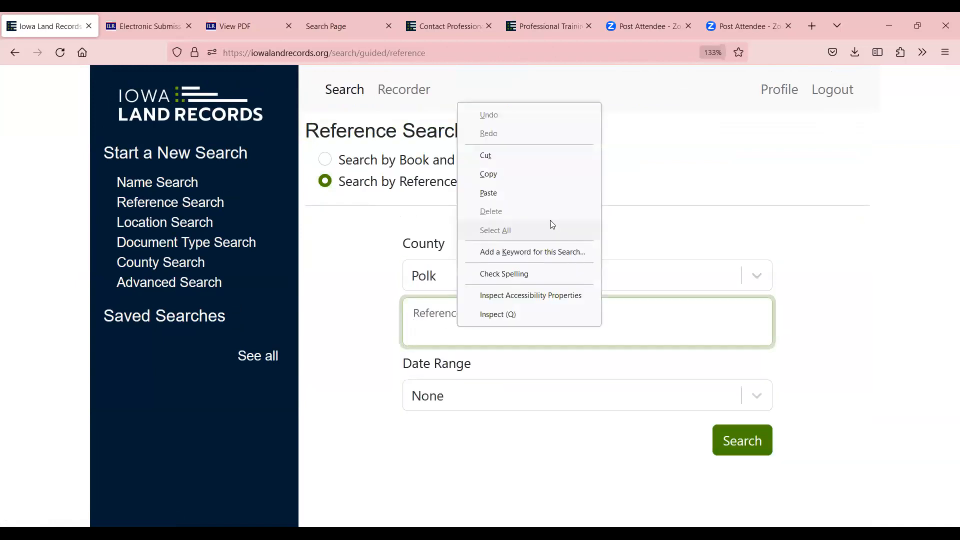
left_click(538, 190)
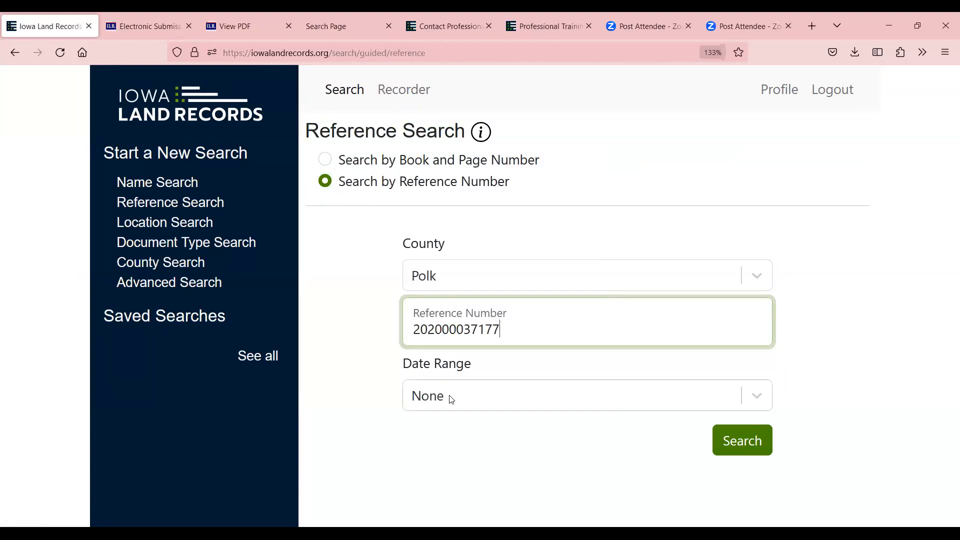
Set a custom date range starting 01/01/2020 and run the search
left_click(467, 394)
left_click(559, 402)
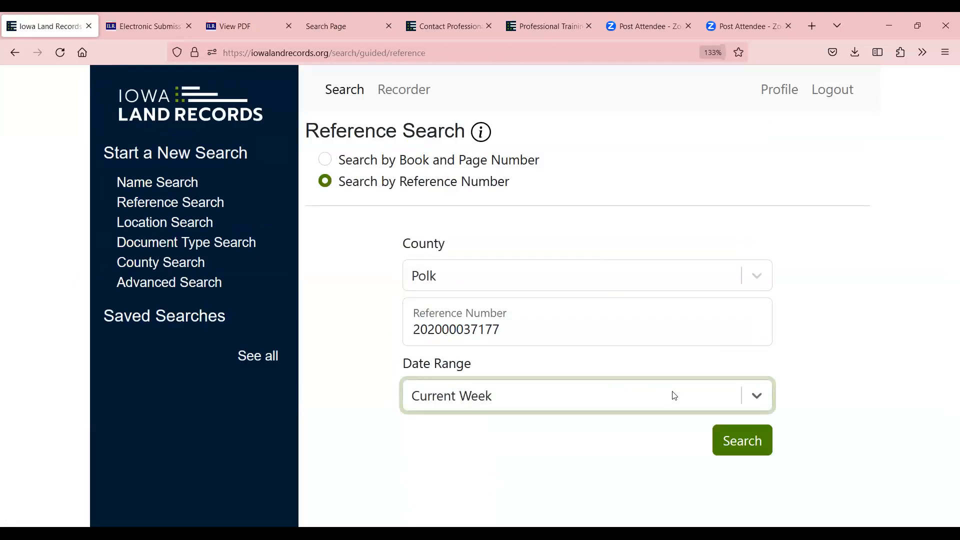
left_click(755, 394)
left_click_drag(840, 364, 844, 300)
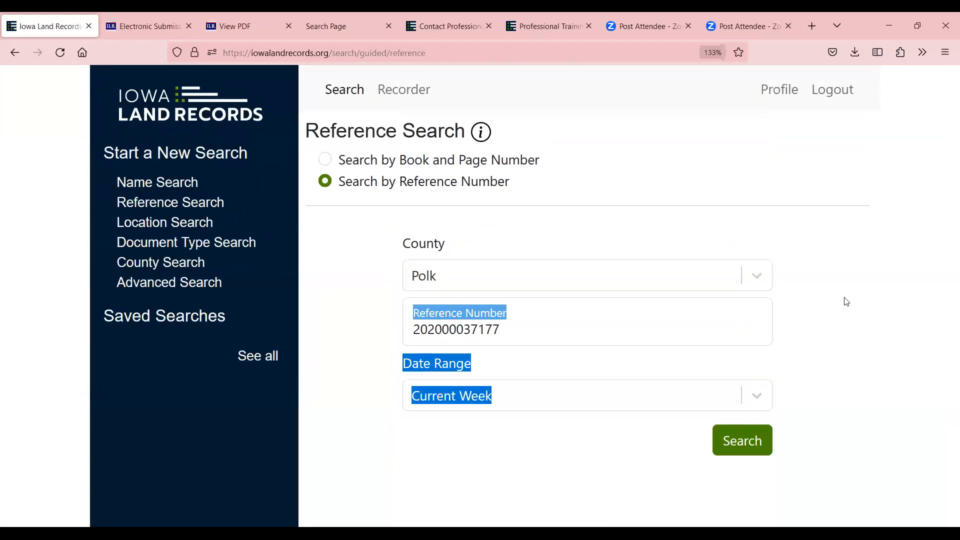
left_click(764, 398)
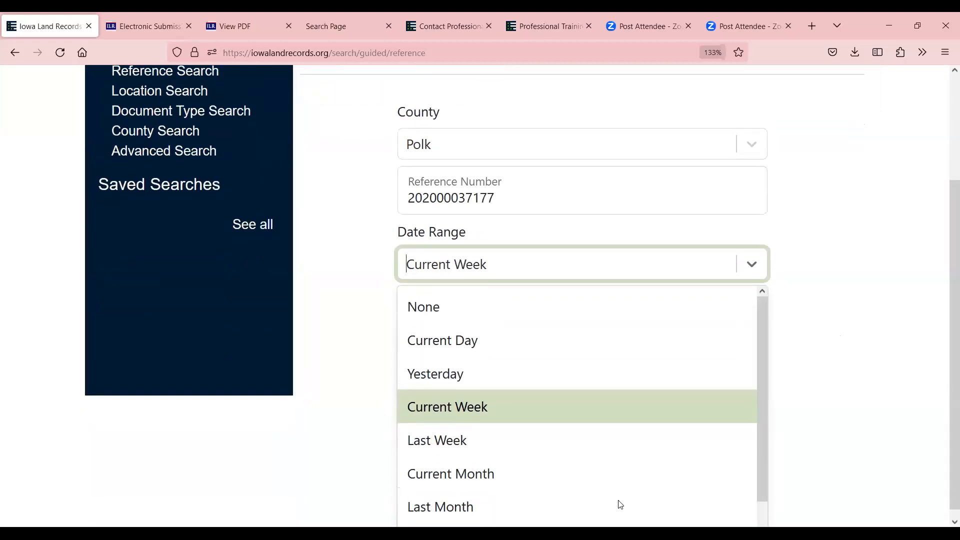
scroll(617, 505, "down", 1)
left_click(552, 504)
left_click(415, 454)
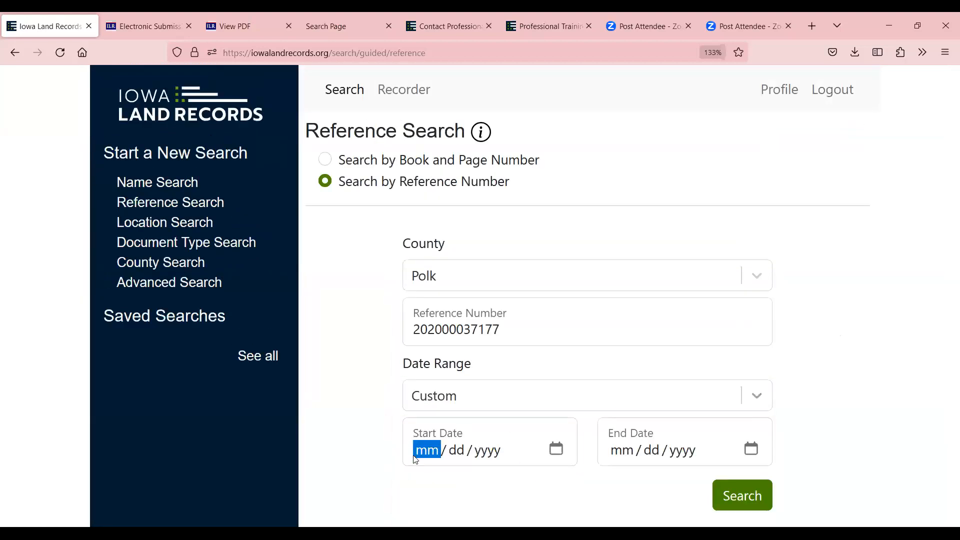
type("01 / 01 / 2020")
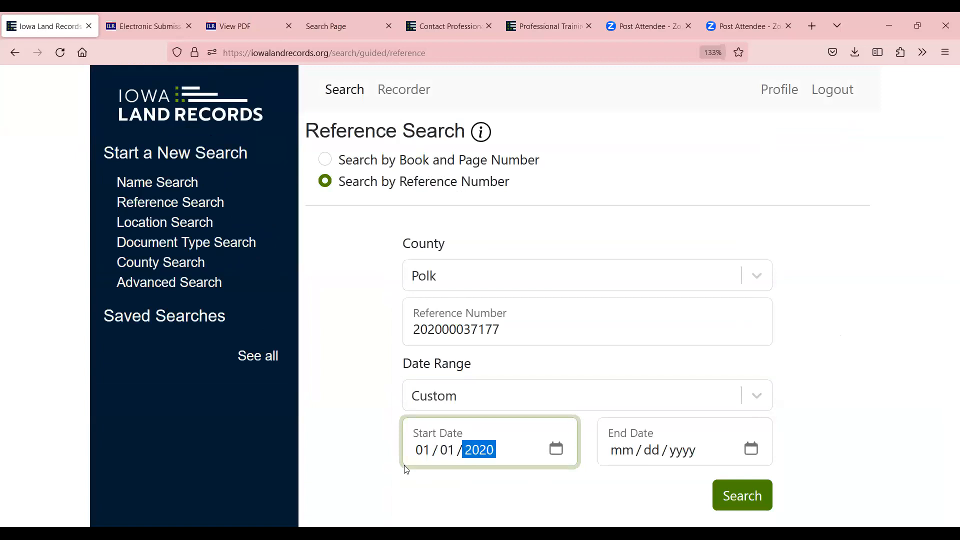
left_click(740, 495)
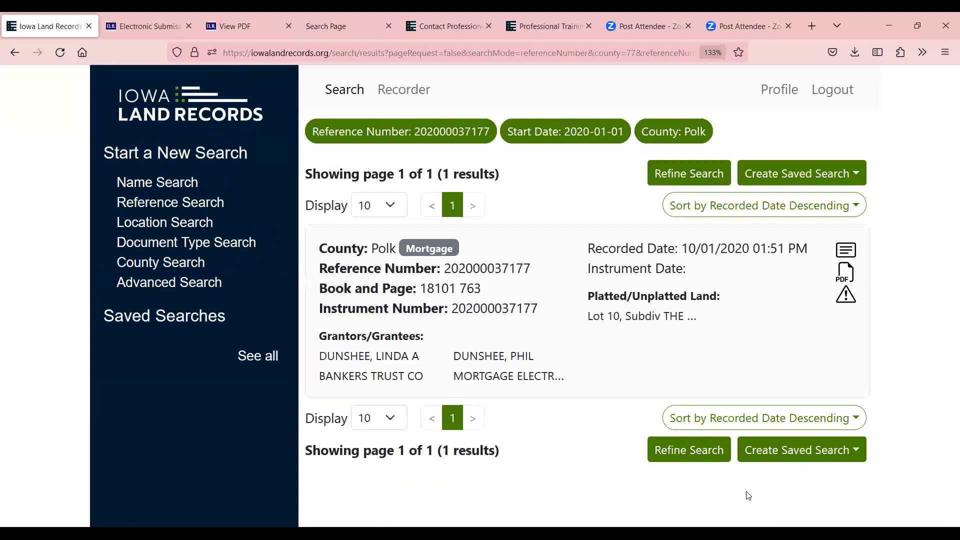
left_click(844, 255)
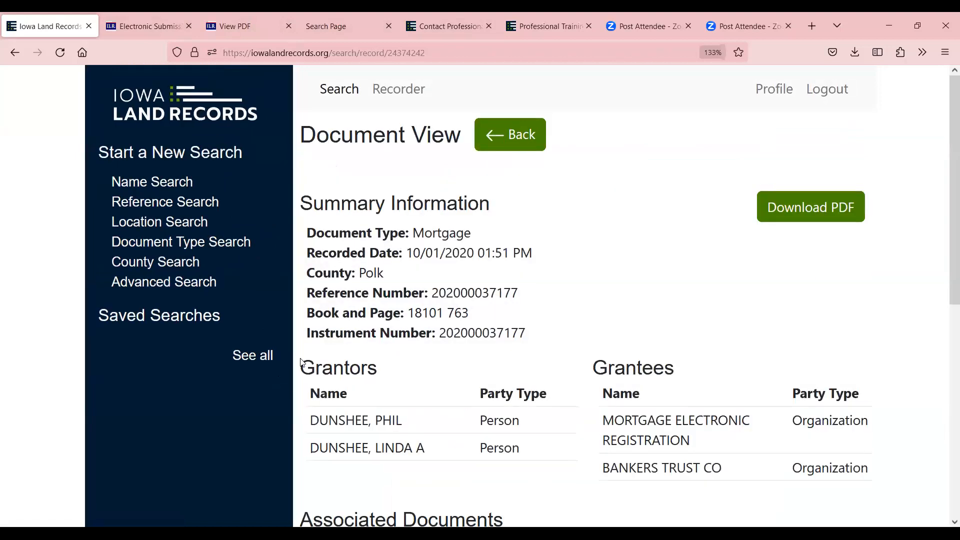
scroll(469, 355, "down", 5)
scroll(637, 425, "down", 2)
scroll(785, 428, "up", 8)
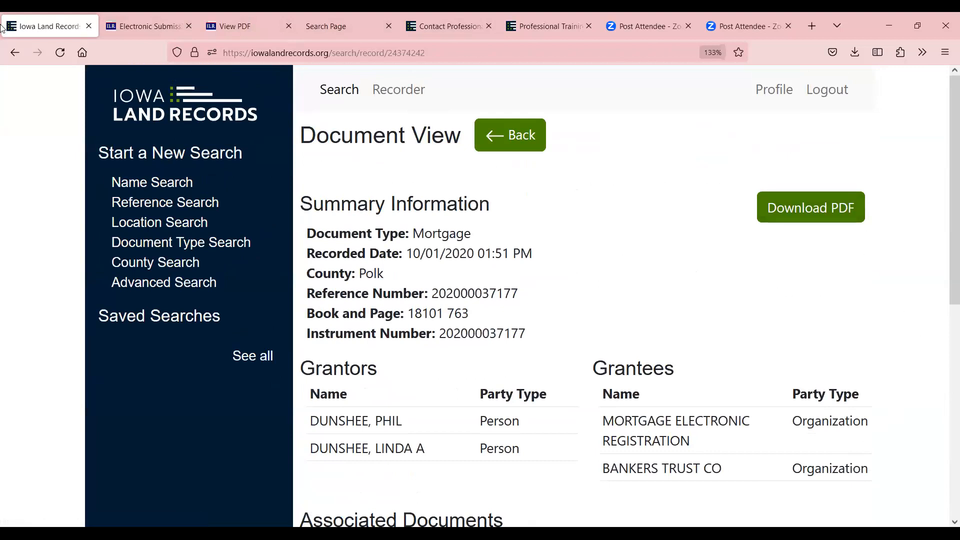
left_click(14, 51)
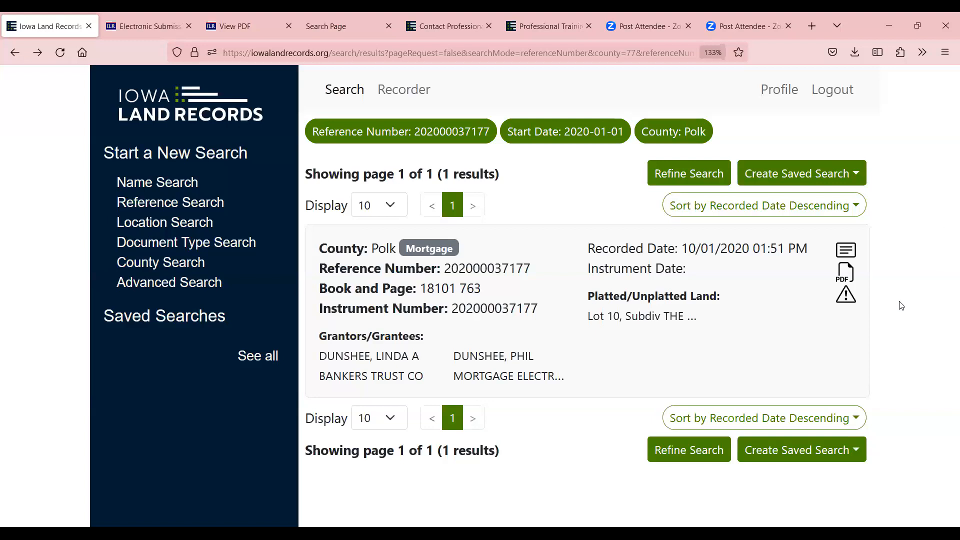
Cancel the document's Report Issue form without sending, then go to Location Search
left_click(845, 297)
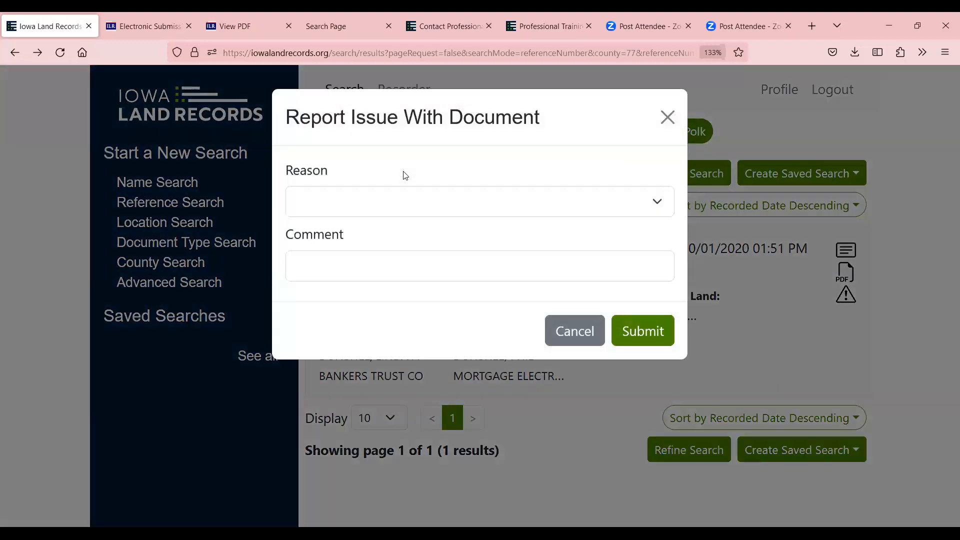
left_click(374, 201)
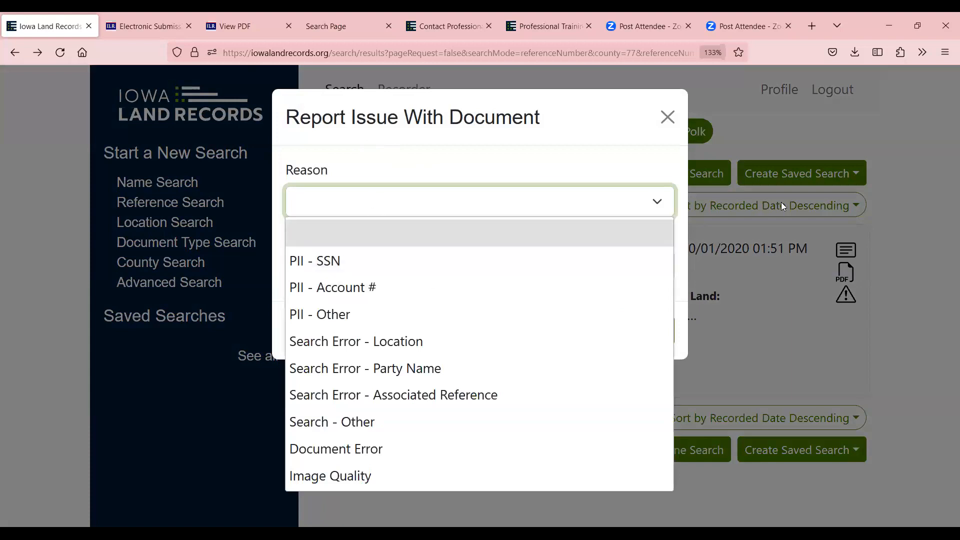
left_click(852, 288)
left_click(846, 296)
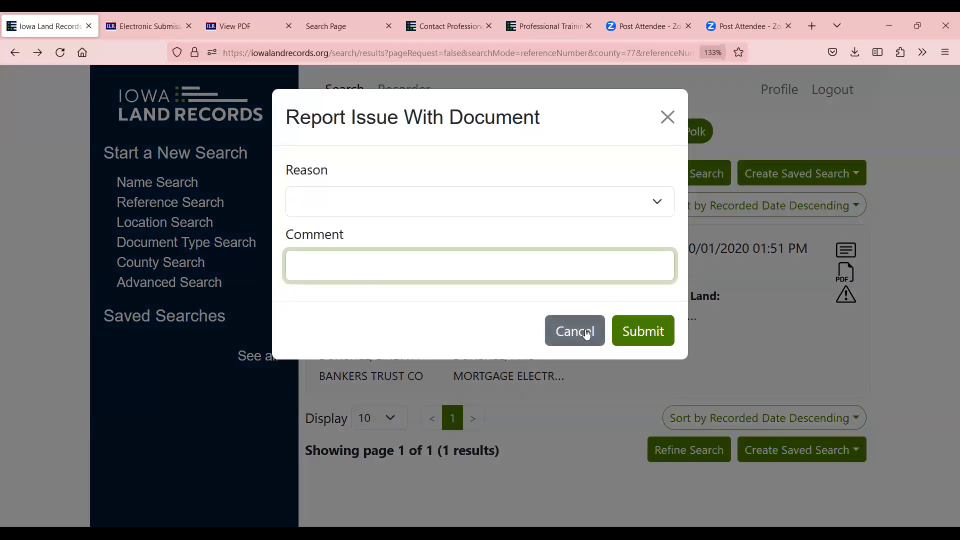
left_click(586, 334)
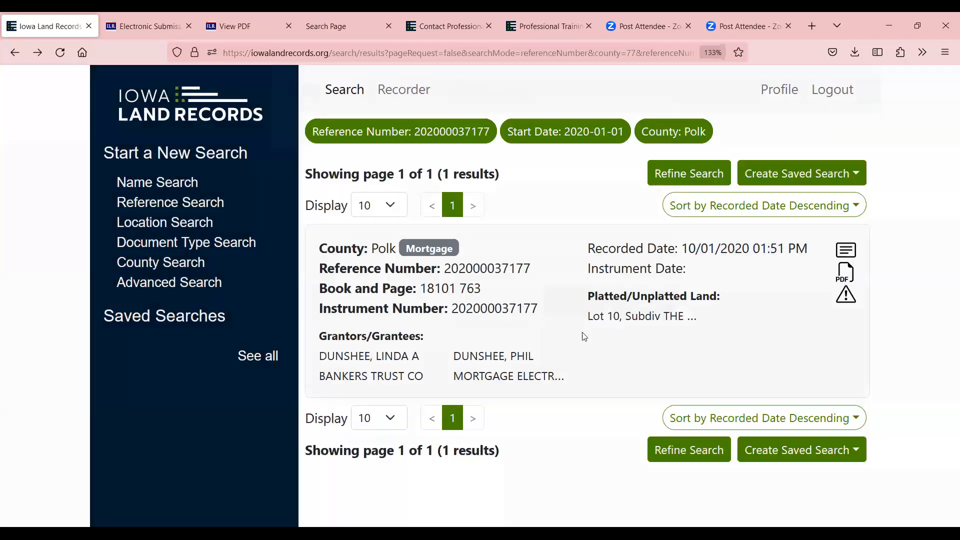
left_click(174, 222)
Start a Document Type Search for Adair County with the Assignment of Mortgage type
left_click(329, 181)
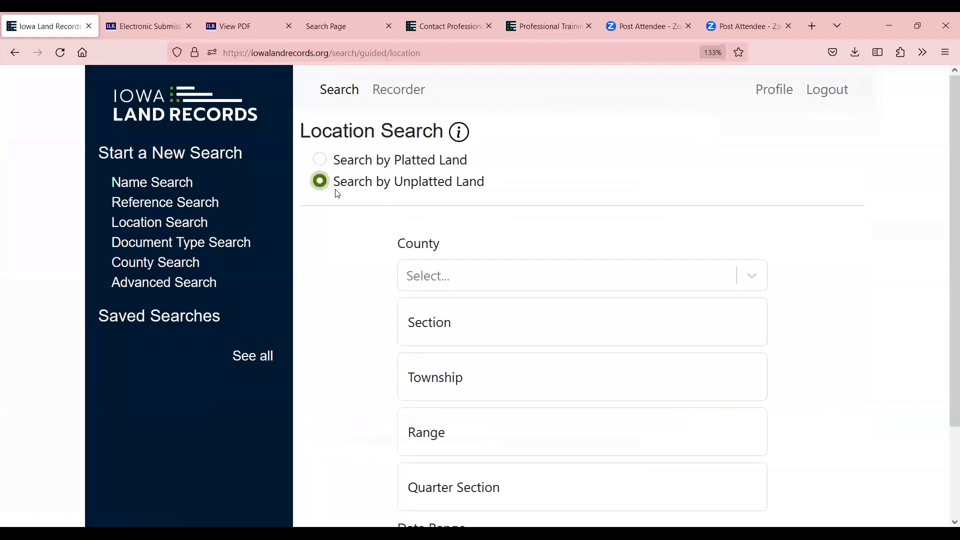
left_click(226, 244)
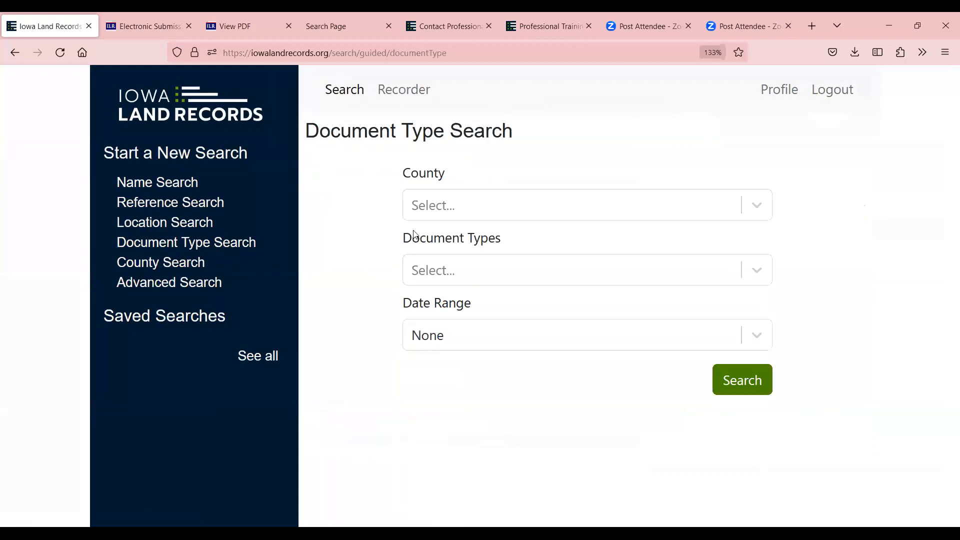
left_click(453, 215)
left_click(451, 257)
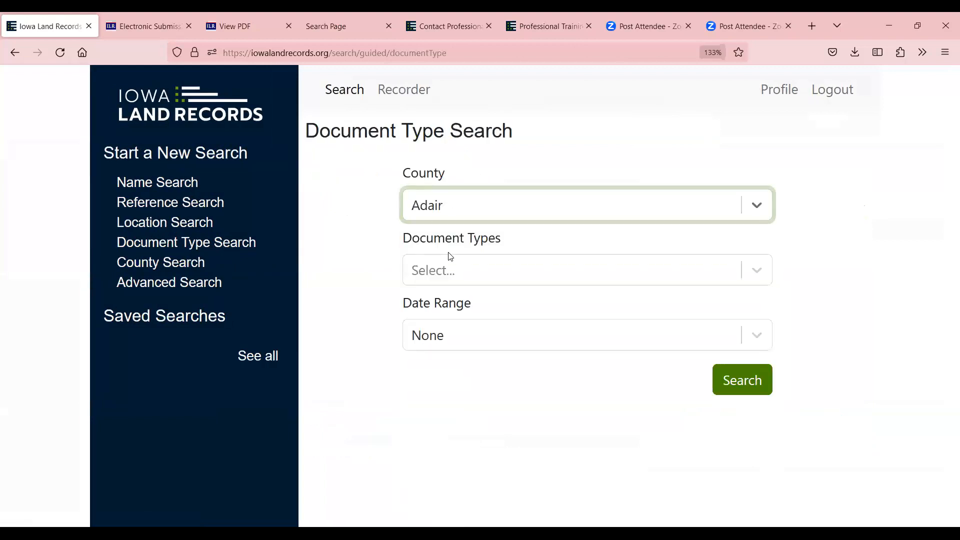
left_click(452, 277)
type("mo")
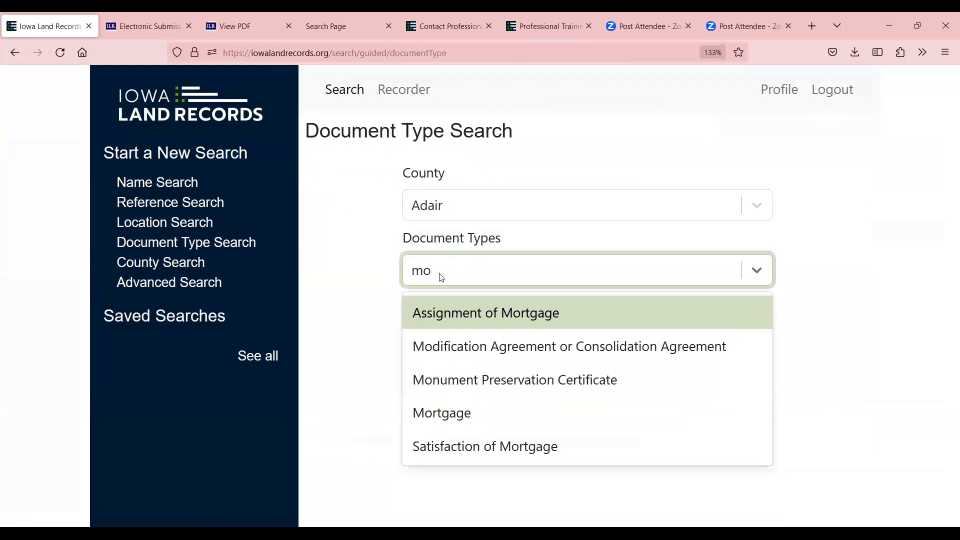
left_click(483, 315)
Set a Custom date range starting 01/01/2023 and run the search
left_click(434, 342)
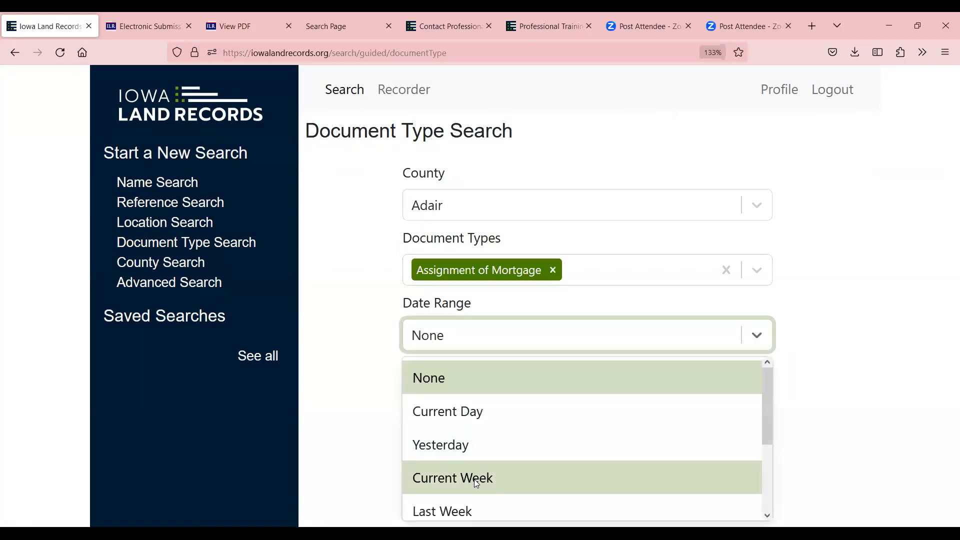
scroll(470, 490, "down", 2)
left_click(467, 502)
left_click(424, 396)
type("01012020")
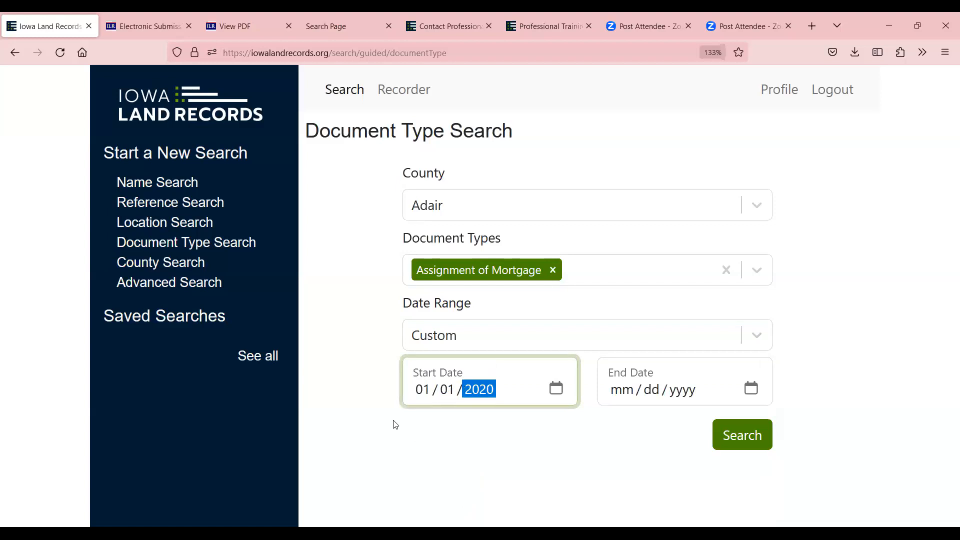
key("BackSpace")
type("1")
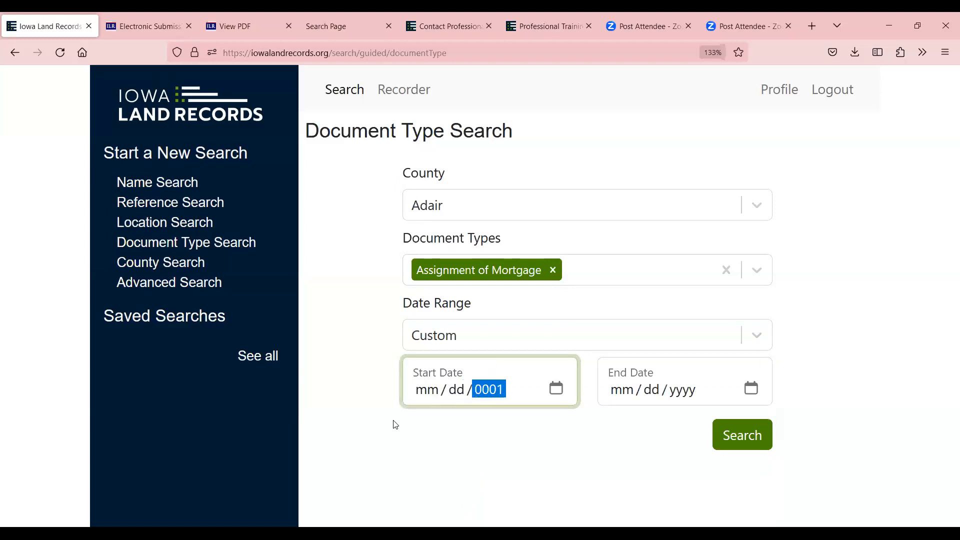
left_click(423, 388)
type("01 / ")
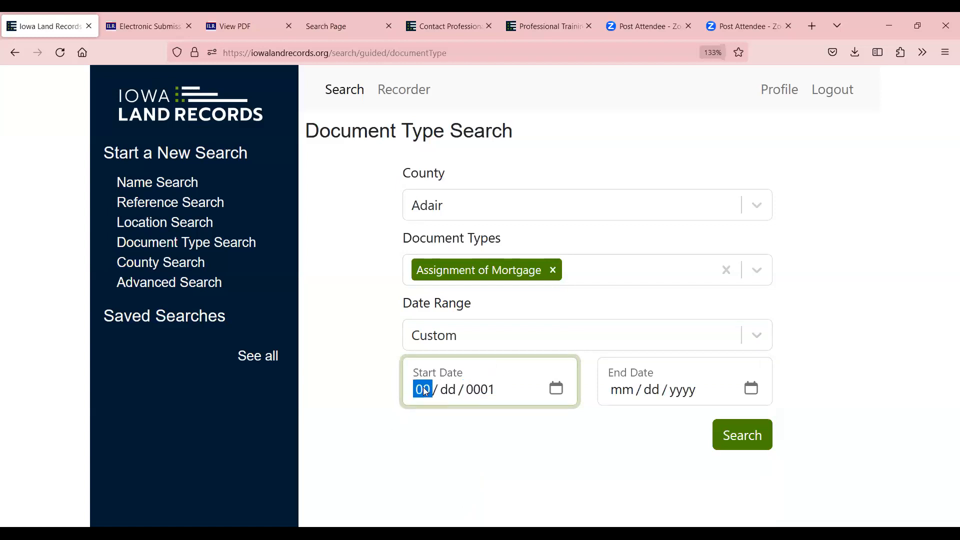
type("01 / 2023")
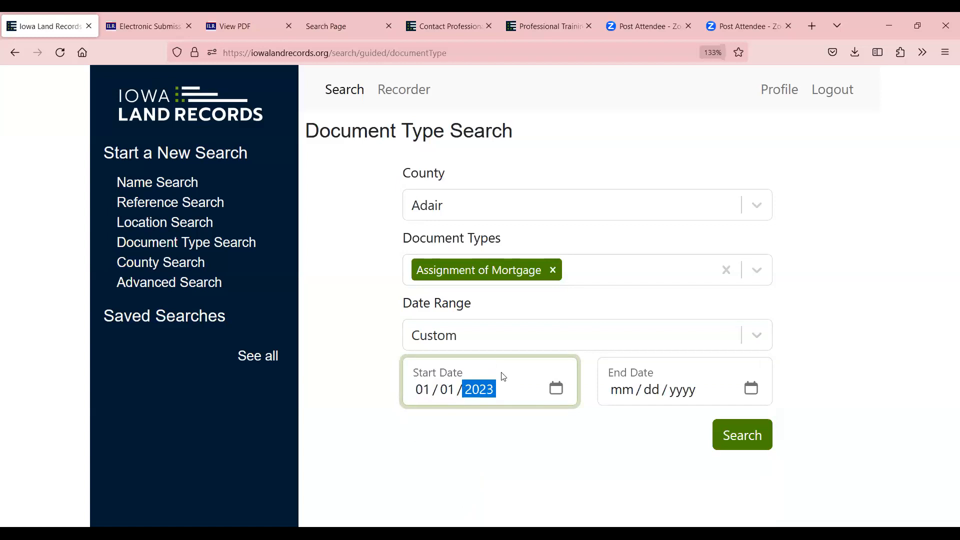
left_click(739, 436)
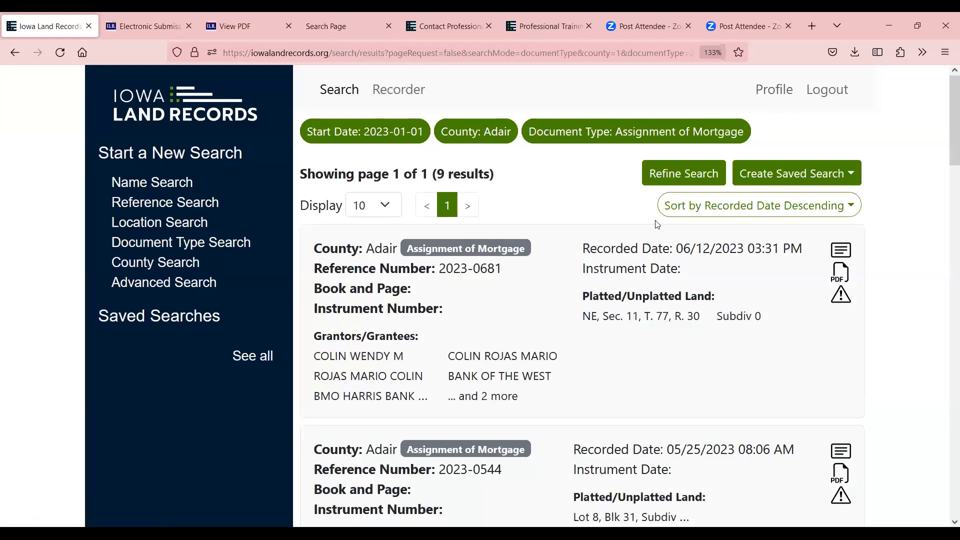
Sort the 9 results by recorded date in ascending order
left_click(849, 207)
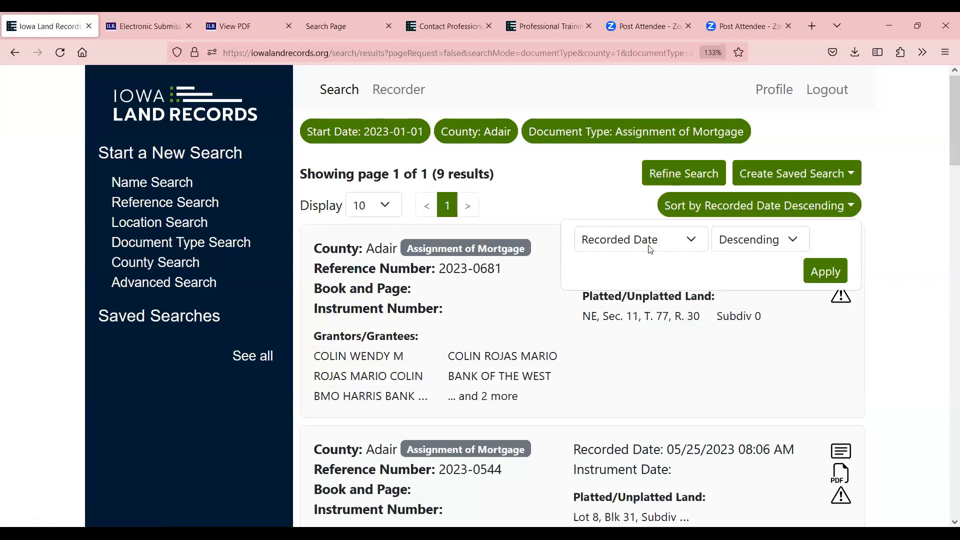
left_click(784, 240)
left_click(754, 272)
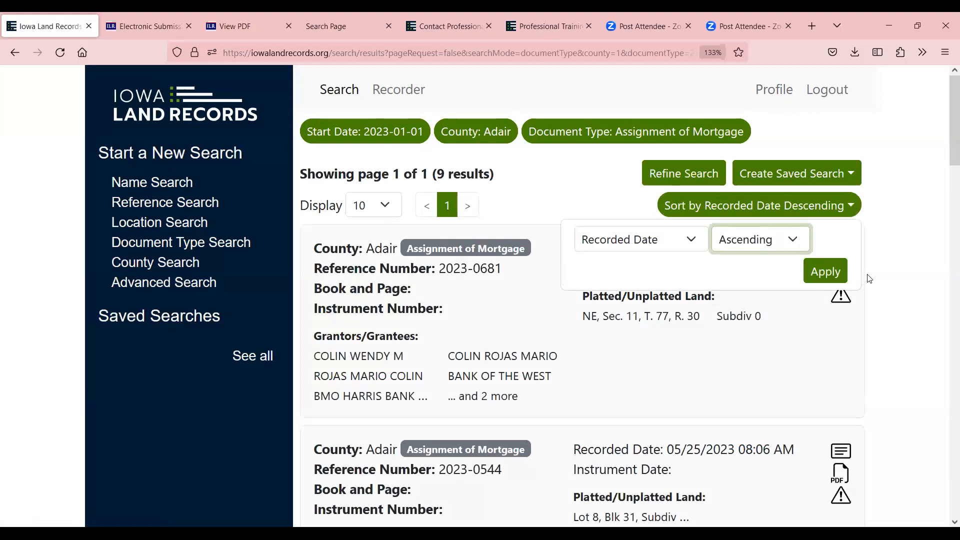
left_click(821, 276)
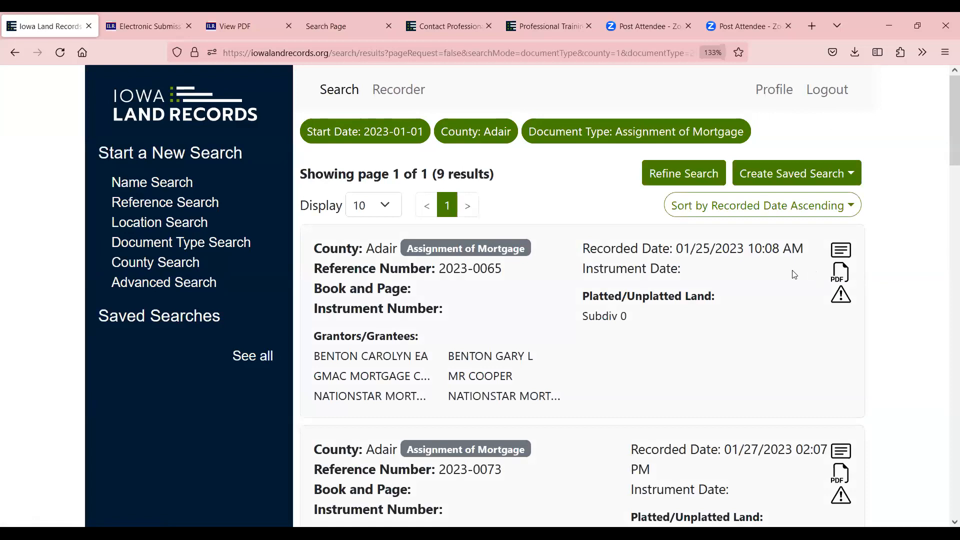
Run a County Search for Adair with the date range set to Yesterday
left_click(173, 264)
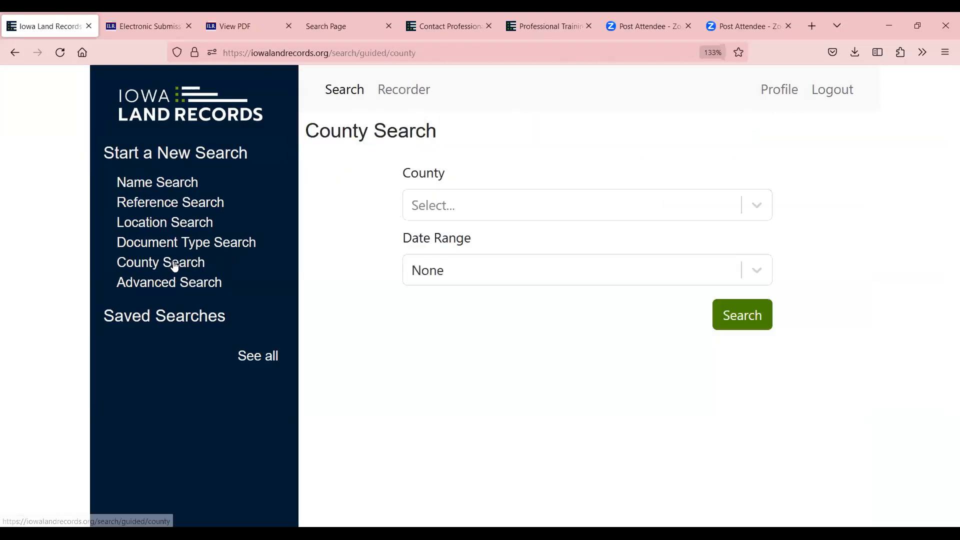
left_click(429, 206)
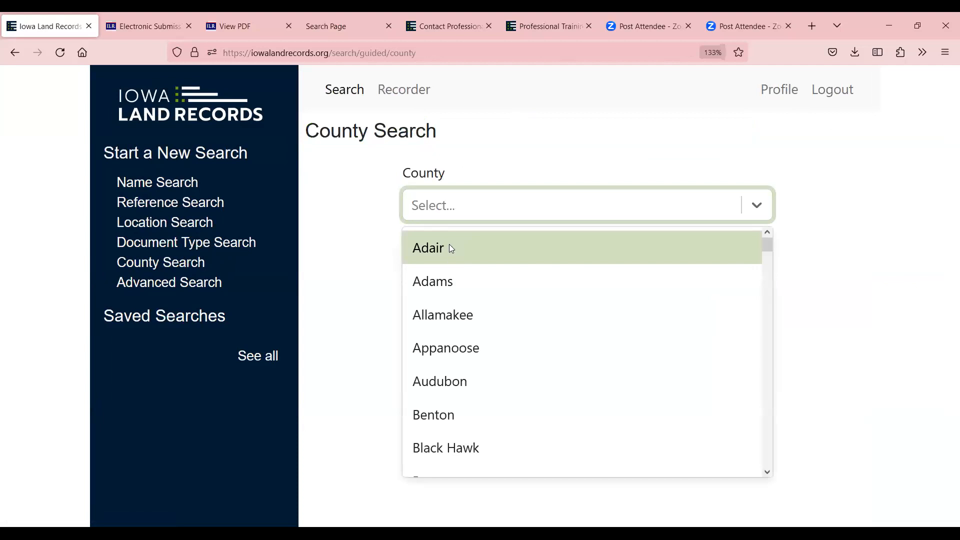
left_click(449, 246)
left_click(459, 381)
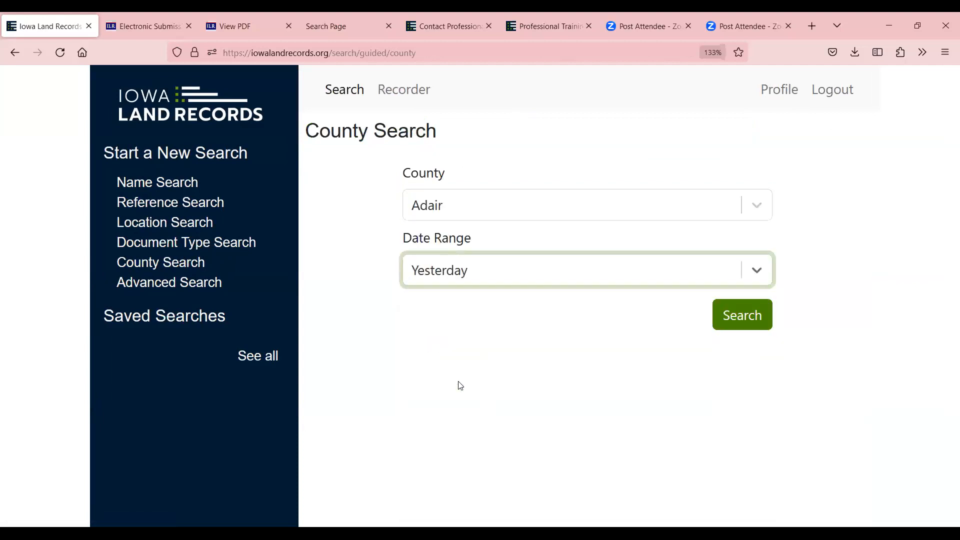
left_click(755, 320)
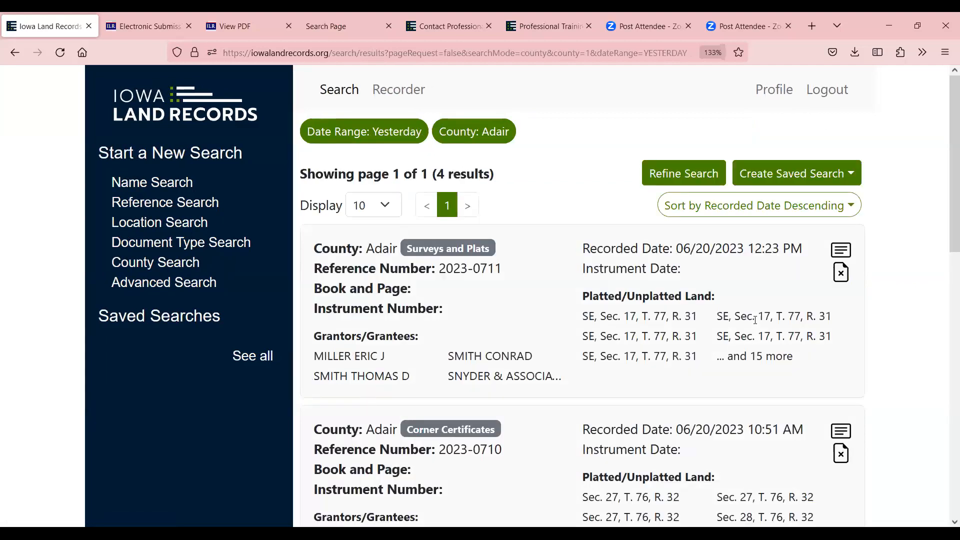
Open Advanced Search and scroll through its platted, unplatted land, county, document type and date fields
left_click(180, 284)
scroll(623, 245, "down", 3)
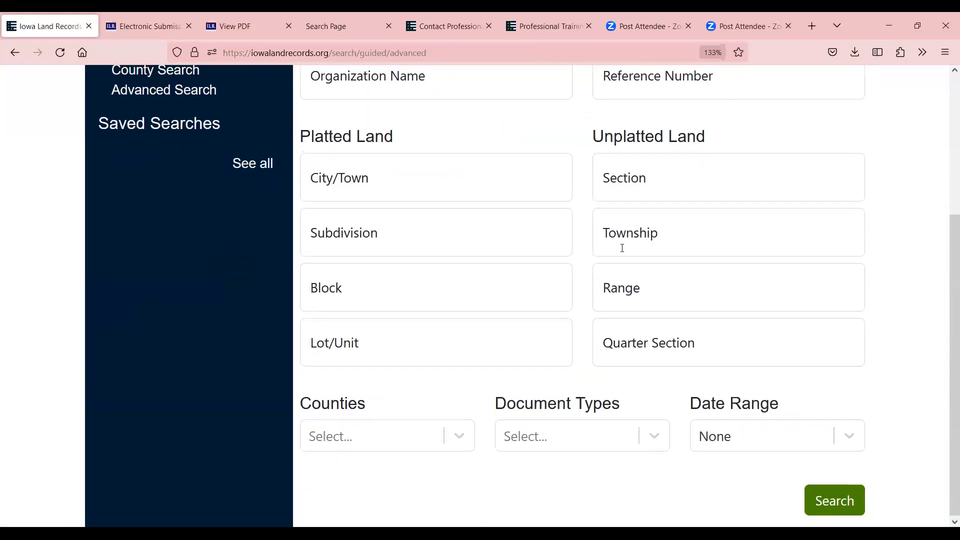
scroll(622, 248, "up", 3)
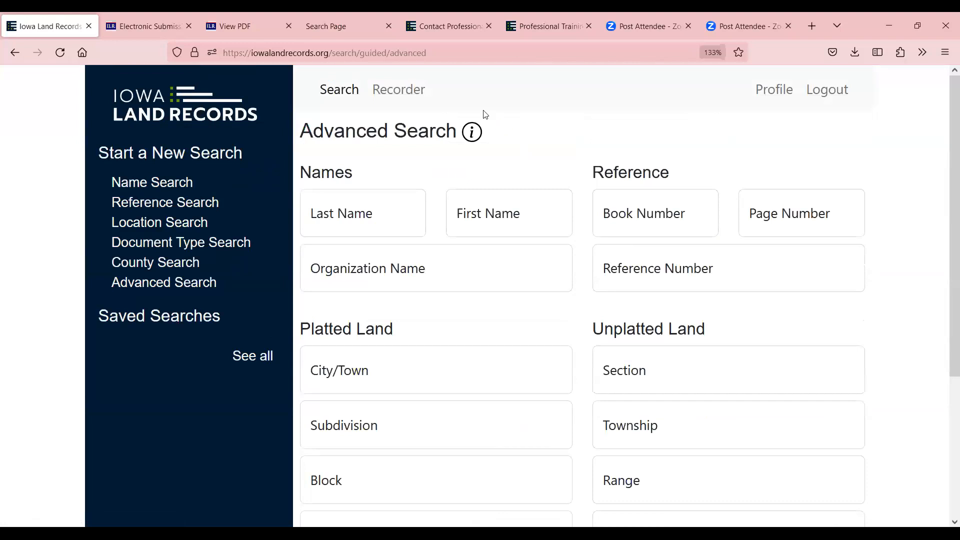